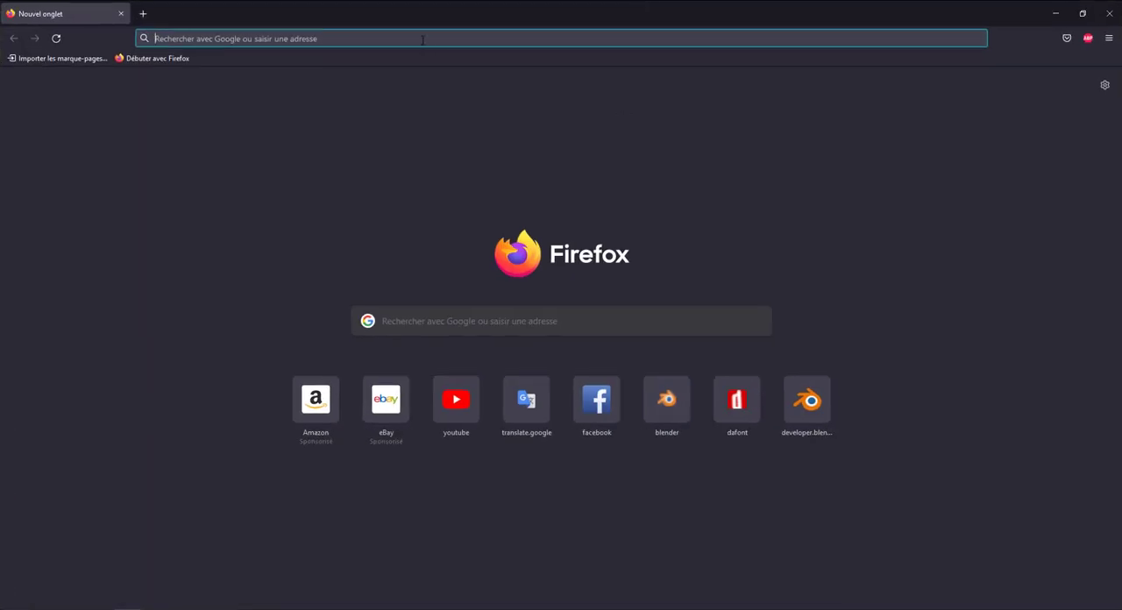
Move the browser window out of the way, switch to Blender and examine the whole still-life scene with its background plane.
{"action": "left_click", "coordinate": [421, 39]}
{"action": "left_click_drag", "start_coordinate": [433, 20], "coordinate": [797, 242]}
{"action": "scroll", "coordinate": [355, 255], "scroll_direction": "down", "scroll_amount": 2}
{"action": "scroll", "coordinate": [356, 241], "scroll_direction": "up", "scroll_amount": 2}
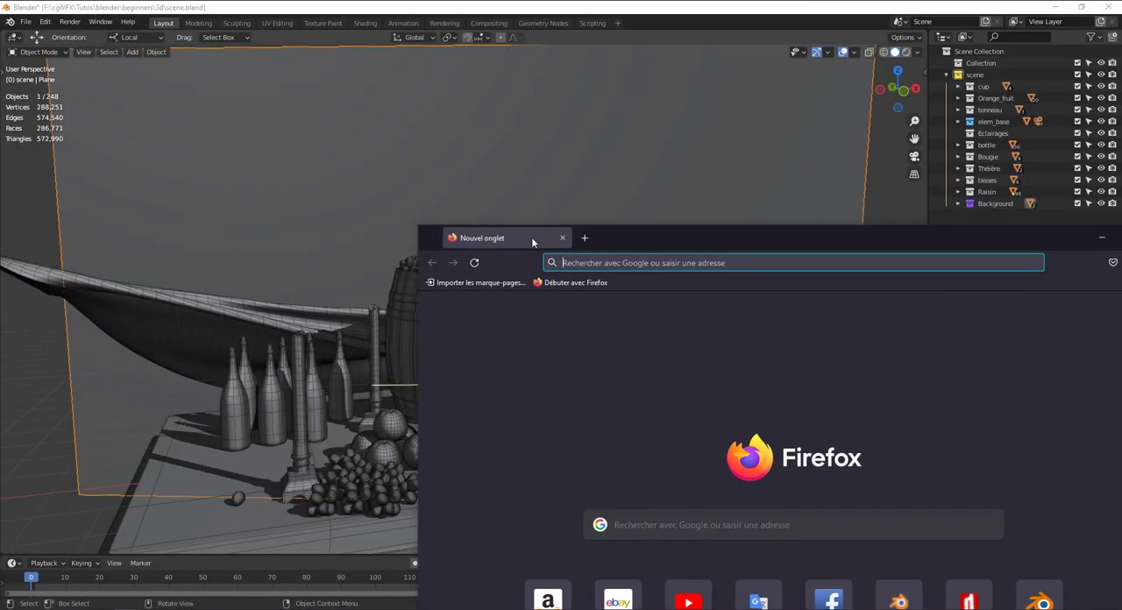
{"action": "left_click_drag", "start_coordinate": [625, 240], "coordinate": [959, 216]}
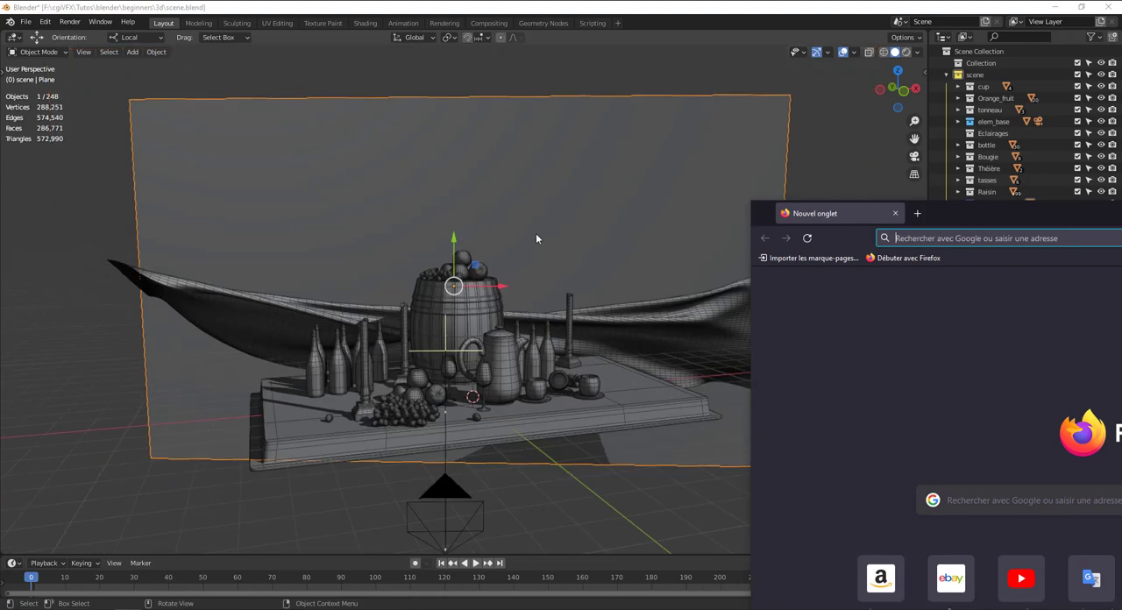
{"action": "left_click", "coordinate": [493, 222]}
{"action": "middle_click_drag", "start_coordinate": [536, 215], "coordinate": [411, 192]}
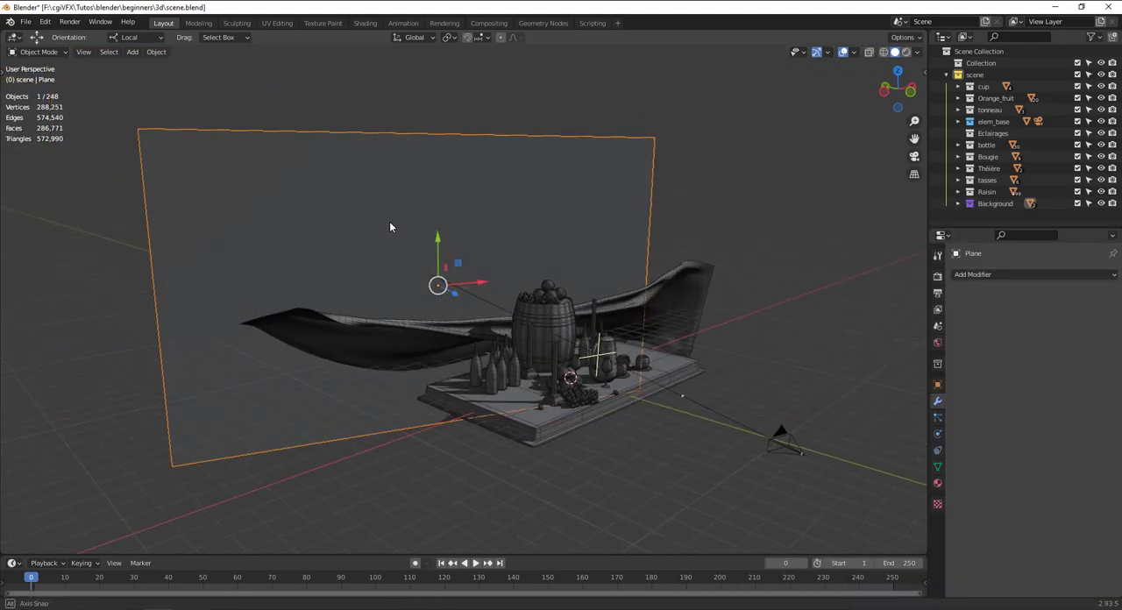
{"action": "middle_click_drag", "start_coordinate": [390, 227], "coordinate": [575, 245]}
Inspect the wooden barrel and the fruit on top of it up close, selecting the barrel and one orange.
{"action": "left_click", "coordinate": [465, 277]}
{"action": "scroll", "coordinate": [475, 274], "scroll_direction": "up", "scroll_amount": 5}
{"action": "scroll", "coordinate": [556, 274], "scroll_direction": "up", "scroll_amount": 4}
{"action": "left_click", "coordinate": [627, 186]}
{"action": "scroll", "coordinate": [628, 189], "scroll_direction": "down", "scroll_amount": 4}
{"action": "scroll", "coordinate": [575, 245], "scroll_direction": "up", "scroll_amount": 5}
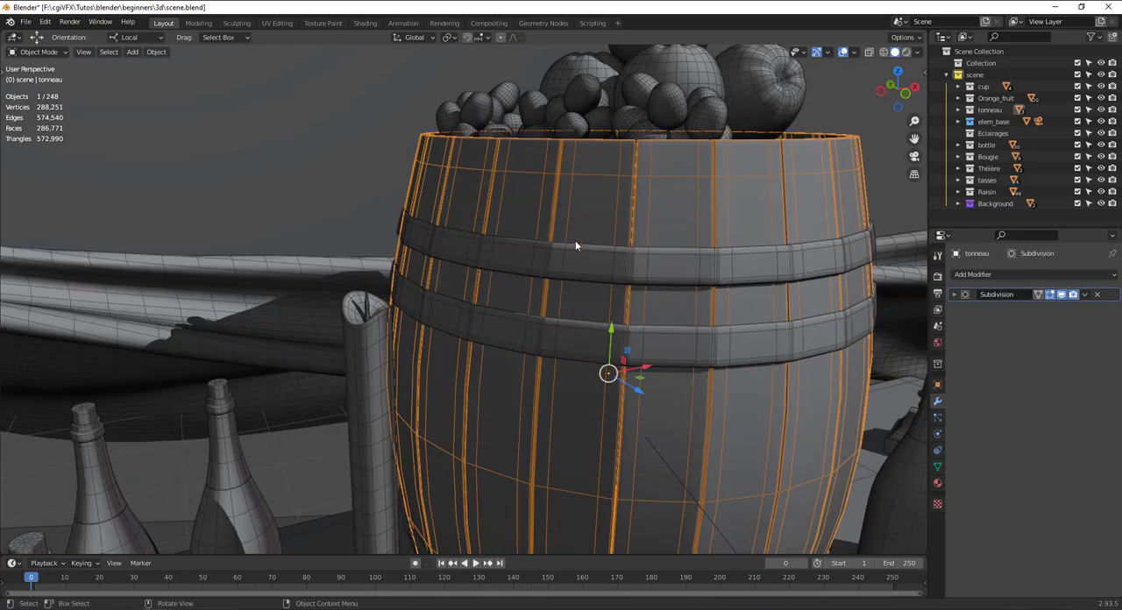
{"action": "scroll", "coordinate": [625, 219], "scroll_direction": "down", "scroll_amount": 2}
{"action": "middle_click_drag", "start_coordinate": [646, 246], "coordinate": [605, 259]}
{"action": "scroll", "coordinate": [602, 255], "scroll_direction": "up", "scroll_amount": 5}
{"action": "left_click", "coordinate": [650, 256]}
{"action": "scroll", "coordinate": [654, 251], "scroll_direction": "down", "scroll_amount": 5}
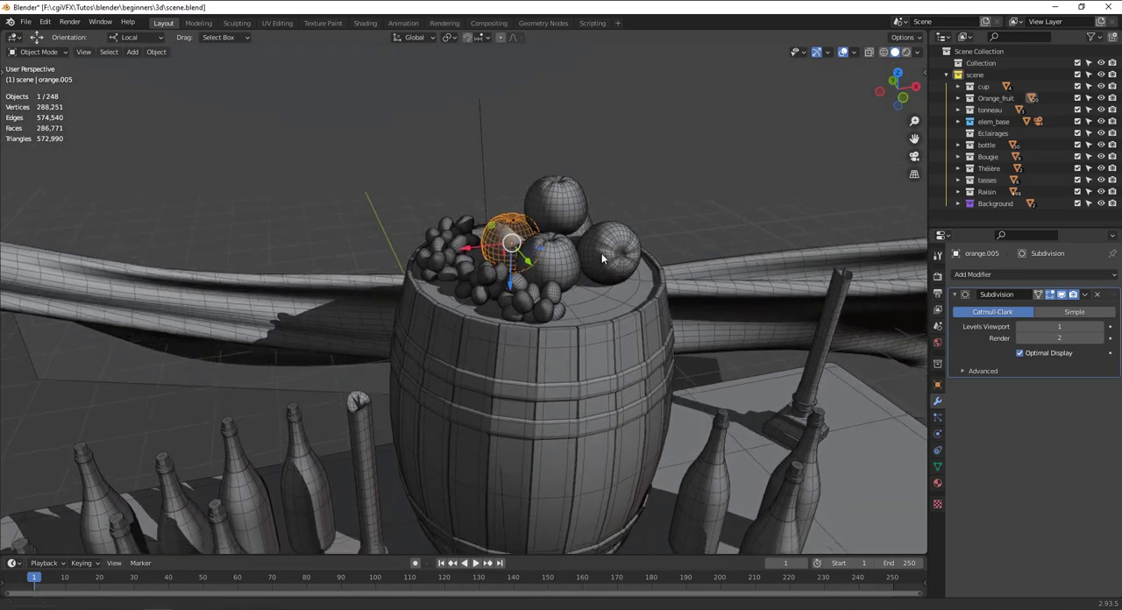
{"action": "scroll", "coordinate": [565, 249], "scroll_direction": "up", "scroll_amount": 6}
{"action": "scroll", "coordinate": [565, 249], "scroll_direction": "down", "scroll_amount": 5}
{"action": "middle_click_drag", "start_coordinate": [584, 220], "coordinate": [619, 237]}
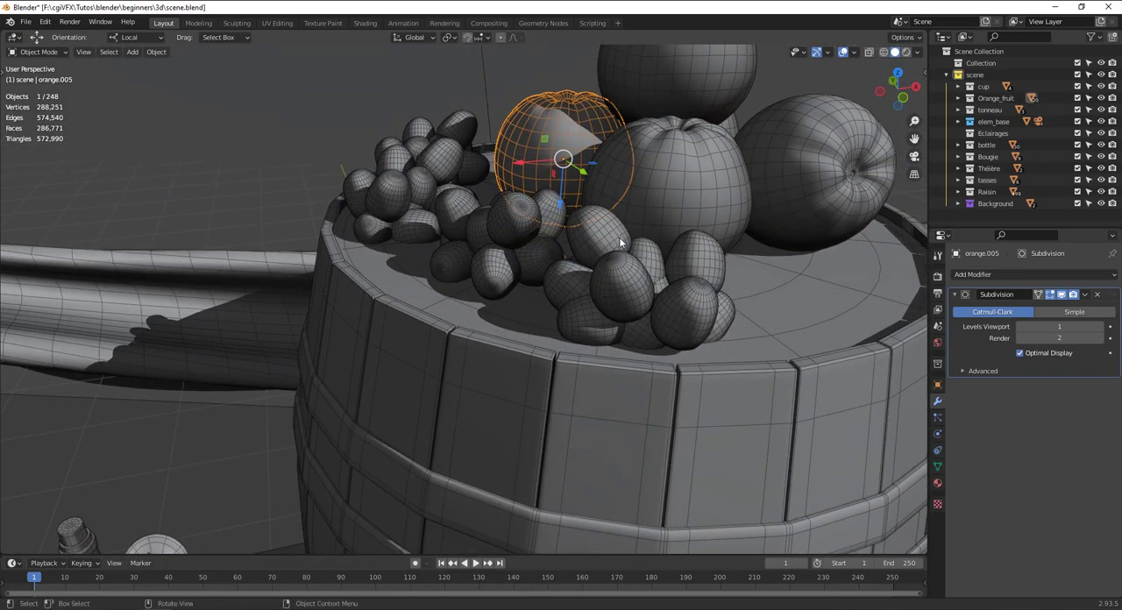
Examine the grapes, bottles, candles and glasses on the table, select the table and view the whole scene again.
{"action": "scroll", "coordinate": [619, 237], "scroll_direction": "up", "scroll_amount": 4}
{"action": "left_click", "coordinate": [644, 276]}
{"action": "middle_click_drag", "start_coordinate": [645, 275], "coordinate": [638, 172]}
{"action": "scroll", "coordinate": [622, 263], "scroll_direction": "down", "scroll_amount": 8}
{"action": "scroll", "coordinate": [428, 318], "scroll_direction": "up", "scroll_amount": 7}
{"action": "middle_click_drag", "start_coordinate": [429, 317], "coordinate": [570, 320], "text": "shift"}
{"action": "scroll", "coordinate": [656, 263], "scroll_direction": "down", "scroll_amount": 7}
{"action": "scroll", "coordinate": [538, 300], "scroll_direction": "up", "scroll_amount": 5}
{"action": "left_click", "coordinate": [563, 292]}
{"action": "scroll", "coordinate": [570, 291], "scroll_direction": "down", "scroll_amount": 8}
{"action": "left_click", "coordinate": [638, 356]}
{"action": "scroll", "coordinate": [643, 340], "scroll_direction": "up", "scroll_amount": 4}
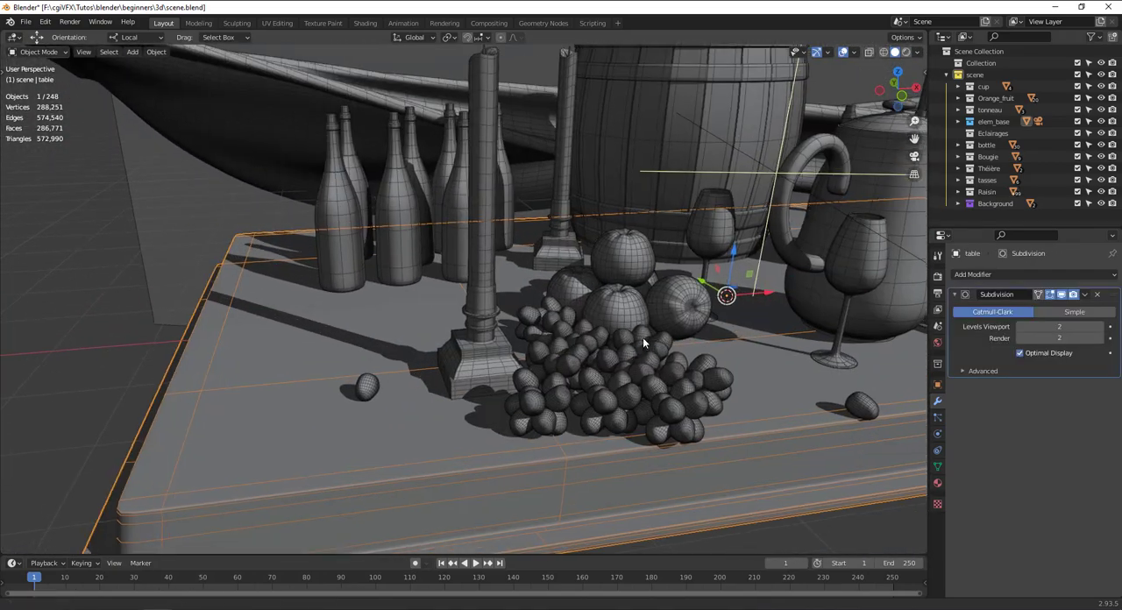
{"action": "middle_click_drag", "start_coordinate": [643, 339], "coordinate": [607, 370]}
{"action": "scroll", "coordinate": [633, 360], "scroll_direction": "down", "scroll_amount": 6}
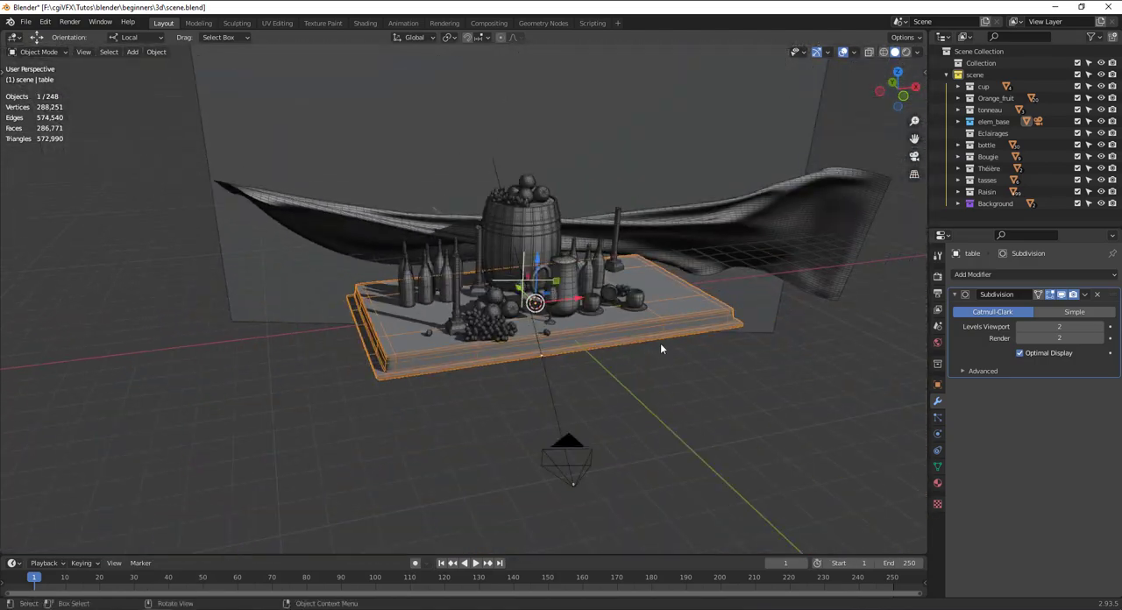
{"action": "scroll", "coordinate": [660, 345], "scroll_direction": "up", "scroll_amount": 3}
Switch to Firefox as a smaller window, open google.com and search for "hdri haven".
{"action": "left_click_drag", "start_coordinate": [1121, 281], "coordinate": [921, 3]}
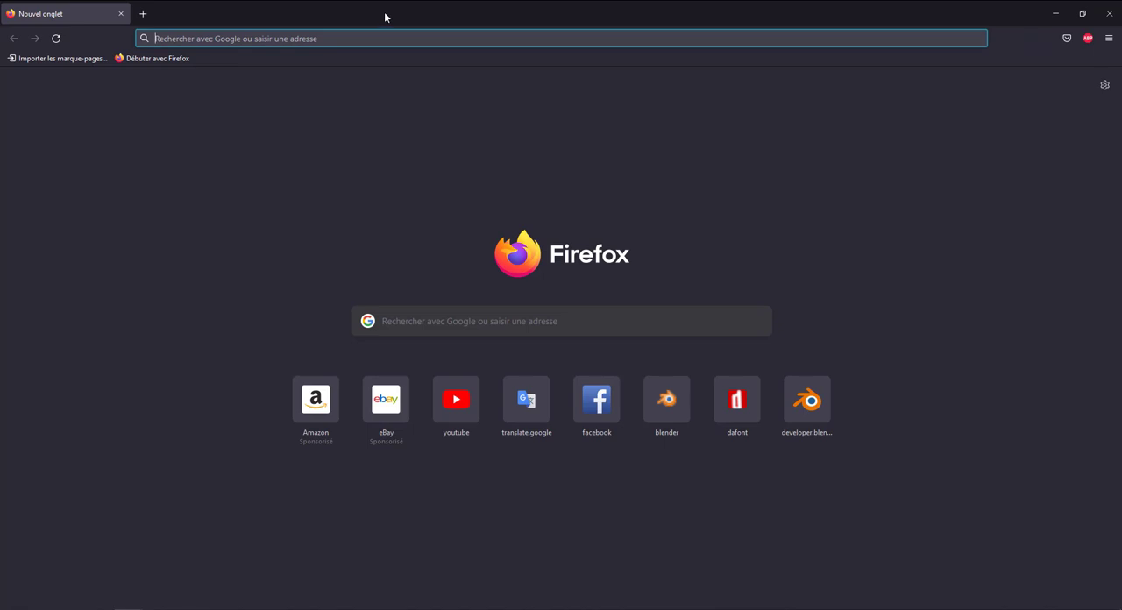
{"action": "left_click_drag", "start_coordinate": [385, 16], "coordinate": [684, 81]}
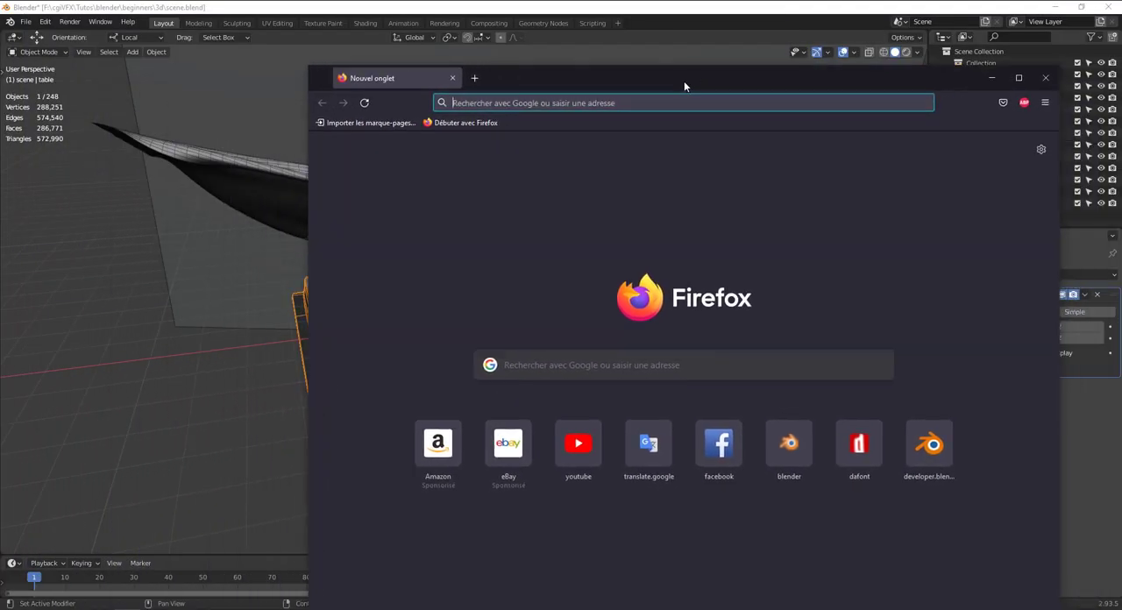
{"action": "left_click", "coordinate": [529, 102]}
{"action": "type", "text": "google.com/"}
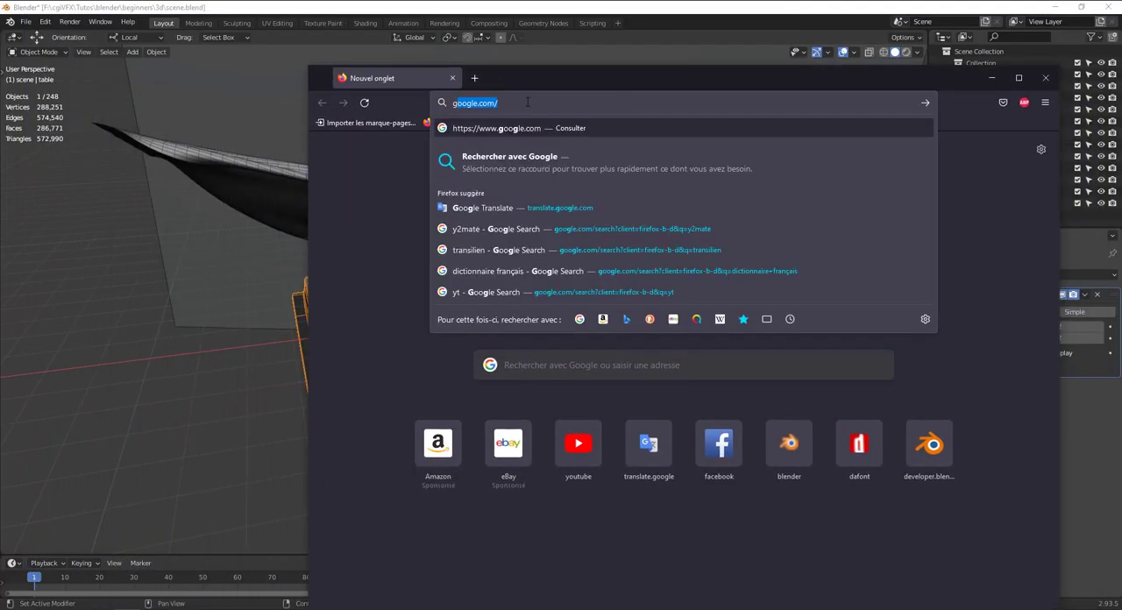
{"action": "key", "text": "Return"}
{"action": "type", "text": "hdri"}
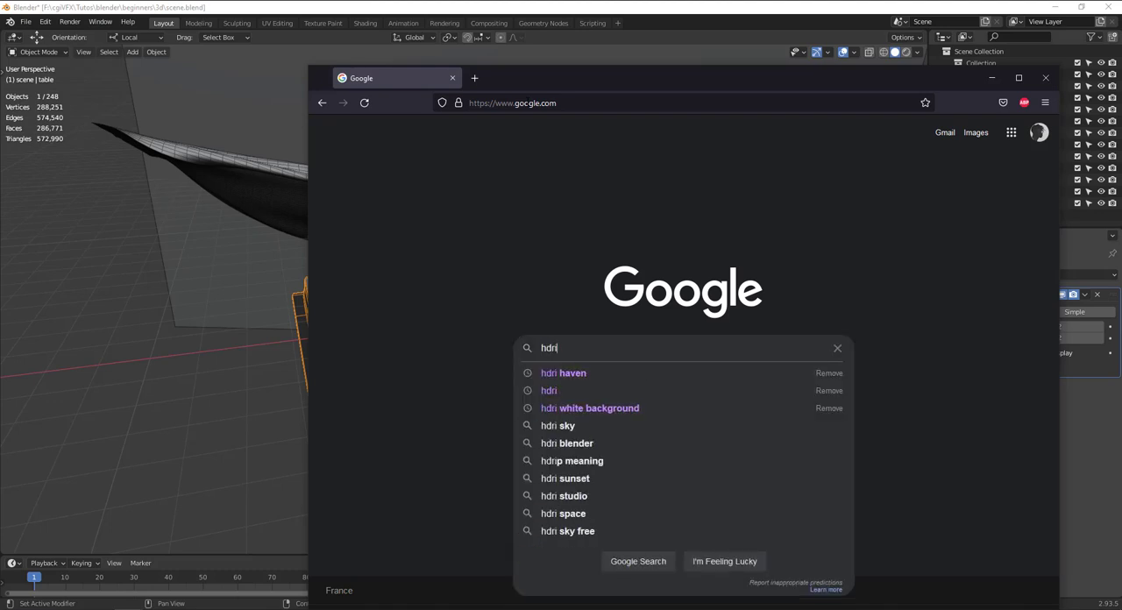
{"action": "key", "text": "Down"}
{"action": "key", "text": "Return"}
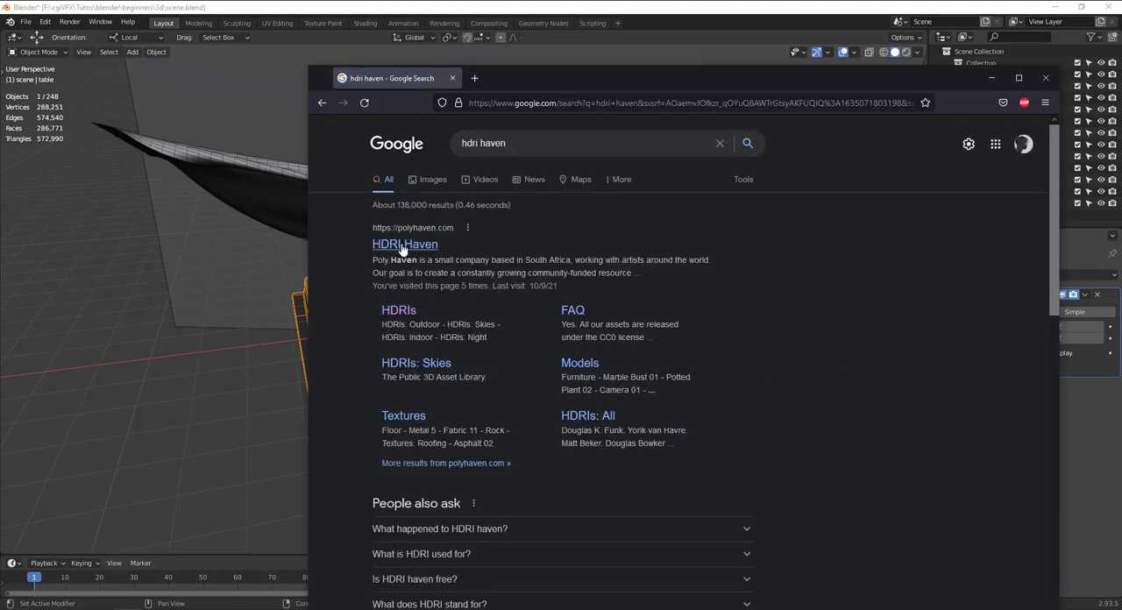
Open the Poly Haven website from the HDRI Haven search result and maximize the browser window.
{"action": "left_click", "coordinate": [403, 246]}
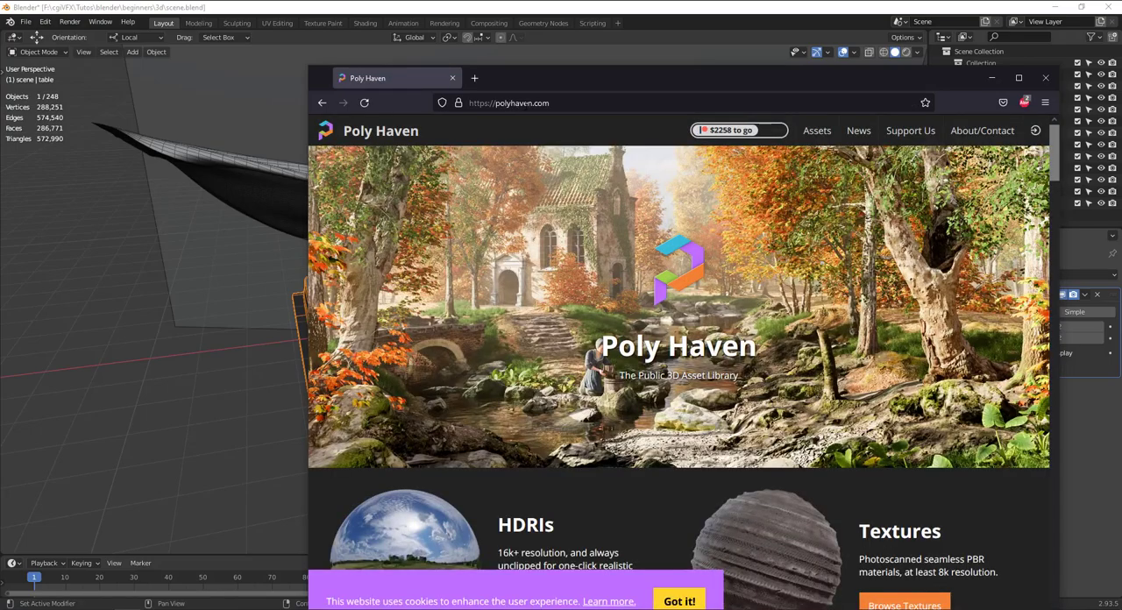
{"action": "scroll", "coordinate": [781, 180], "scroll_direction": "down", "scroll_amount": 5}
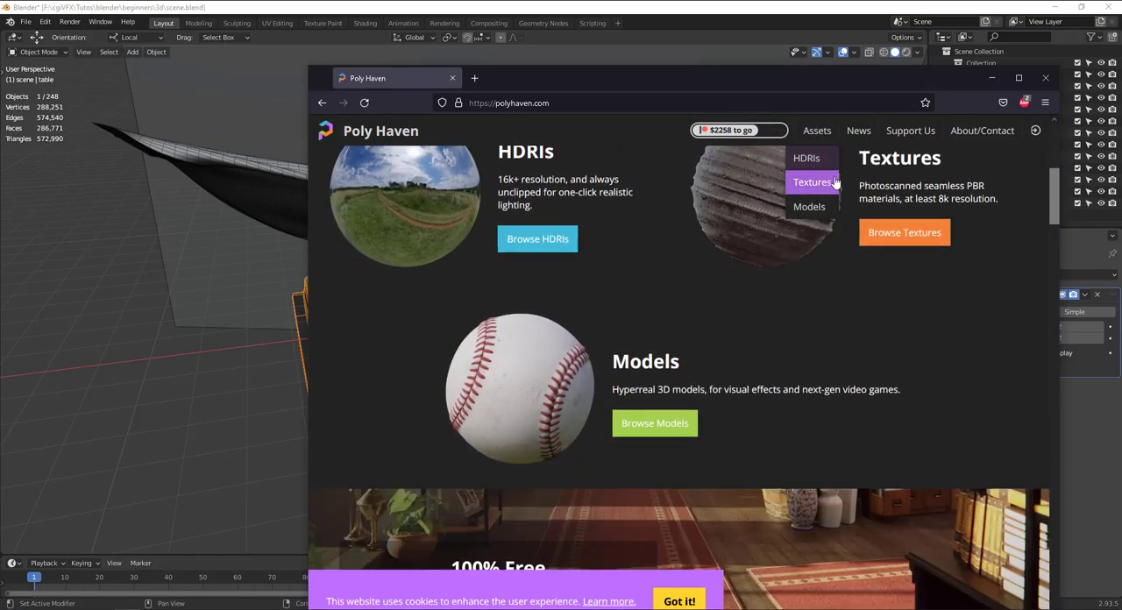
{"action": "scroll", "coordinate": [877, 136], "scroll_direction": "up", "scroll_amount": 4}
{"action": "left_click", "coordinate": [1018, 79]}
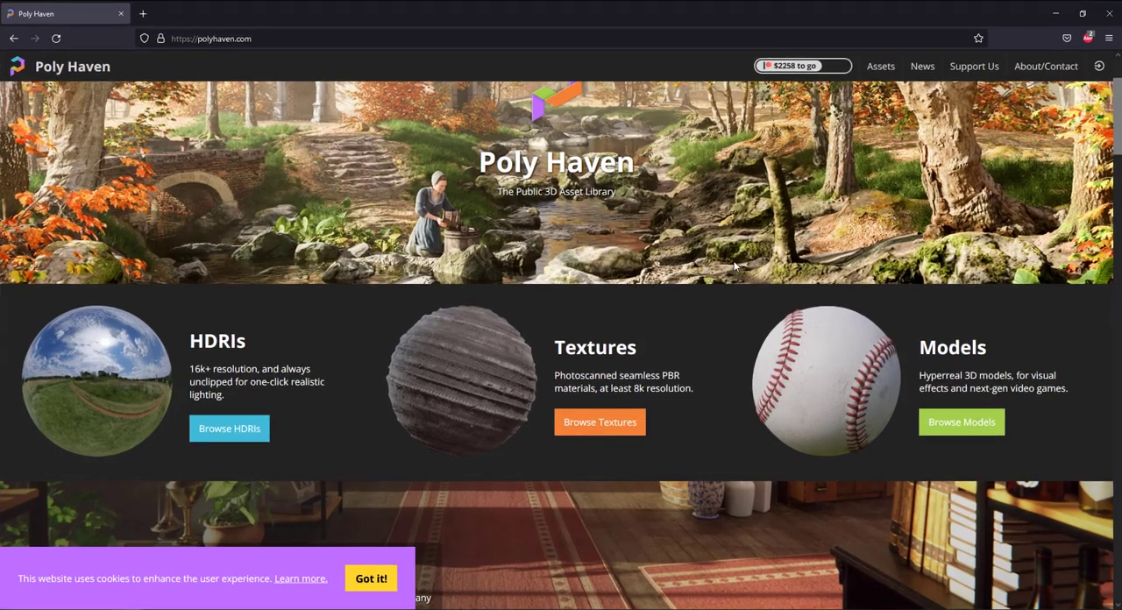
Open the HDRI library on Poly Haven and browse through all the HDRIs.
{"action": "left_click", "coordinate": [146, 397]}
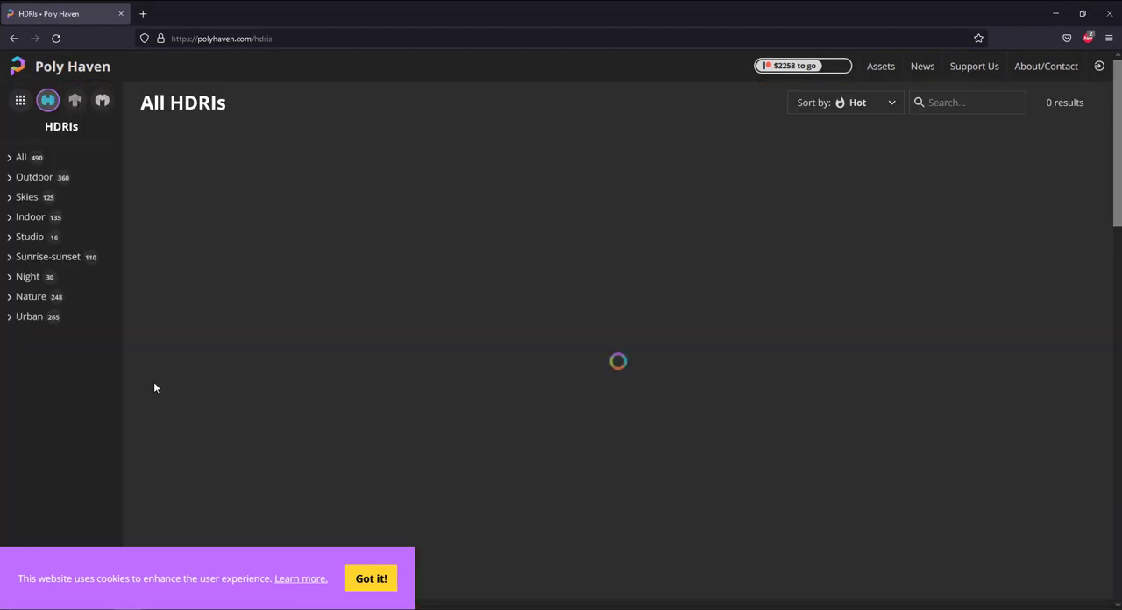
{"action": "scroll", "coordinate": [620, 254], "scroll_direction": "down", "scroll_amount": 2}
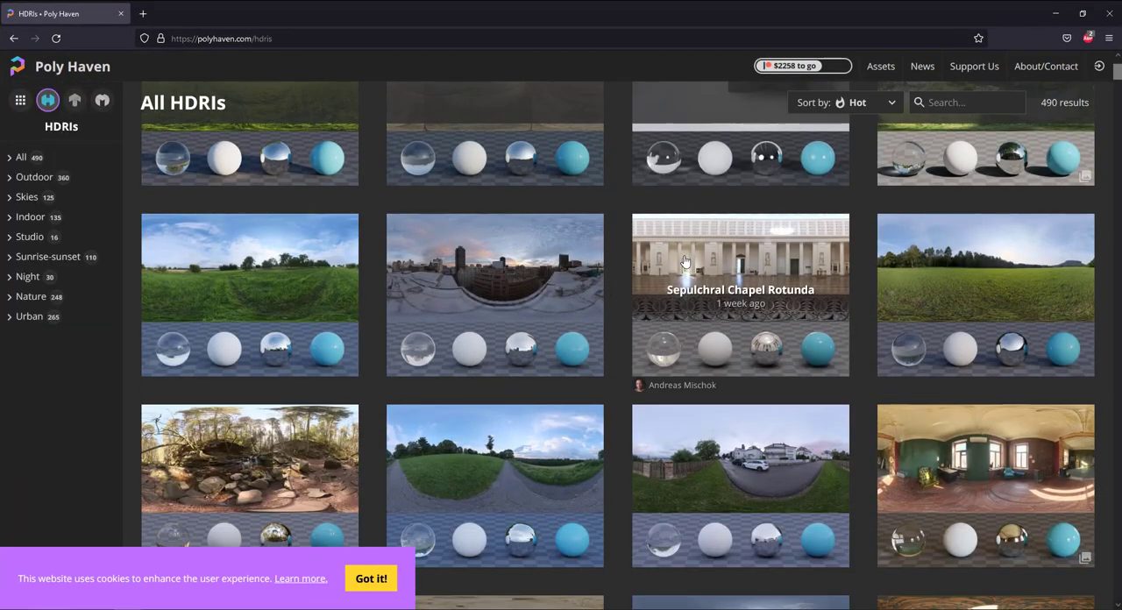
{"action": "scroll", "coordinate": [685, 265], "scroll_direction": "down", "scroll_amount": 4}
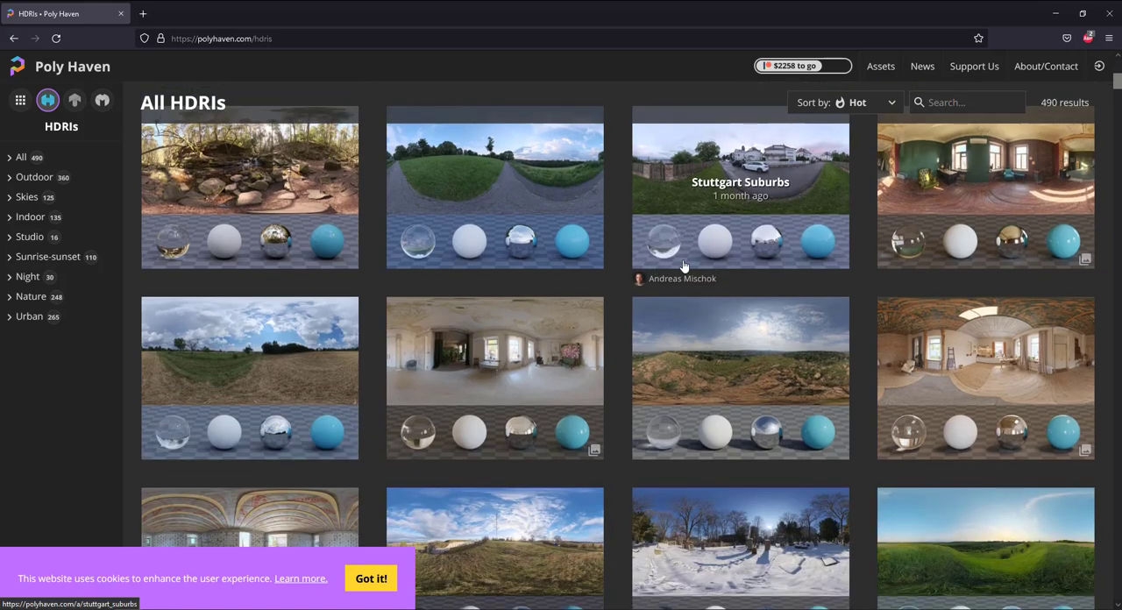
{"action": "scroll", "coordinate": [685, 265], "scroll_direction": "down", "scroll_amount": 10}
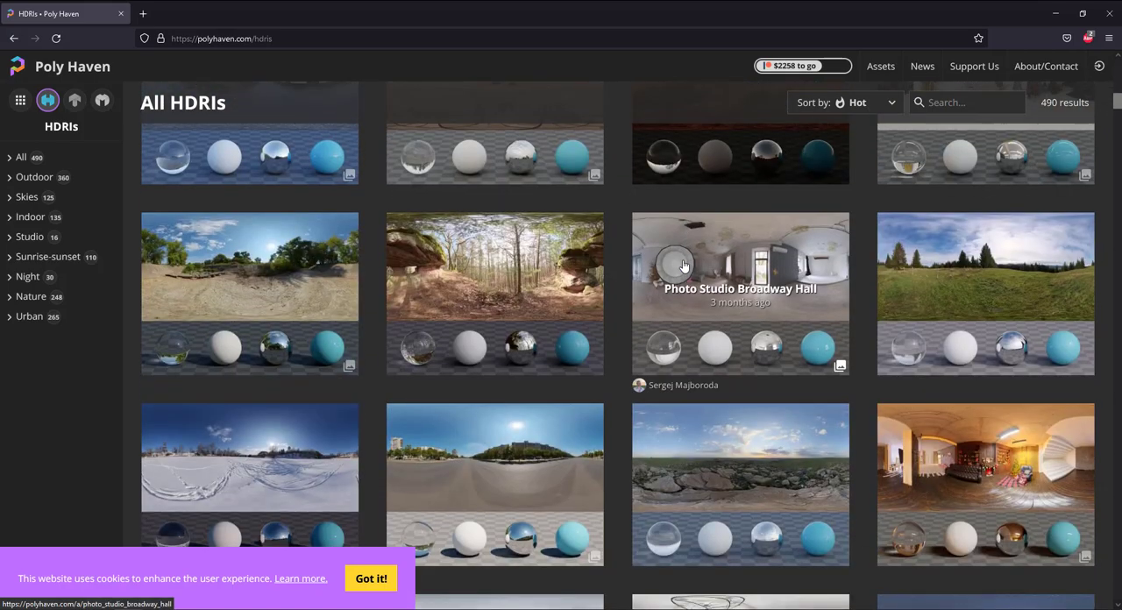
{"action": "scroll", "coordinate": [685, 265], "scroll_direction": "down", "scroll_amount": 5}
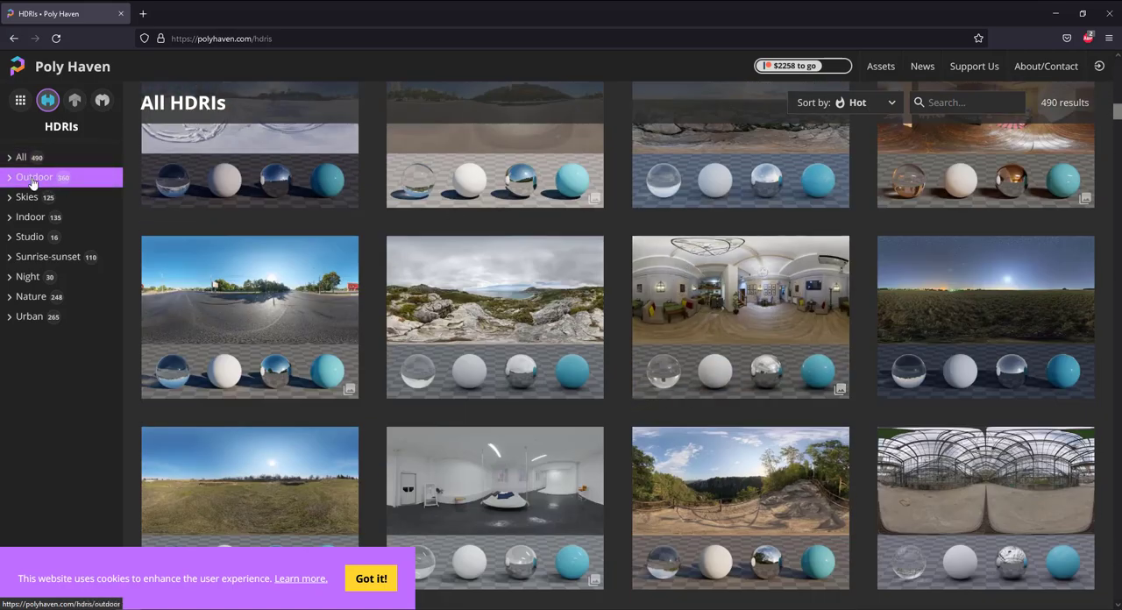
Filter the HDRIs to the Indoor category and open the Drachenfels Cellar page.
{"action": "left_click", "coordinate": [26, 219]}
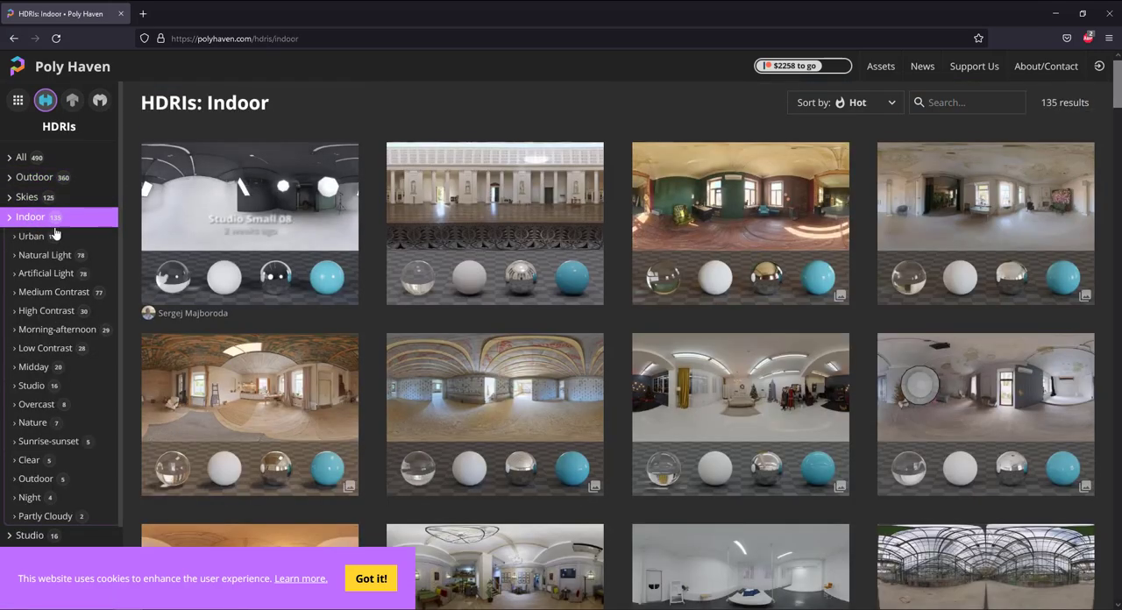
{"action": "scroll", "coordinate": [844, 274], "scroll_direction": "down", "scroll_amount": 5}
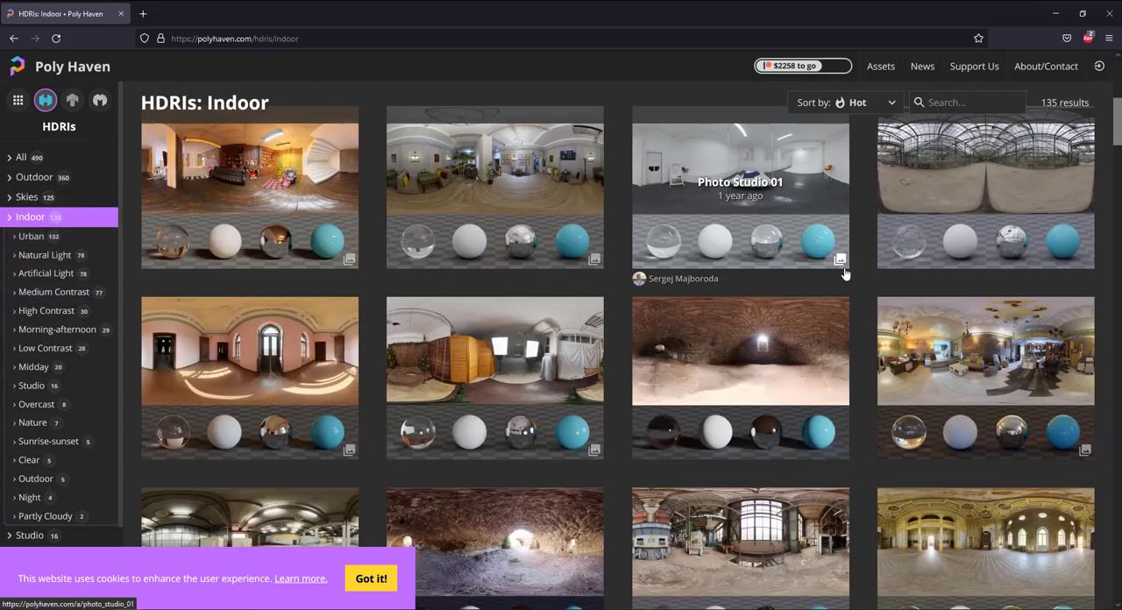
{"action": "scroll", "coordinate": [844, 274], "scroll_direction": "down", "scroll_amount": 4}
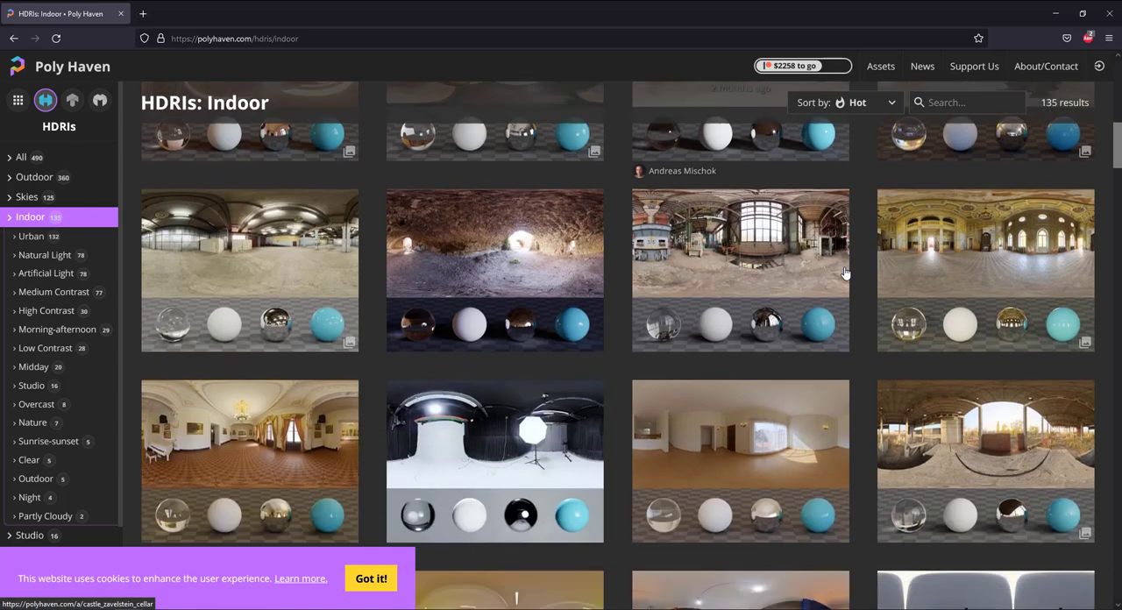
{"action": "scroll", "coordinate": [845, 274], "scroll_direction": "down", "scroll_amount": 2}
{"action": "scroll", "coordinate": [845, 274], "scroll_direction": "up", "scroll_amount": 3}
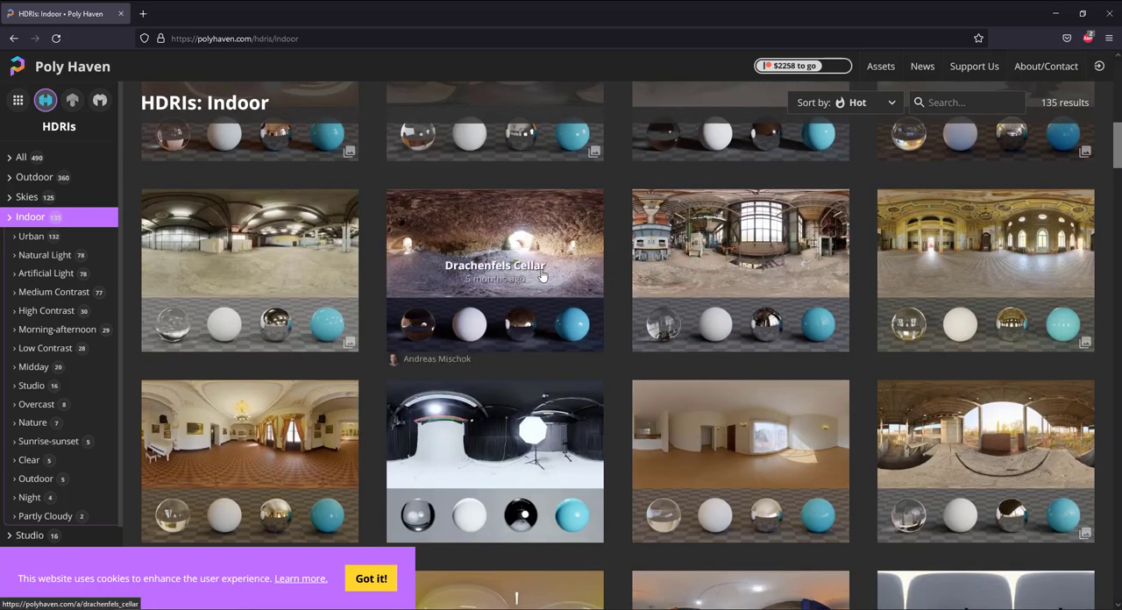
{"action": "left_click", "coordinate": [500, 245]}
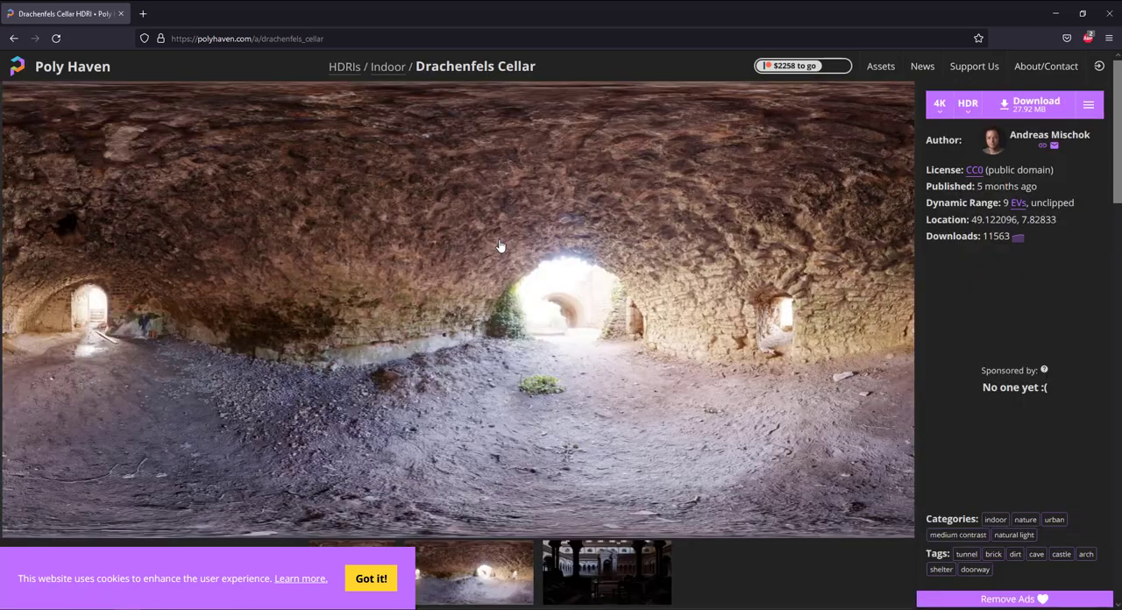
Set the Drachenfels Cellar resolution to 8K and download it in HDR format.
{"action": "left_click", "coordinate": [942, 106]}
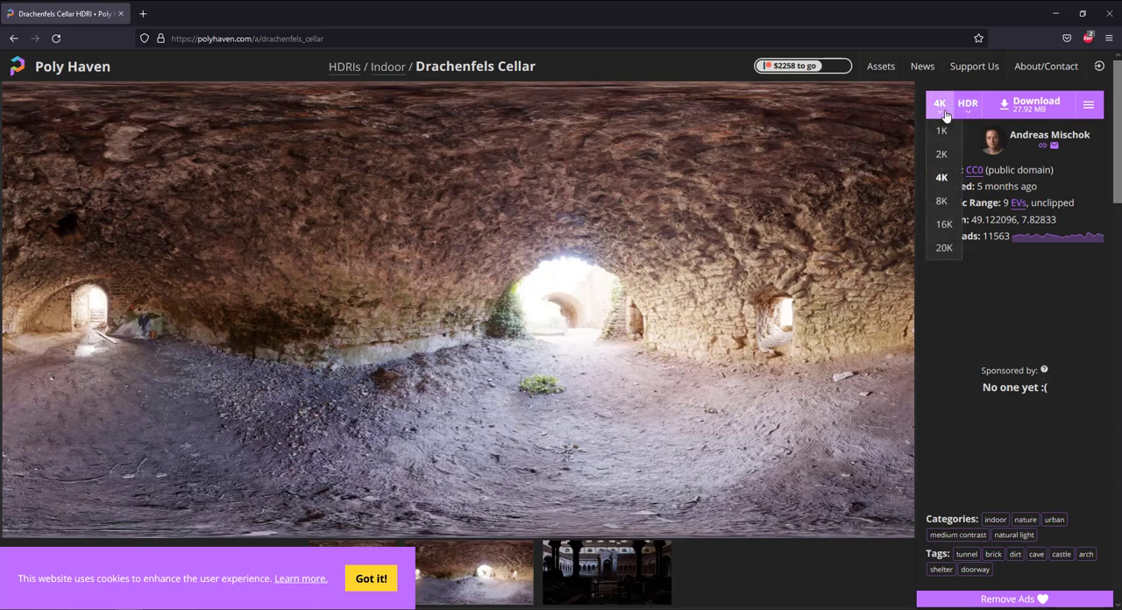
{"action": "left_click", "coordinate": [943, 201]}
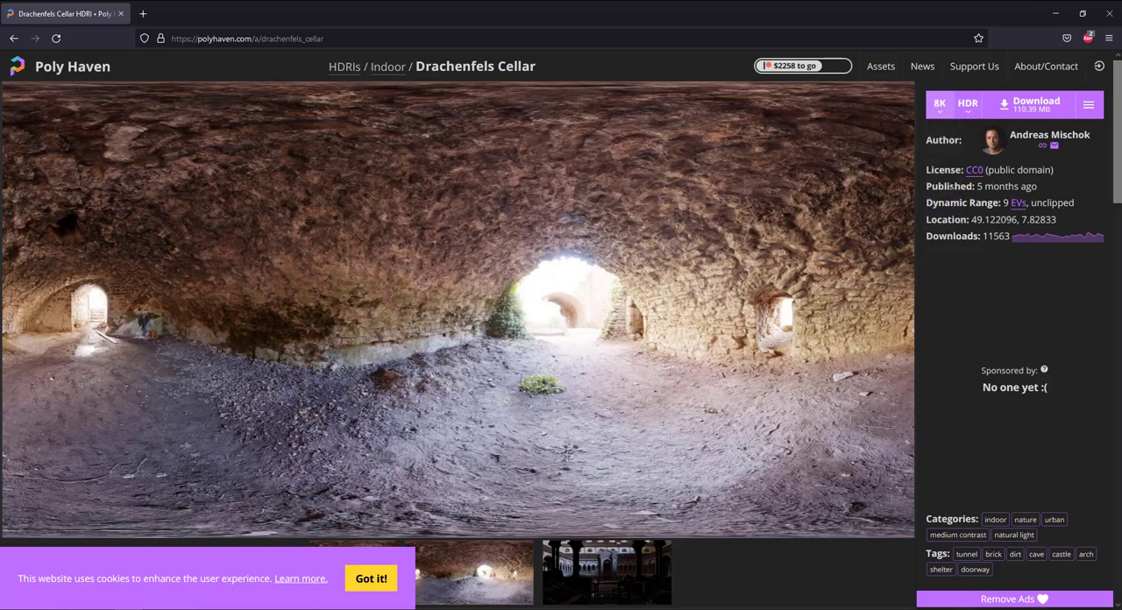
{"action": "left_click", "coordinate": [1033, 108]}
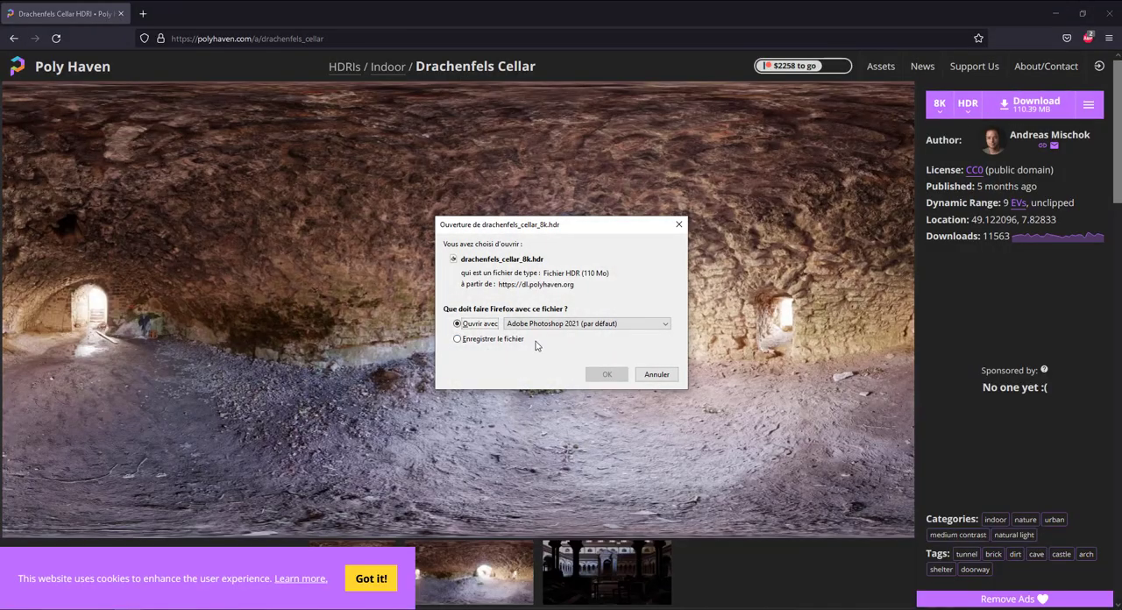
{"action": "left_click", "coordinate": [604, 374]}
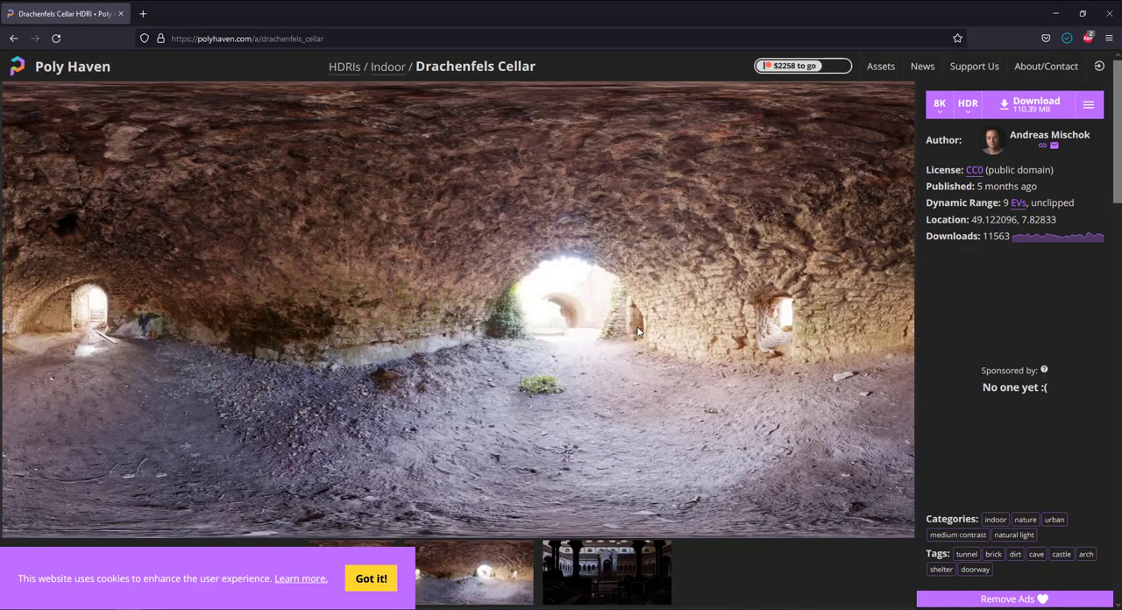
Return to the Poly Haven home page, open the texture library and browse all the textures.
{"action": "left_click", "coordinate": [77, 72]}
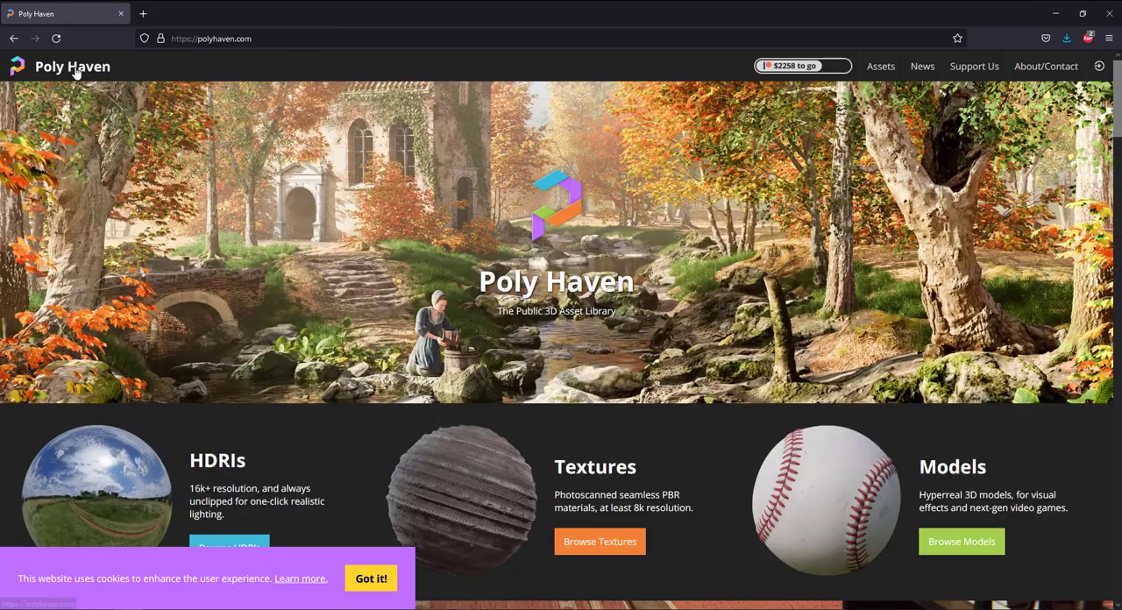
{"action": "scroll", "coordinate": [586, 424], "scroll_direction": "down", "scroll_amount": 1}
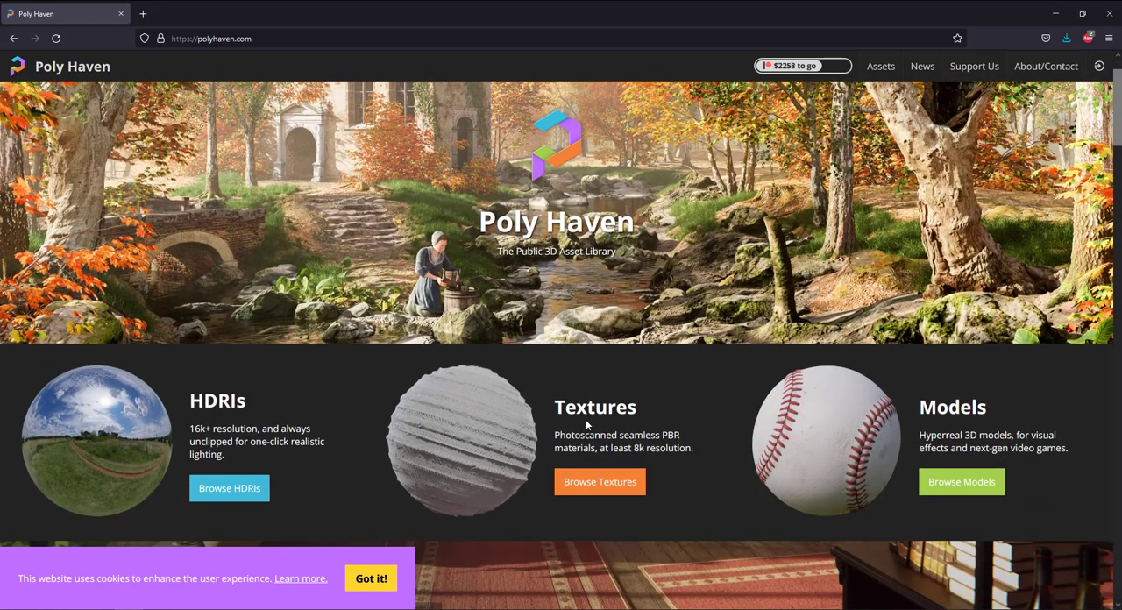
{"action": "left_click", "coordinate": [507, 443]}
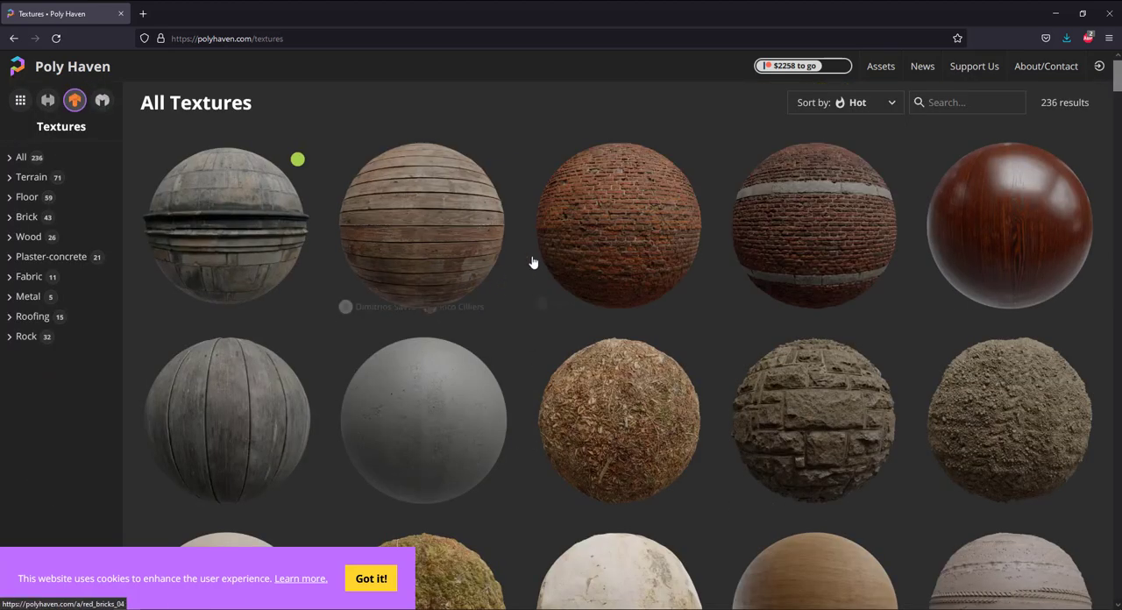
{"action": "scroll", "coordinate": [542, 249], "scroll_direction": "down", "scroll_amount": 6}
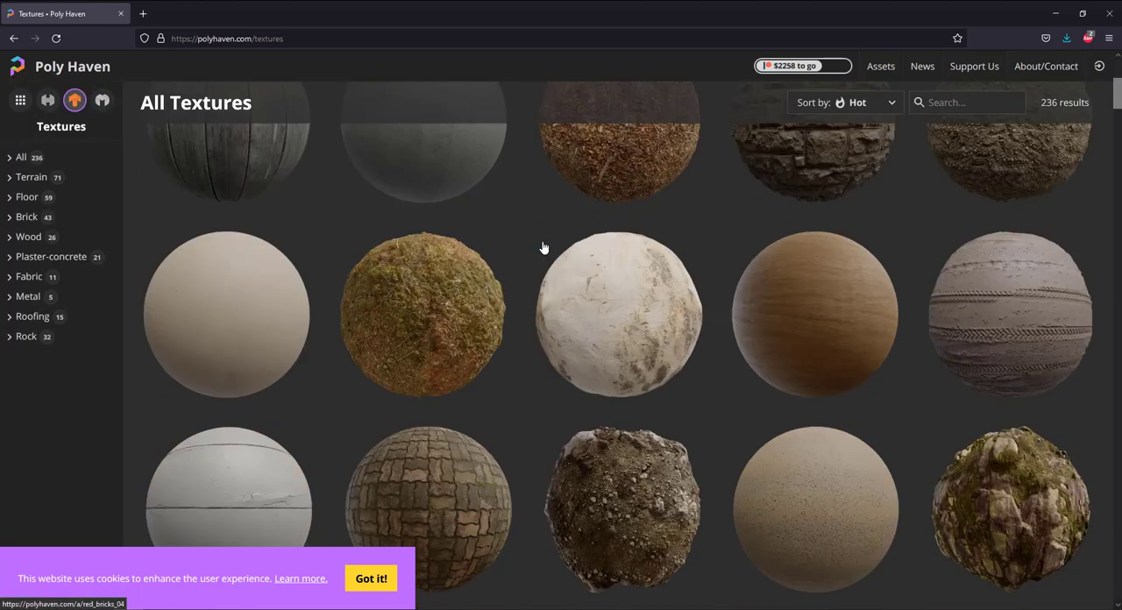
{"action": "scroll", "coordinate": [544, 246], "scroll_direction": "up", "scroll_amount": 5}
{"action": "scroll", "coordinate": [669, 239], "scroll_direction": "down", "scroll_amount": 8}
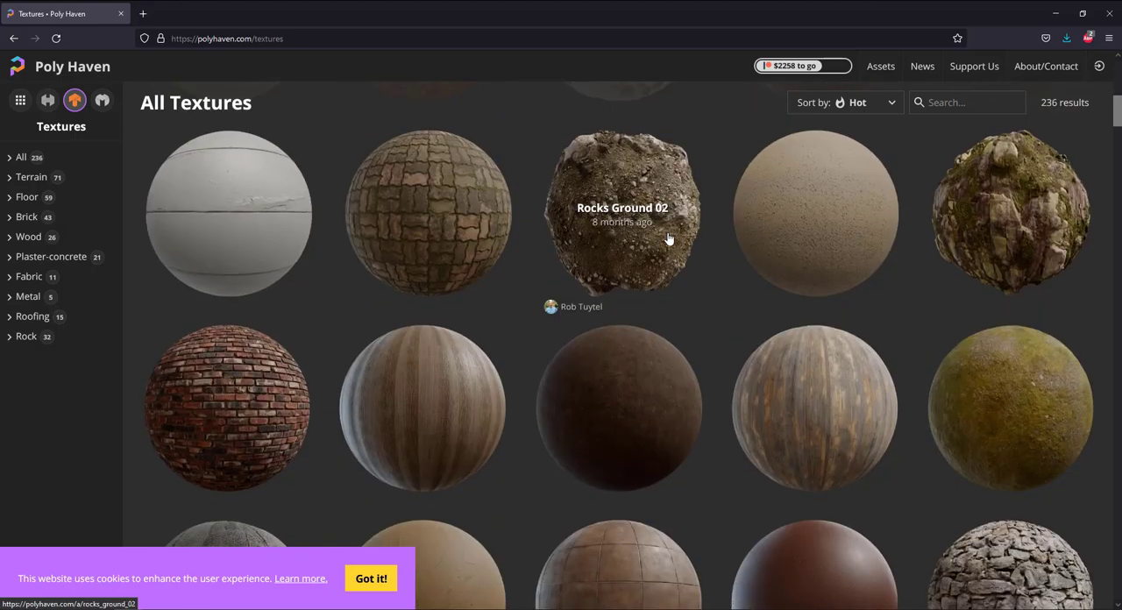
Open the Wood Table 001 texture page in a new tab, keeping the All Textures list open.
{"action": "scroll", "coordinate": [669, 239], "scroll_direction": "down", "scroll_amount": 3}
{"action": "scroll", "coordinate": [670, 239], "scroll_direction": "up", "scroll_amount": 7}
{"action": "scroll", "coordinate": [669, 239], "scroll_direction": "up", "scroll_amount": 5}
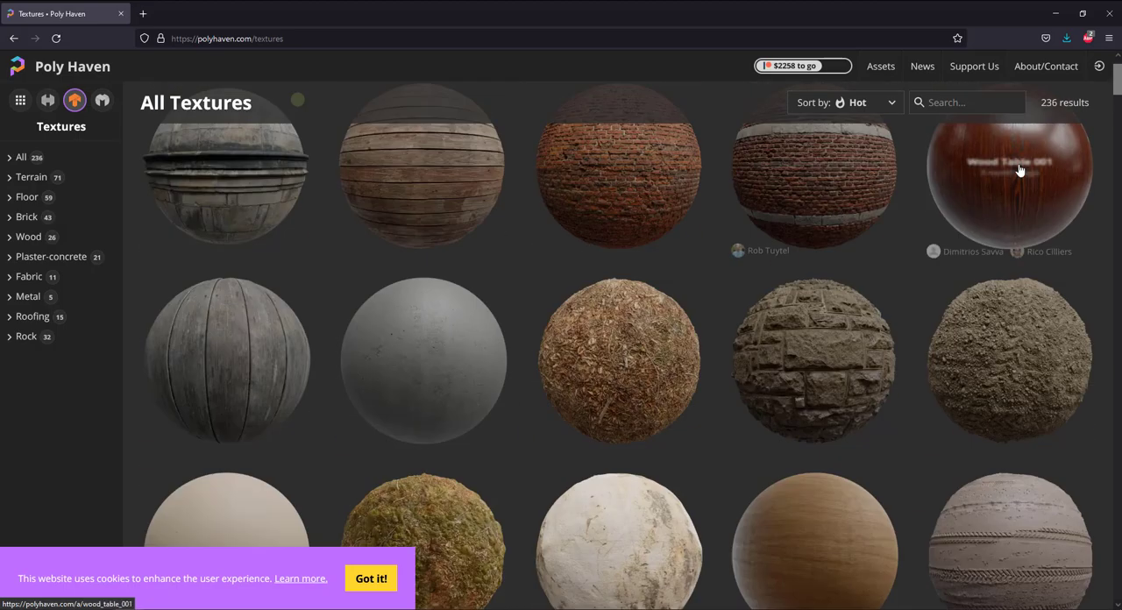
{"action": "scroll", "coordinate": [989, 230], "scroll_direction": "up", "scroll_amount": 1}
{"action": "right_click", "coordinate": [989, 230]}
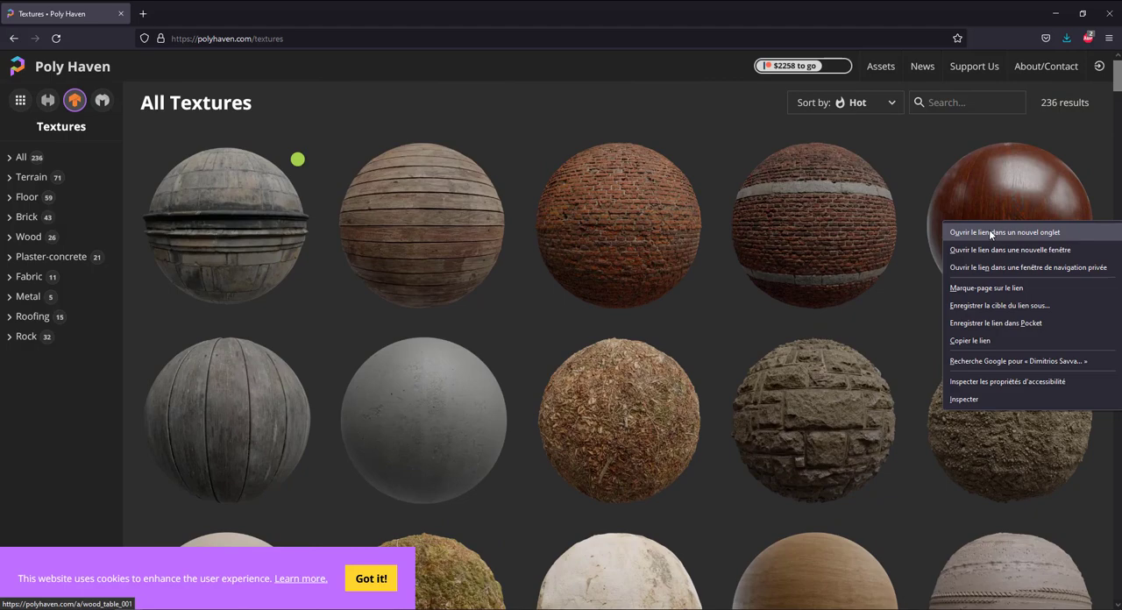
{"action": "left_click", "coordinate": [989, 229]}
Browse the All Textures list for further materials suited to the still-life scene.
{"action": "scroll", "coordinate": [596, 260], "scroll_direction": "down", "scroll_amount": 6}
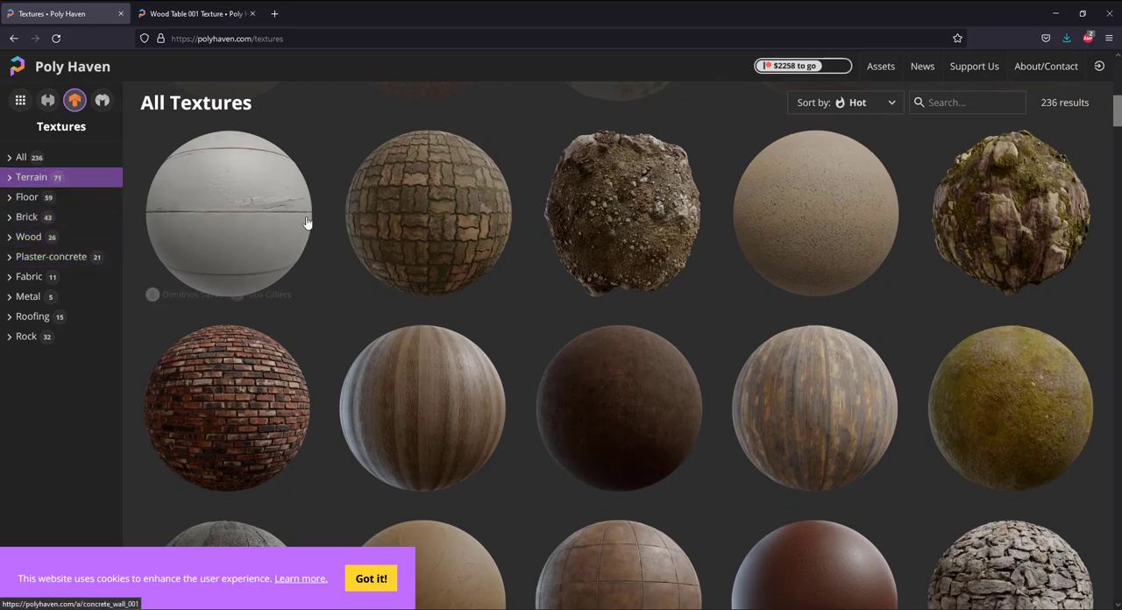
{"action": "scroll", "coordinate": [642, 302], "scroll_direction": "down", "scroll_amount": 1}
{"action": "scroll", "coordinate": [666, 307], "scroll_direction": "down", "scroll_amount": 2}
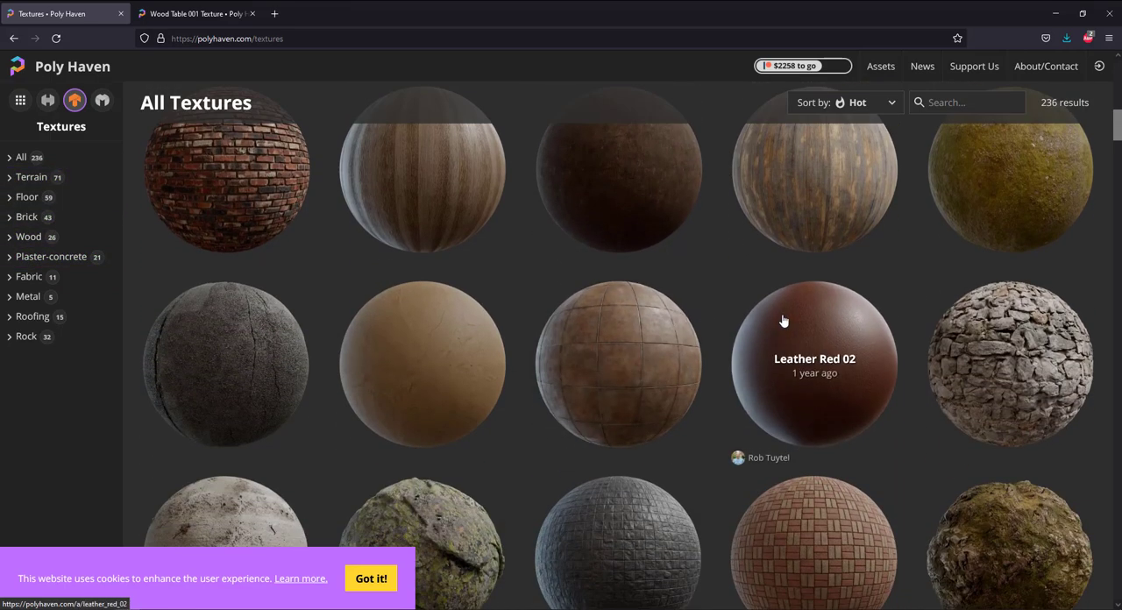
{"action": "scroll", "coordinate": [783, 320], "scroll_direction": "down", "scroll_amount": 3}
{"action": "scroll", "coordinate": [782, 320], "scroll_direction": "up", "scroll_amount": 2}
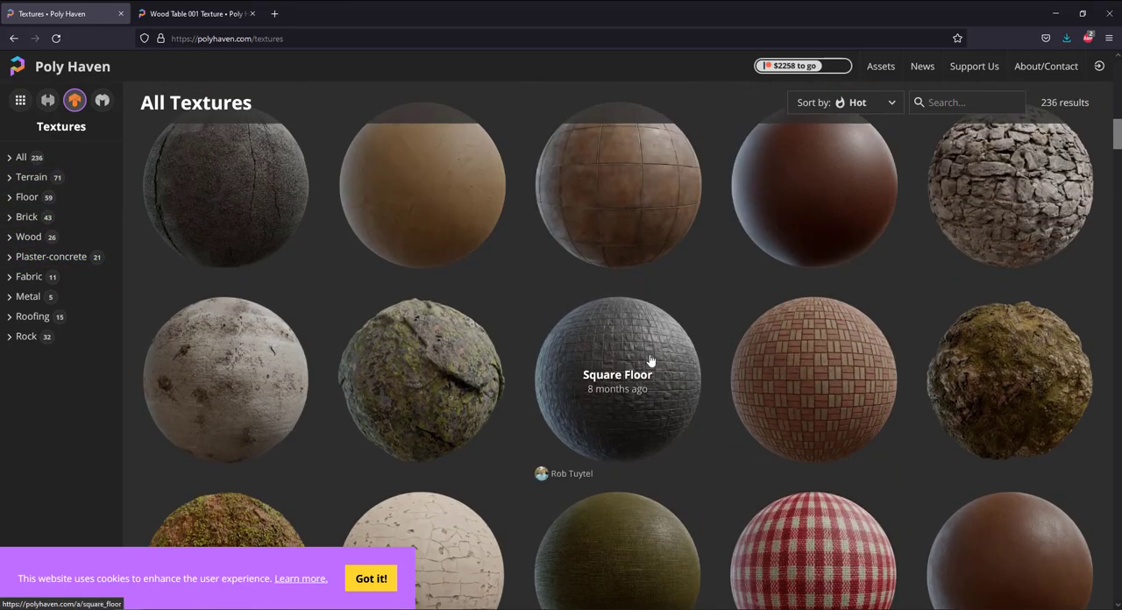
{"action": "scroll", "coordinate": [640, 358], "scroll_direction": "down", "scroll_amount": 5}
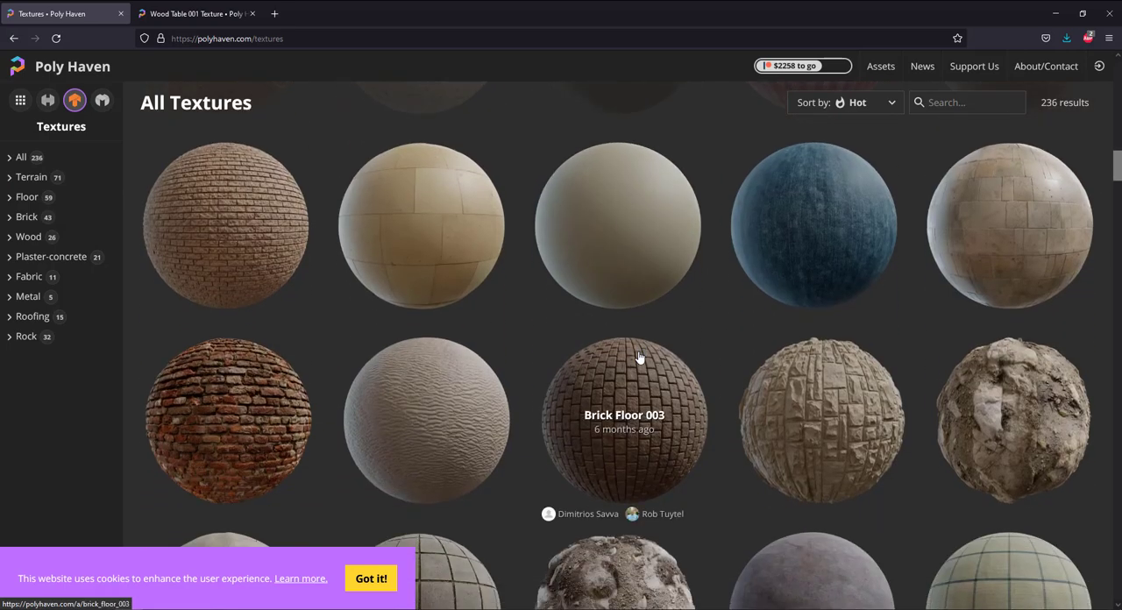
{"action": "scroll", "coordinate": [639, 356], "scroll_direction": "down", "scroll_amount": 5}
{"action": "scroll", "coordinate": [639, 357], "scroll_direction": "down", "scroll_amount": 7}
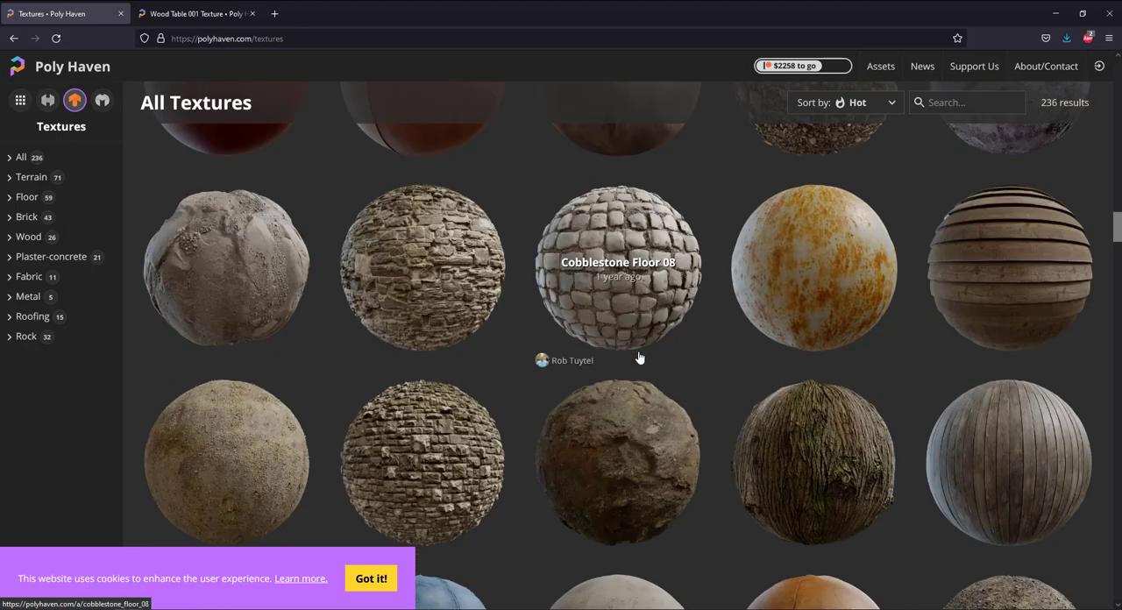
{"action": "scroll", "coordinate": [639, 357], "scroll_direction": "down", "scroll_amount": 5}
{"action": "scroll", "coordinate": [639, 357], "scroll_direction": "down", "scroll_amount": 3}
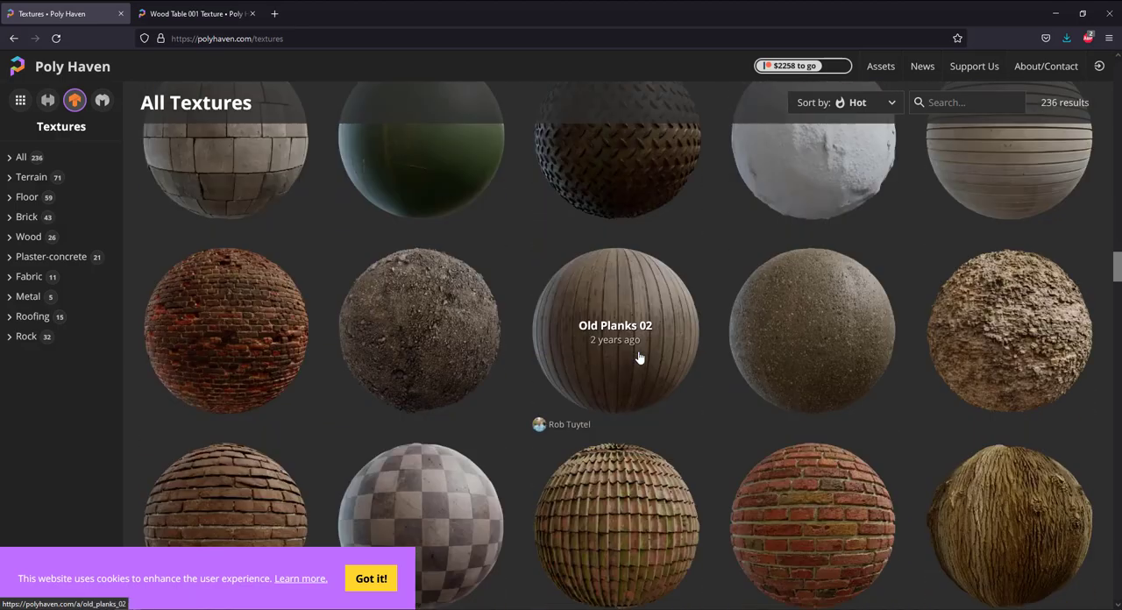
{"action": "scroll", "coordinate": [639, 356], "scroll_direction": "down", "scroll_amount": 9}
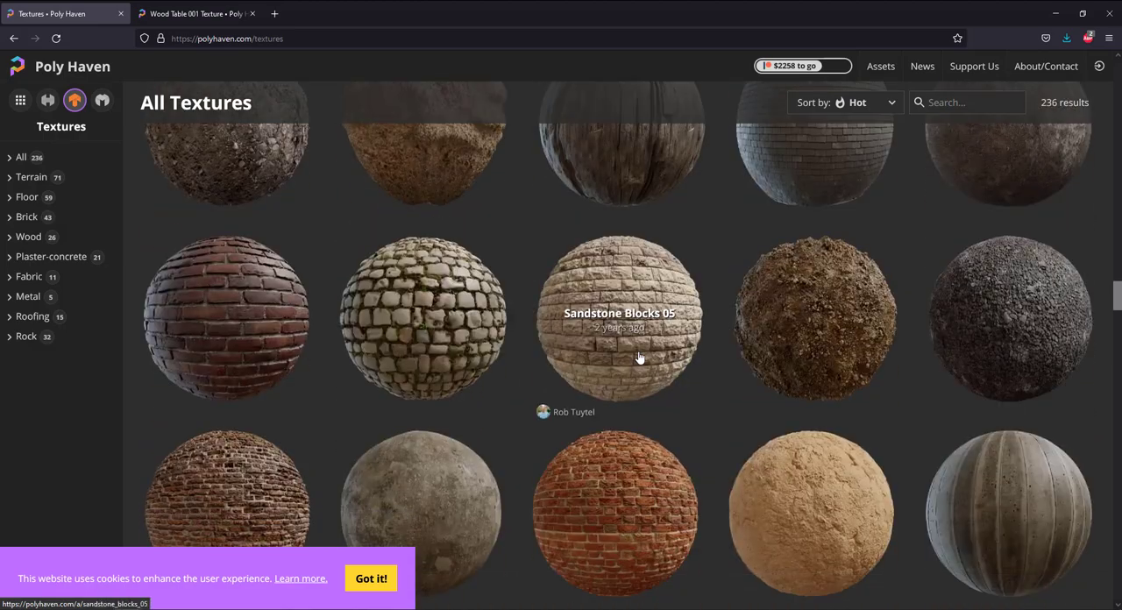
{"action": "scroll", "coordinate": [639, 357], "scroll_direction": "down", "scroll_amount": 4}
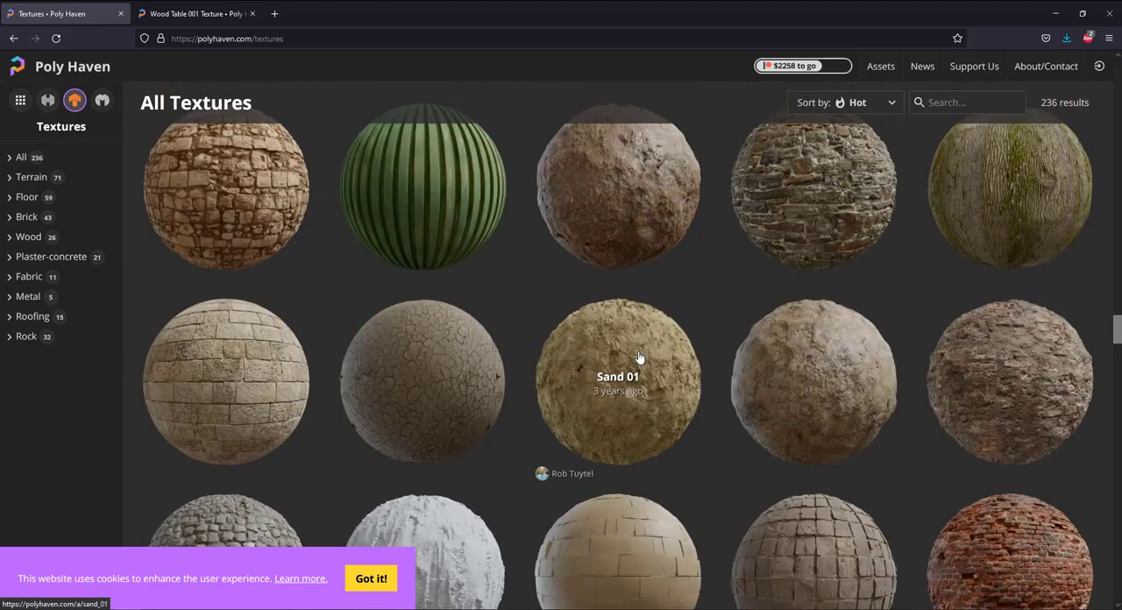
Filter the textures to the Floor category and then the Wood category, and examine each set.
{"action": "left_click", "coordinate": [30, 199]}
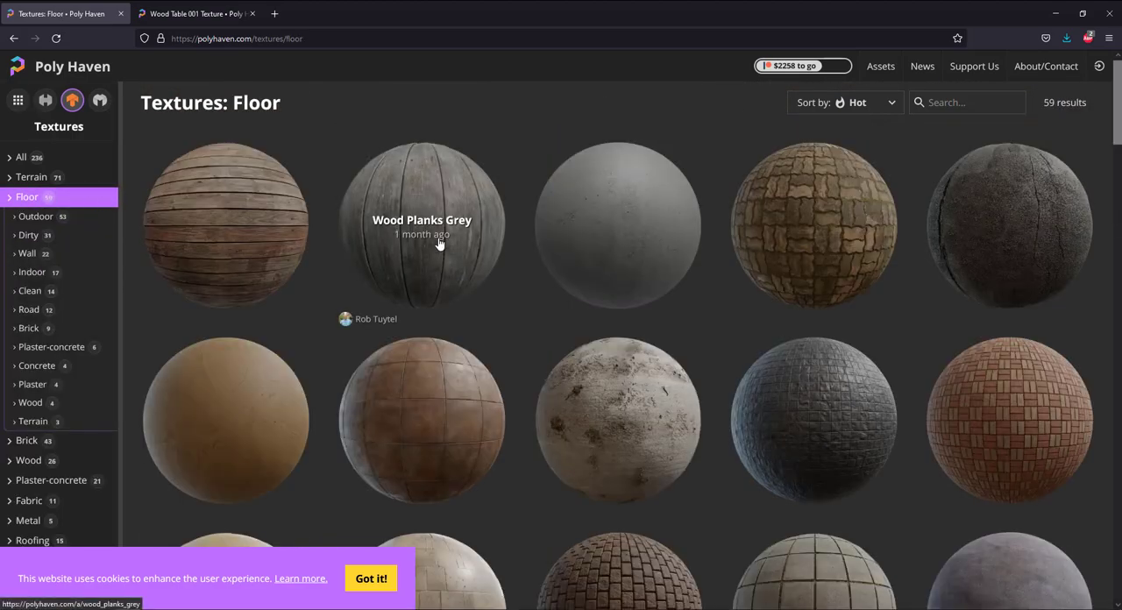
{"action": "scroll", "coordinate": [435, 246], "scroll_direction": "down", "scroll_amount": 3}
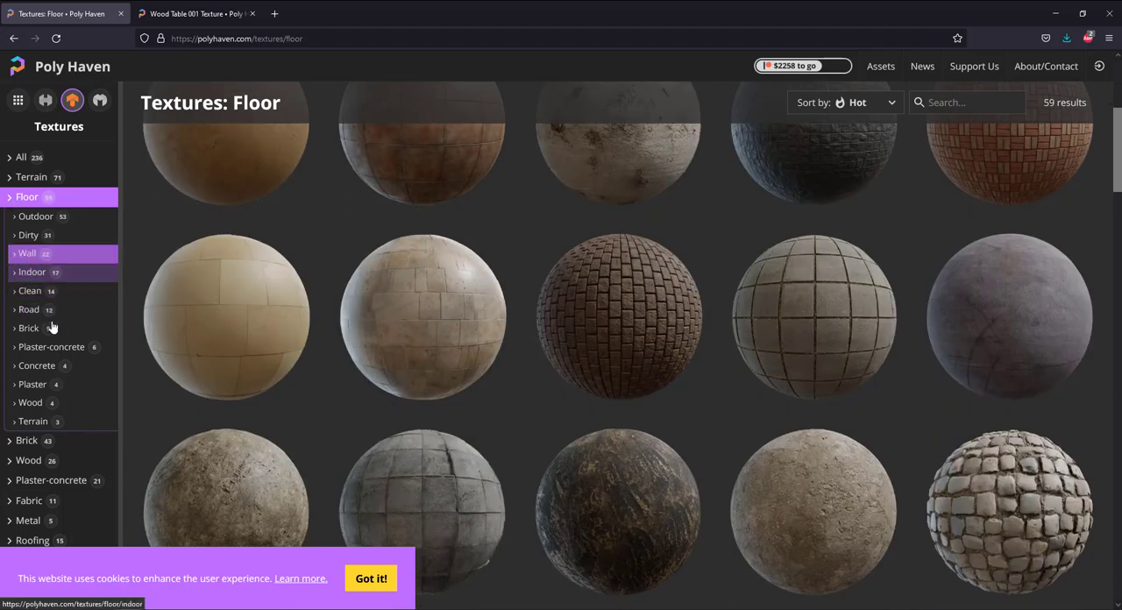
{"action": "scroll", "coordinate": [57, 395], "scroll_direction": "down", "scroll_amount": 3}
{"action": "left_click", "coordinate": [30, 519]}
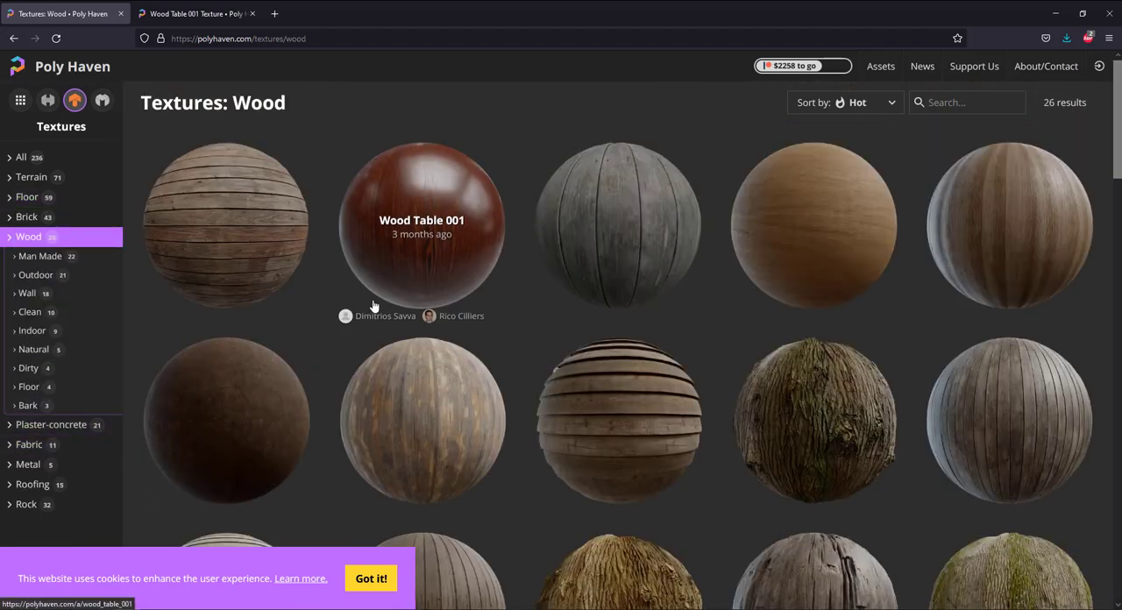
{"action": "scroll", "coordinate": [681, 324], "scroll_direction": "down", "scroll_amount": 7}
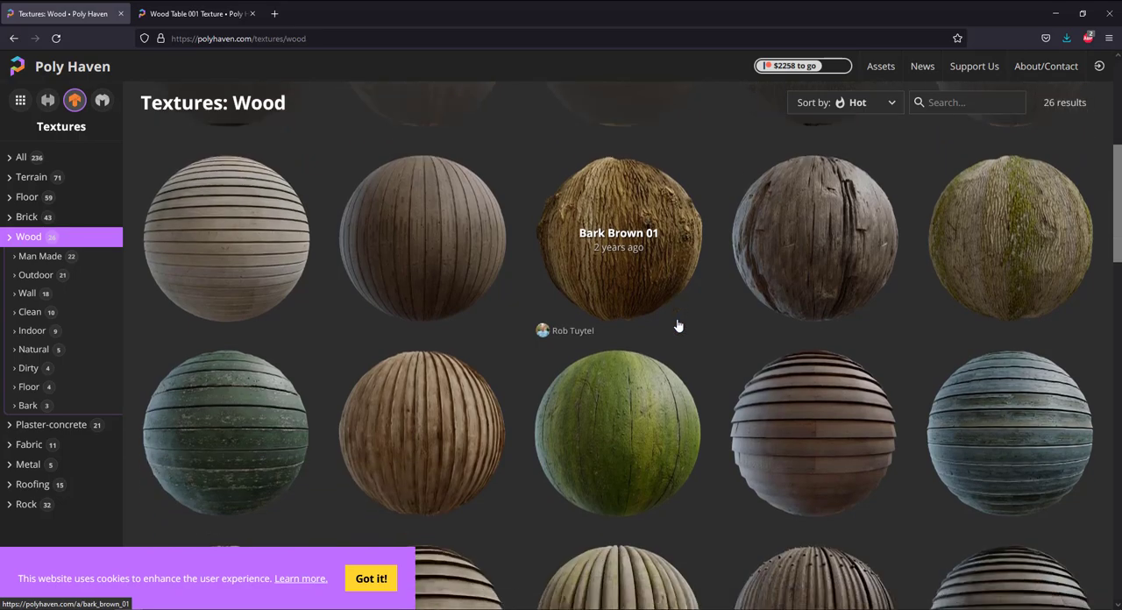
{"action": "scroll", "coordinate": [676, 325], "scroll_direction": "down", "scroll_amount": 3}
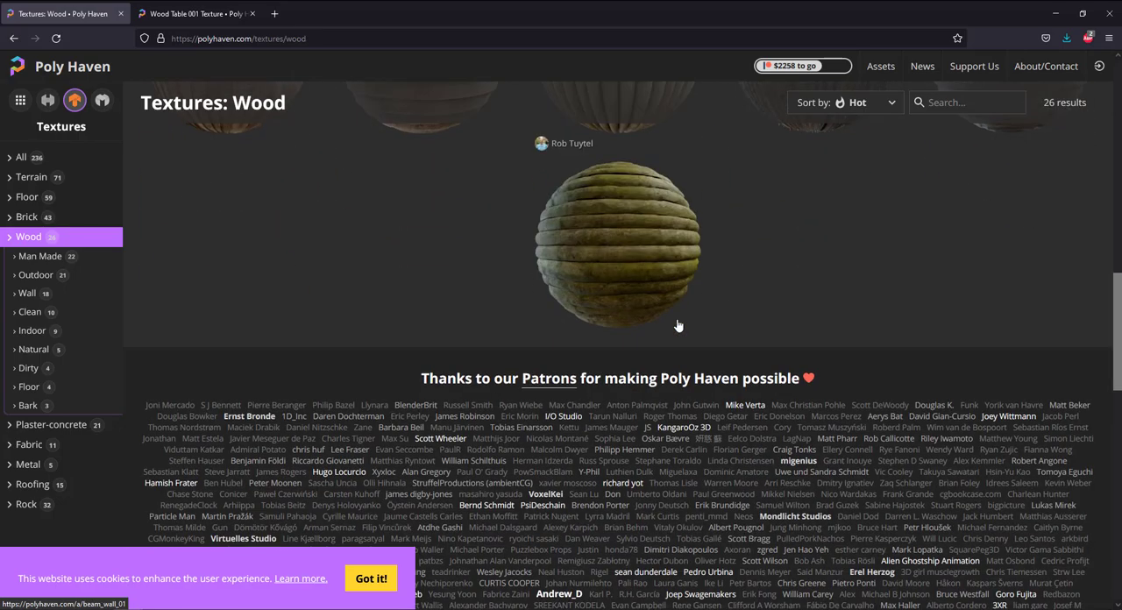
{"action": "scroll", "coordinate": [614, 329], "scroll_direction": "up", "scroll_amount": 3}
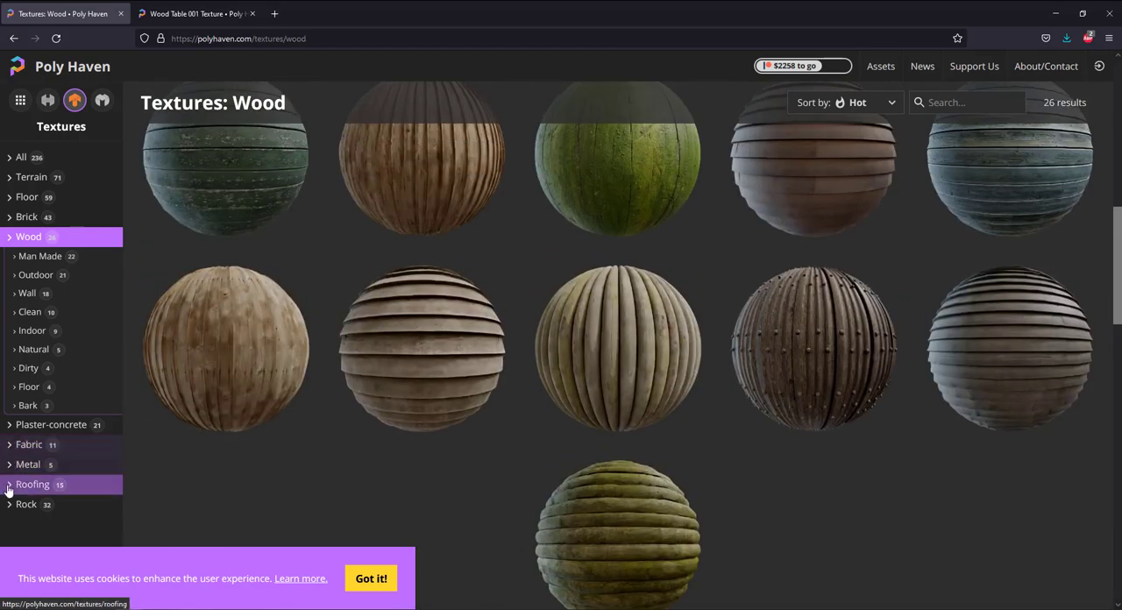
Look through the Metal, Roofing and Rock texture categories.
{"action": "left_click", "coordinate": [32, 467]}
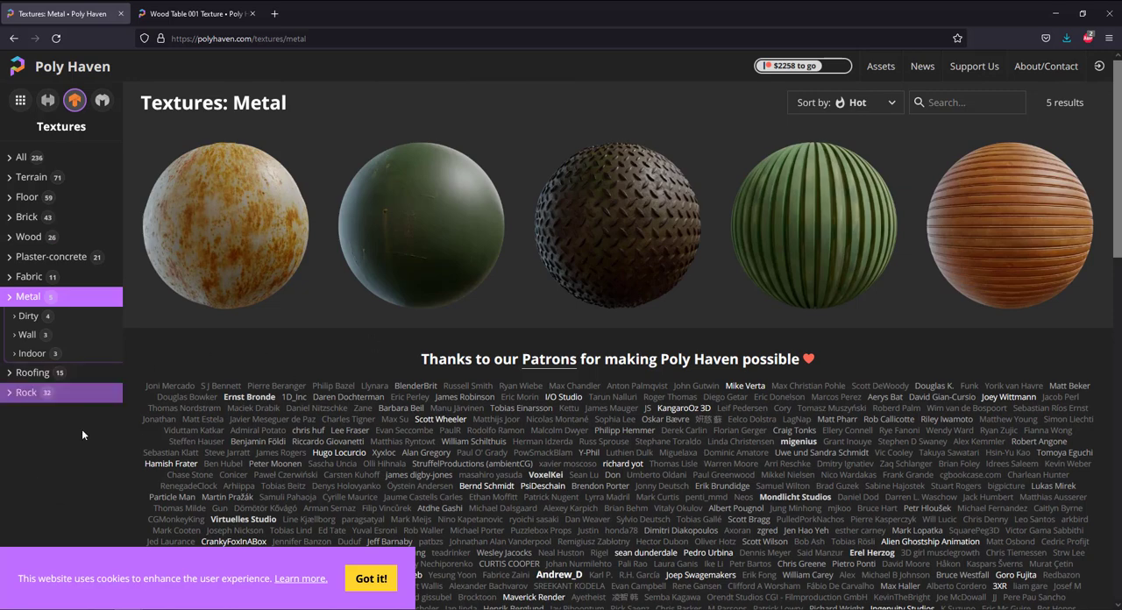
{"action": "left_click", "coordinate": [32, 374]}
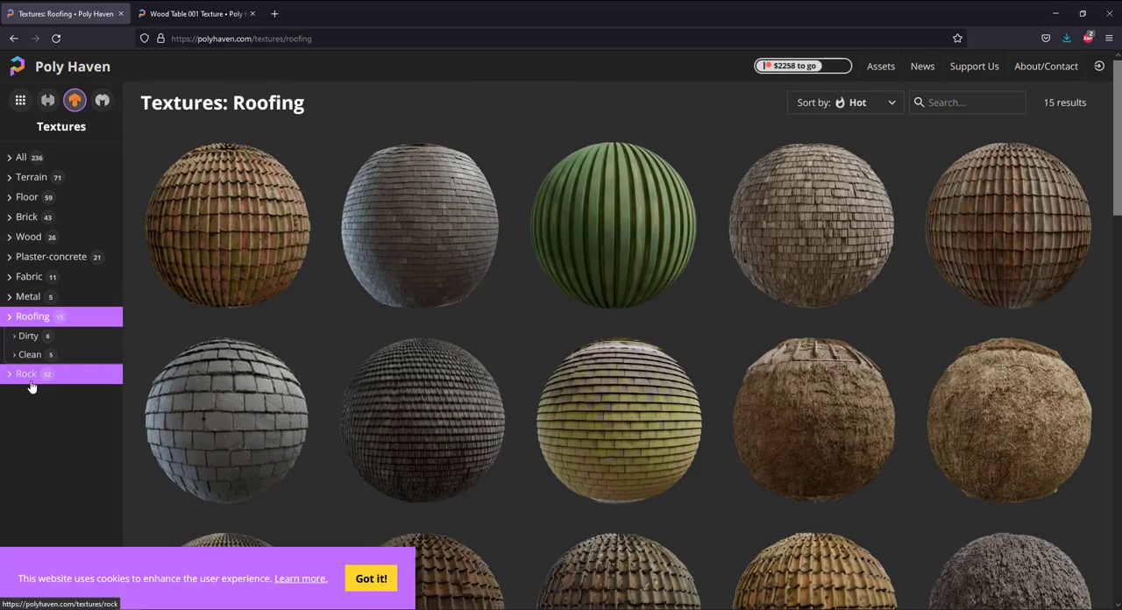
{"action": "left_click", "coordinate": [24, 375]}
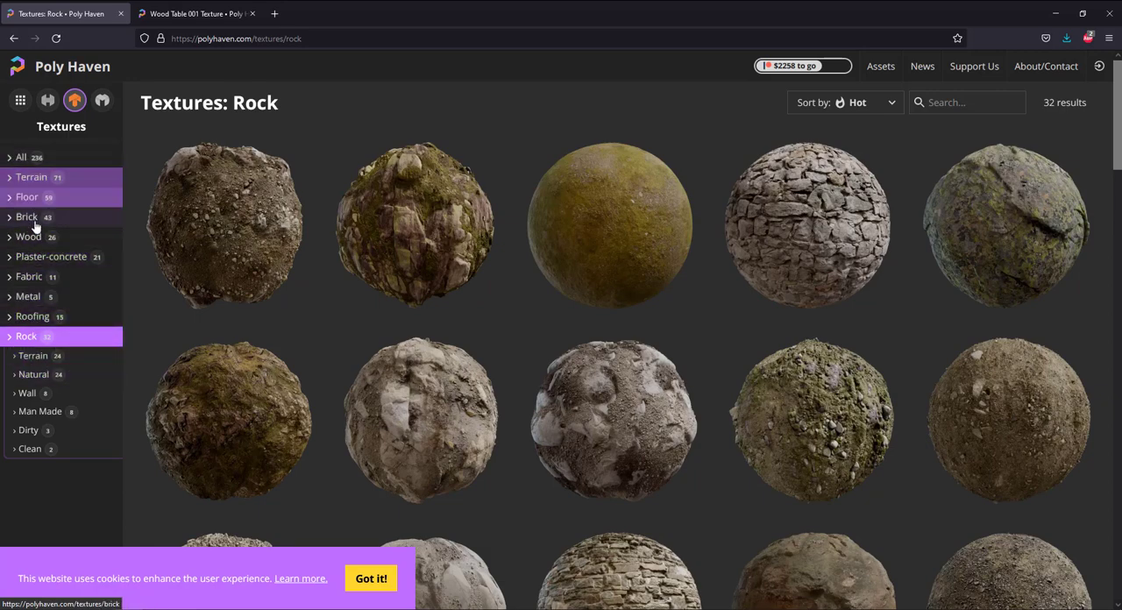
Return to the full texture list, find White Plaster Rough 02 and open its page in a new tab.
{"action": "left_click", "coordinate": [23, 159]}
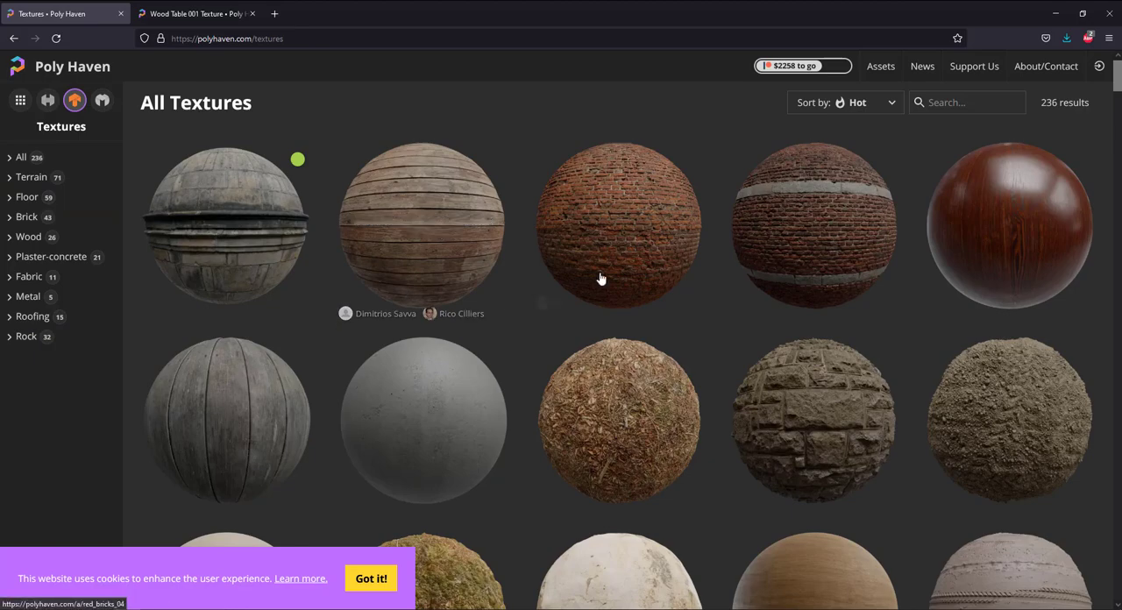
{"action": "scroll", "coordinate": [657, 296], "scroll_direction": "down", "scroll_amount": 10}
{"action": "scroll", "coordinate": [792, 288], "scroll_direction": "down", "scroll_amount": 5}
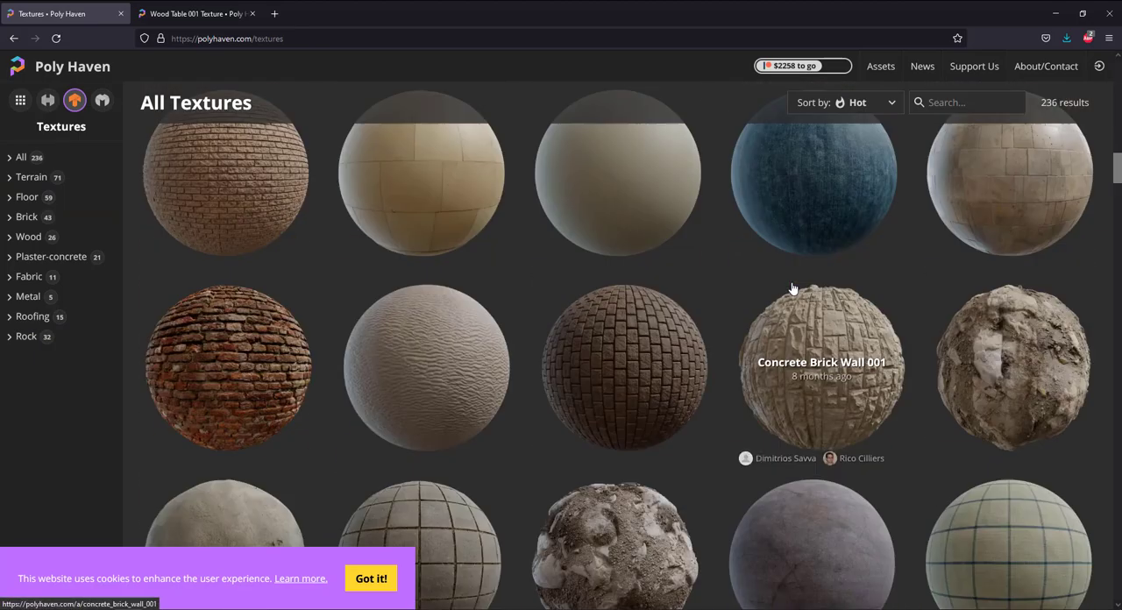
{"action": "scroll", "coordinate": [792, 288], "scroll_direction": "down", "scroll_amount": 5}
{"action": "scroll", "coordinate": [792, 287], "scroll_direction": "down", "scroll_amount": 2}
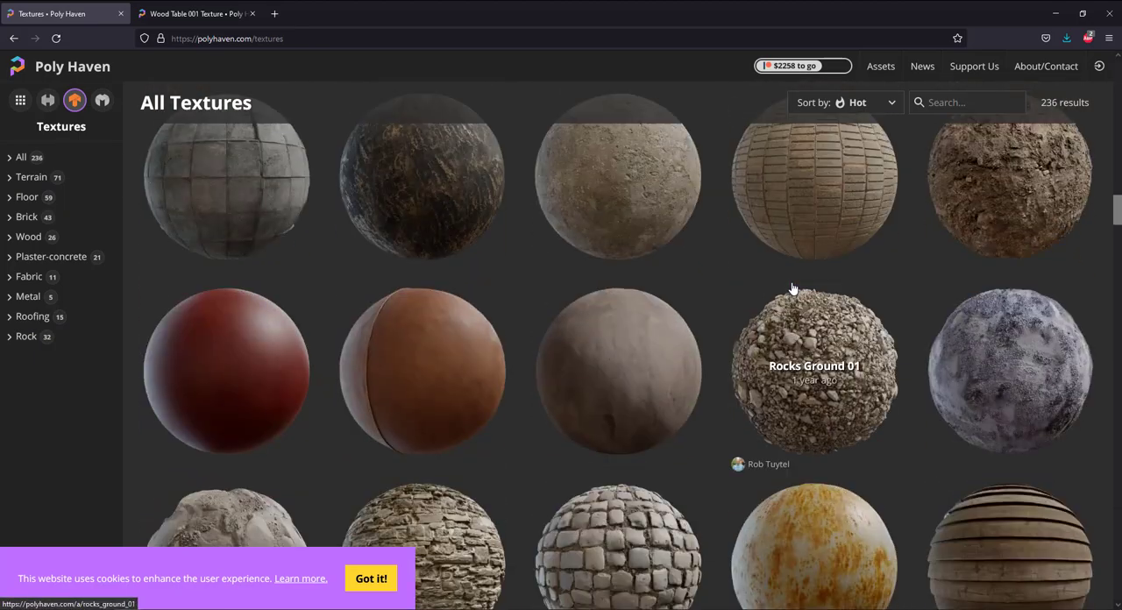
{"action": "scroll", "coordinate": [792, 288], "scroll_direction": "down", "scroll_amount": 8}
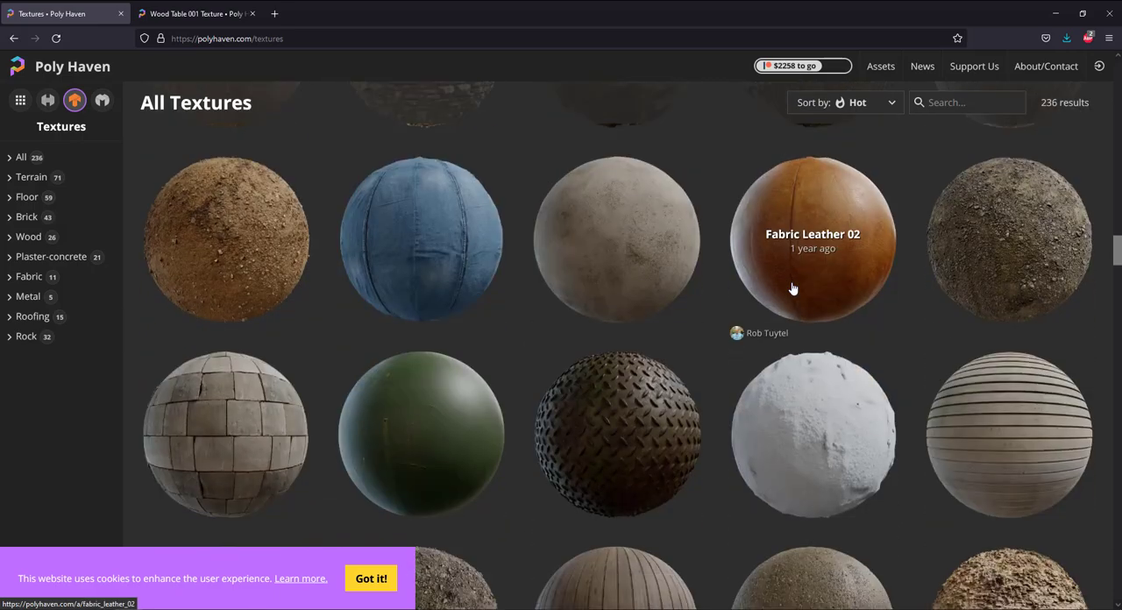
{"action": "scroll", "coordinate": [792, 287], "scroll_direction": "down", "scroll_amount": 5}
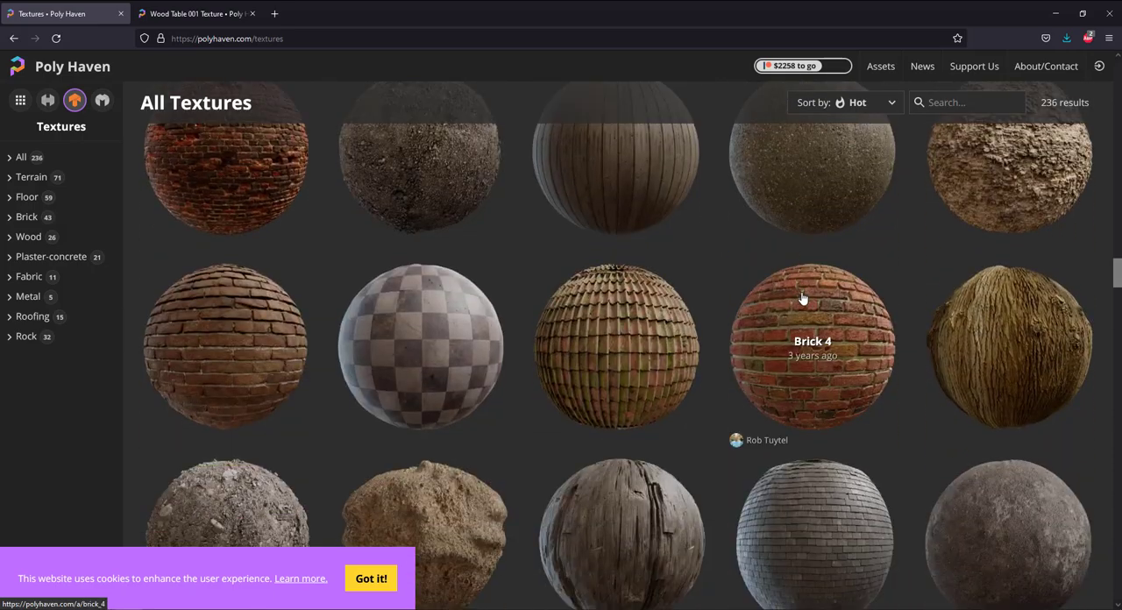
{"action": "scroll", "coordinate": [803, 296], "scroll_direction": "up", "scroll_amount": 2}
{"action": "scroll", "coordinate": [802, 298], "scroll_direction": "down", "scroll_amount": 10}
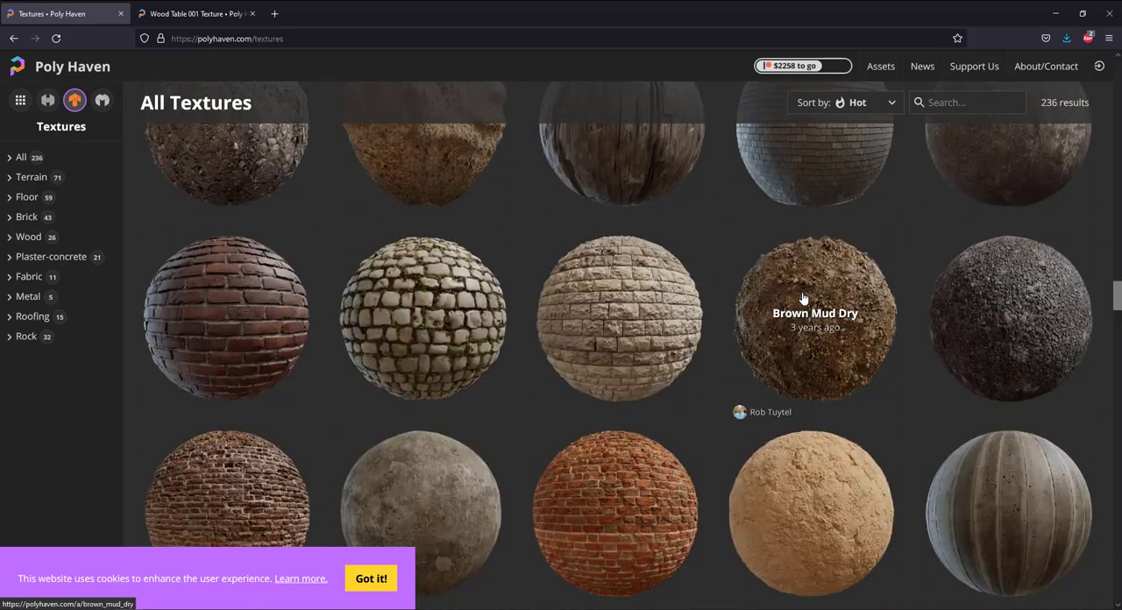
{"action": "scroll", "coordinate": [802, 298], "scroll_direction": "down", "scroll_amount": 5}
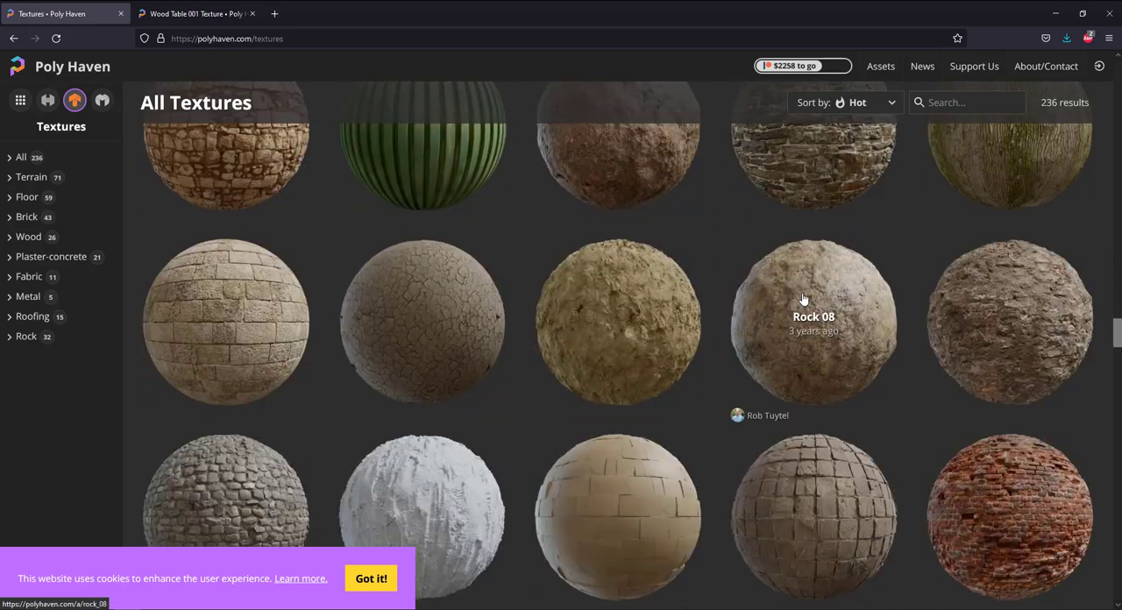
{"action": "scroll", "coordinate": [803, 298], "scroll_direction": "down", "scroll_amount": 3}
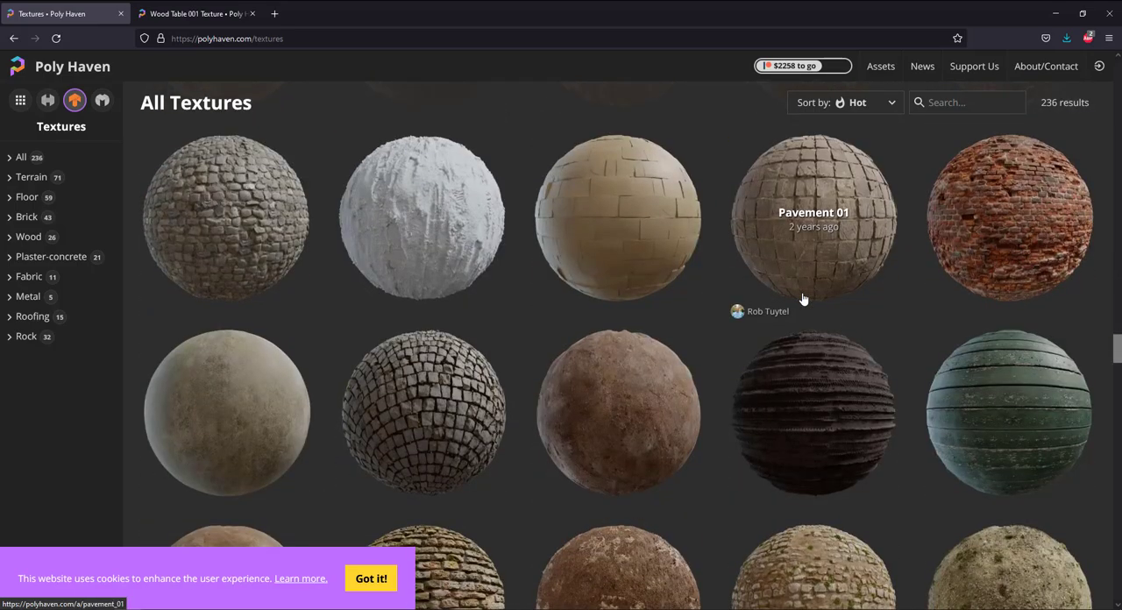
{"action": "scroll", "coordinate": [803, 298], "scroll_direction": "down", "scroll_amount": 3}
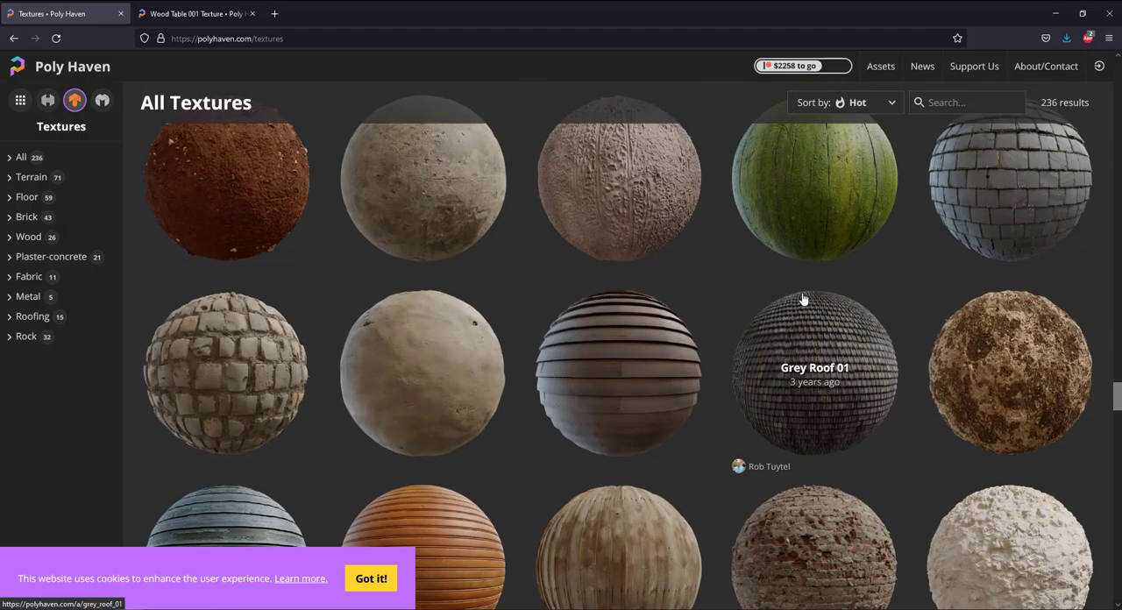
{"action": "scroll", "coordinate": [803, 299], "scroll_direction": "down", "scroll_amount": 2}
{"action": "scroll", "coordinate": [803, 299], "scroll_direction": "down", "scroll_amount": 2}
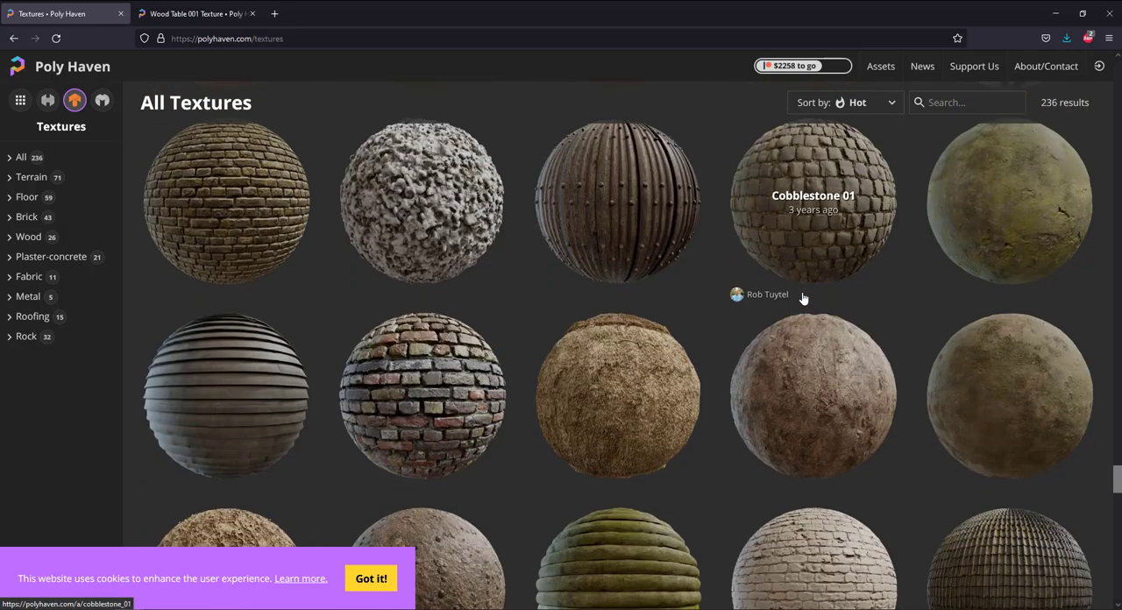
{"action": "scroll", "coordinate": [803, 298], "scroll_direction": "down", "scroll_amount": 1}
{"action": "scroll", "coordinate": [734, 298], "scroll_direction": "up", "scroll_amount": 2}
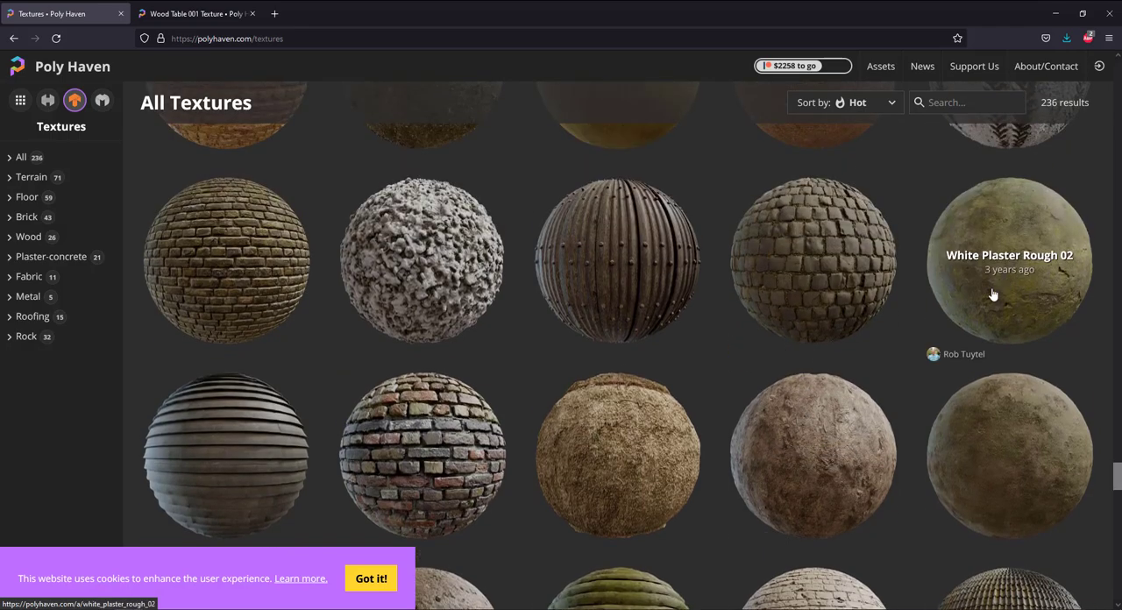
{"action": "right_click", "coordinate": [991, 297]}
{"action": "left_click", "coordinate": [987, 300]}
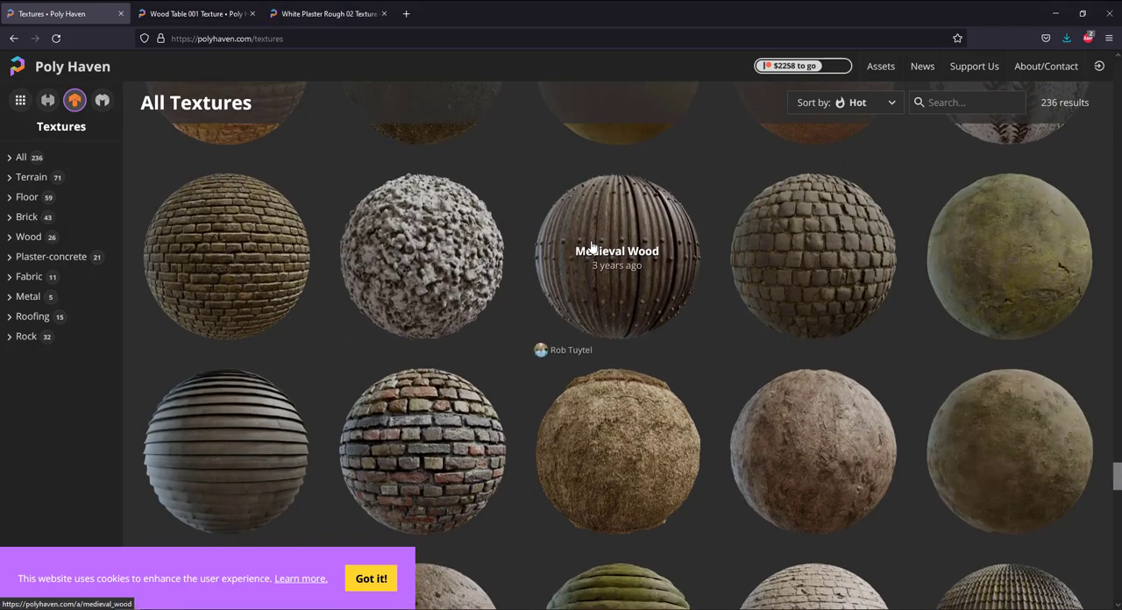
Browse further down the All Textures list, and compare it with the still-life scene in Blender.
{"action": "scroll", "coordinate": [600, 251], "scroll_direction": "down", "scroll_amount": 8}
{"action": "scroll", "coordinate": [592, 247], "scroll_direction": "down", "scroll_amount": 5}
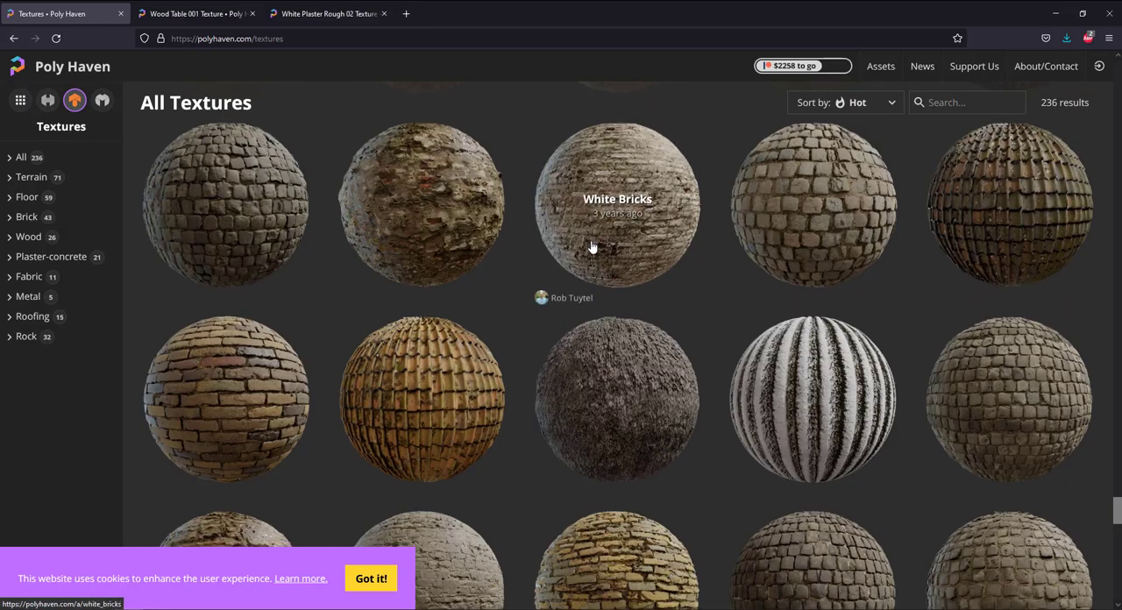
{"action": "key", "text": "alt+Tab"}
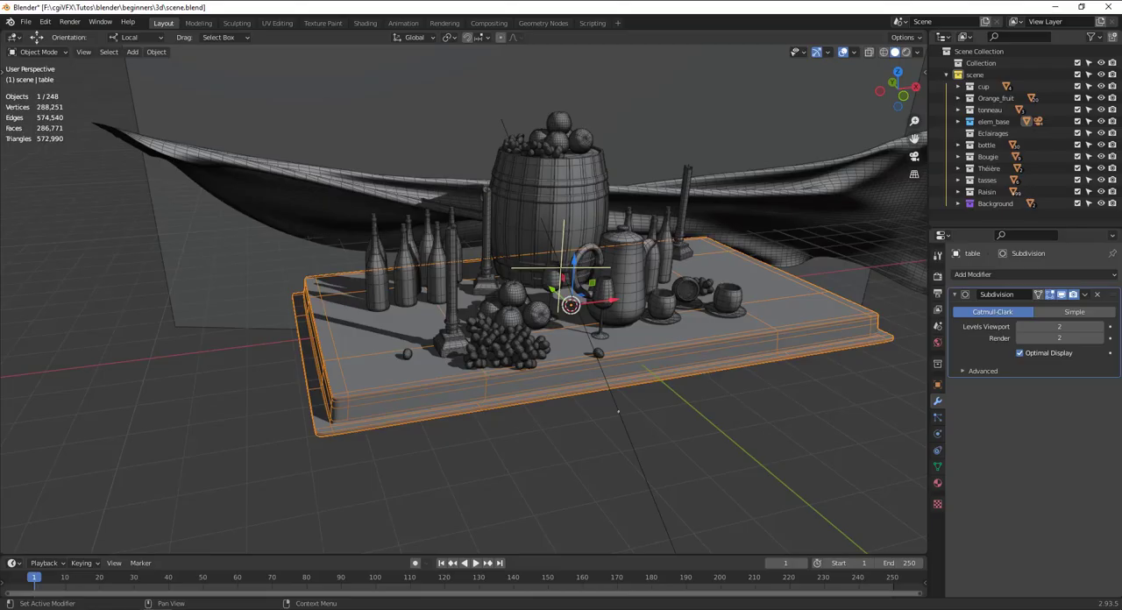
{"action": "scroll", "coordinate": [441, 352], "scroll_direction": "down", "scroll_amount": 3}
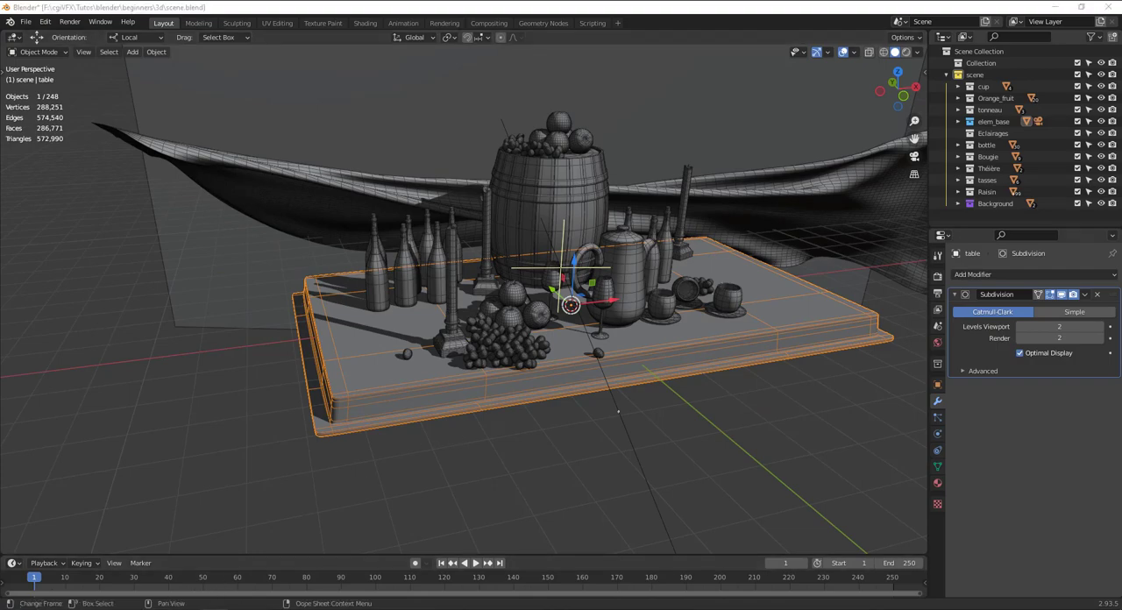
Switch back to the Poly Haven textures page in Firefox, dismiss the cookie notice and browse to the end of the list.
{"action": "mouse_move", "coordinate": [184, 603]}
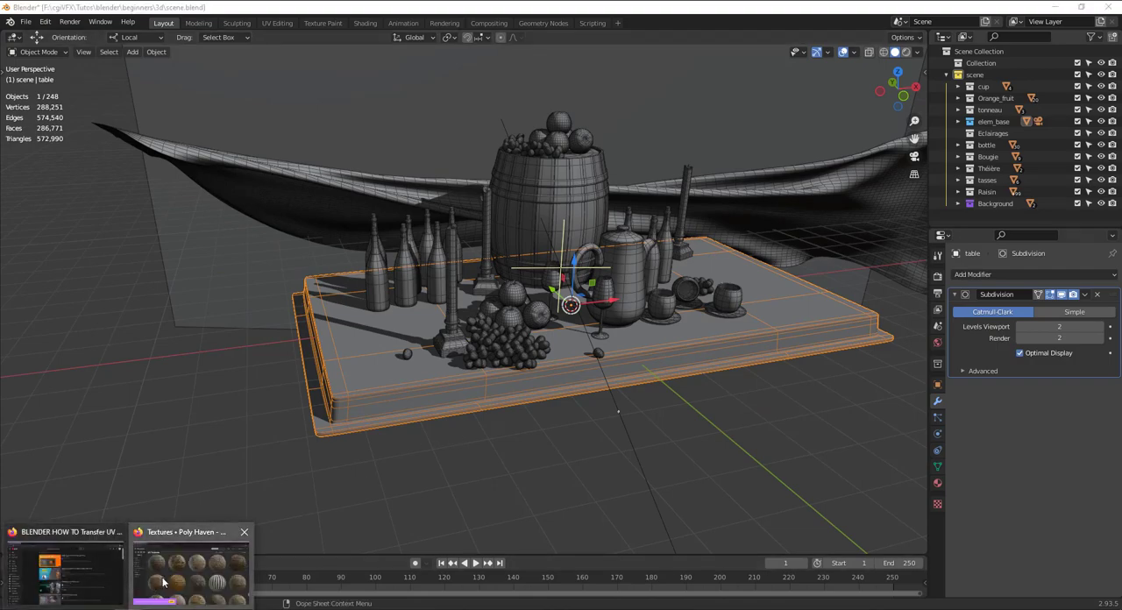
{"action": "left_click", "coordinate": [188, 575]}
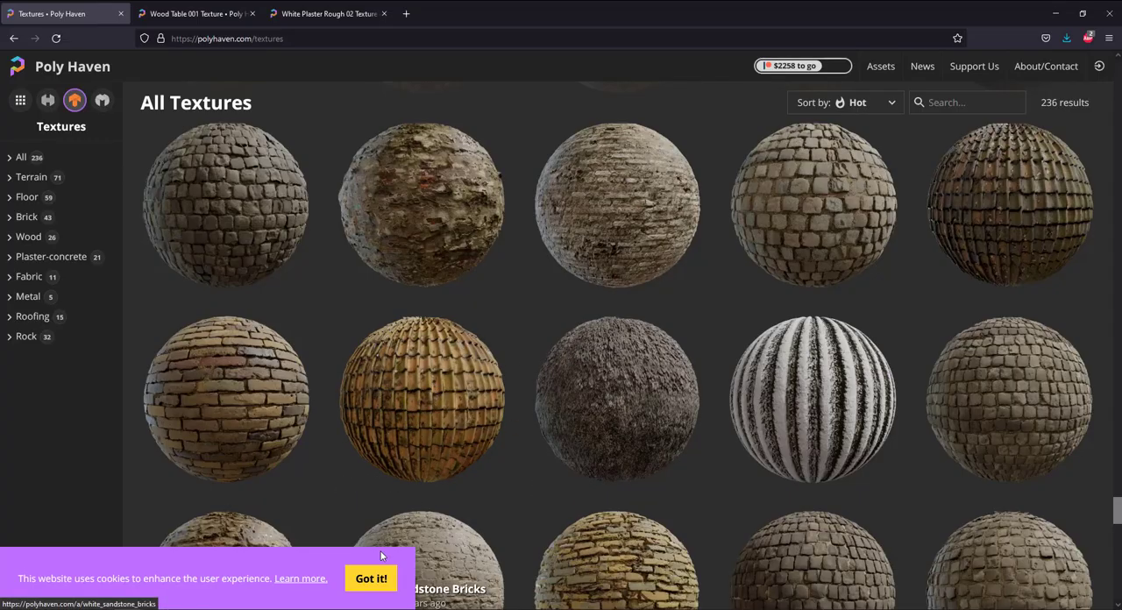
{"action": "left_click", "coordinate": [371, 579]}
{"action": "scroll", "coordinate": [521, 435], "scroll_direction": "down", "scroll_amount": 4}
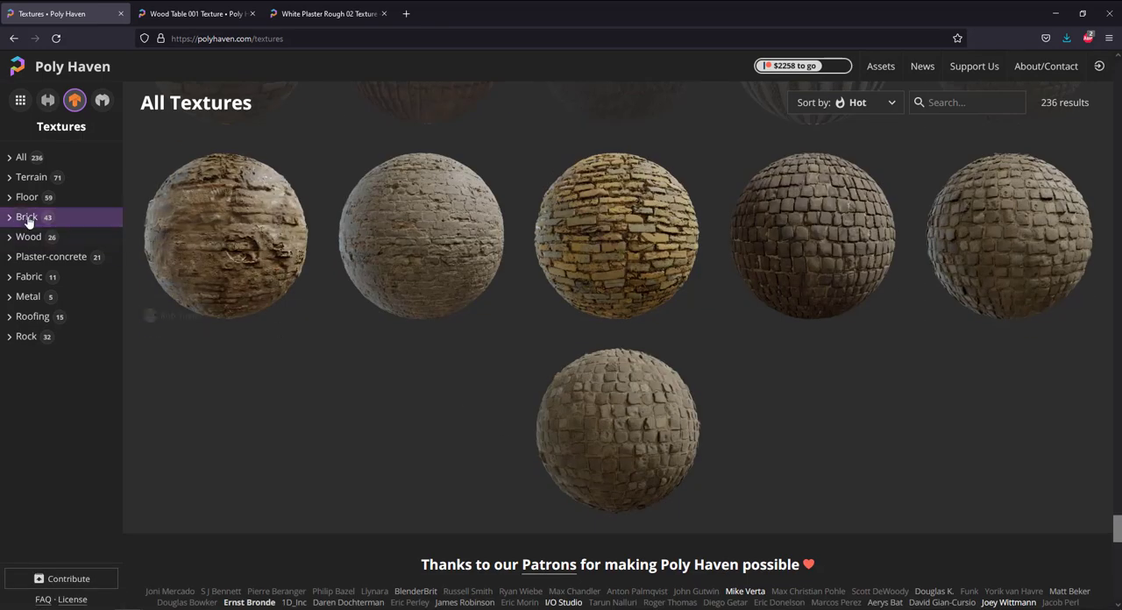
Narrow the textures to the Floor category's Dirty and Outdoor subcategories, and look through the matching surfaces.
{"action": "left_click", "coordinate": [23, 197]}
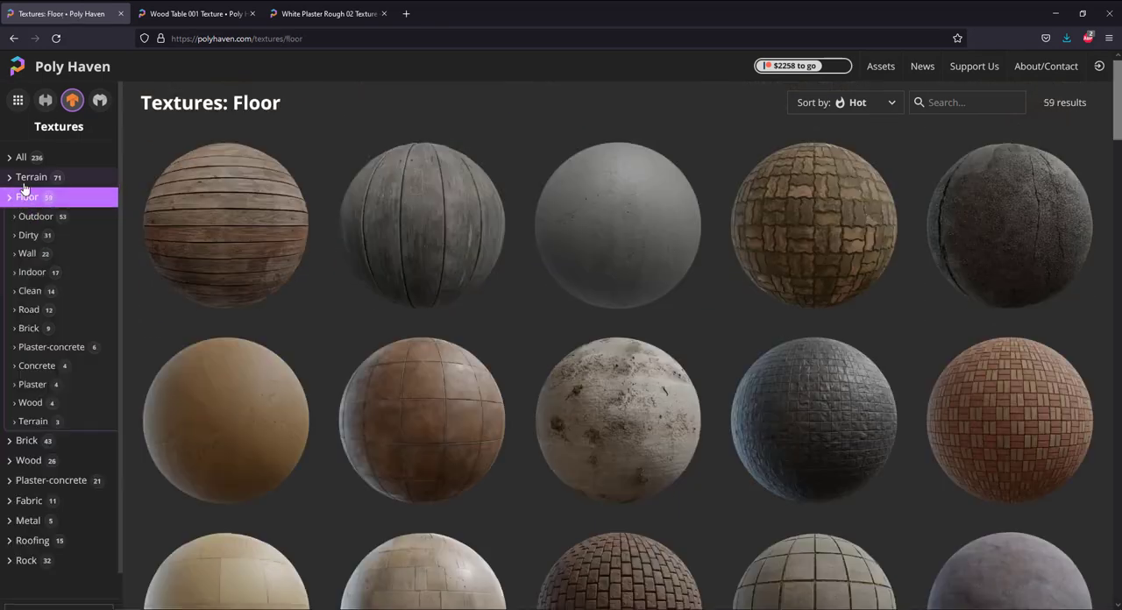
{"action": "left_click", "coordinate": [27, 236]}
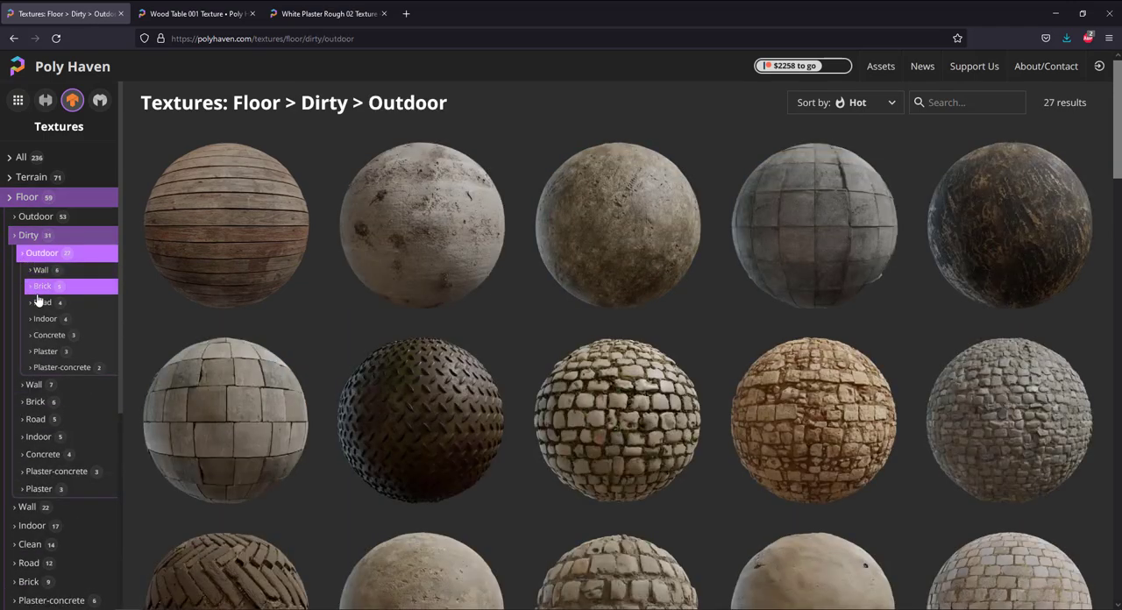
{"action": "left_click", "coordinate": [41, 303]}
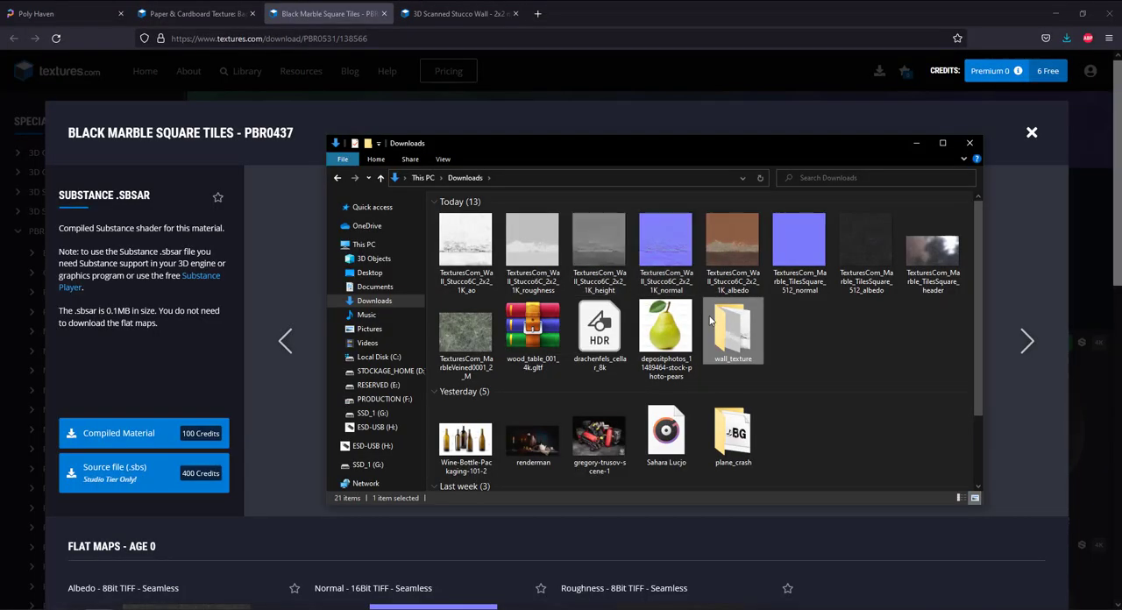
Delete the five loose Wall_Stucco6C texture maps from the Downloads folder.
{"action": "left_click", "coordinate": [495, 253]}
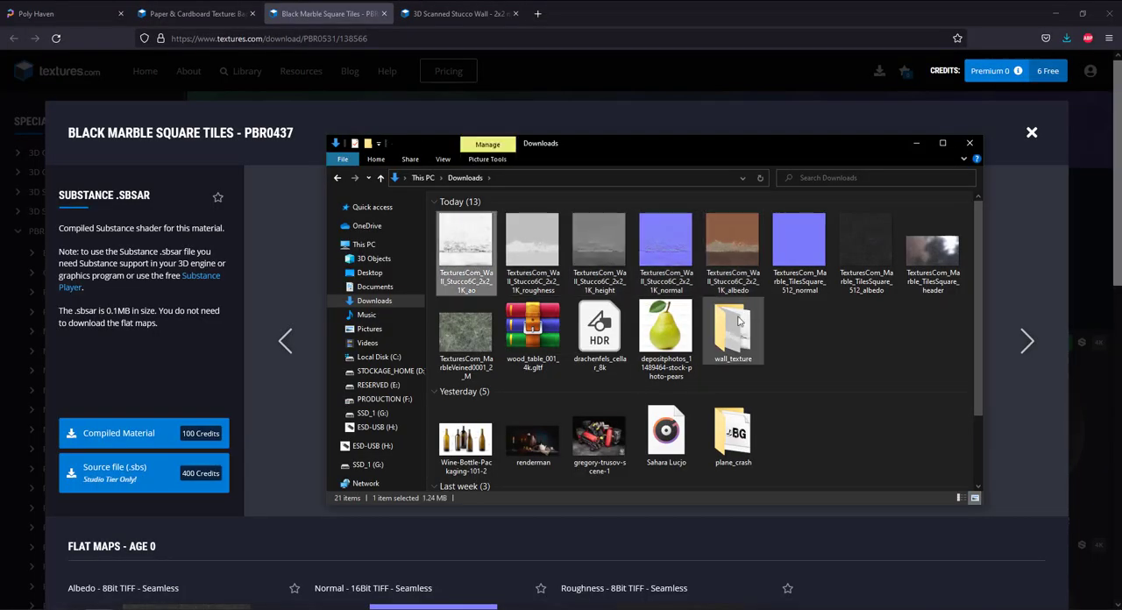
{"action": "right_click", "coordinate": [817, 339]}
{"action": "left_click", "coordinate": [847, 391]}
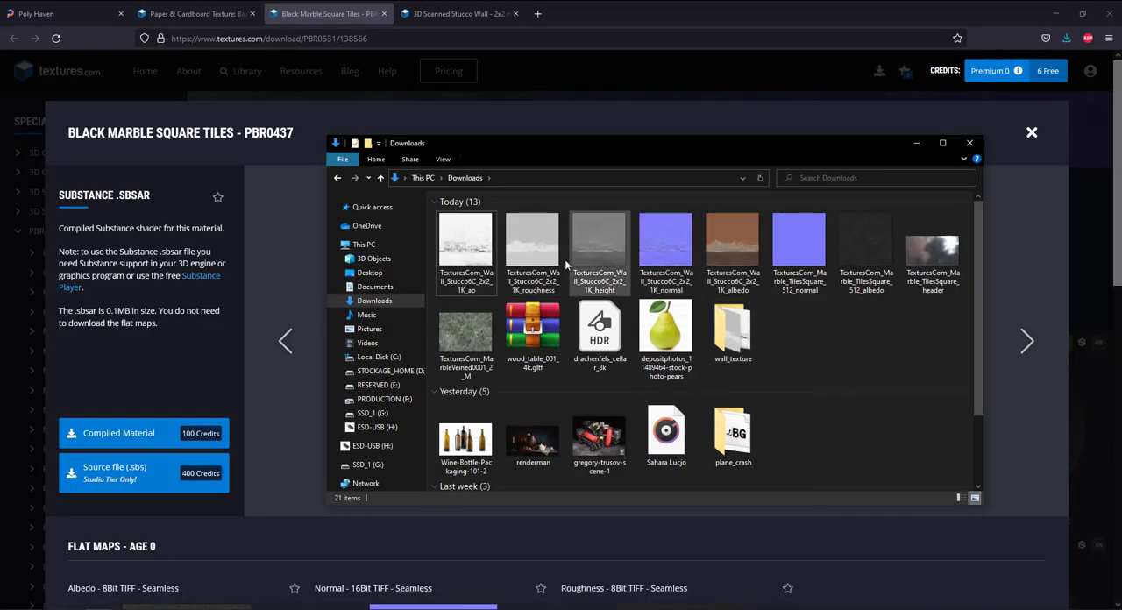
{"action": "left_click", "coordinate": [467, 245]}
{"action": "left_click", "coordinate": [746, 246], "text": "shift"}
{"action": "key", "text": "Delete"}
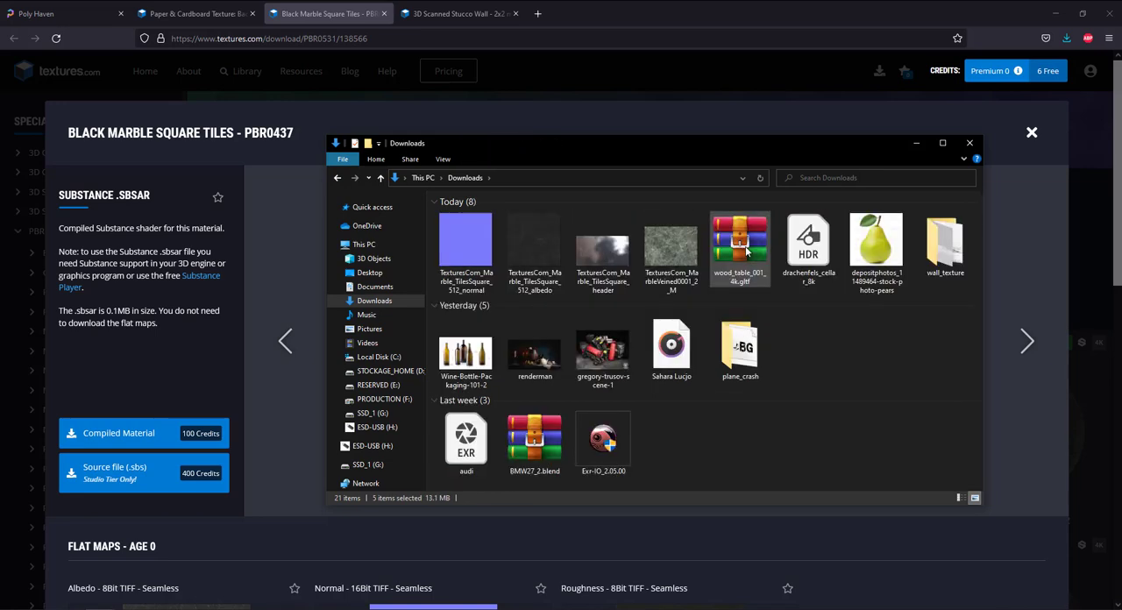
Delete the TexturesCom_Marble_TilesSquare_header image from the Downloads folder.
{"action": "left_click", "coordinate": [532, 251]}
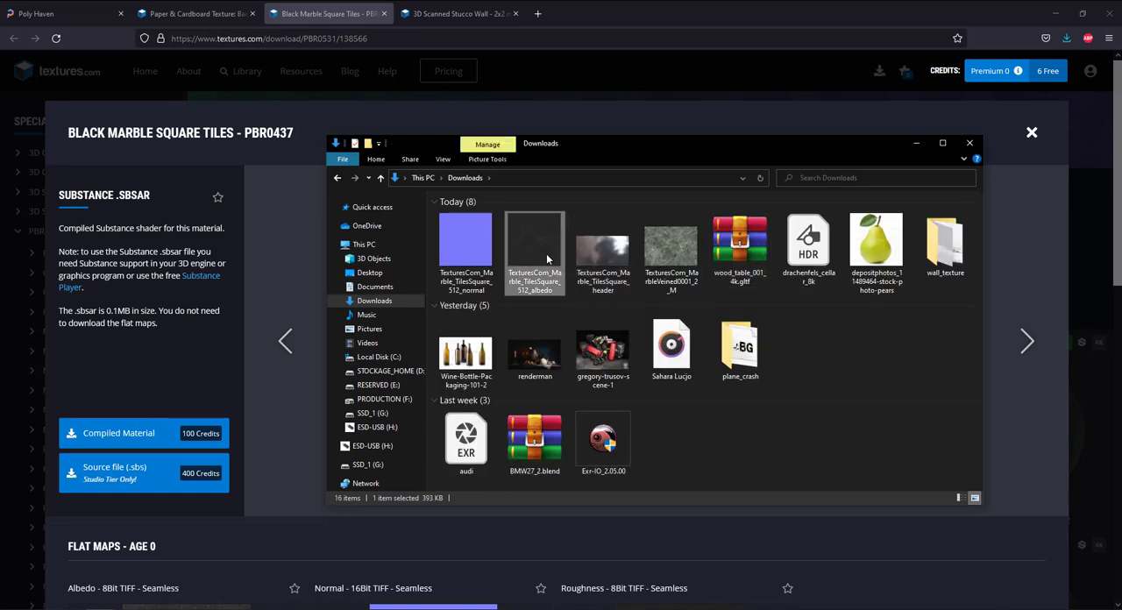
{"action": "left_click", "coordinate": [585, 265]}
{"action": "key", "text": "Delete"}
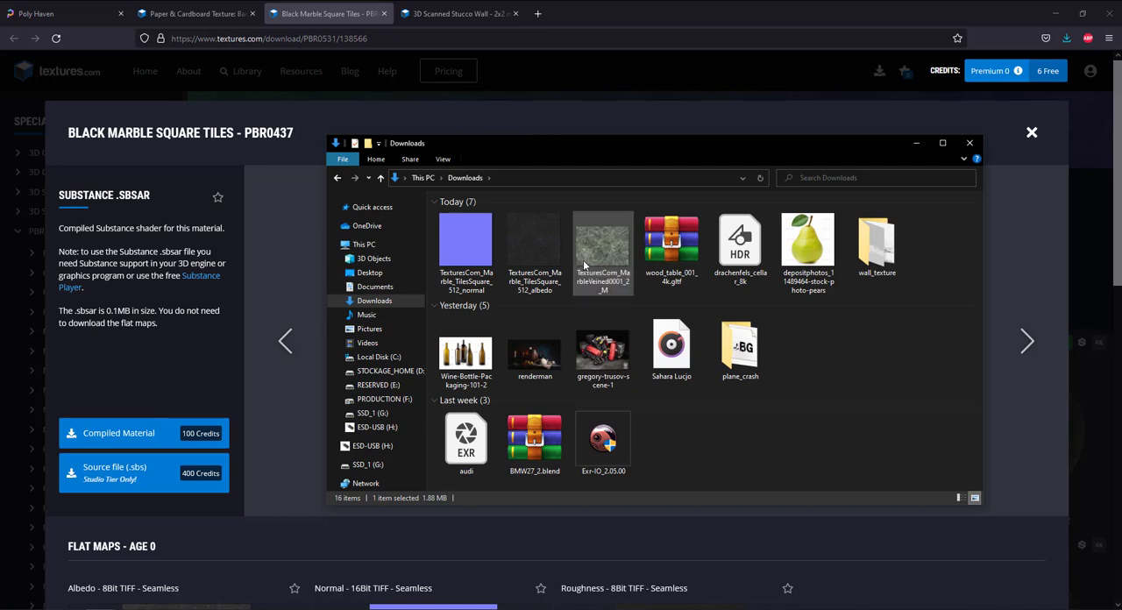
Move the Marble_TilesSquare normal and albedo maps into a new folder named marble in Downloads.
{"action": "left_click", "coordinate": [487, 253]}
{"action": "left_click", "coordinate": [508, 251], "text": "ctrl"}
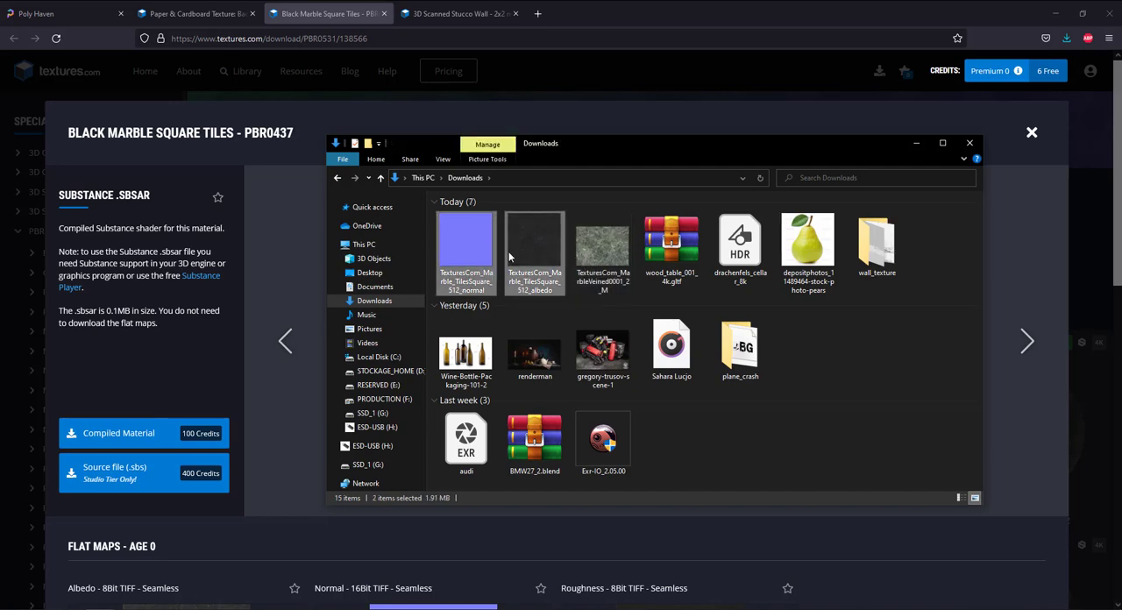
{"action": "left_click_drag", "start_coordinate": [508, 251], "coordinate": [509, 256]}
{"action": "key", "text": "ctrl+x"}
{"action": "left_click", "coordinate": [370, 145]}
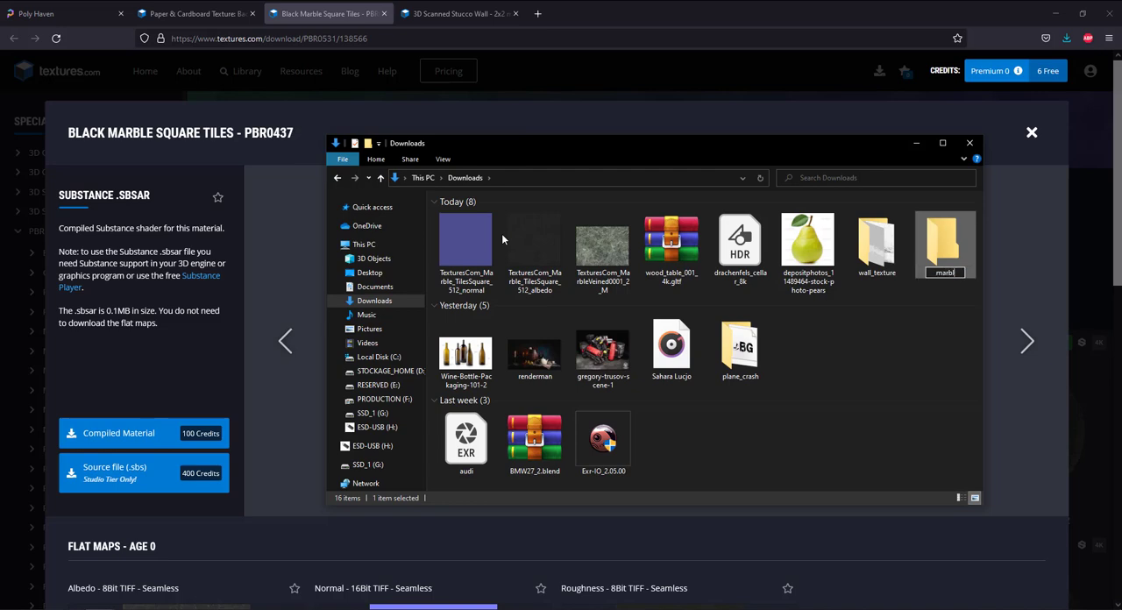
{"action": "key", "text": "Return"}
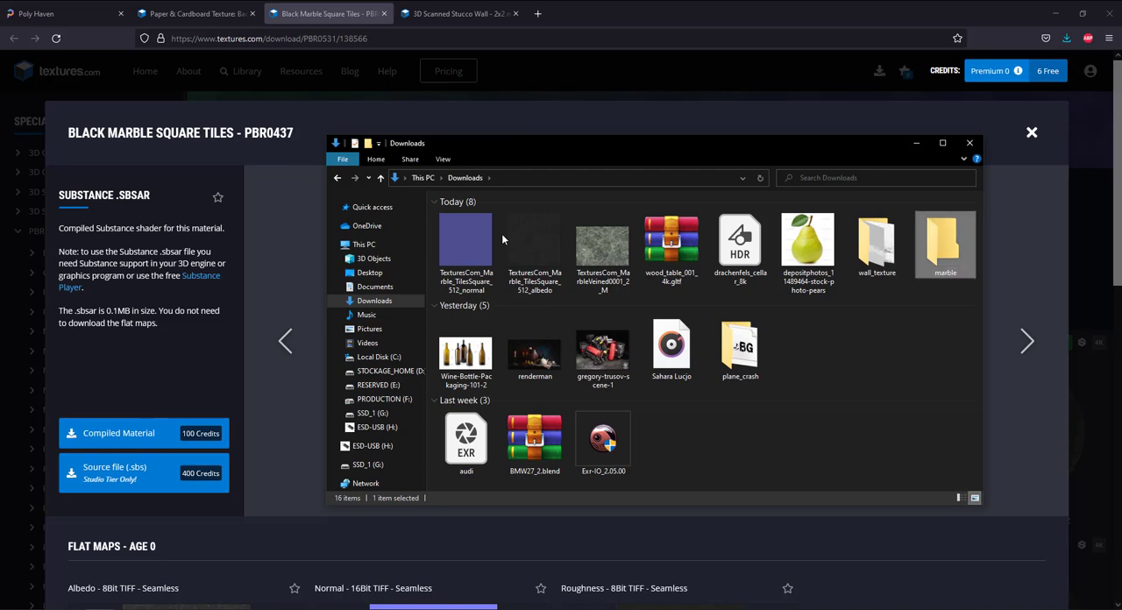
{"action": "double_click", "coordinate": [941, 238]}
{"action": "key", "text": "ctrl+v"}
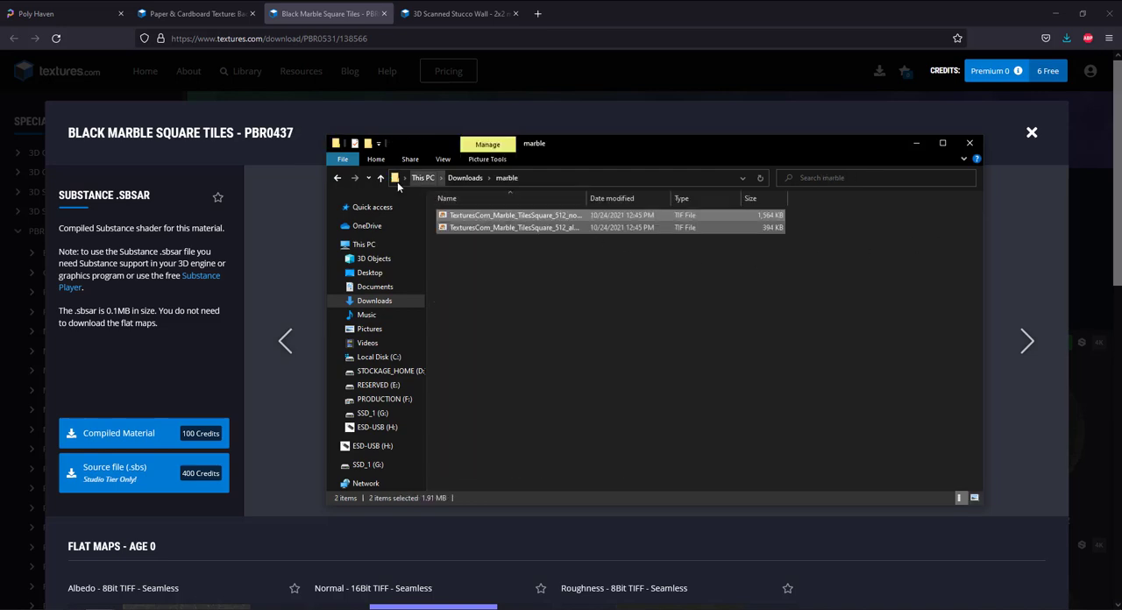
Return to the Downloads folder and delete the TexturesCom_MarbleVeined0001 image.
{"action": "left_click", "coordinate": [380, 177]}
{"action": "left_click", "coordinate": [483, 264]}
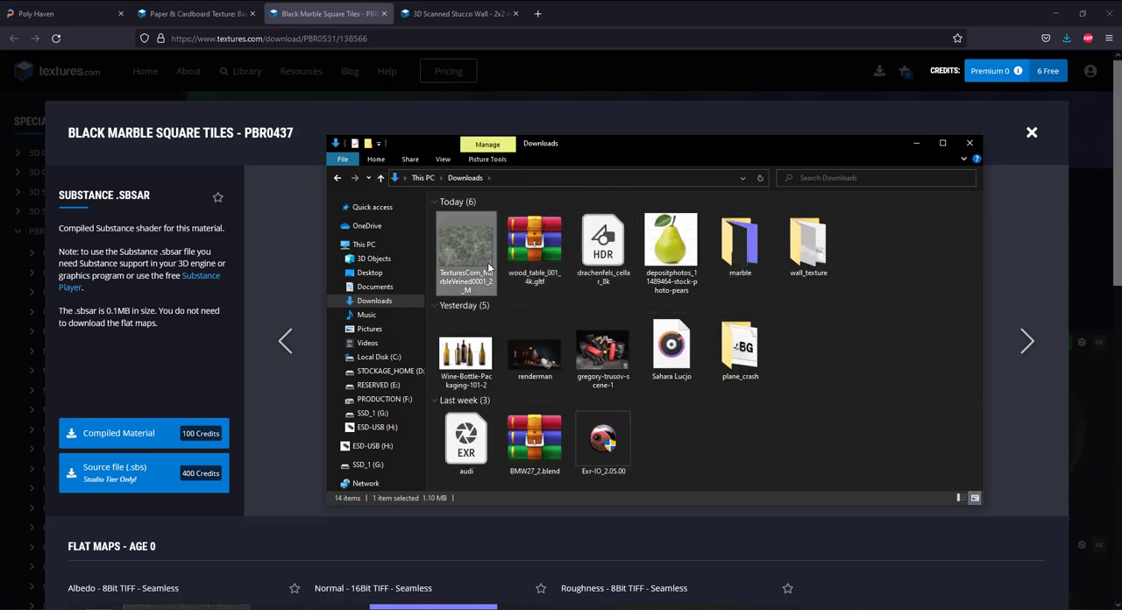
{"action": "key", "text": "Delete"}
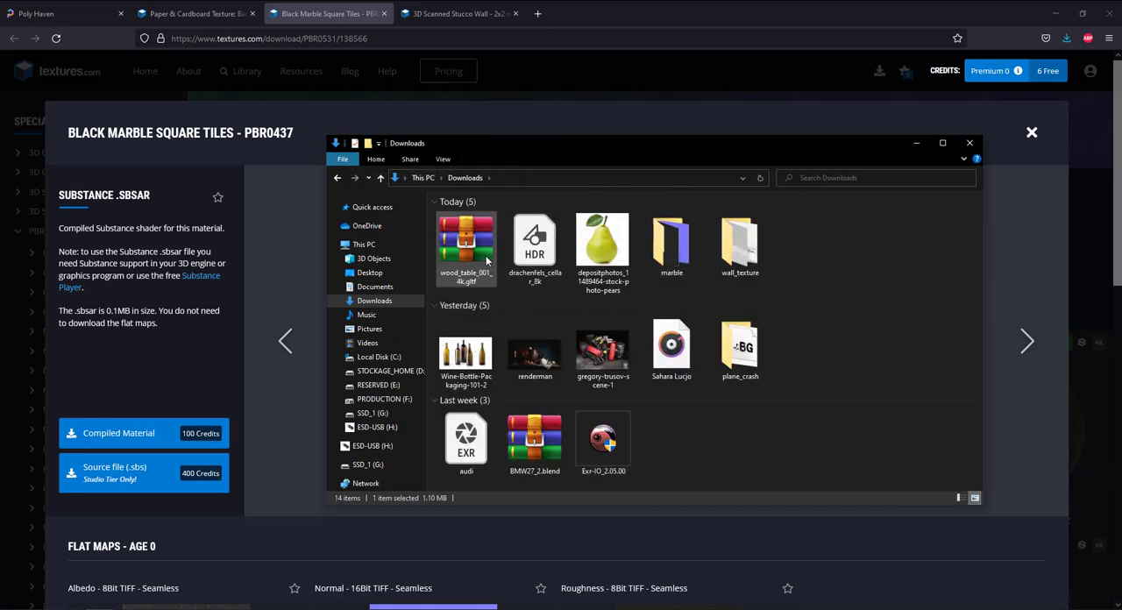
Extract the wood_table_001_4k.gltf archive into its own folder in Downloads, and delete the archive.
{"action": "left_click", "coordinate": [538, 259]}
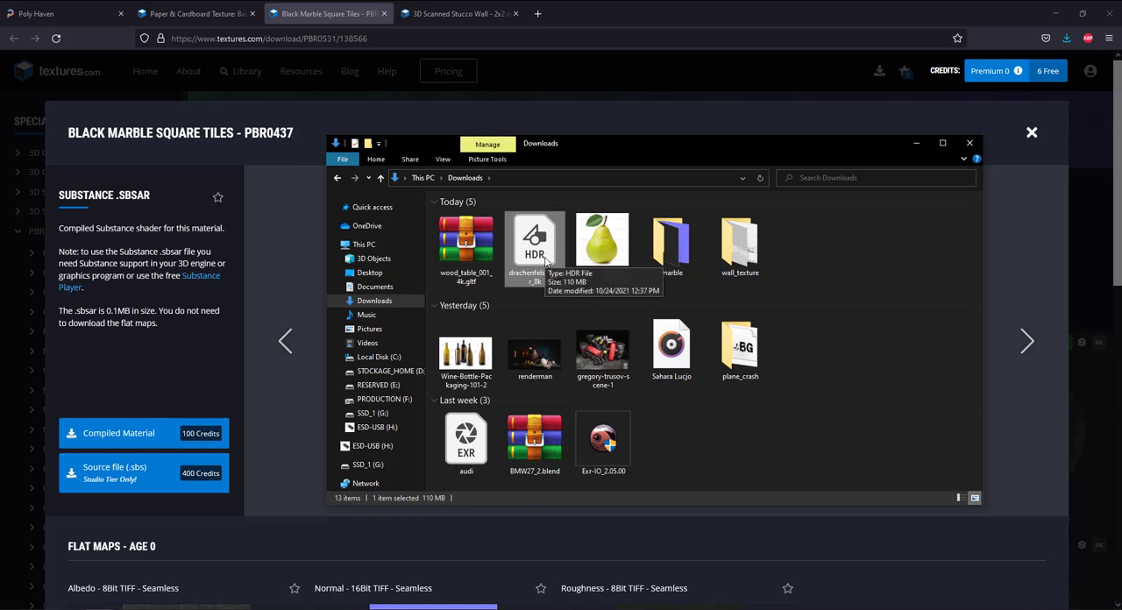
{"action": "left_click", "coordinate": [468, 263]}
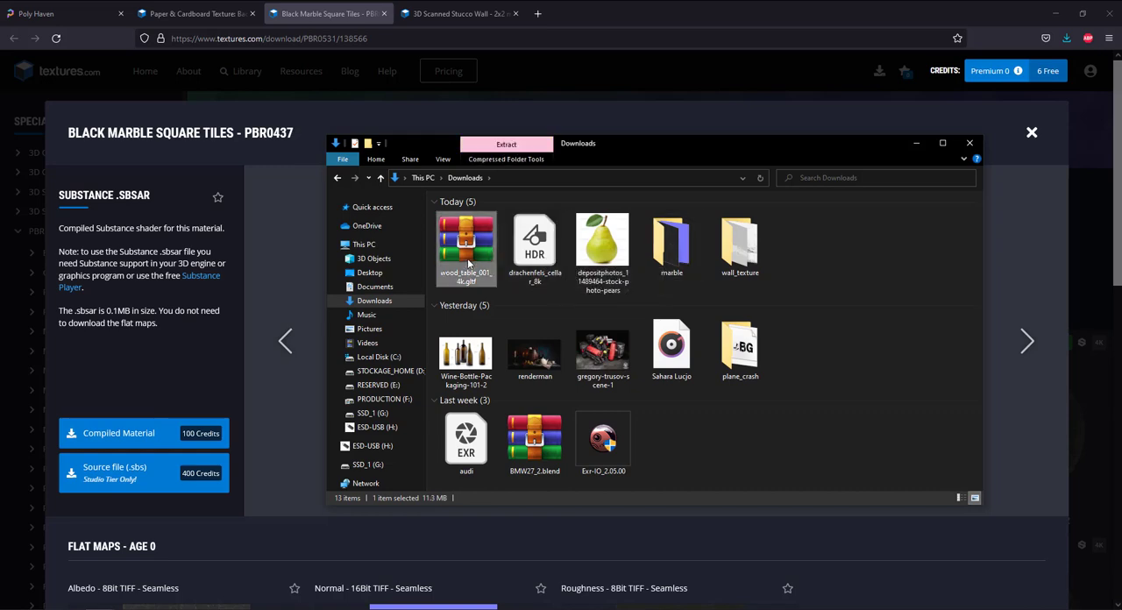
{"action": "right_click", "coordinate": [468, 259]}
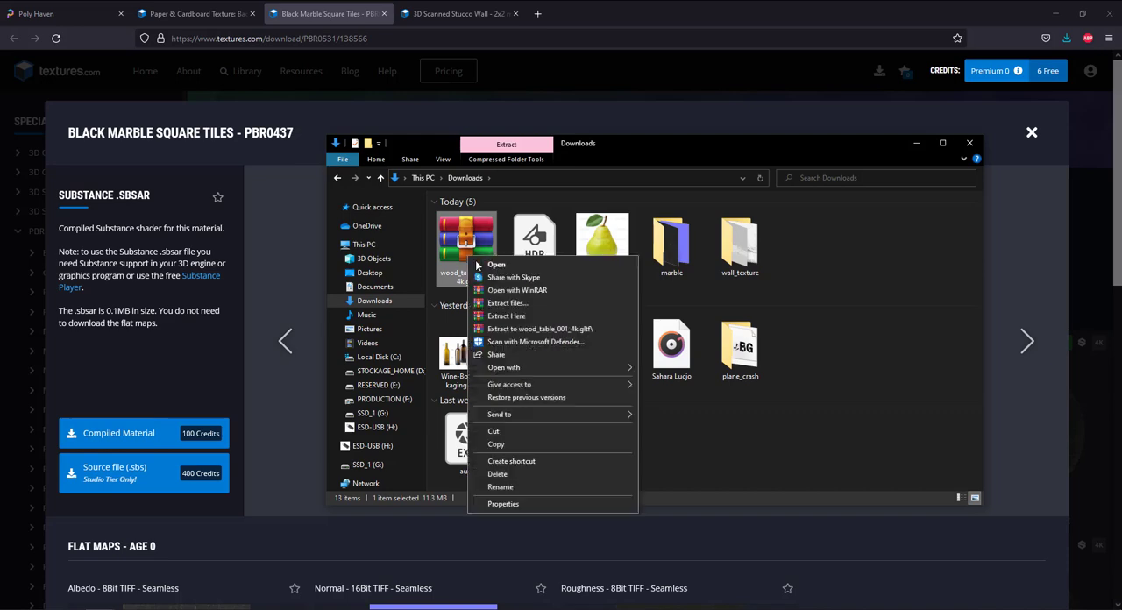
{"action": "left_click", "coordinate": [513, 305]}
{"action": "left_click", "coordinate": [595, 431]}
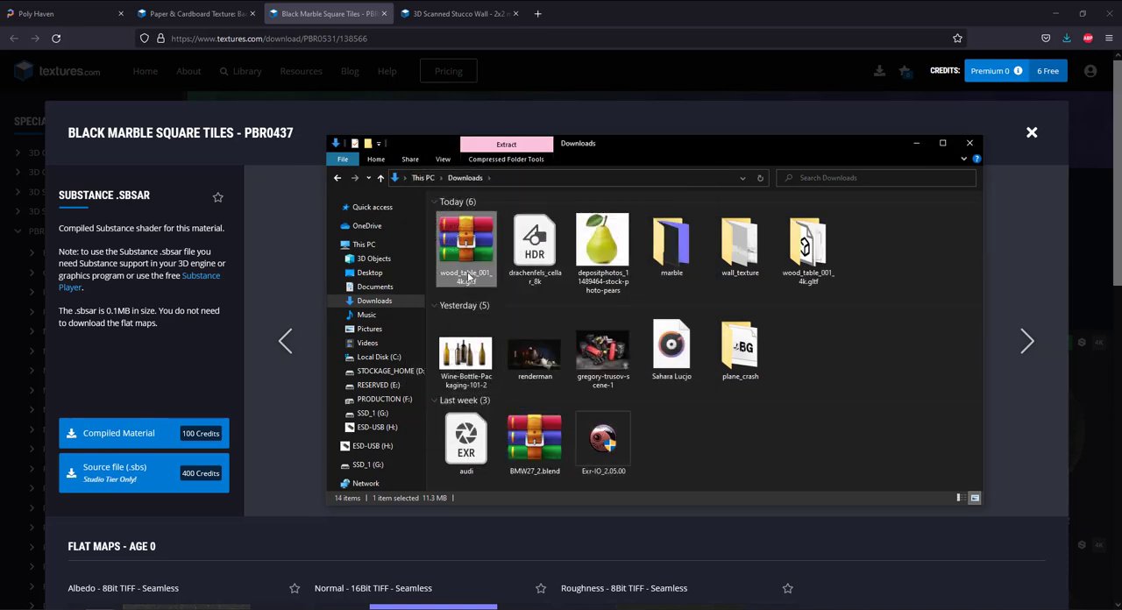
Open the textures subfolder of the extracted wood_table_001_4k.gltf folder and cut its diffuse, normal and roughness maps.
{"action": "double_click", "coordinate": [737, 245]}
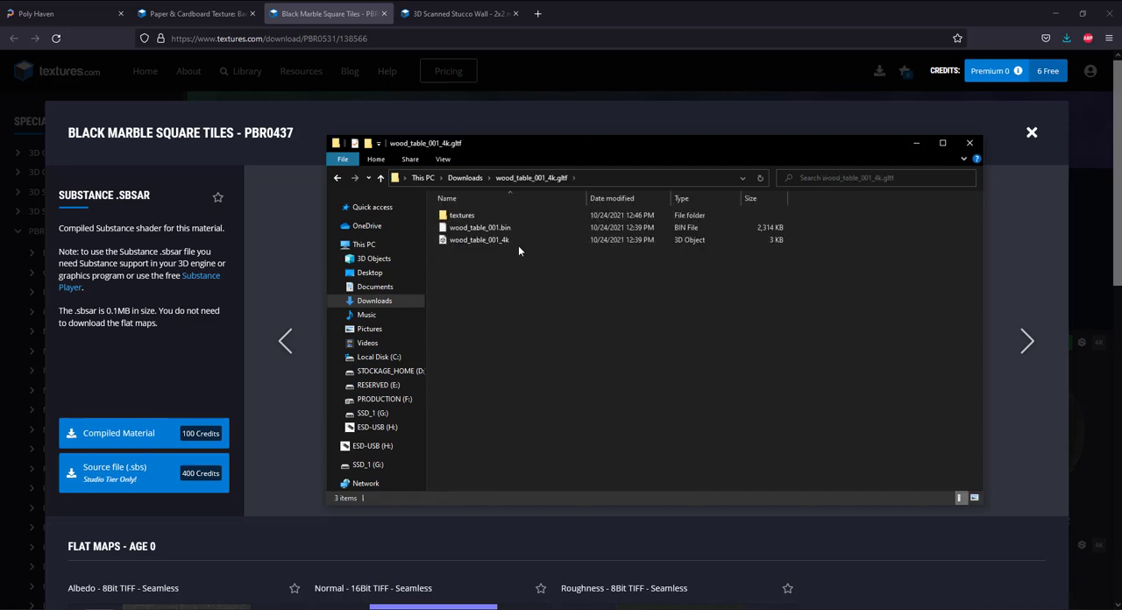
{"action": "double_click", "coordinate": [485, 214]}
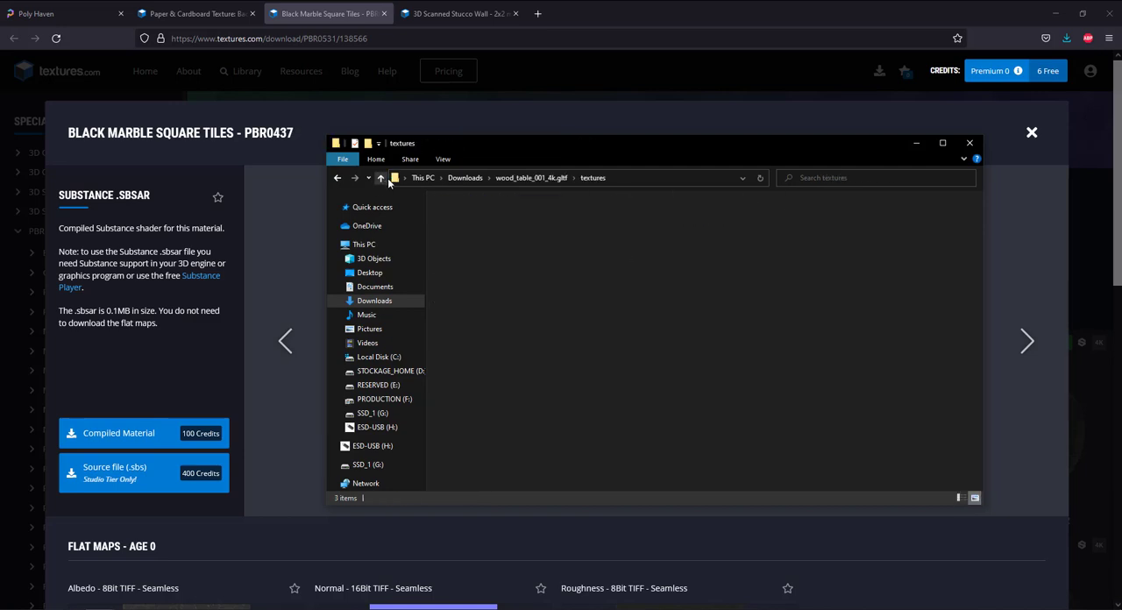
{"action": "double_click", "coordinate": [468, 213]}
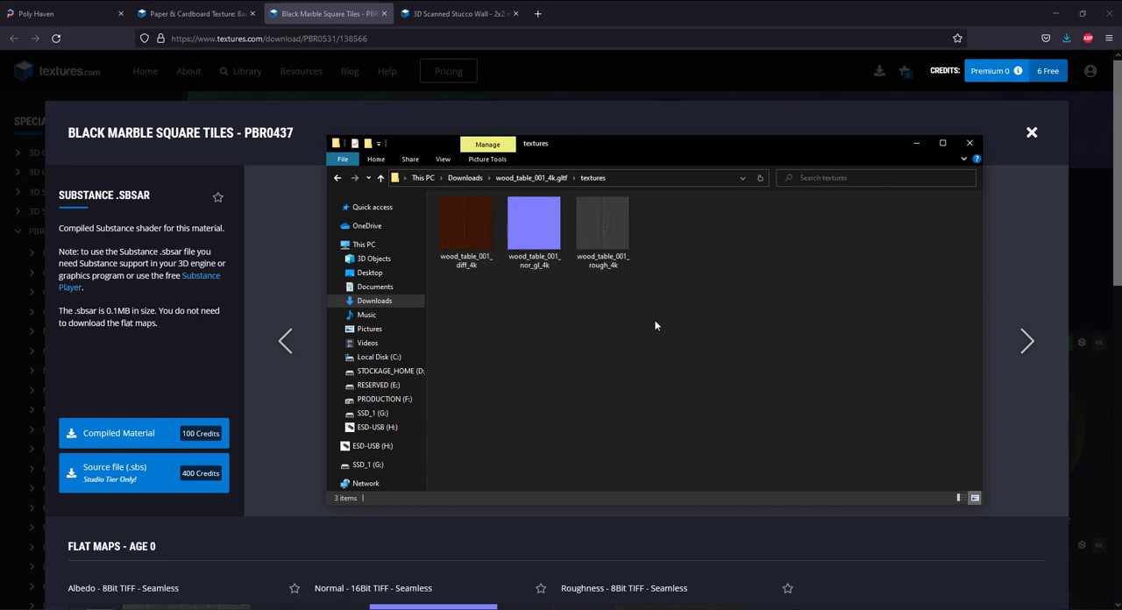
{"action": "left_click_drag", "start_coordinate": [654, 326], "coordinate": [482, 230]}
{"action": "key", "text": "ctrl+x"}
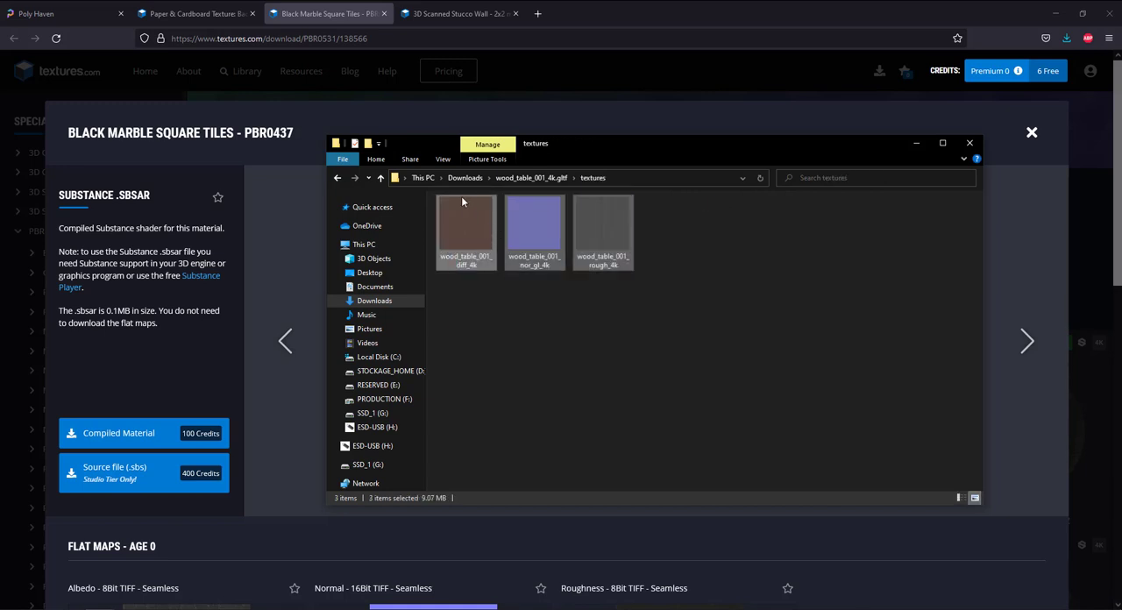
Create a folder named wood in Downloads and paste the three wood table maps into it.
{"action": "left_click", "coordinate": [385, 178]}
{"action": "left_click", "coordinate": [385, 177]}
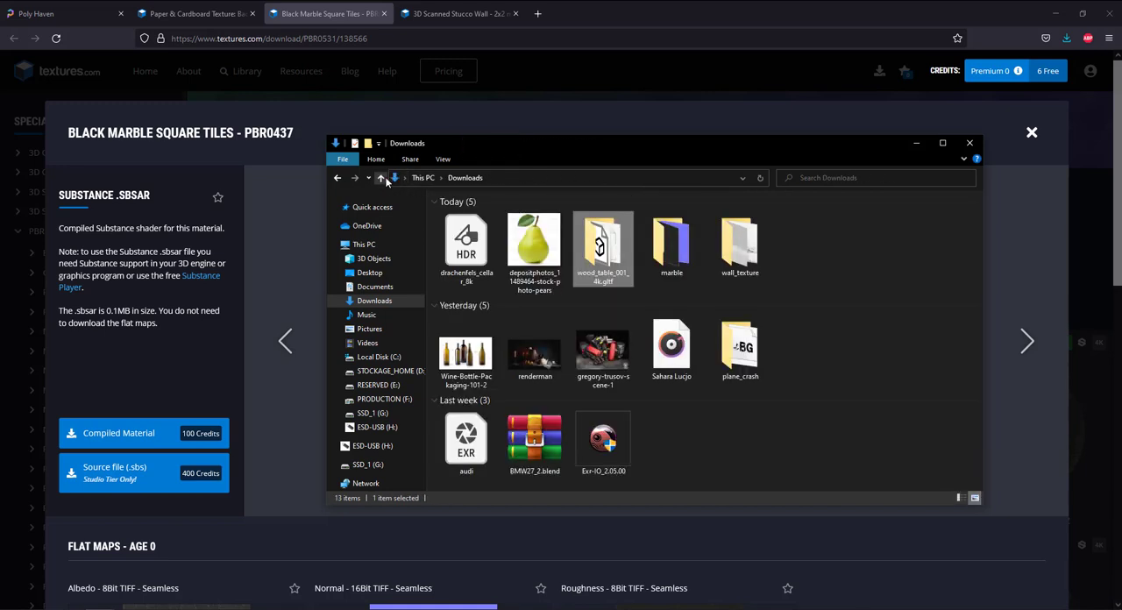
{"action": "left_click", "coordinate": [367, 144]}
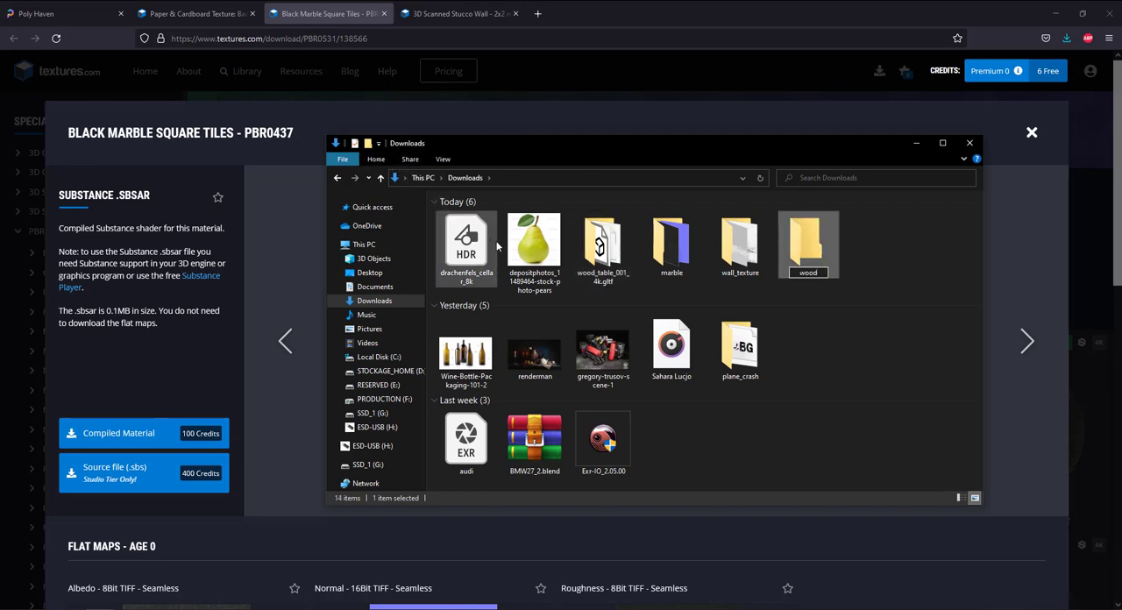
{"action": "key", "text": "Return"}
{"action": "double_click", "coordinate": [781, 250]}
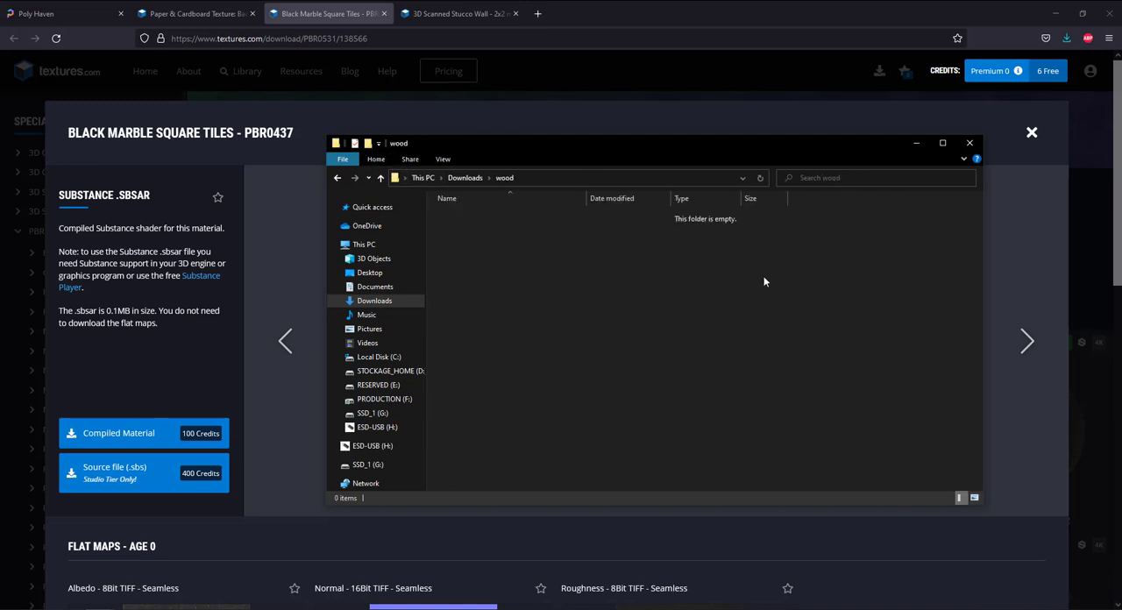
{"action": "key", "text": "ctrl+v"}
{"action": "left_click", "coordinate": [381, 179]}
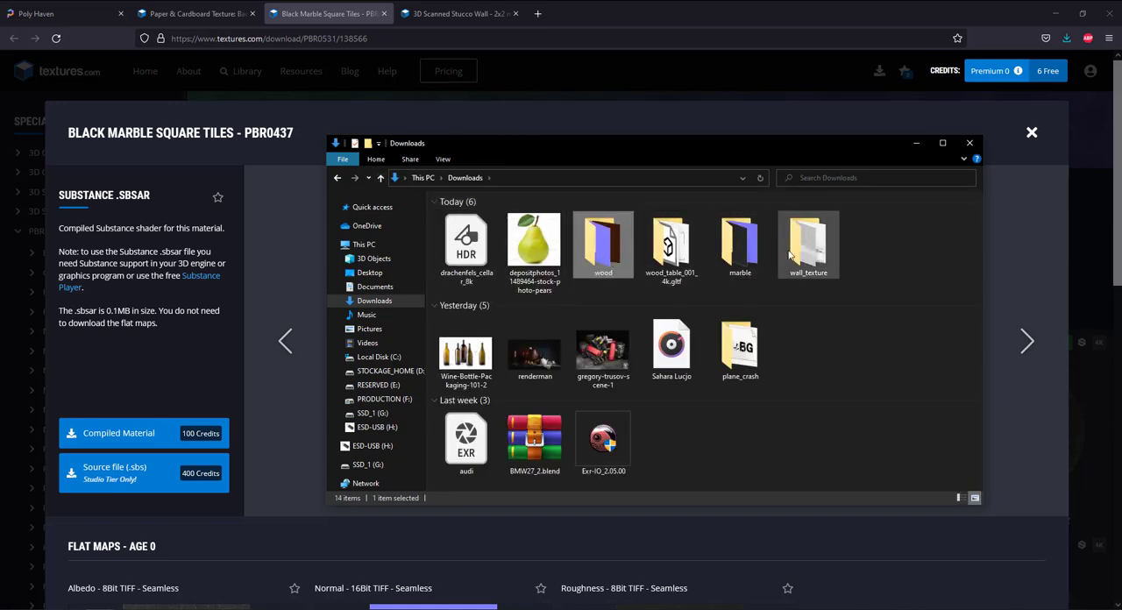
Delete the leftover wood_table_001_4k.gltf folder and the pear photo from Downloads, and select the drachenfels_cellar_8k HDR file.
{"action": "left_click", "coordinate": [674, 255]}
{"action": "key", "text": "Delete"}
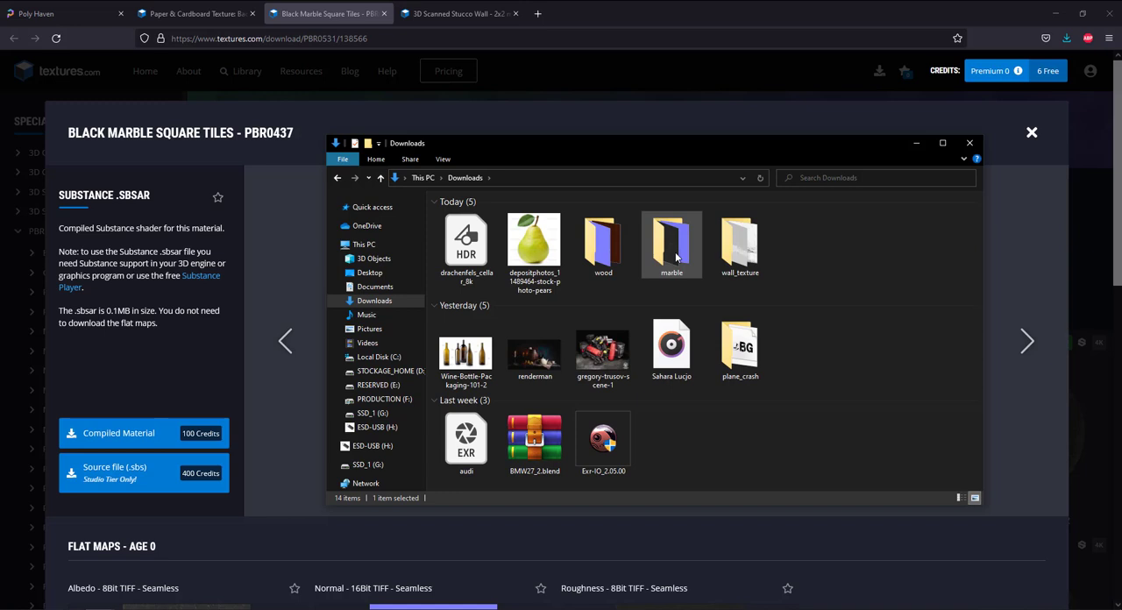
{"action": "left_click", "coordinate": [542, 265]}
{"action": "key", "text": "Delete"}
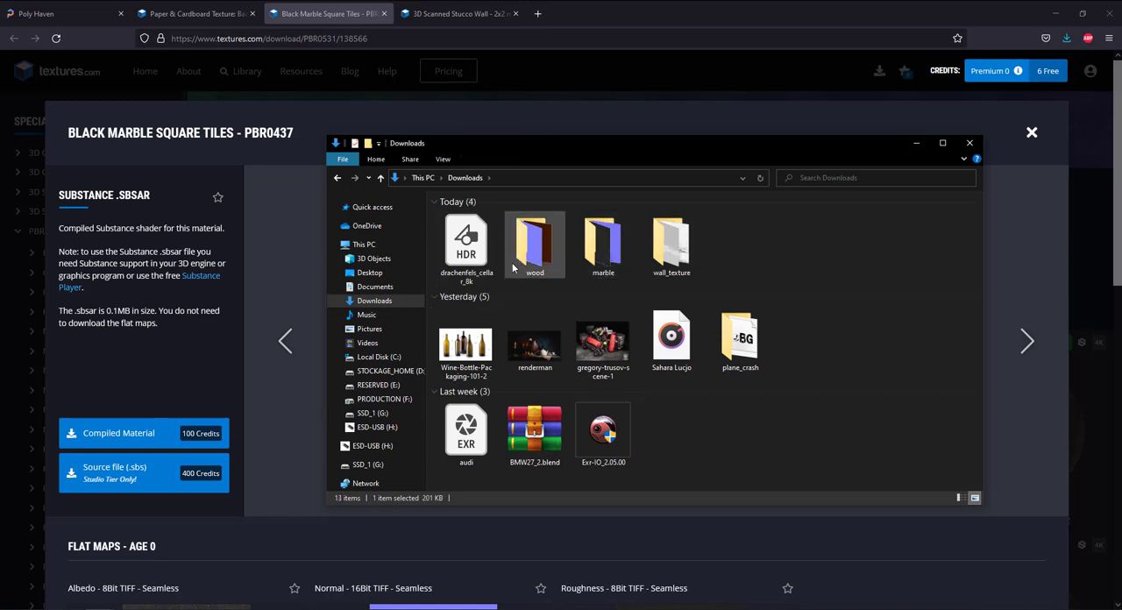
{"action": "left_click", "coordinate": [471, 262]}
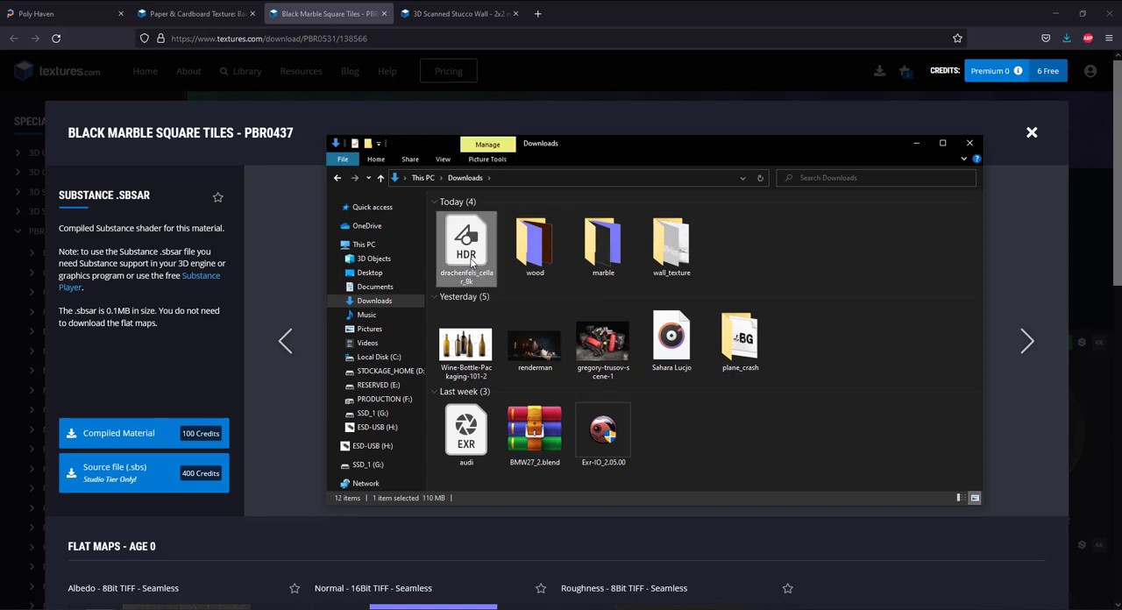
Move the wood, marble and wall_texture folders from Downloads into the texture folder of the beginners project.
{"action": "left_click_drag", "start_coordinate": [729, 280], "coordinate": [570, 258]}
{"action": "key", "text": "ctrl+x"}
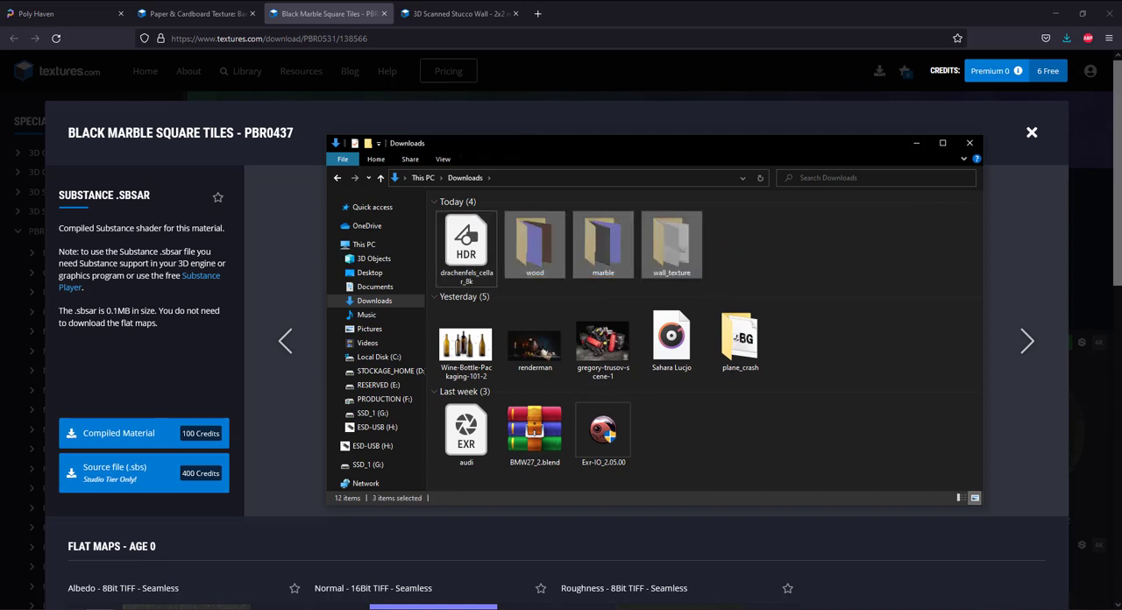
{"action": "left_click_drag", "start_coordinate": [1121, 103], "coordinate": [697, 118]}
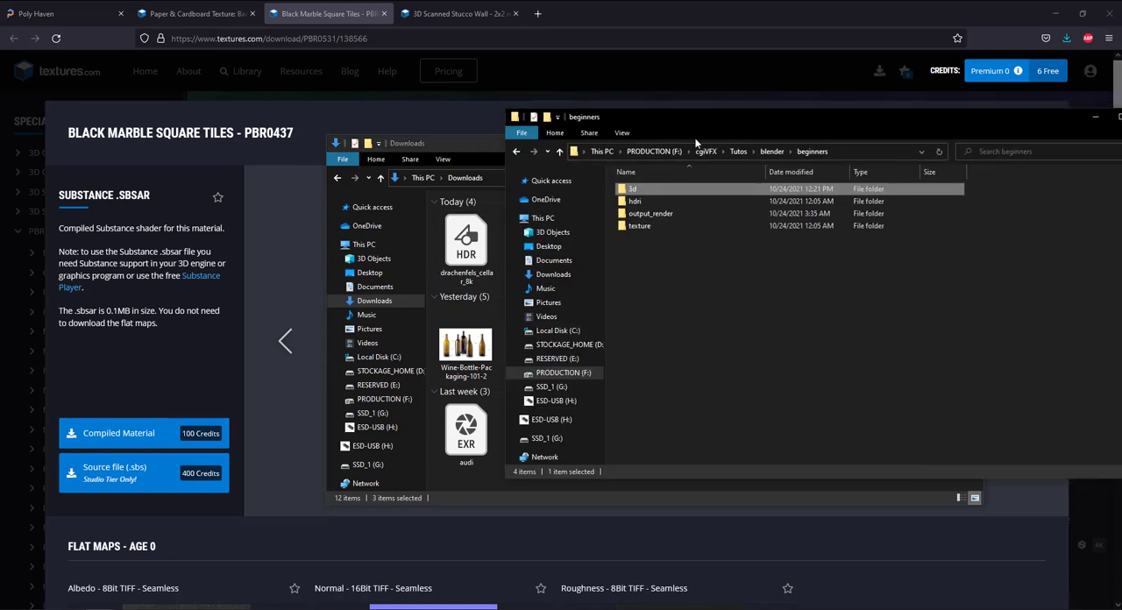
{"action": "double_click", "coordinate": [640, 226]}
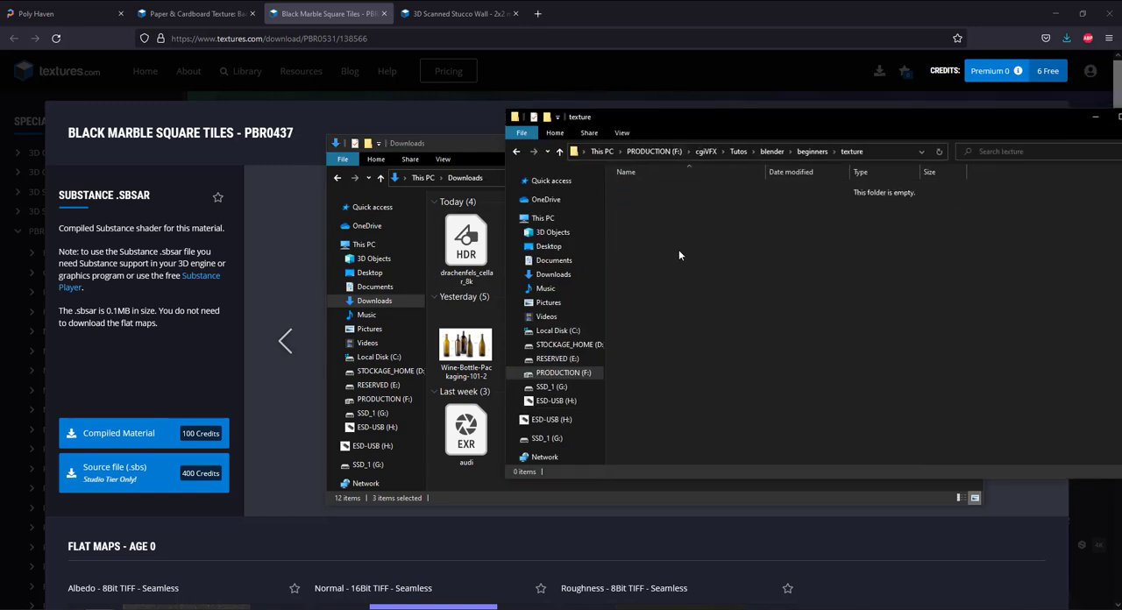
{"action": "key", "text": "ctrl+v"}
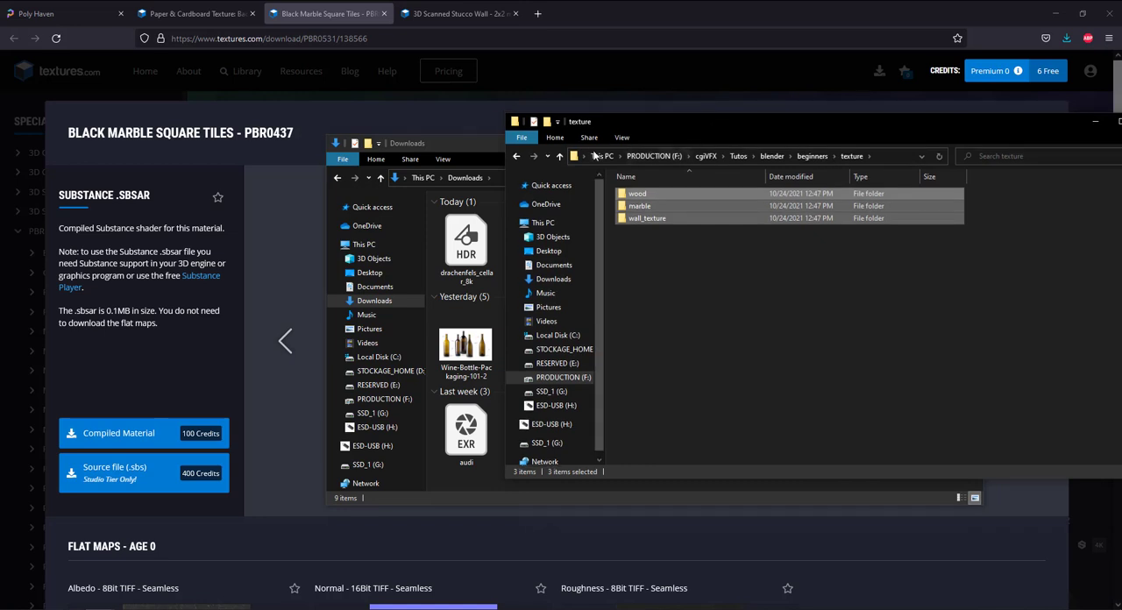
Move the drachenfels_cellar_8k HDR file from Downloads into the hdri folder of the beginners project.
{"action": "left_click", "coordinate": [561, 157]}
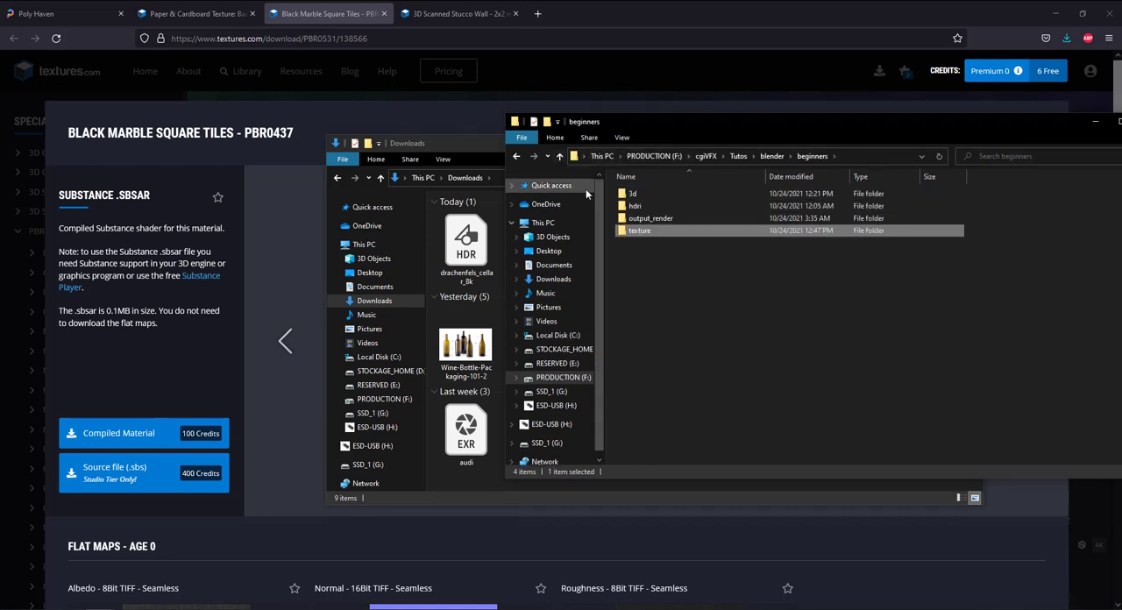
{"action": "double_click", "coordinate": [649, 205]}
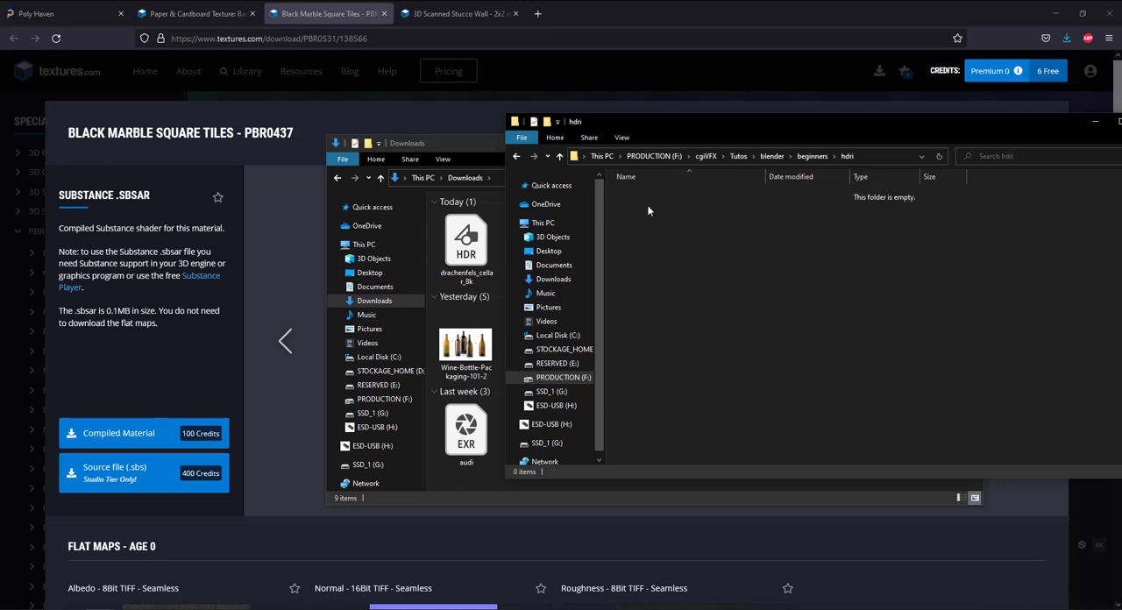
{"action": "left_click", "coordinate": [478, 250]}
{"action": "key", "text": "ctrl+x"}
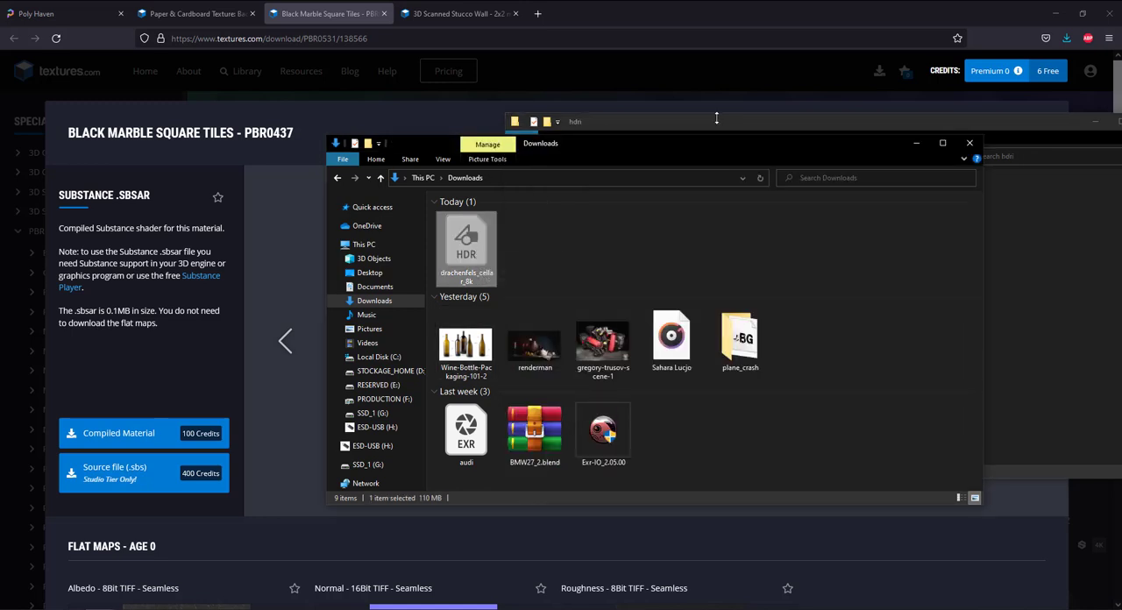
{"action": "left_click", "coordinate": [716, 119]}
{"action": "key", "text": "ctrl+v"}
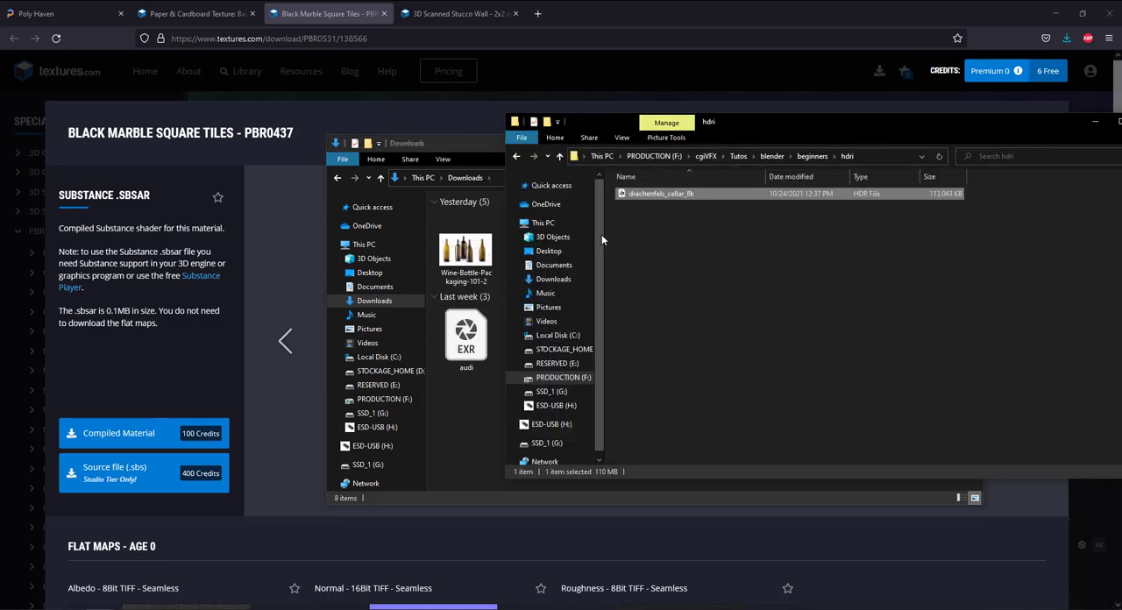
Close the Downloads window, clear the other windows out of the way, and switch to Blender.
{"action": "left_click_drag", "start_coordinate": [742, 124], "coordinate": [1121, 174]}
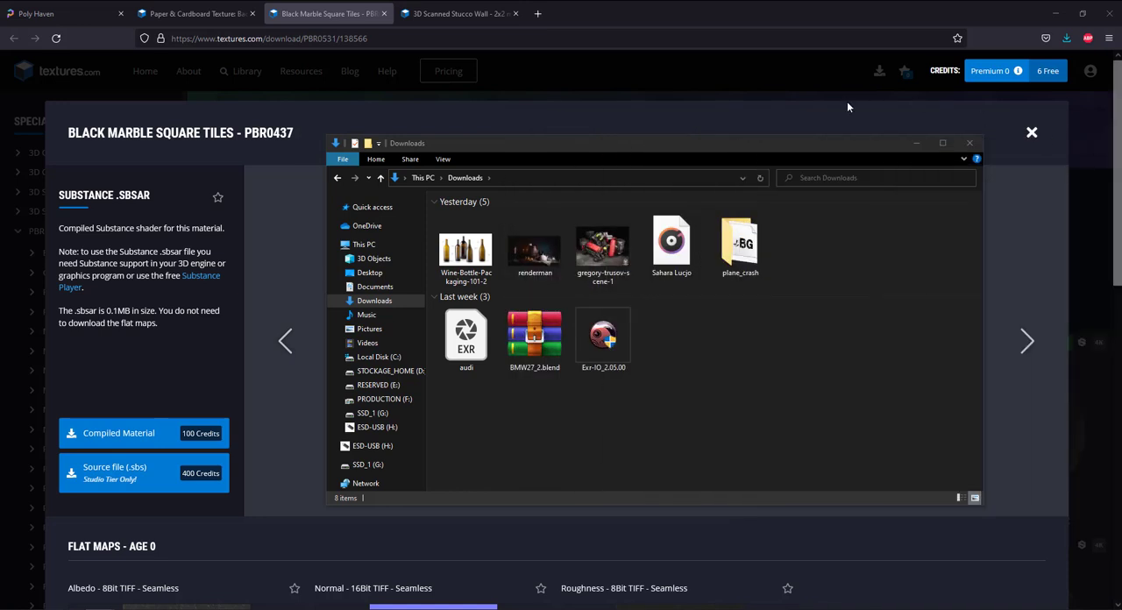
{"action": "left_click", "coordinate": [968, 143]}
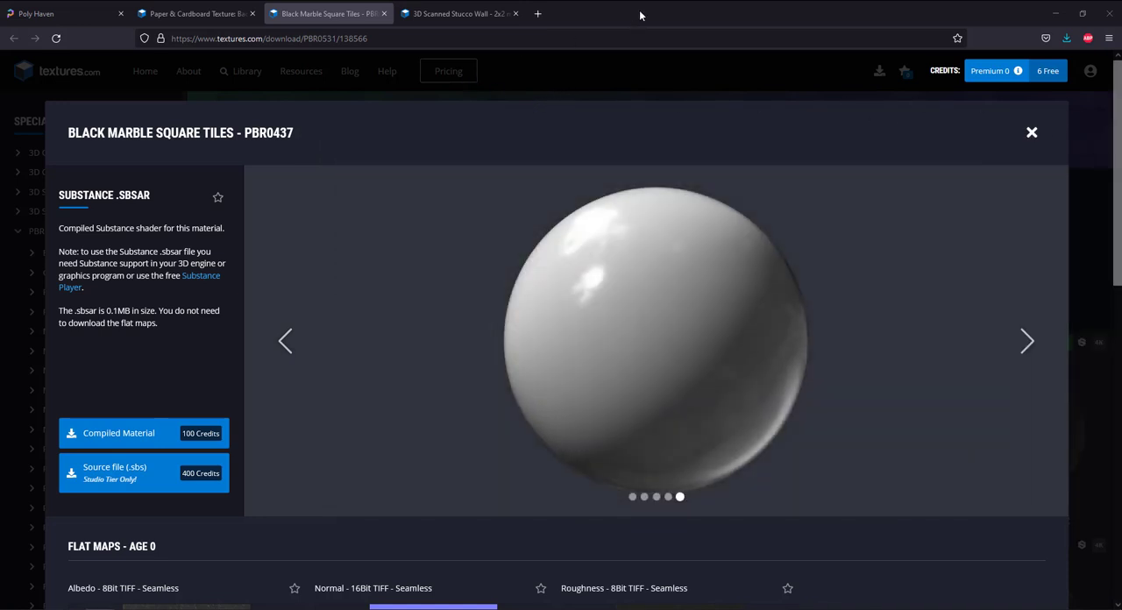
{"action": "left_click_drag", "start_coordinate": [641, 15], "coordinate": [1121, 133]}
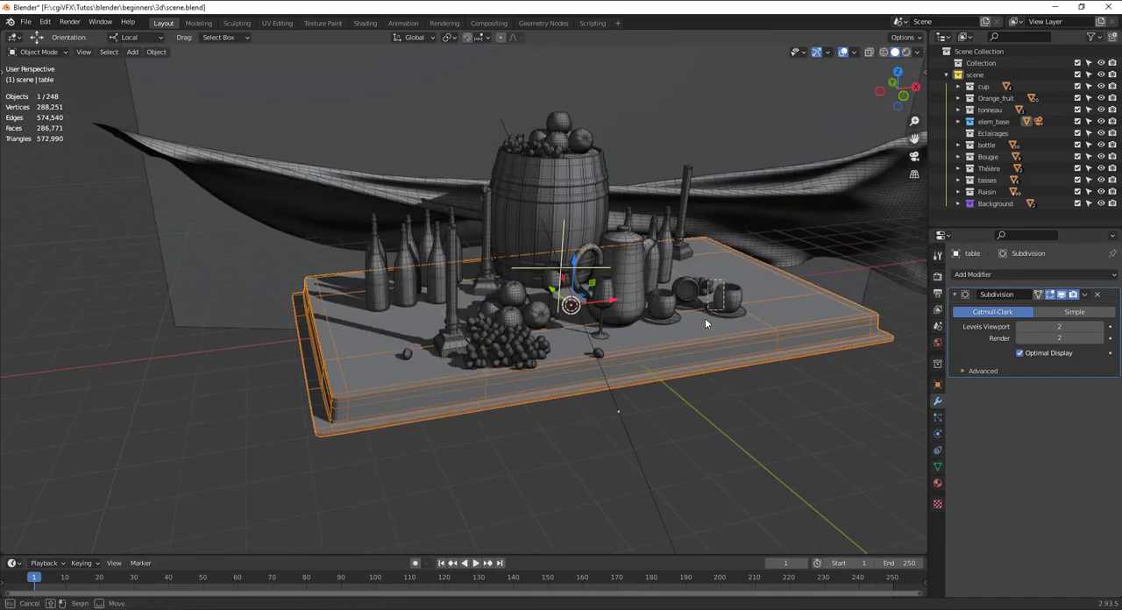
Deselect all objects in the still-life scene.
{"action": "left_click_drag", "start_coordinate": [705, 318], "coordinate": [703, 321]}
{"action": "middle_click_drag", "start_coordinate": [717, 279], "coordinate": [719, 343]}
{"action": "key", "text": "alt+a"}
{"action": "scroll", "coordinate": [649, 390], "scroll_direction": "down", "scroll_amount": 5}
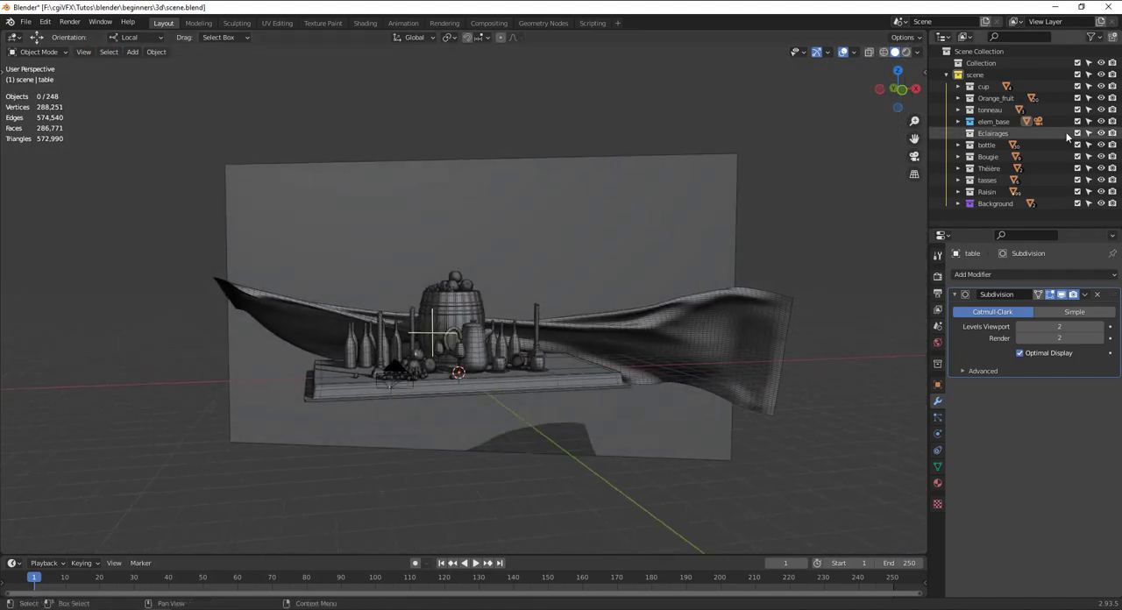
Widen the Outliner column and join the Properties area into the Outliner.
{"action": "left_click_drag", "start_coordinate": [1023, 227], "coordinate": [1022, 358]}
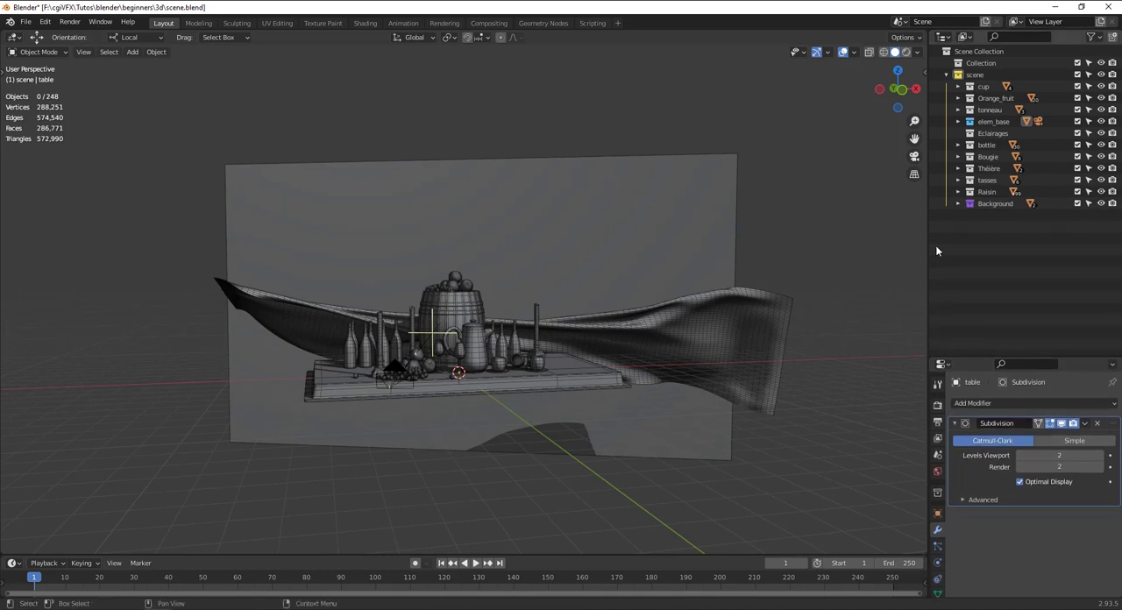
{"action": "left_click_drag", "start_coordinate": [929, 248], "coordinate": [904, 249]}
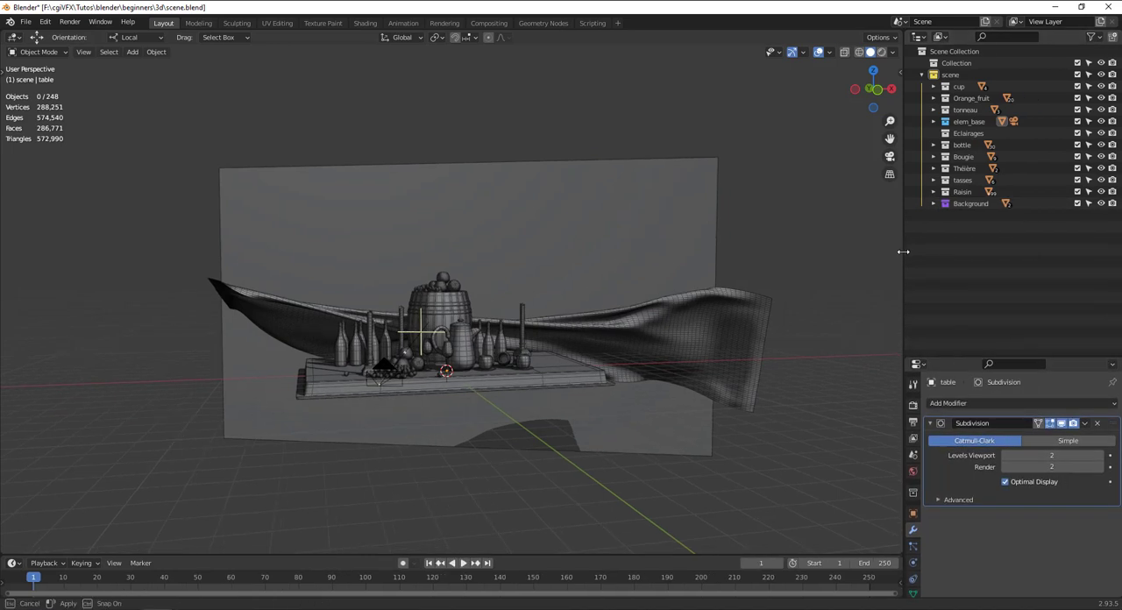
{"action": "right_click", "coordinate": [941, 356]}
{"action": "left_click", "coordinate": [935, 387]}
{"action": "left_click", "coordinate": [938, 395]}
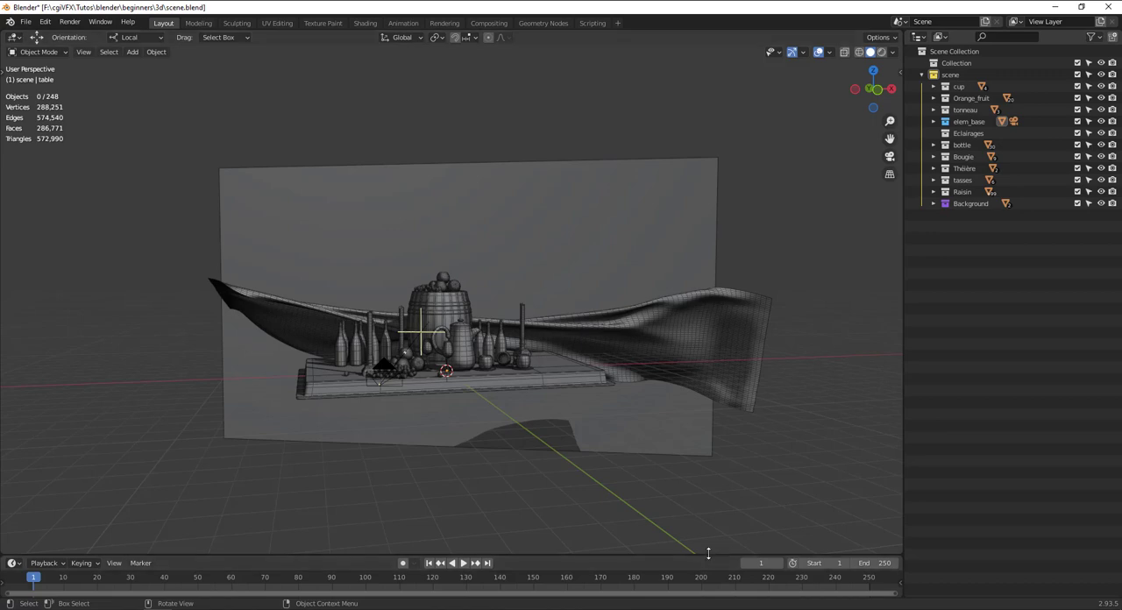
Join the Timeline area into the 3D viewport so the viewport takes its space.
{"action": "left_click_drag", "start_coordinate": [708, 553], "coordinate": [720, 436]}
{"action": "right_click", "coordinate": [723, 435]}
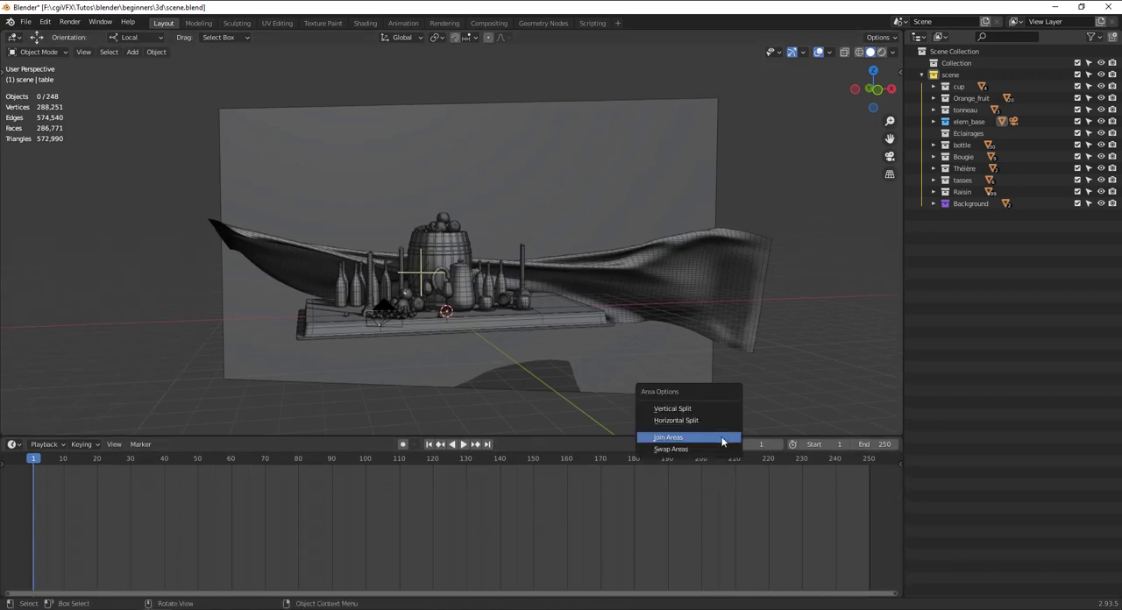
{"action": "left_click", "coordinate": [723, 437]}
{"action": "left_click", "coordinate": [775, 458]}
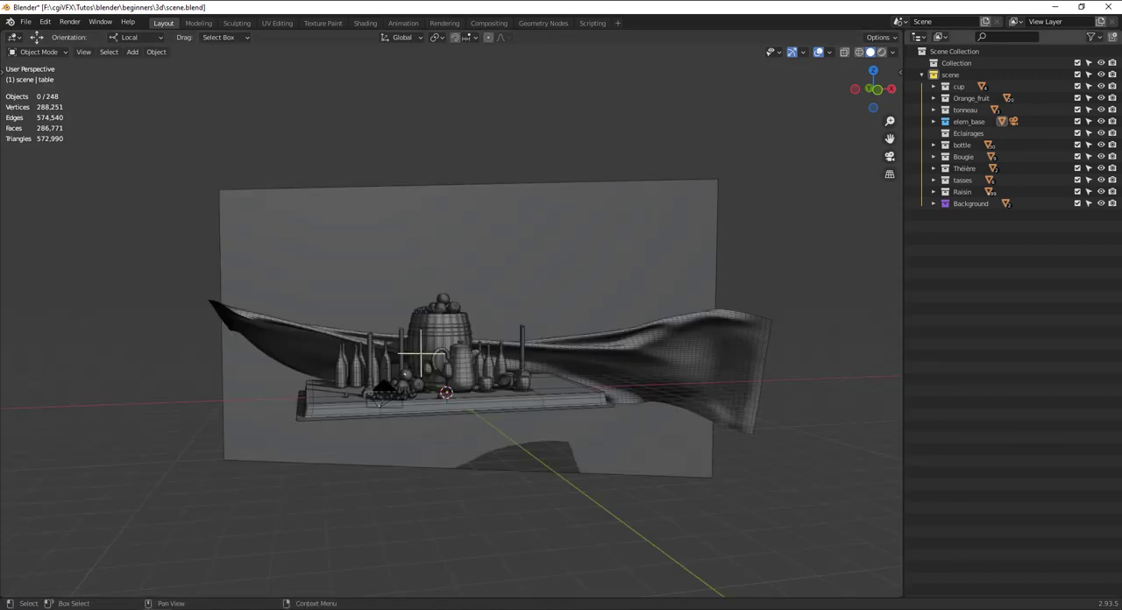
Swap the Outliner with the 3D viewport and shrink the Outliner to a narrow column.
{"action": "right_click", "coordinate": [903, 224]}
{"action": "left_click", "coordinate": [885, 235]}
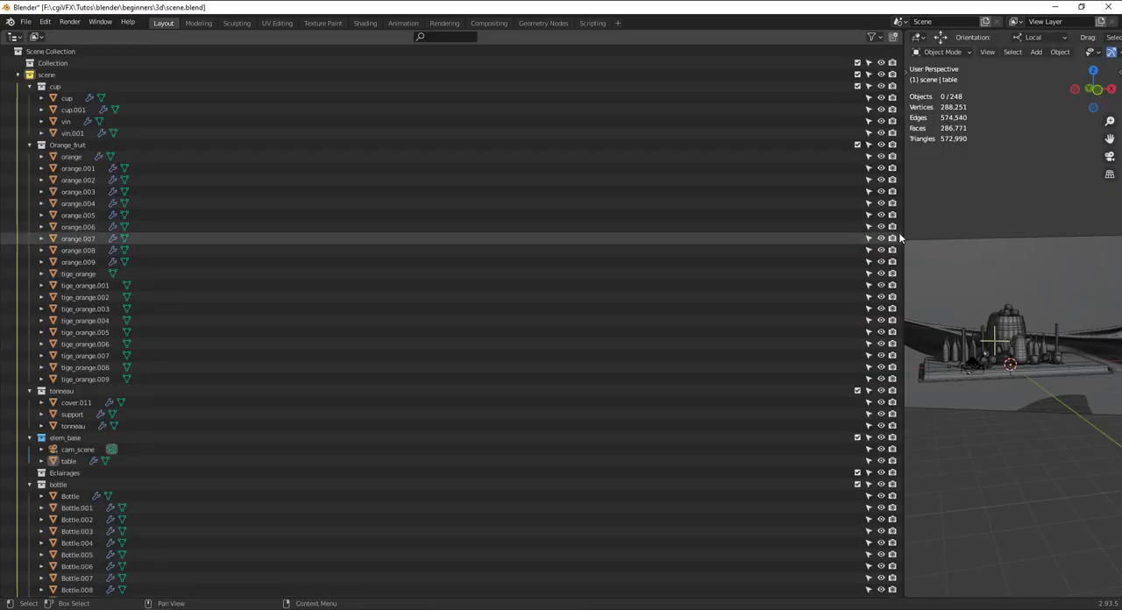
{"action": "left_click_drag", "start_coordinate": [904, 260], "coordinate": [180, 260]}
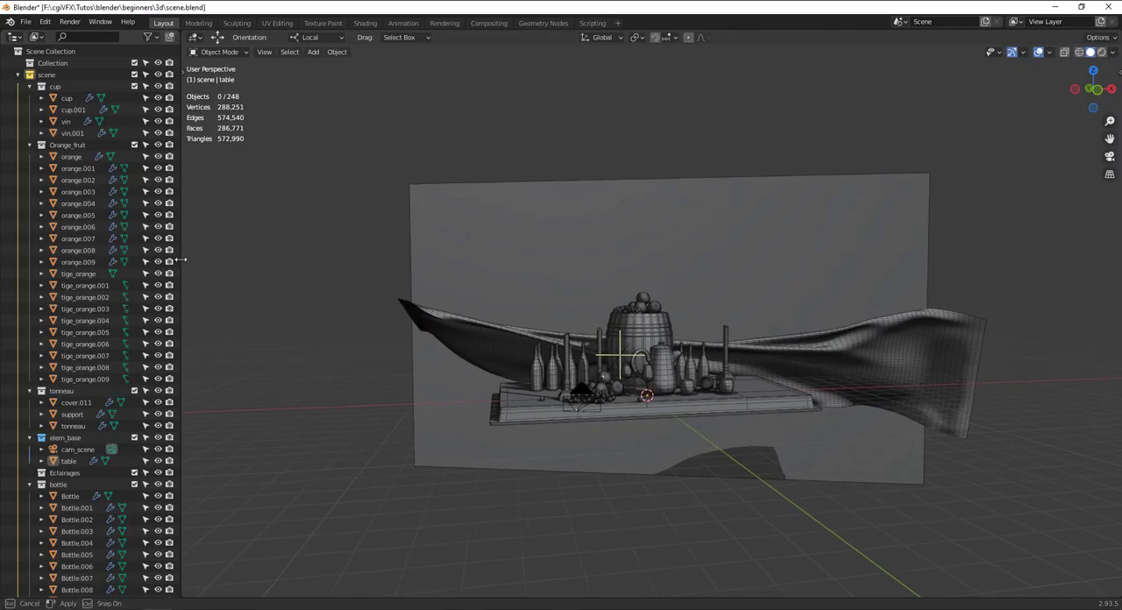
Split a Properties editor off the far side of the 3D viewport, and narrow it and the Outliner.
{"action": "scroll", "coordinate": [578, 294], "scroll_direction": "up", "scroll_amount": 5}
{"action": "middle_click_drag", "start_coordinate": [707, 286], "coordinate": [620, 297], "text": "shift"}
{"action": "left_click_drag", "start_coordinate": [188, 41], "coordinate": [908, 53]}
{"action": "left_click", "coordinate": [922, 38]}
{"action": "left_click", "coordinate": [873, 84]}
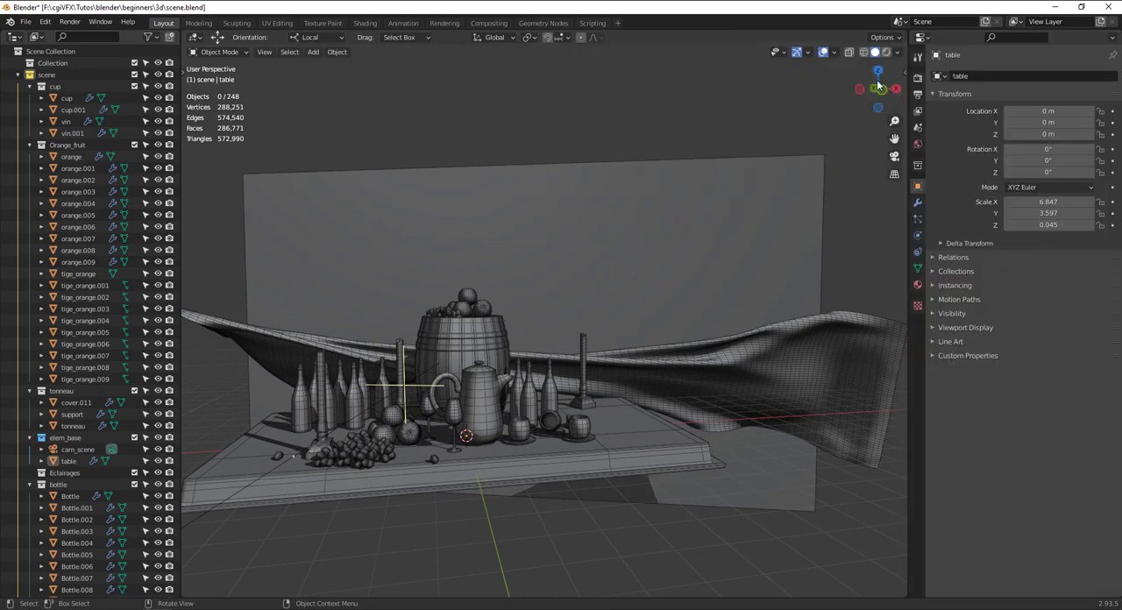
{"action": "left_click_drag", "start_coordinate": [908, 117], "coordinate": [941, 116]}
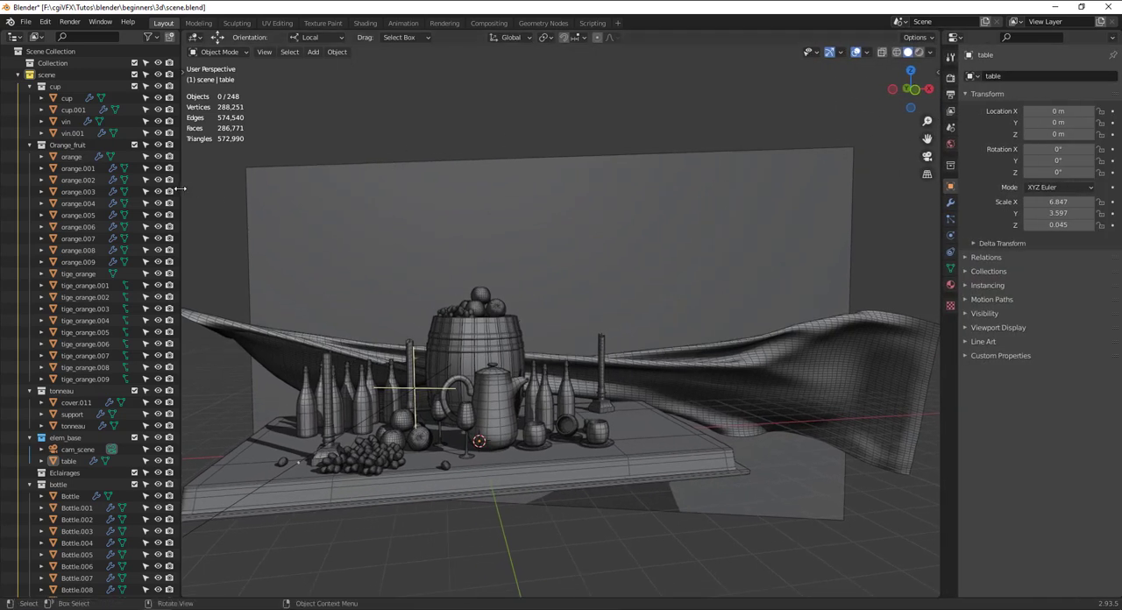
{"action": "left_click_drag", "start_coordinate": [181, 189], "coordinate": [163, 189]}
Scale the cam_scene camera uniformly to about 5.79 and check the framing through it.
{"action": "scroll", "coordinate": [322, 241], "scroll_direction": "down", "scroll_amount": 4}
{"action": "middle_click_drag", "start_coordinate": [323, 241], "coordinate": [366, 237]}
{"action": "scroll", "coordinate": [450, 279], "scroll_direction": "up", "scroll_amount": 3}
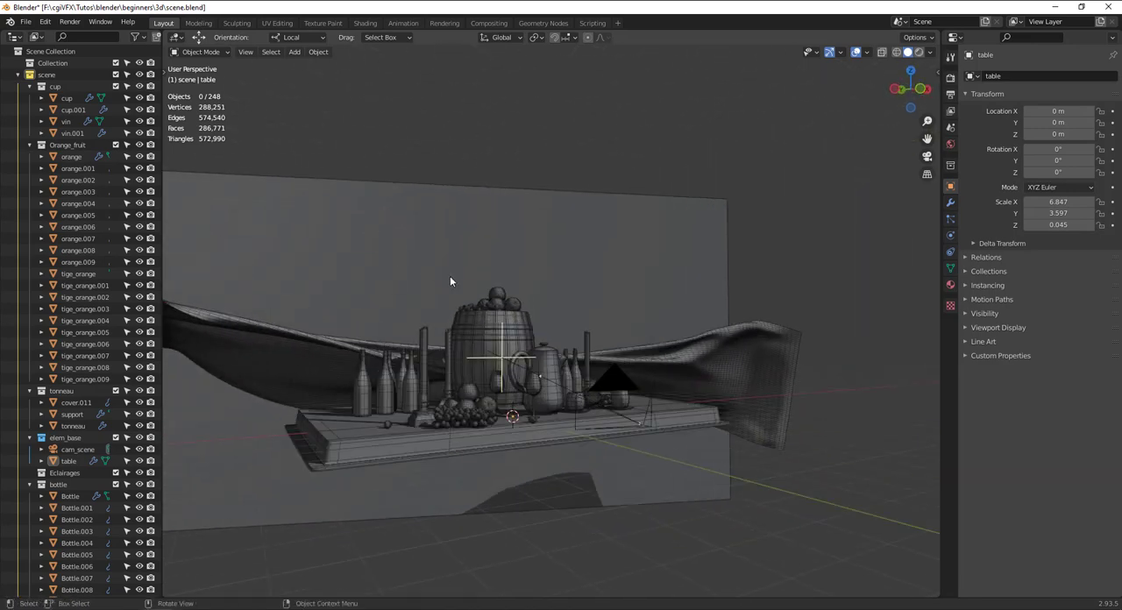
{"action": "middle_click_drag", "start_coordinate": [450, 278], "coordinate": [745, 343]}
{"action": "left_click", "coordinate": [781, 347]}
{"action": "key", "text": "s"}
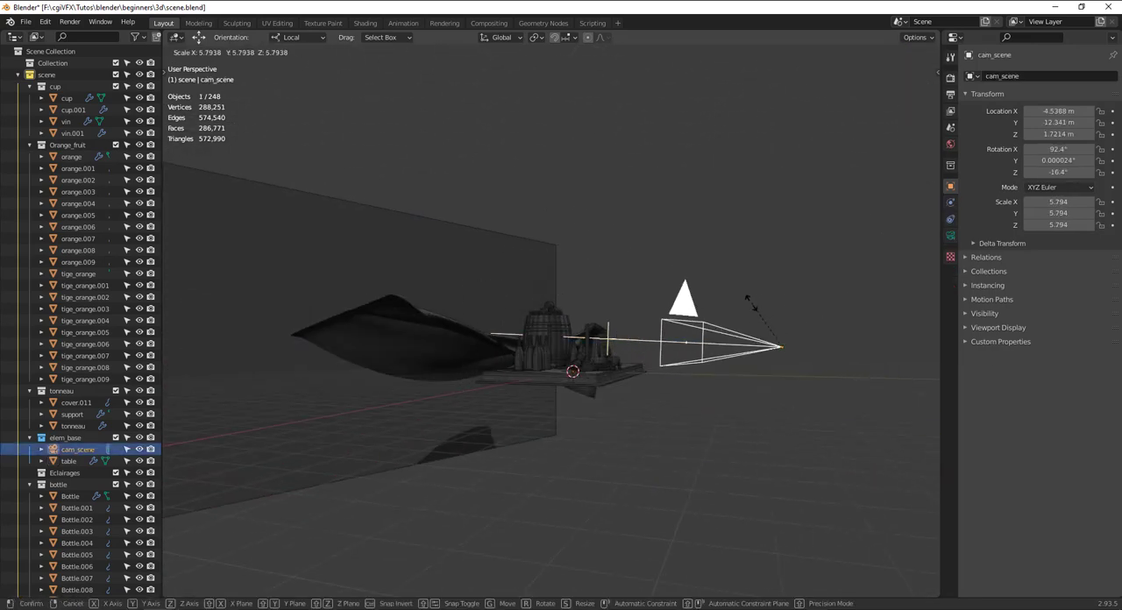
{"action": "left_click", "coordinate": [756, 298]}
{"action": "middle_click_drag", "start_coordinate": [756, 298], "coordinate": [620, 323]}
{"action": "key", "text": "KP_0"}
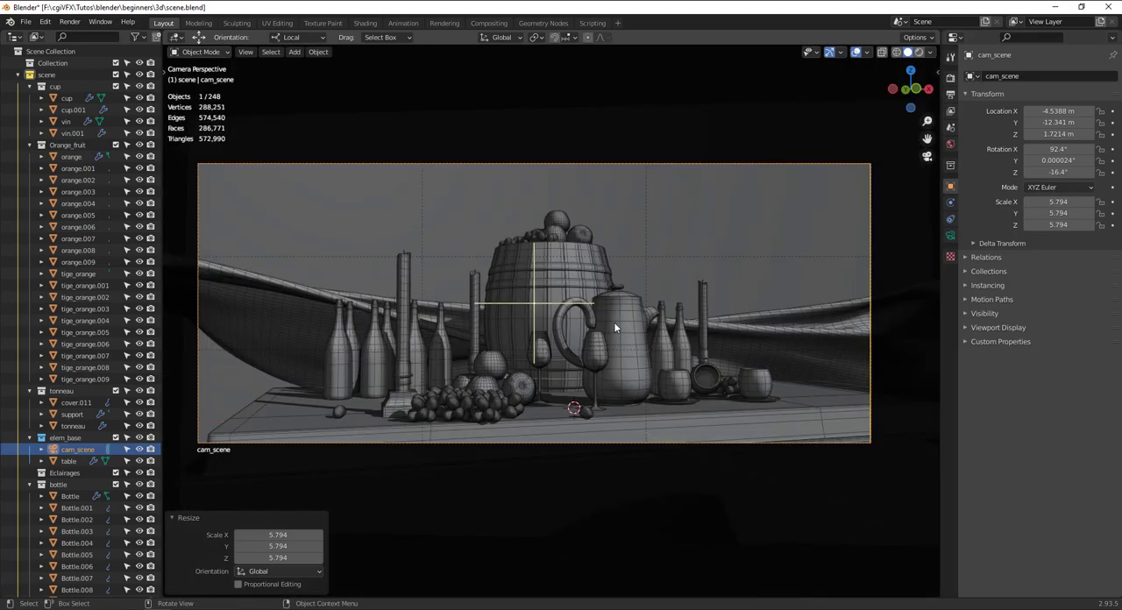
{"action": "middle_click_drag", "start_coordinate": [614, 322], "coordinate": [481, 343]}
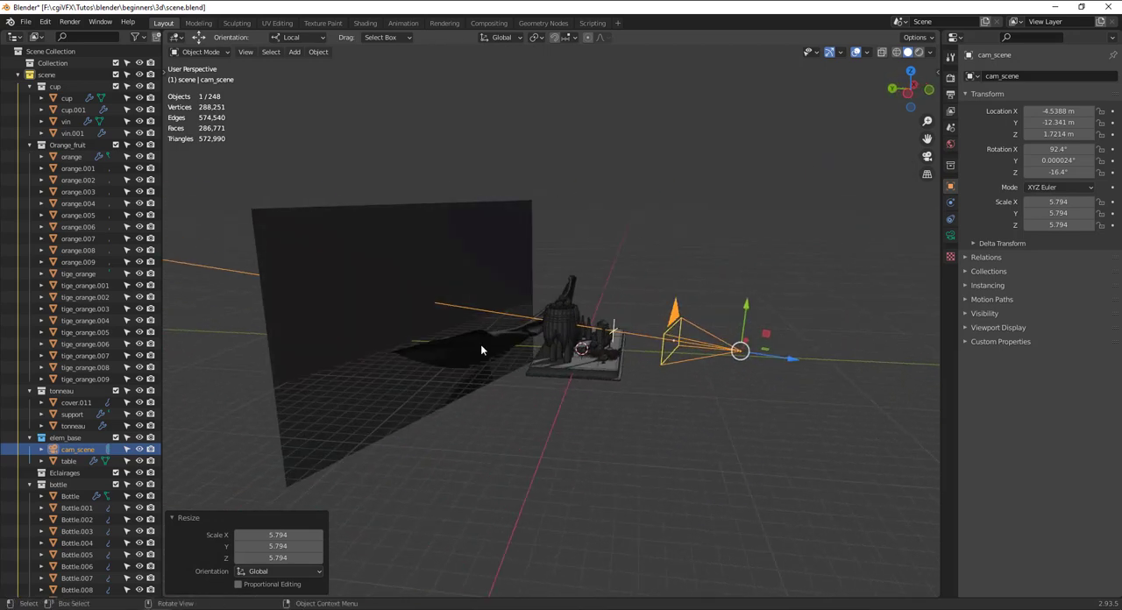
Collapse all the expanded object collections inside the scene collection, from cup to Raisin.
{"action": "left_click", "coordinate": [30, 145]}
{"action": "left_click", "coordinate": [30, 156]}
{"action": "left_click", "coordinate": [30, 168]}
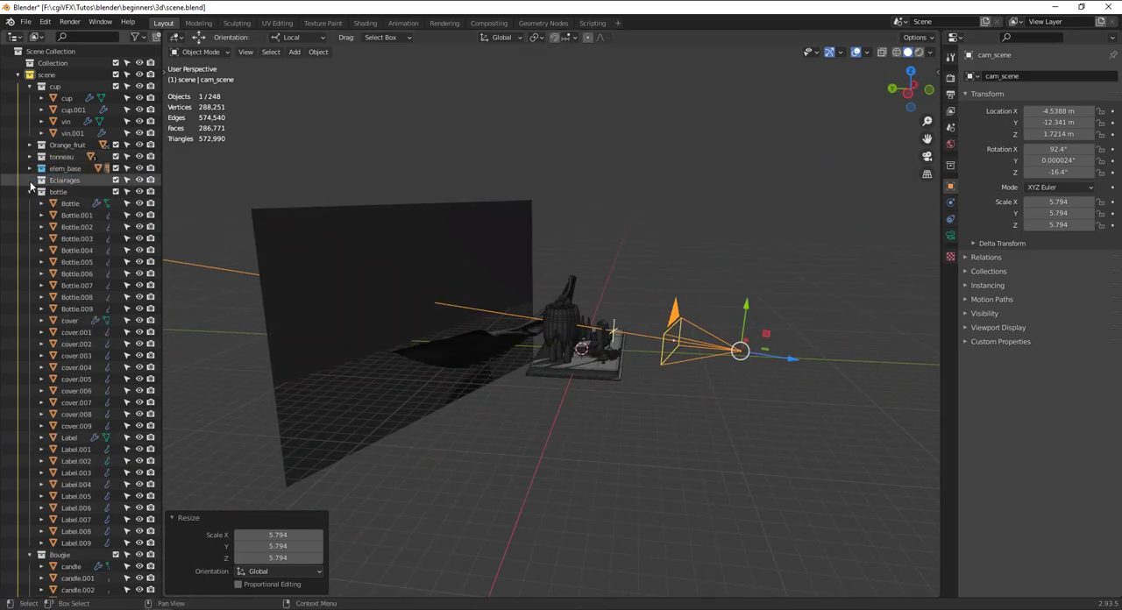
{"action": "left_click", "coordinate": [30, 192]}
{"action": "left_click", "coordinate": [29, 203]}
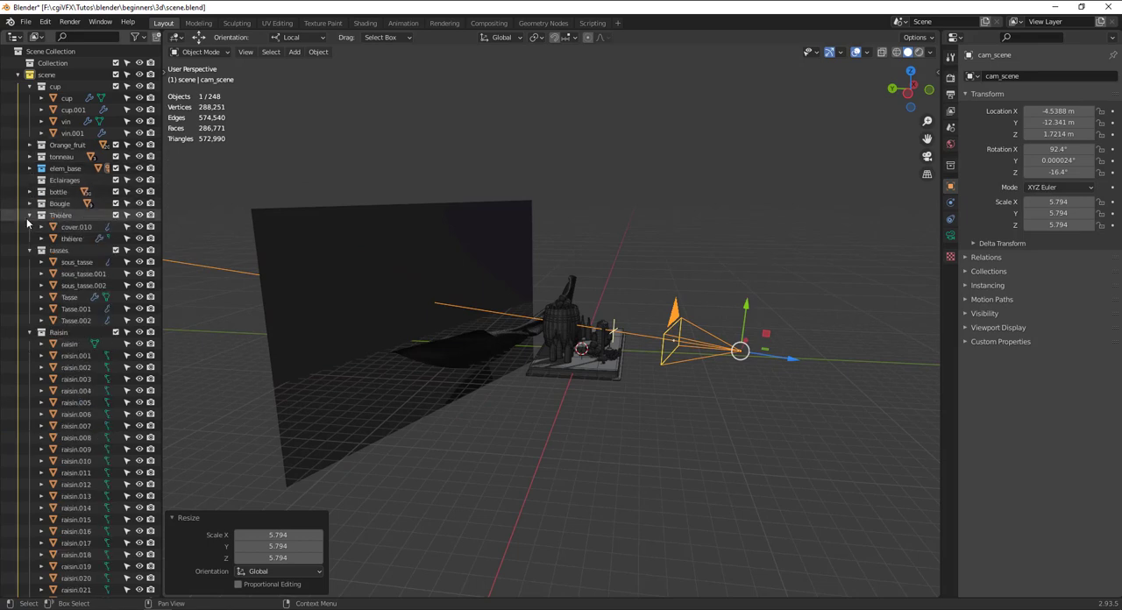
{"action": "left_click", "coordinate": [30, 215]}
{"action": "left_click", "coordinate": [29, 226]}
{"action": "left_click", "coordinate": [29, 239]}
{"action": "left_click", "coordinate": [30, 86]}
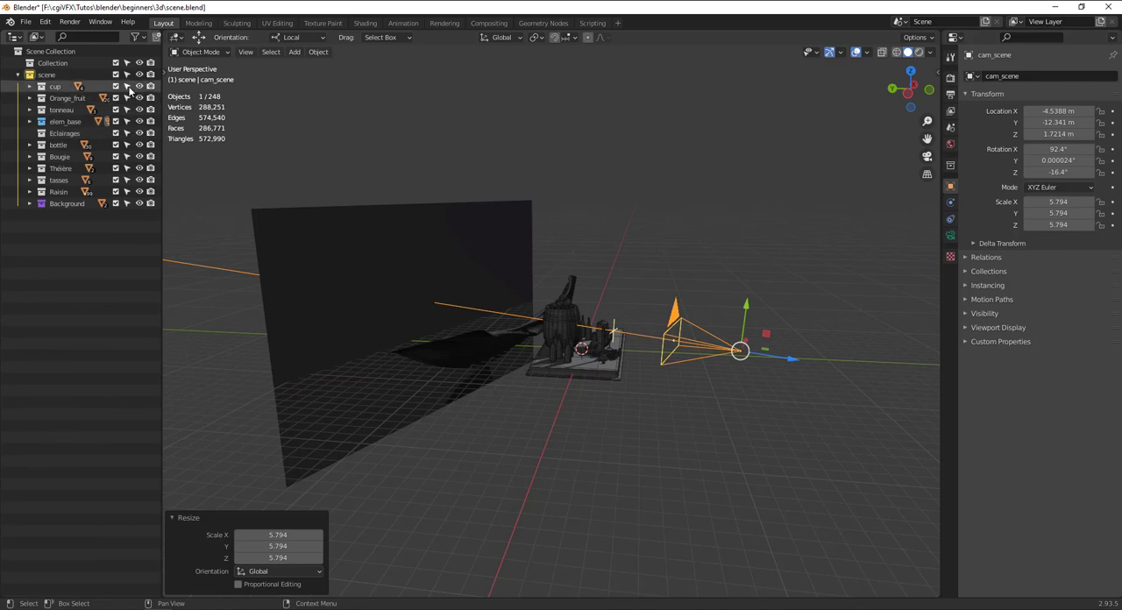
Make every object collection except Eclairages unselectable, and set Eclairages as the active collection.
{"action": "left_click_drag", "start_coordinate": [127, 114], "coordinate": [126, 158]}
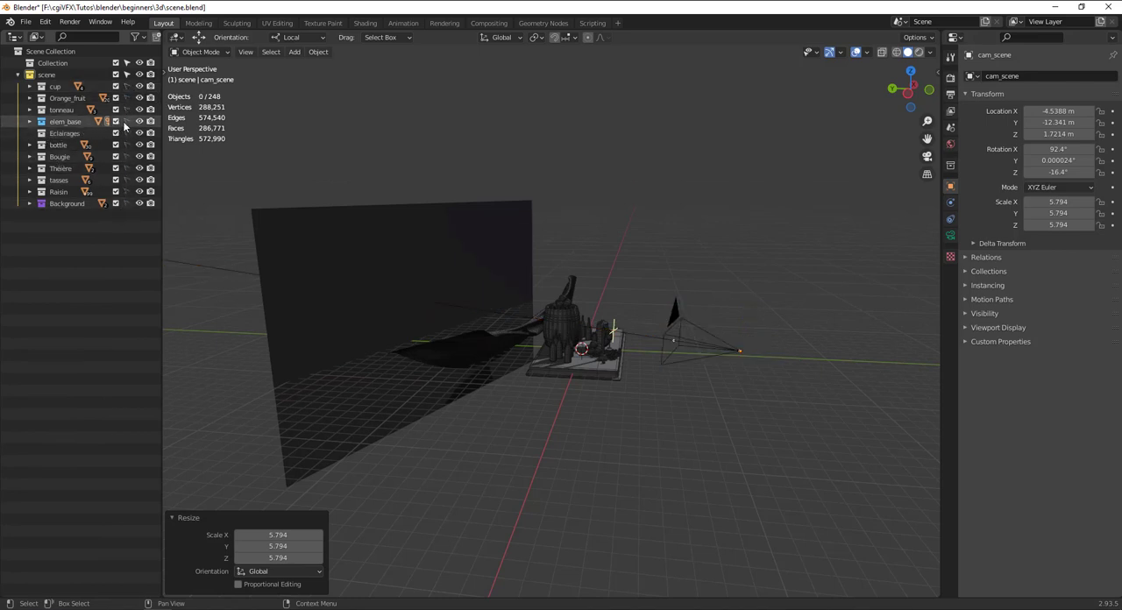
{"action": "left_click", "coordinate": [78, 135]}
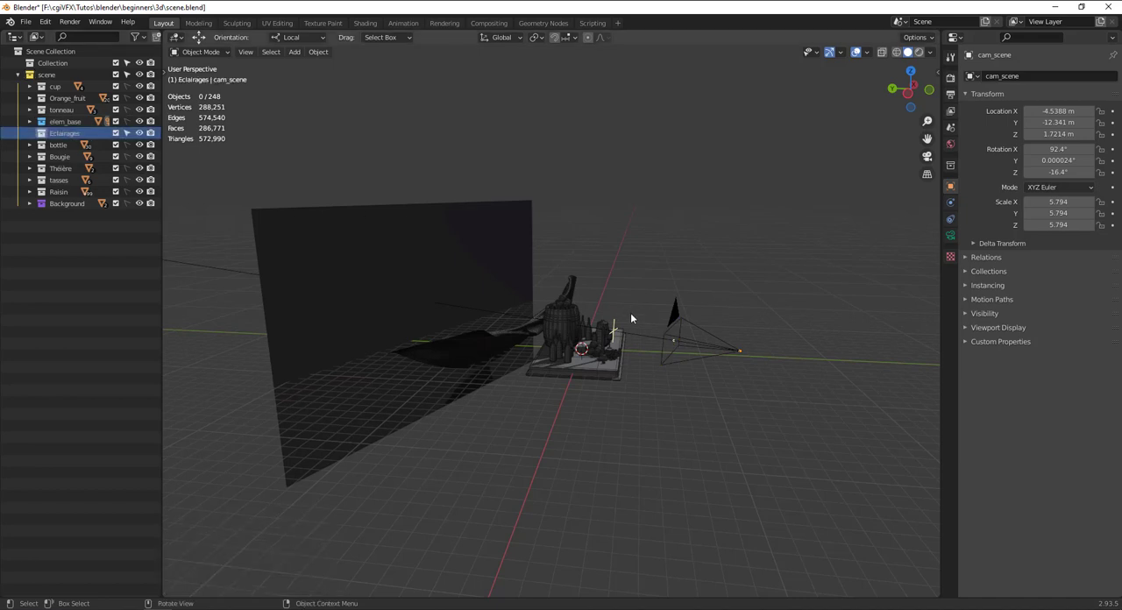
Add a Spot light and move it to about 9.22 m in Z and -10.13 m in Y.
{"action": "key", "text": "shift+a"}
{"action": "key", "text": "shift+a"}
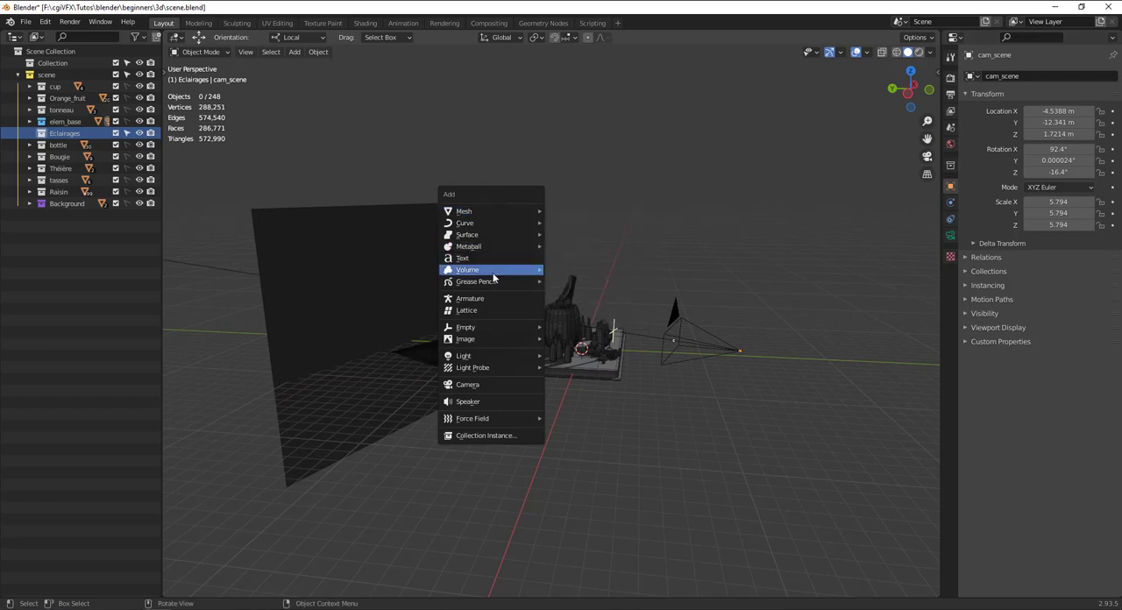
{"action": "mouse_move", "coordinate": [481, 357]}
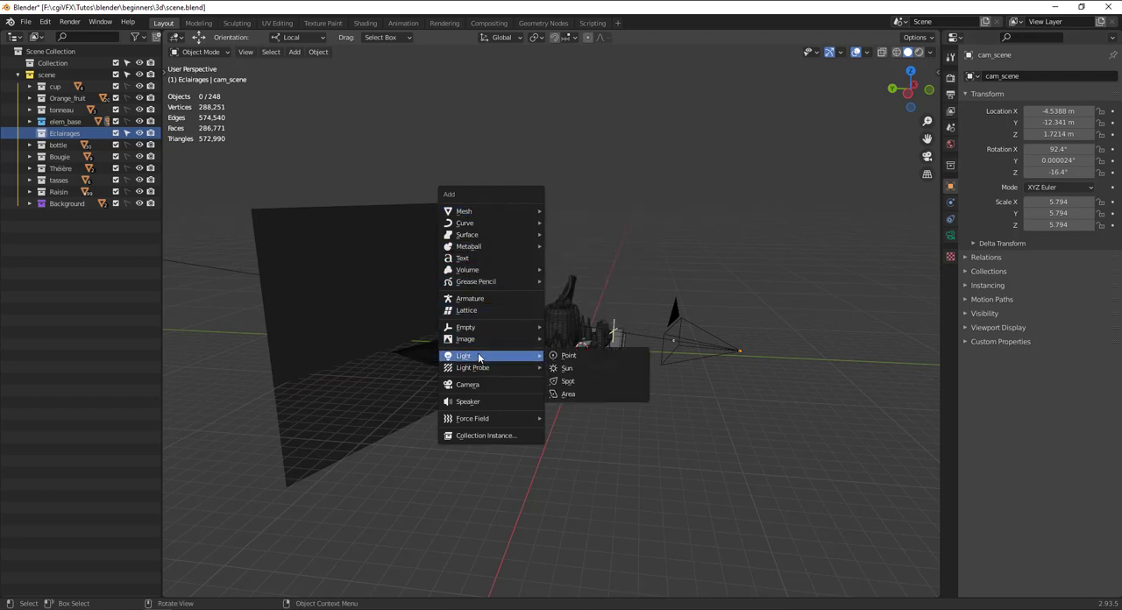
{"action": "left_click", "coordinate": [600, 382]}
{"action": "left_click_drag", "start_coordinate": [583, 316], "coordinate": [619, 227]}
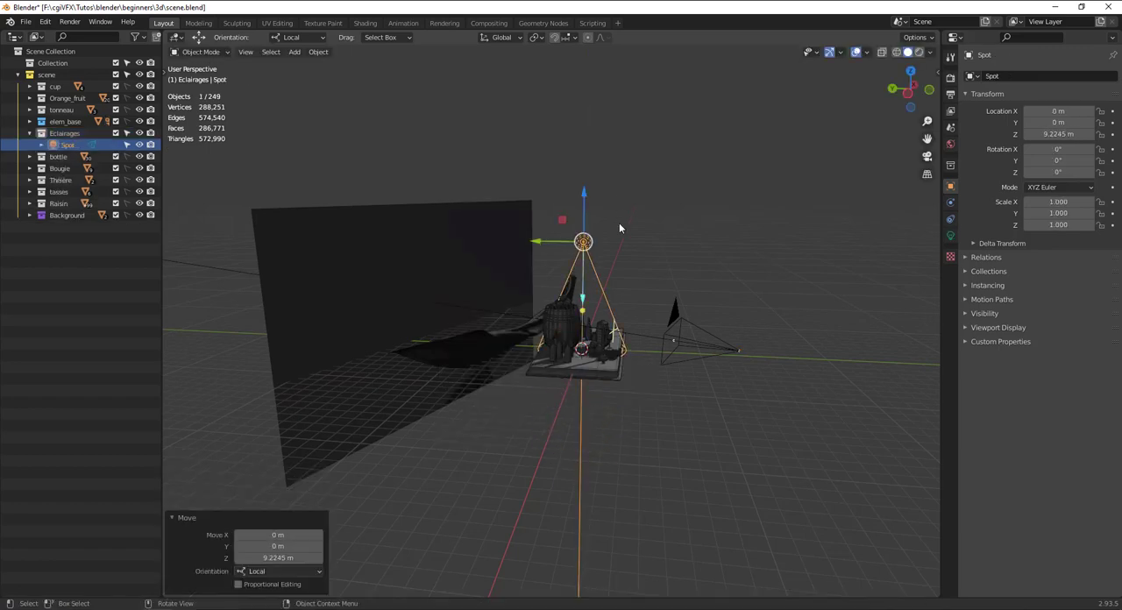
{"action": "left_click_drag", "start_coordinate": [551, 243], "coordinate": [677, 243]}
Scale the Spot light uniformly to about 2.65.
{"action": "key", "text": "s"}
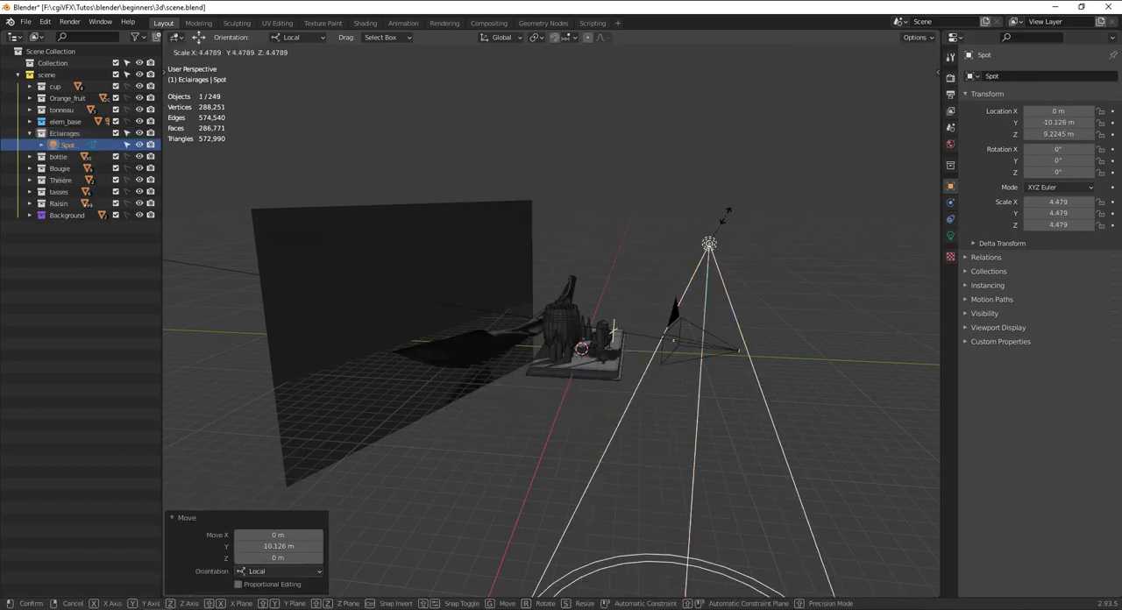
{"action": "left_click", "coordinate": [723, 242]}
{"action": "key", "text": "s"}
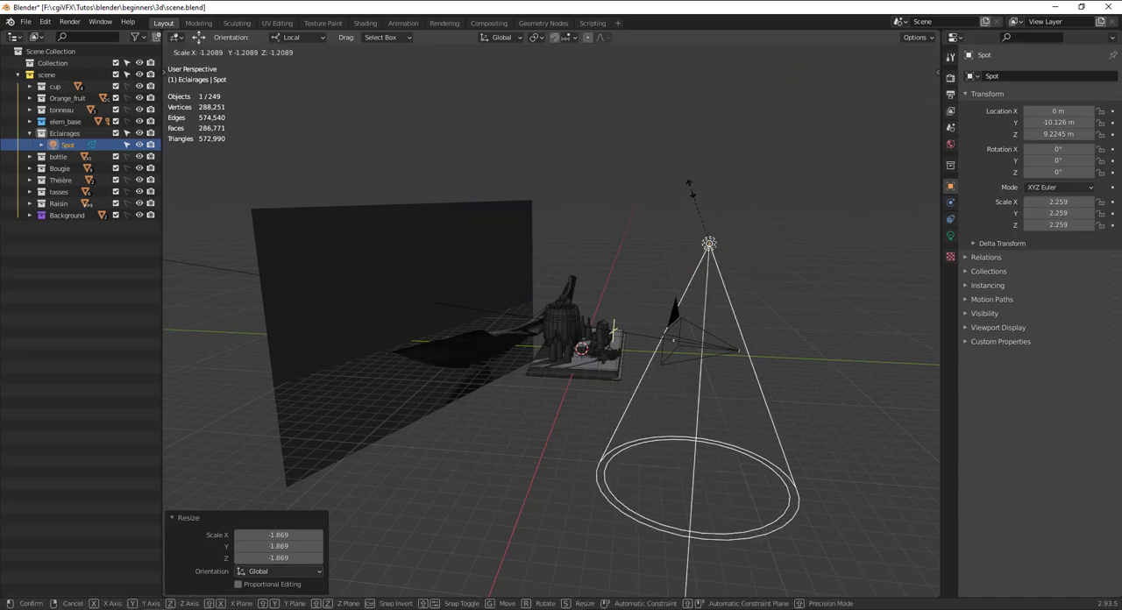
{"action": "left_click", "coordinate": [710, 240]}
Tilt the Spot light about 65.1° around X in the side view and move it to about Y -15.75 m, Z 12.06 m.
{"action": "key", "text": "KP_3"}
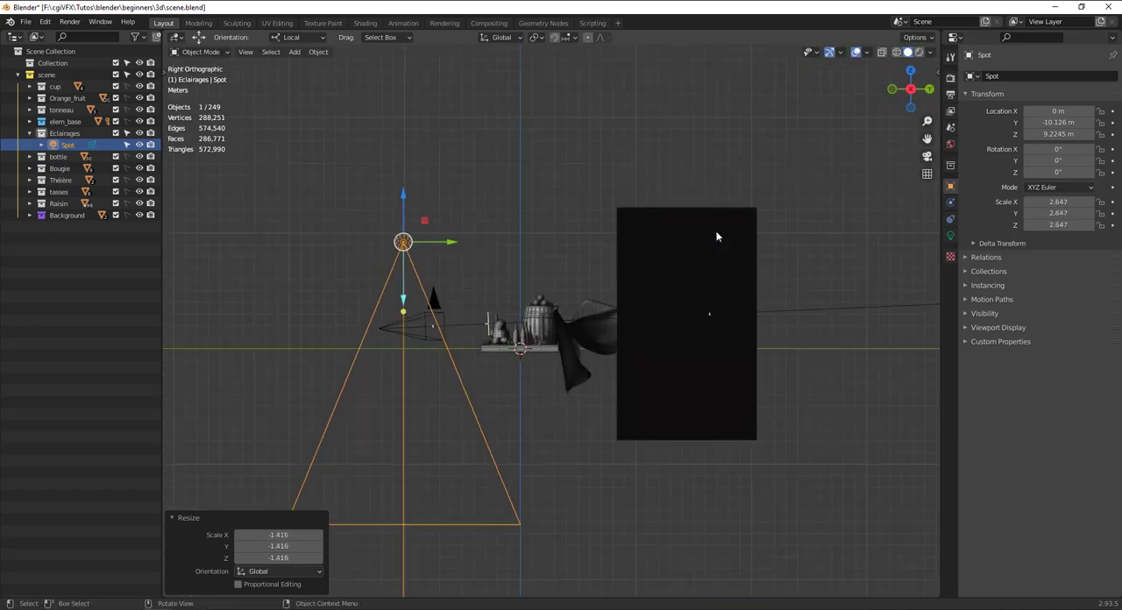
{"action": "key", "text": "r"}
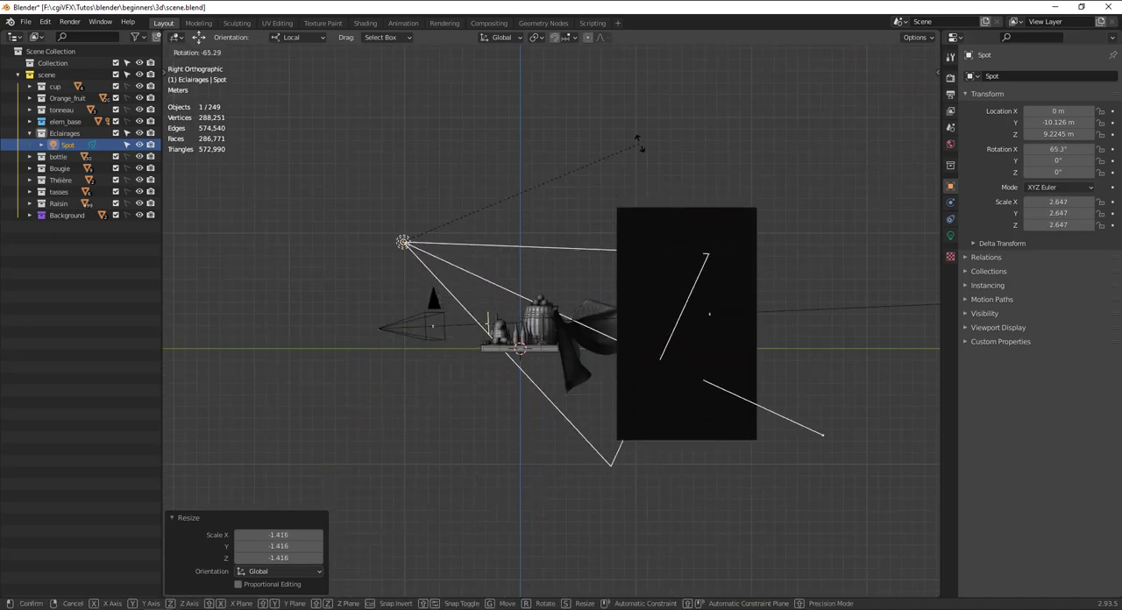
{"action": "left_click", "coordinate": [643, 149]}
{"action": "key", "text": "g"}
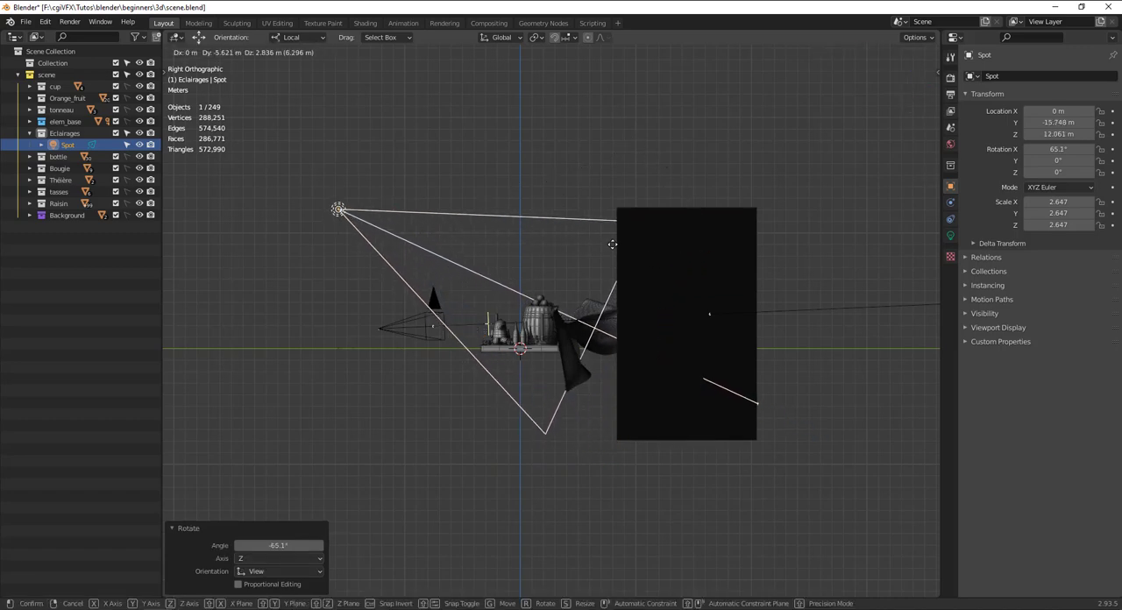
{"action": "left_click", "coordinate": [608, 270]}
{"action": "middle_click_drag", "start_coordinate": [609, 270], "coordinate": [610, 276]}
In the top view, move the Spot light to about X 6.58 m, Y -14.23 m and rotate it about 24.1° around Z.
{"action": "key", "text": "KP_7"}
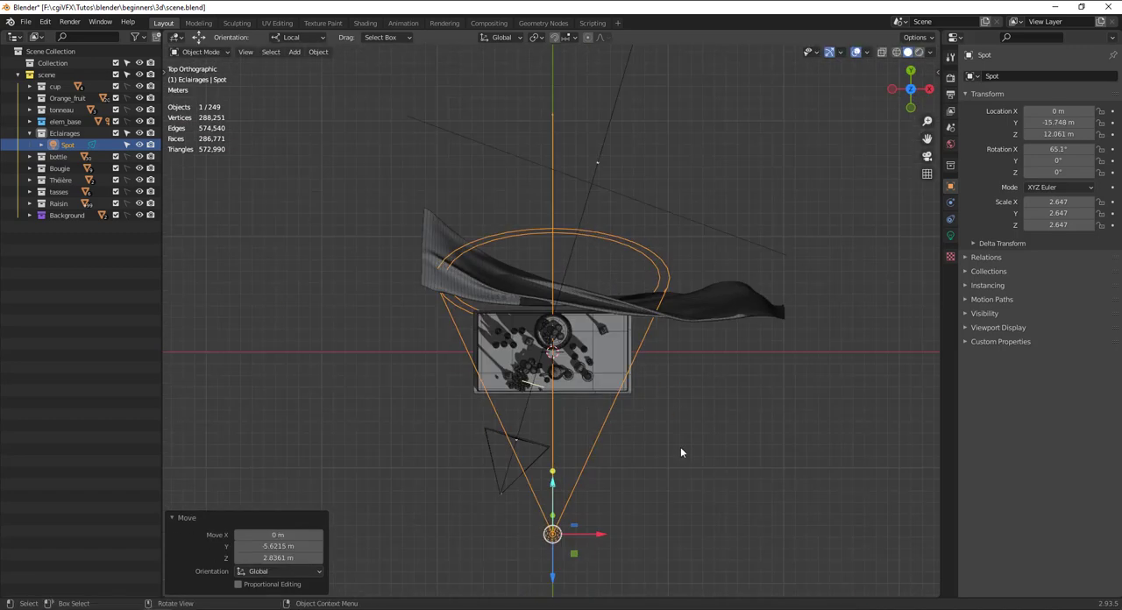
{"action": "key", "text": "g"}
{"action": "left_click", "coordinate": [770, 428]}
{"action": "key", "text": "r"}
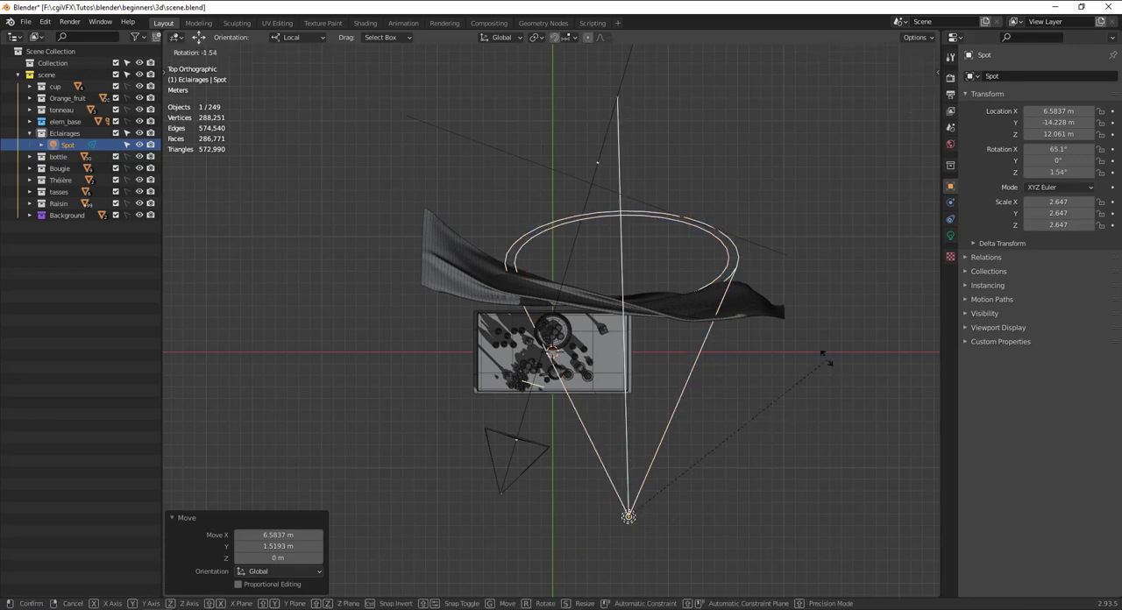
{"action": "left_click", "coordinate": [717, 329]}
{"action": "middle_click_drag", "start_coordinate": [636, 399], "coordinate": [779, 291]}
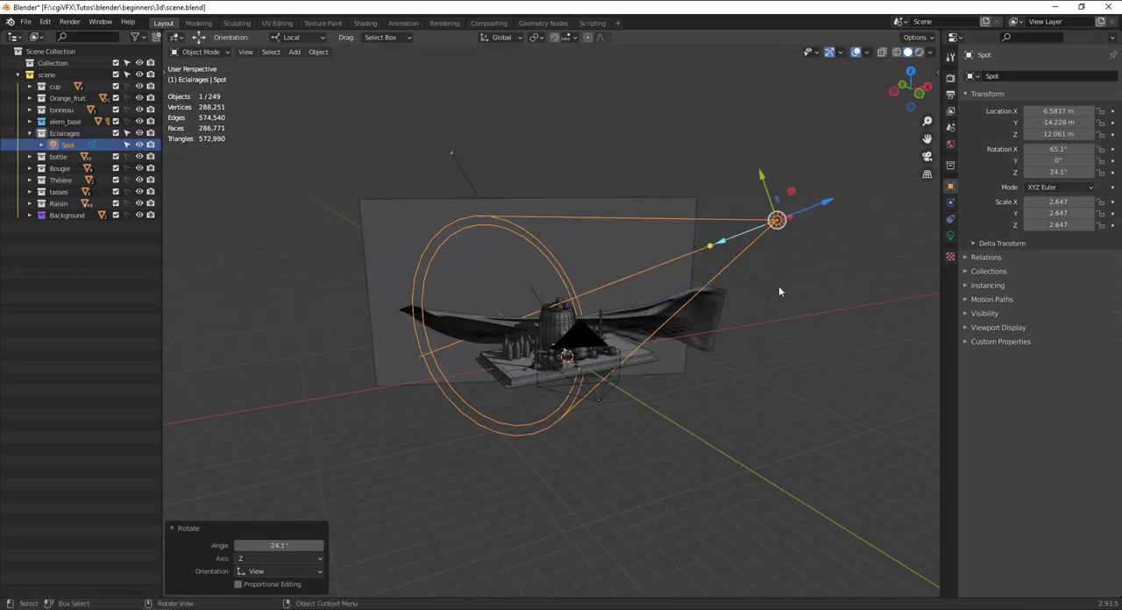
Switch the scene's render engine to Cycles.
{"action": "left_click", "coordinate": [951, 235]}
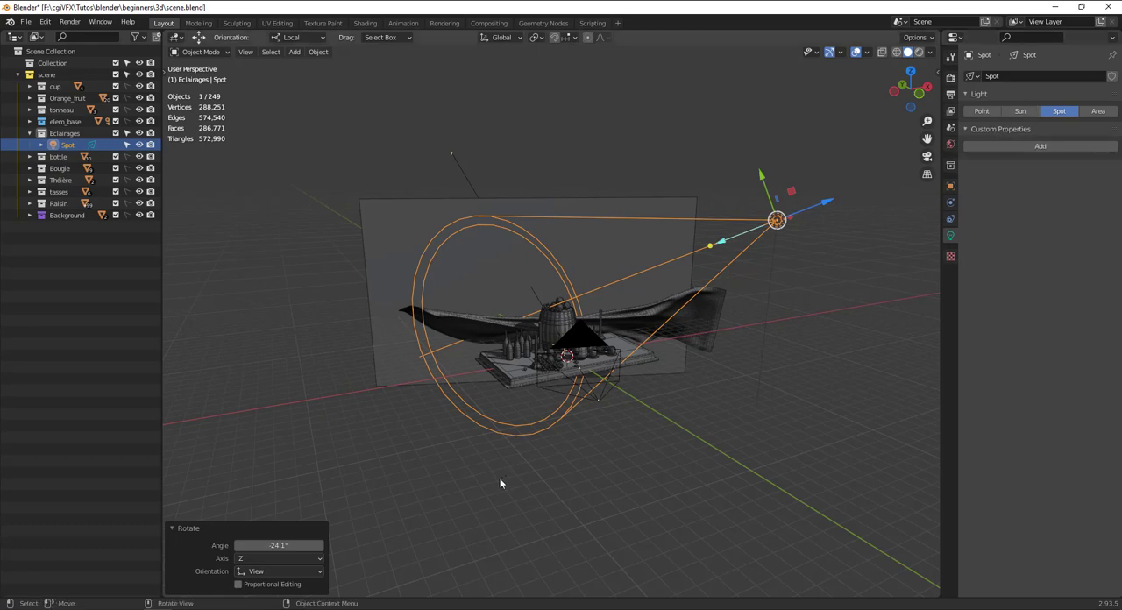
{"action": "left_click", "coordinate": [765, 230]}
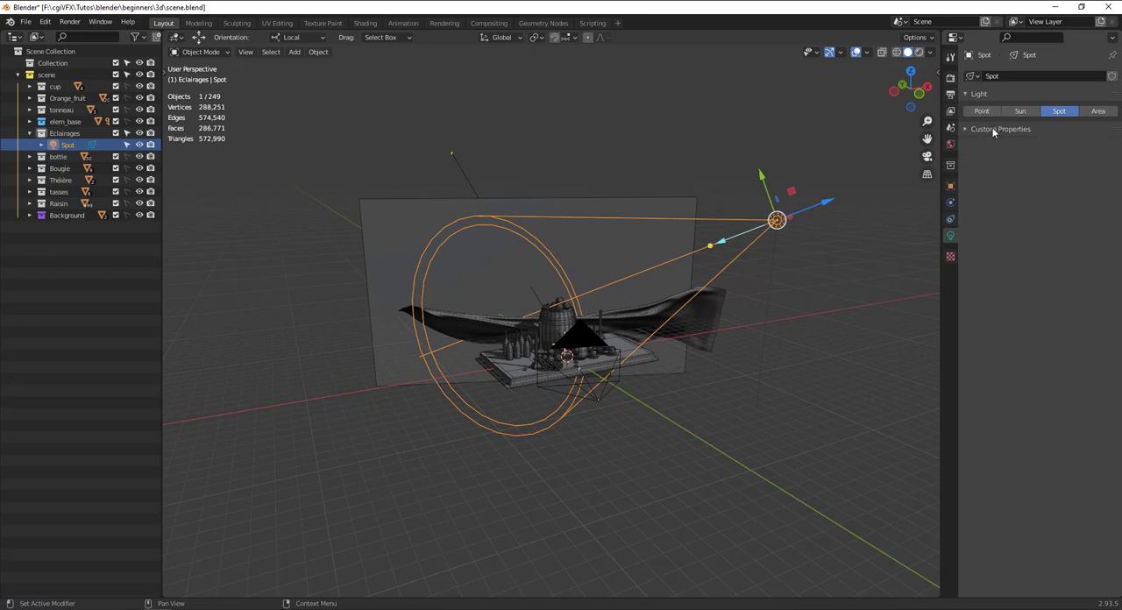
{"action": "left_click", "coordinate": [951, 77]}
{"action": "left_click", "coordinate": [1052, 76]}
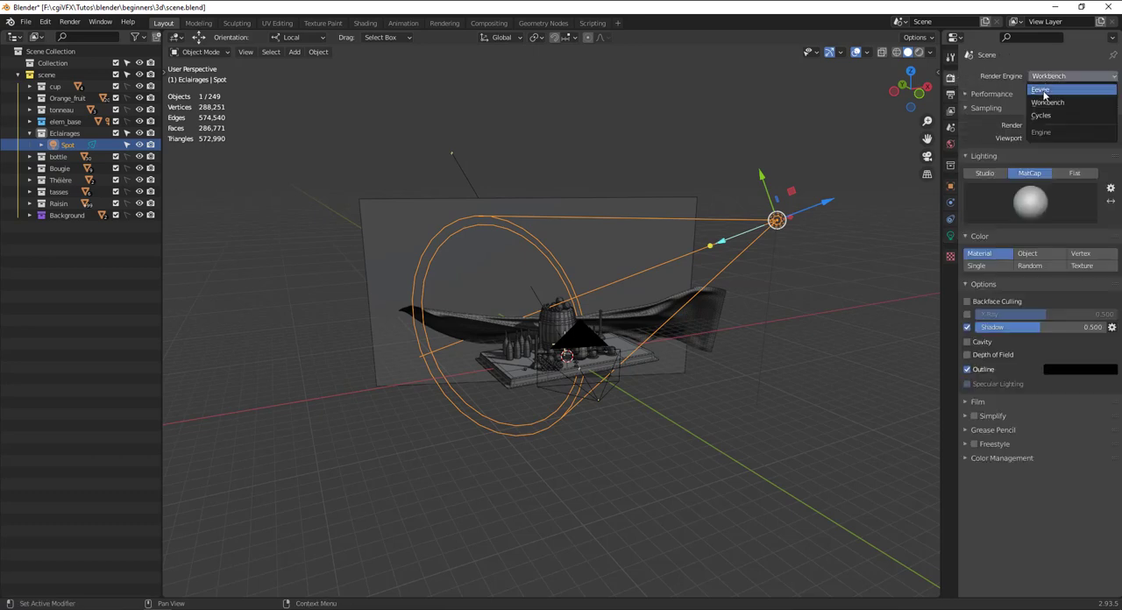
{"action": "left_click", "coordinate": [1043, 115]}
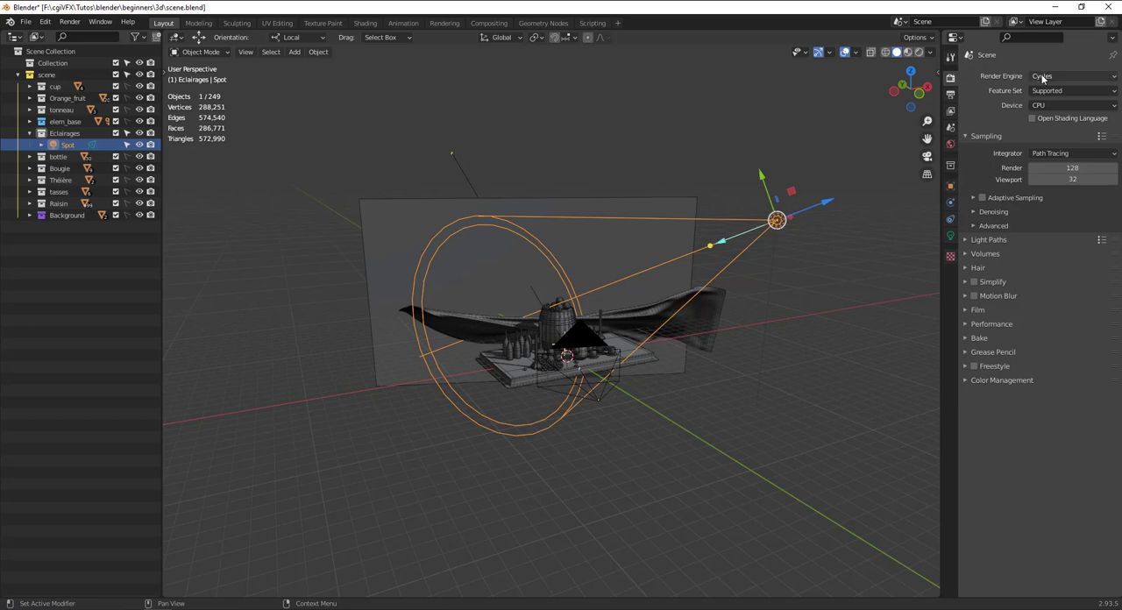
Enable nodes on the Spot light and split off a Shader Editor below the 3D viewport.
{"action": "left_click", "coordinate": [951, 235]}
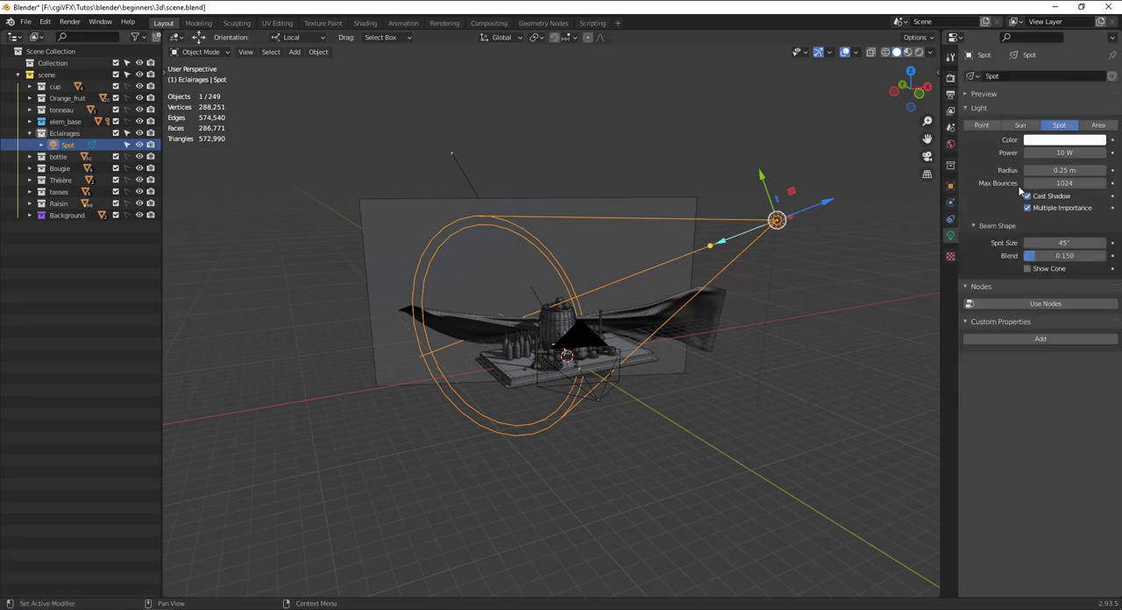
{"action": "left_click", "coordinate": [1028, 304]}
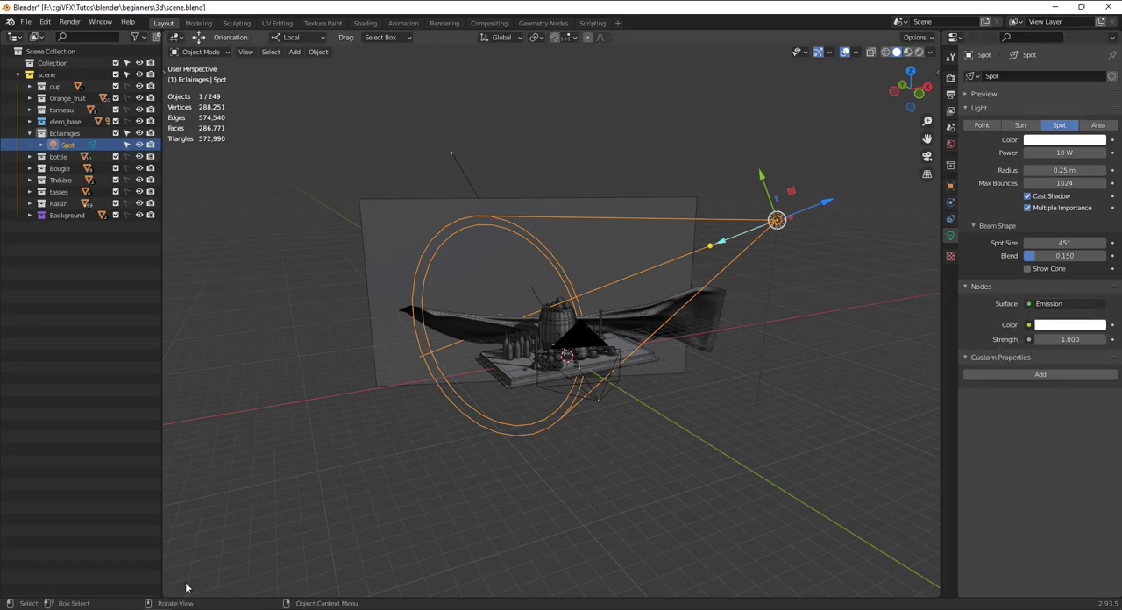
{"action": "left_click_drag", "start_coordinate": [169, 599], "coordinate": [233, 374]}
{"action": "left_click", "coordinate": [176, 382]}
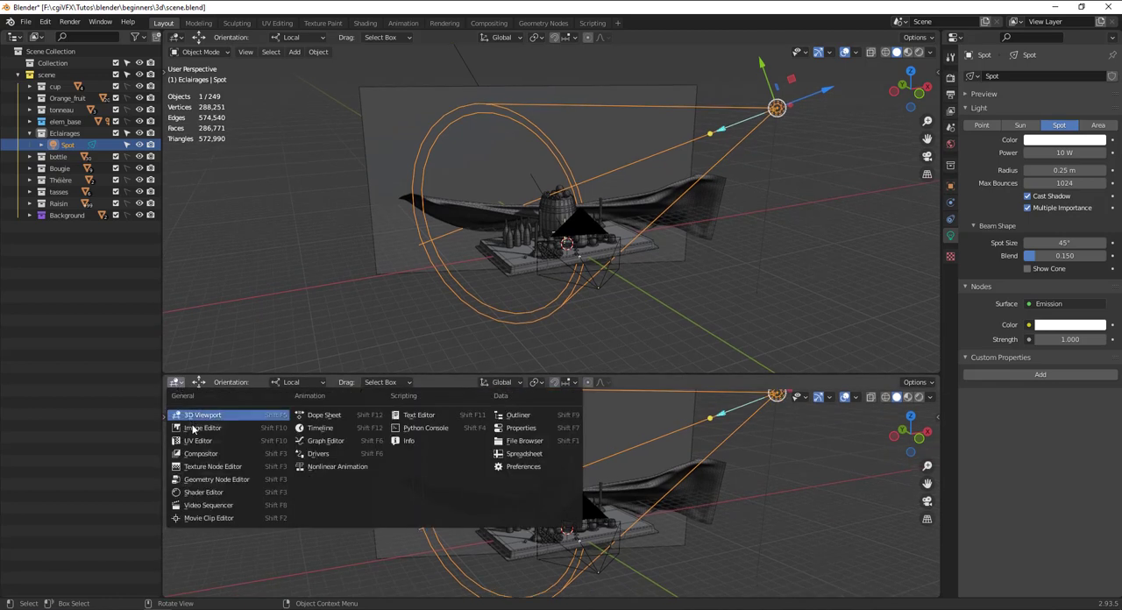
{"action": "left_click", "coordinate": [197, 493]}
{"action": "scroll", "coordinate": [340, 496], "scroll_direction": "up", "scroll_amount": 6}
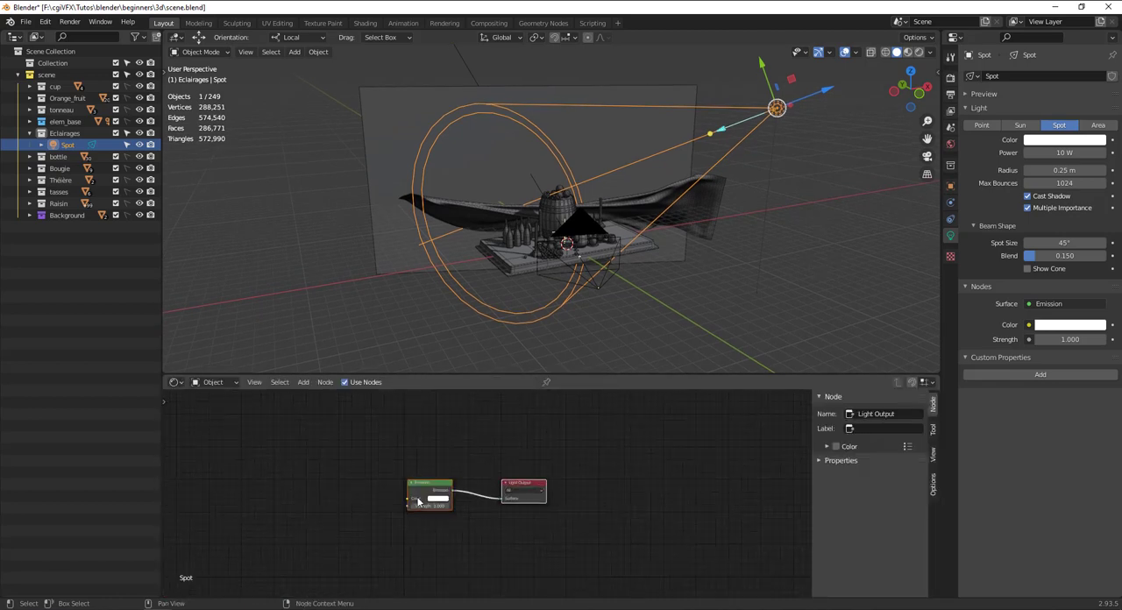
{"action": "scroll", "coordinate": [550, 473], "scroll_direction": "up", "scroll_amount": 2}
{"action": "scroll", "coordinate": [551, 473], "scroll_direction": "down", "scroll_amount": 1}
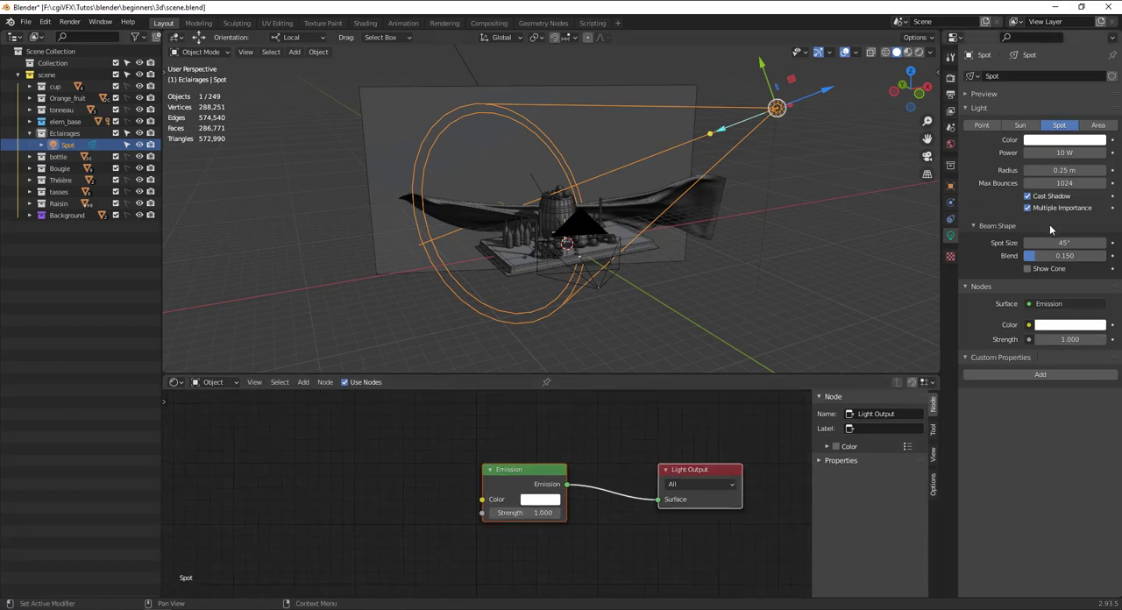
Show the spot's cone and set its power to 9.9 W, radius to 2.66 m, spot size to 24.4° and blend to 0.737.
{"action": "left_click", "coordinate": [1029, 269]}
{"action": "middle_click_drag", "start_coordinate": [788, 270], "coordinate": [895, 263]}
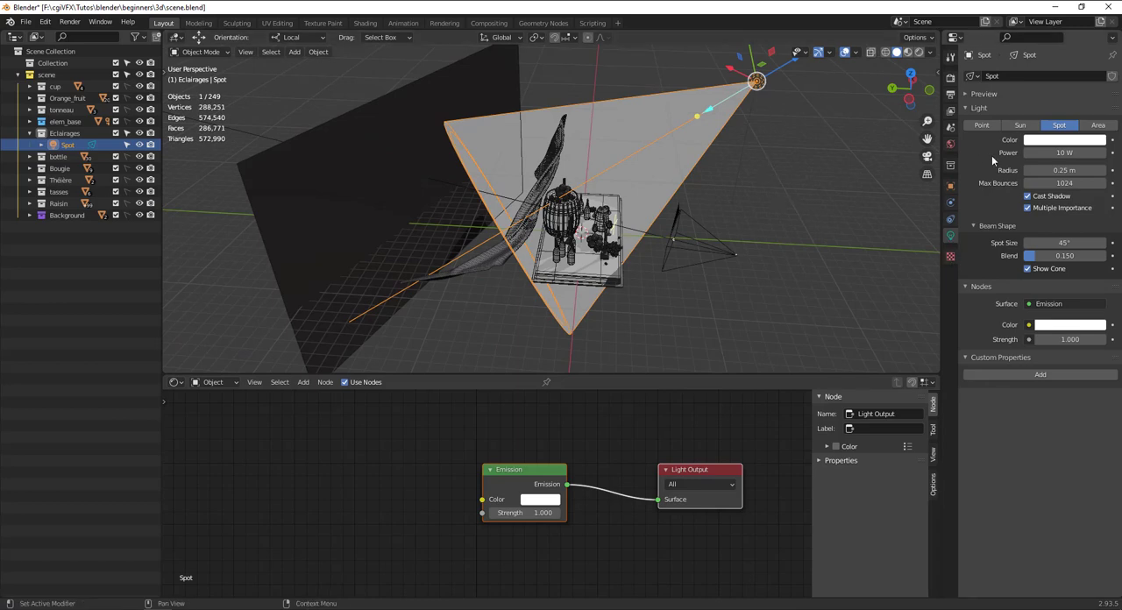
{"action": "left_click_drag", "start_coordinate": [1062, 171], "coordinate": [1092, 170]}
{"action": "left_click_drag", "start_coordinate": [1055, 257], "coordinate": [939, 249]}
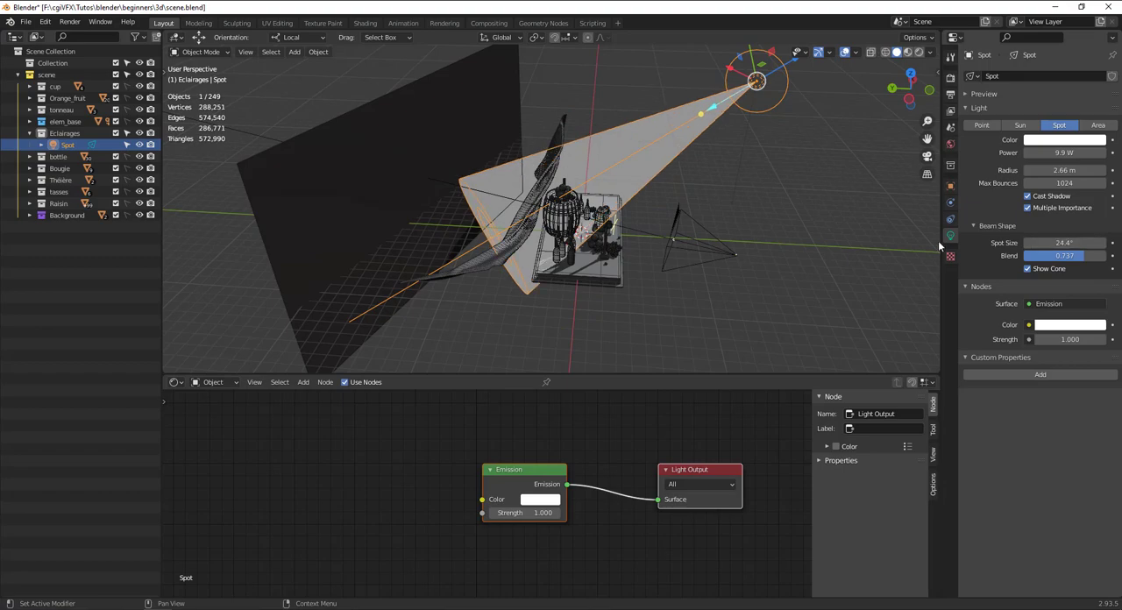
{"action": "middle_click_drag", "start_coordinate": [939, 248], "coordinate": [823, 241]}
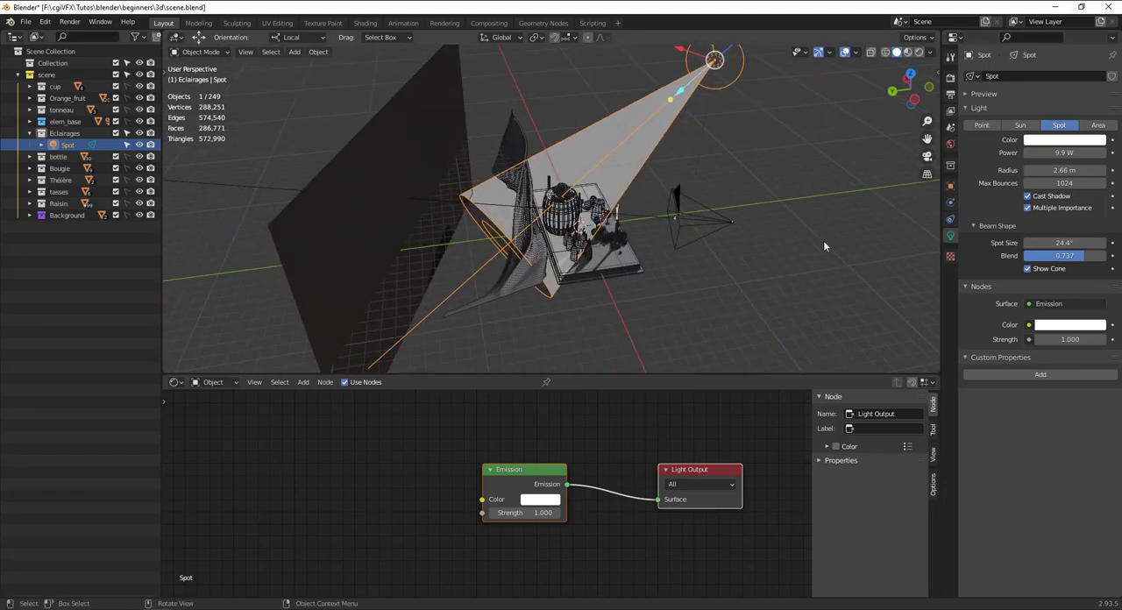
In the camera view, shift the Spot light about 0.62 m in X, -0.14 m in Y and -1.03 m in Z.
{"action": "key", "text": "KP_0"}
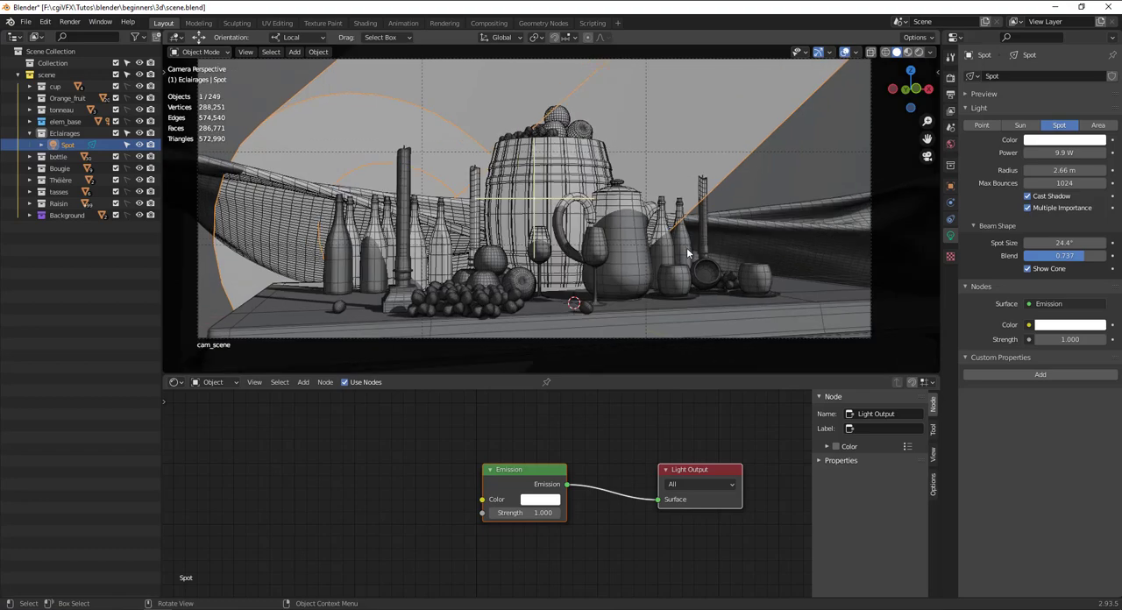
{"action": "key", "text": "g"}
{"action": "left_click", "coordinate": [814, 284]}
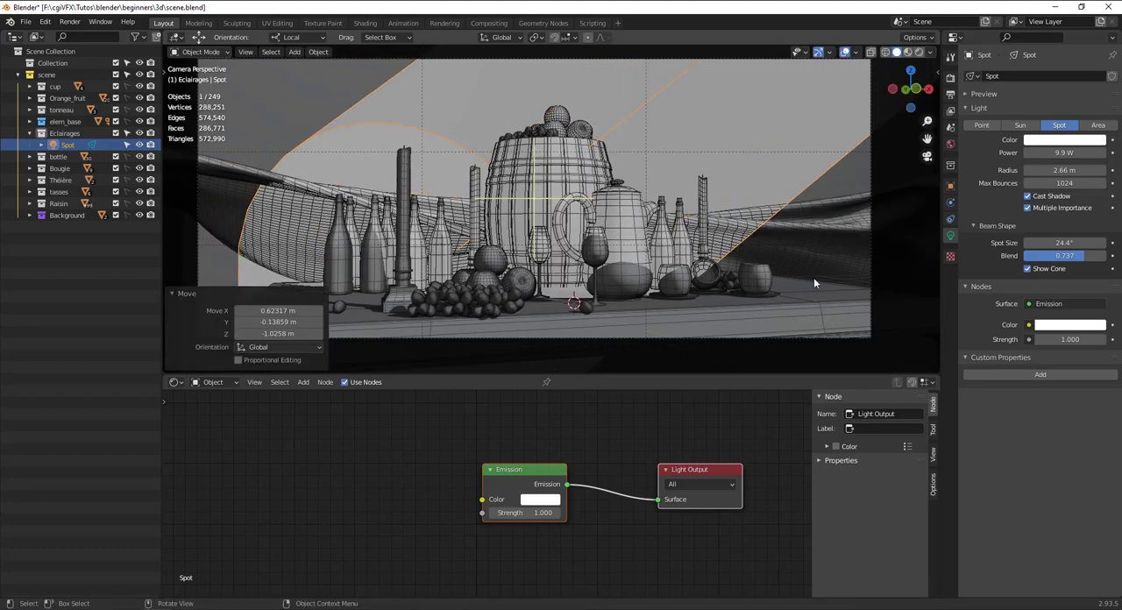
{"action": "middle_click_drag", "start_coordinate": [814, 283], "coordinate": [657, 259]}
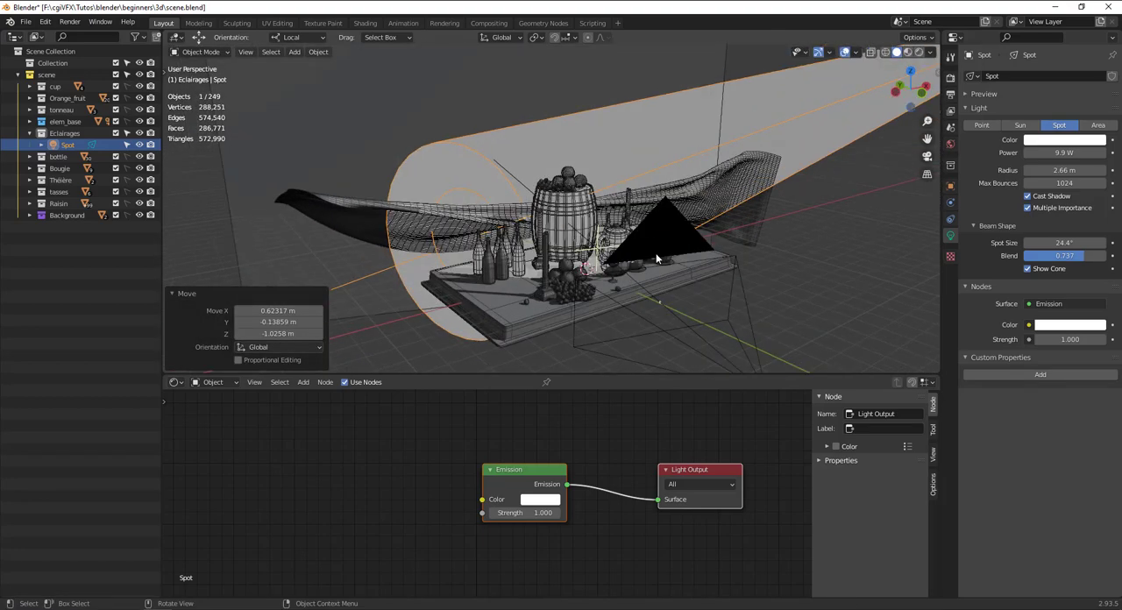
{"action": "scroll", "coordinate": [657, 258], "scroll_direction": "up", "scroll_amount": 2}
{"action": "left_click", "coordinate": [172, 297]}
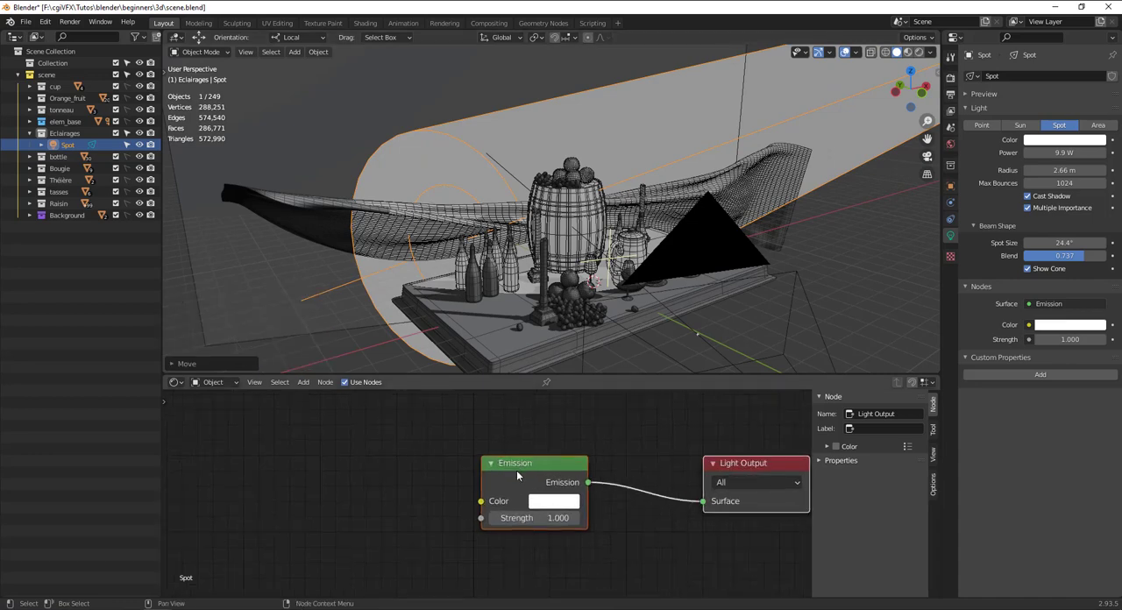
Rearrange the Emission and Light Output nodes so they sit roughly level beside each other in the light's node tree.
{"action": "scroll", "coordinate": [517, 470], "scroll_direction": "down", "scroll_amount": 1}
{"action": "middle_click_drag", "start_coordinate": [614, 317], "coordinate": [617, 387]}
{"action": "middle_click_drag", "start_coordinate": [546, 475], "coordinate": [510, 507]}
{"action": "left_click_drag", "start_coordinate": [511, 508], "coordinate": [506, 480]}
{"action": "scroll", "coordinate": [535, 314], "scroll_direction": "down", "scroll_amount": 3}
{"action": "middle_click_drag", "start_coordinate": [534, 312], "coordinate": [557, 333]}
{"action": "mouse_move", "coordinate": [523, 475]}
{"action": "left_mouse_down"}
{"action": "mouse_move", "coordinate": [483, 491]}
{"action": "mouse_move", "coordinate": [517, 480]}
{"action": "left_mouse_up"}
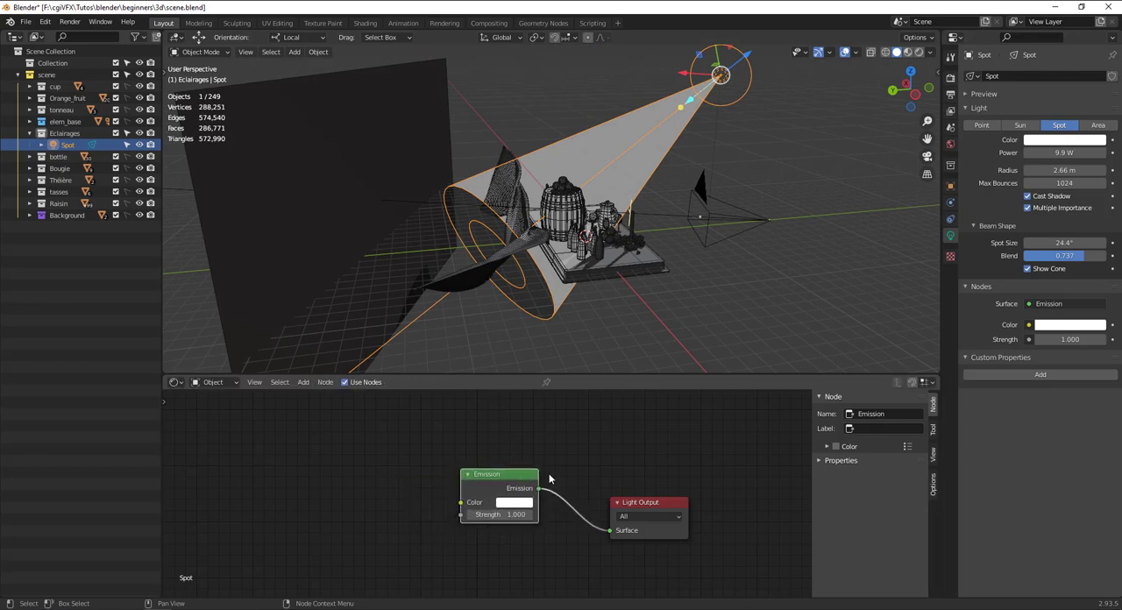
{"action": "left_click_drag", "start_coordinate": [636, 504], "coordinate": [642, 459]}
{"action": "left_click_drag", "start_coordinate": [530, 488], "coordinate": [545, 470]}
{"action": "middle_click_drag", "start_coordinate": [726, 133], "coordinate": [679, 113]}
{"action": "left_click_drag", "start_coordinate": [523, 470], "coordinate": [520, 467]}
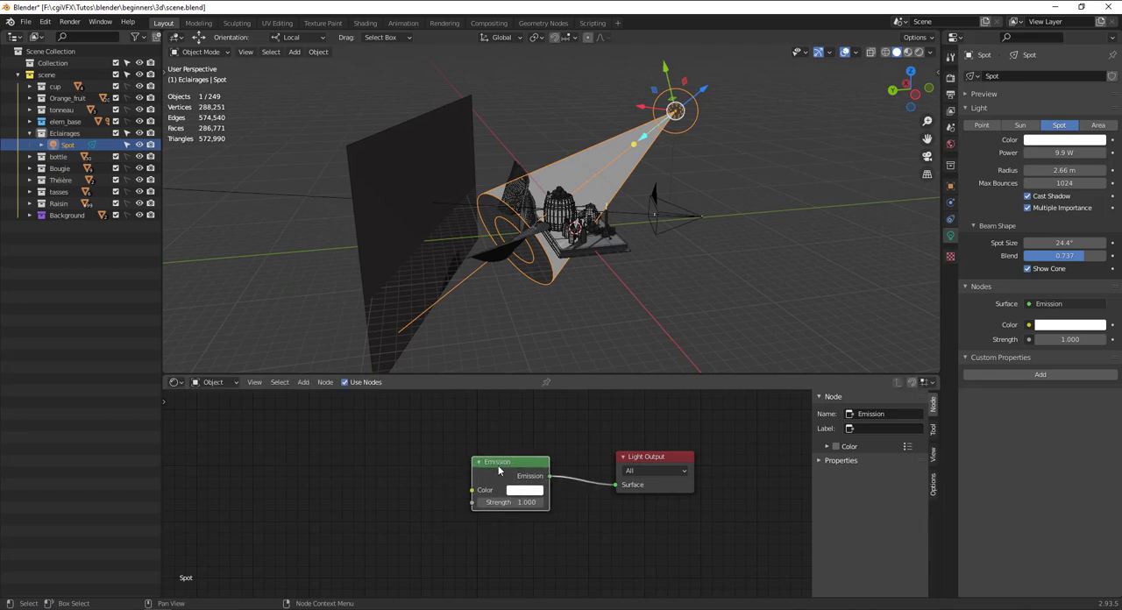
{"action": "scroll", "coordinate": [499, 471], "scroll_direction": "up", "scroll_amount": 1}
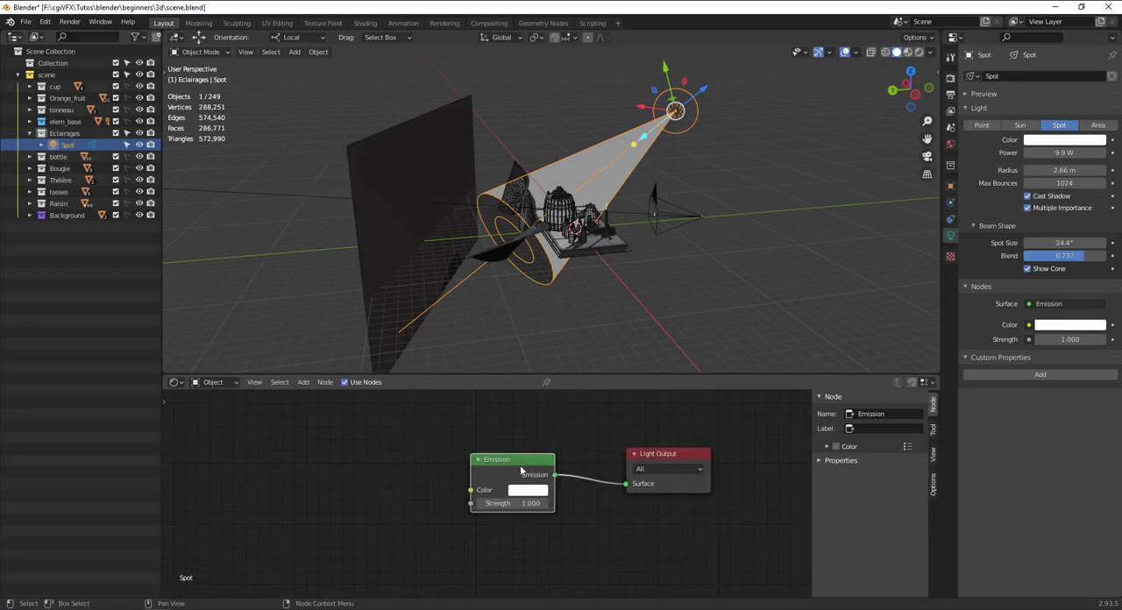
Set both the name and the label of the Emission node to Eclairage.
{"action": "mouse_move", "coordinate": [520, 464]}
{"action": "left_mouse_down"}
{"action": "mouse_move", "coordinate": [508, 484]}
{"action": "mouse_move", "coordinate": [522, 466]}
{"action": "left_mouse_up"}
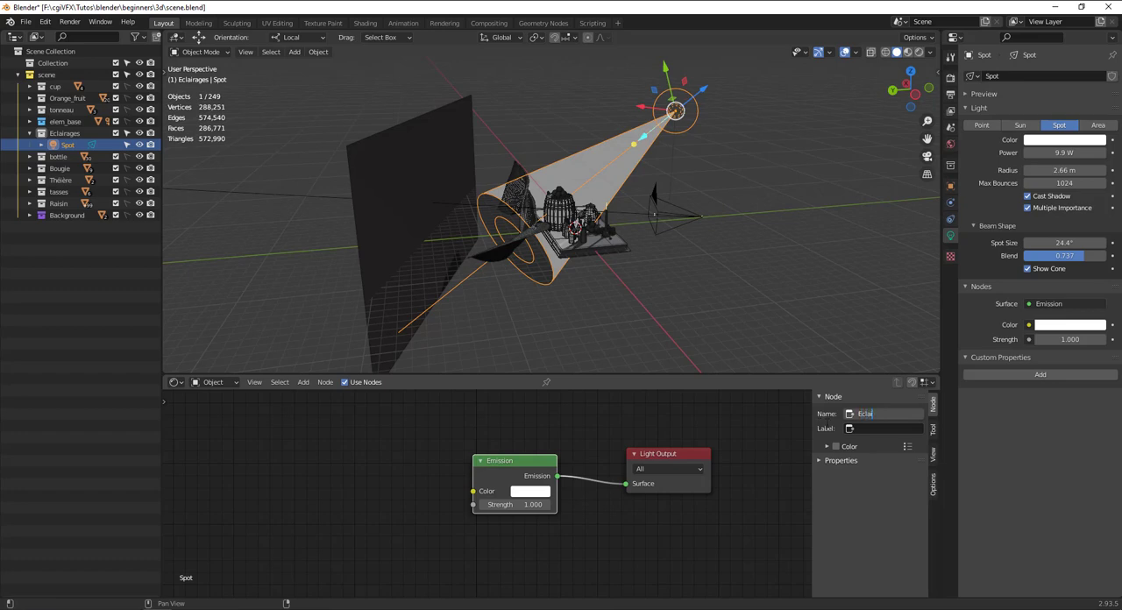
{"action": "type", "text": "e"}
{"action": "key", "text": "Return"}
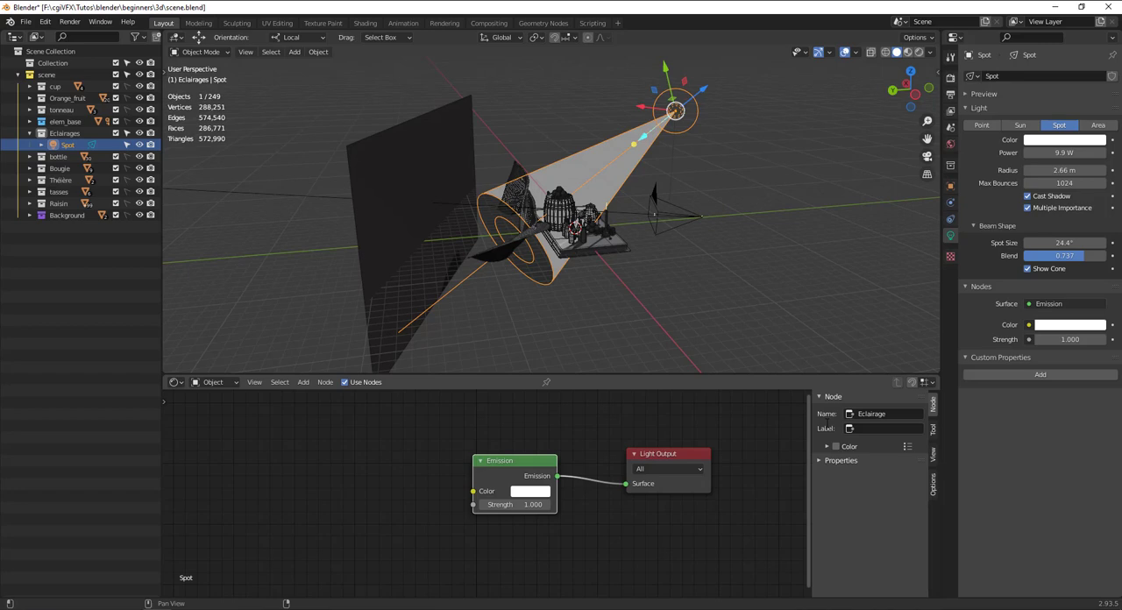
{"action": "left_click", "coordinate": [881, 414]}
{"action": "key", "text": "ctrl+c"}
{"action": "left_click", "coordinate": [886, 430]}
{"action": "key", "text": "ctrl+v"}
{"action": "key", "text": "Return"}
Label the Light Output node Sortie_Eclairage and reposition both nodes in the light's node tree.
{"action": "left_click", "coordinate": [677, 458]}
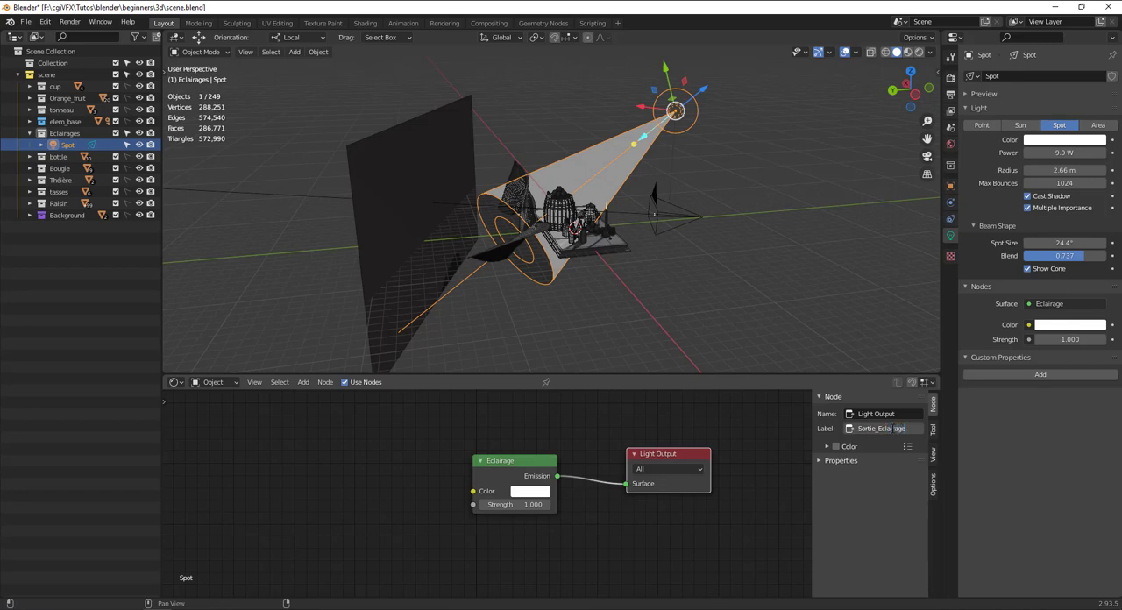
{"action": "key", "text": "Return"}
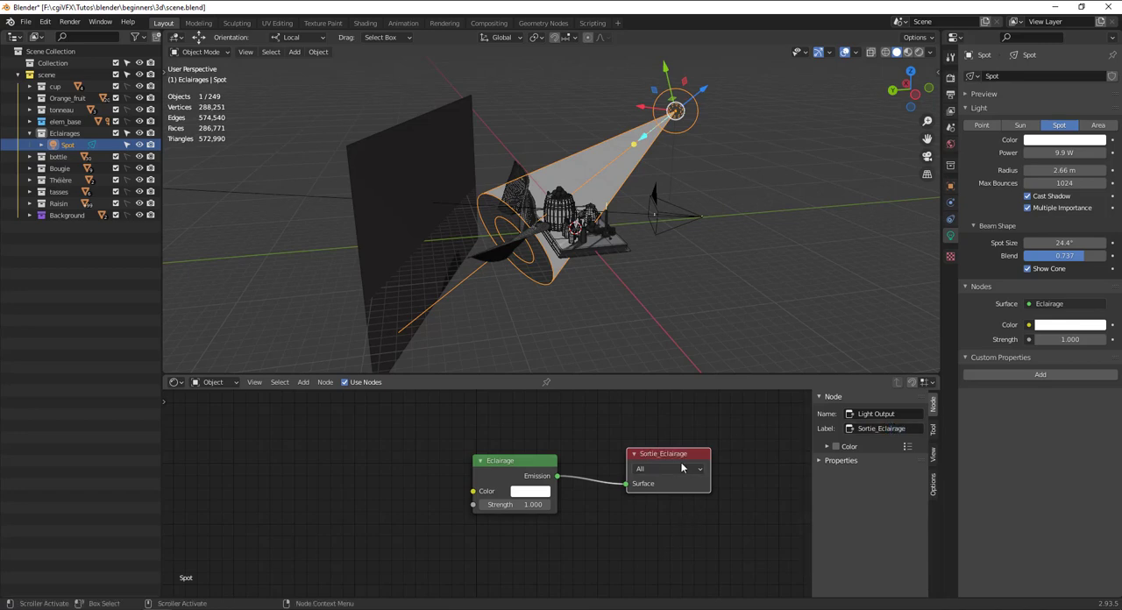
{"action": "left_click_drag", "start_coordinate": [692, 456], "coordinate": [725, 451]}
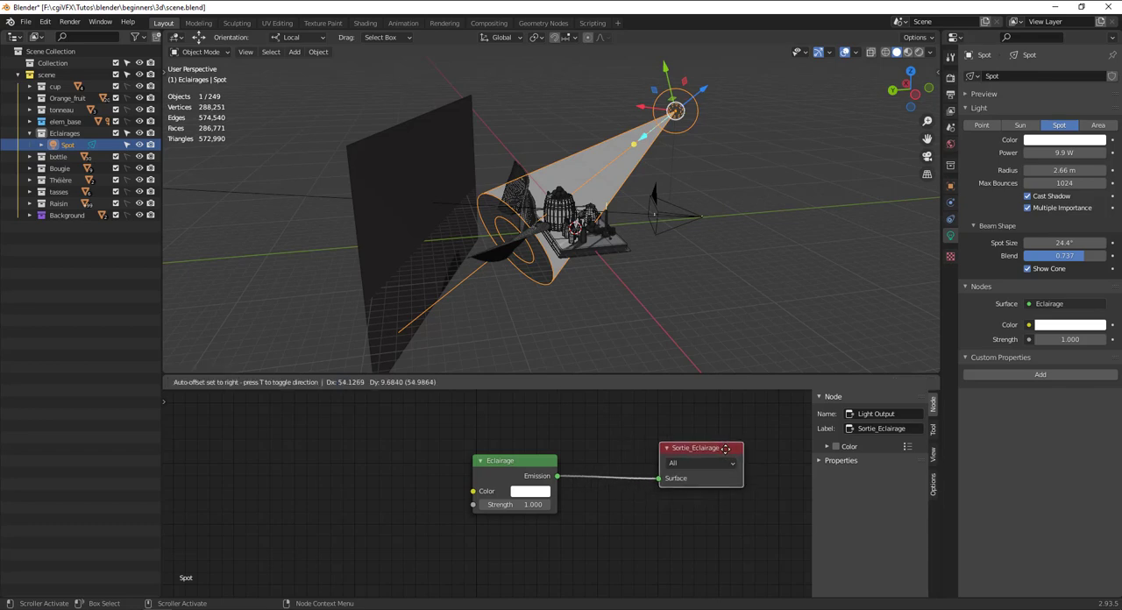
{"action": "mouse_move", "coordinate": [531, 472]}
{"action": "left_mouse_down"}
{"action": "mouse_move", "coordinate": [568, 471]}
{"action": "mouse_move", "coordinate": [551, 472]}
{"action": "left_mouse_up"}
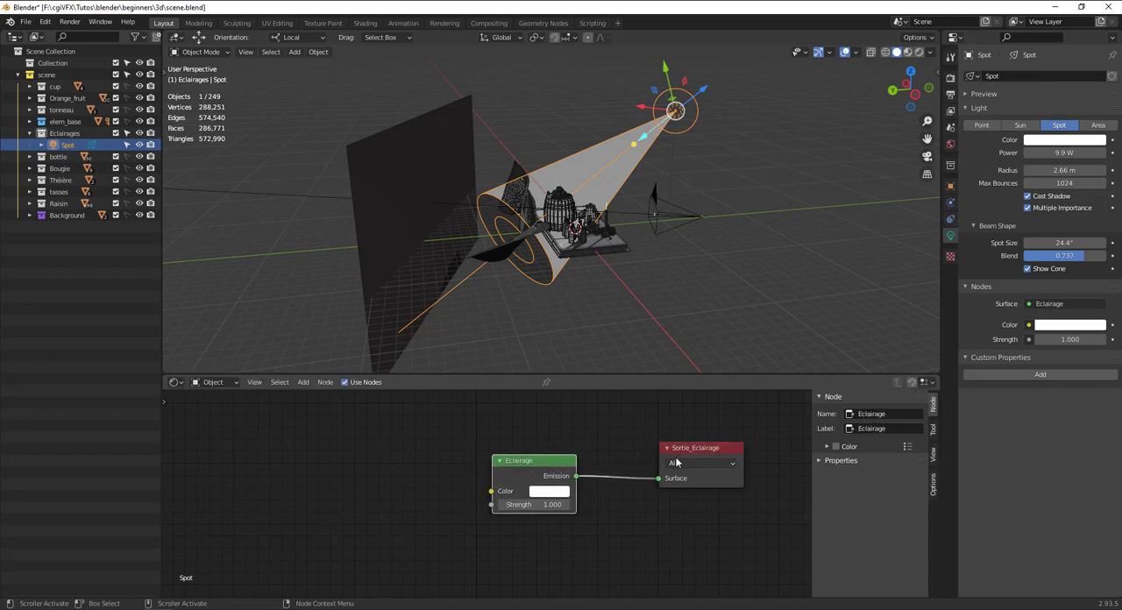
Nudge the Sortie_Eclairage node slightly upward and set its render target to Cycles, matching the scene's render engine.
{"action": "left_click", "coordinate": [702, 449]}
{"action": "left_click_drag", "start_coordinate": [698, 448], "coordinate": [699, 444]}
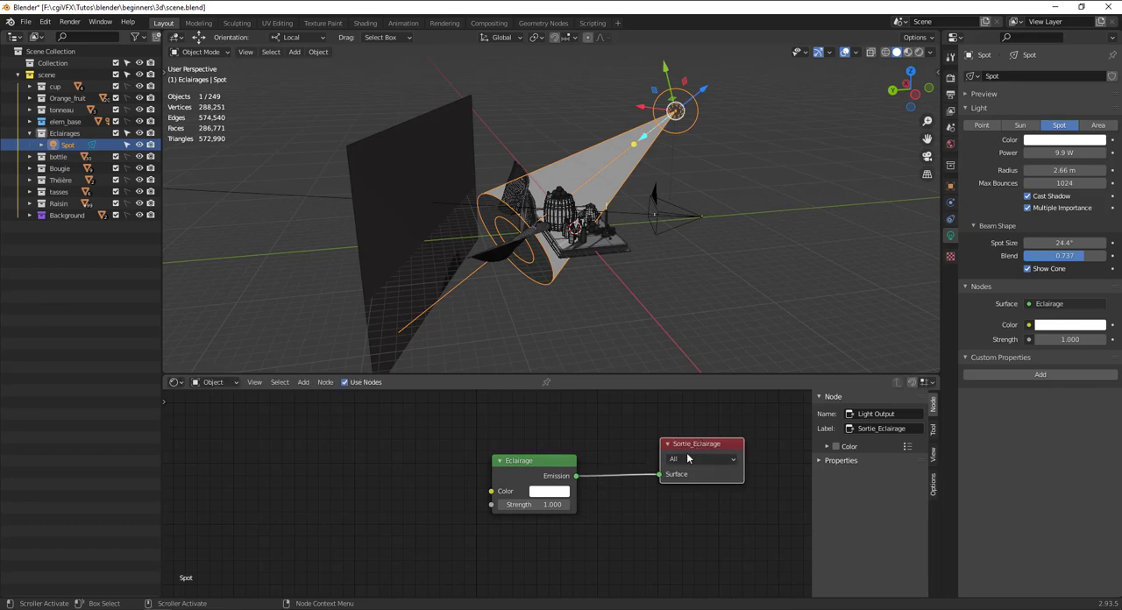
{"action": "left_click", "coordinate": [688, 459]}
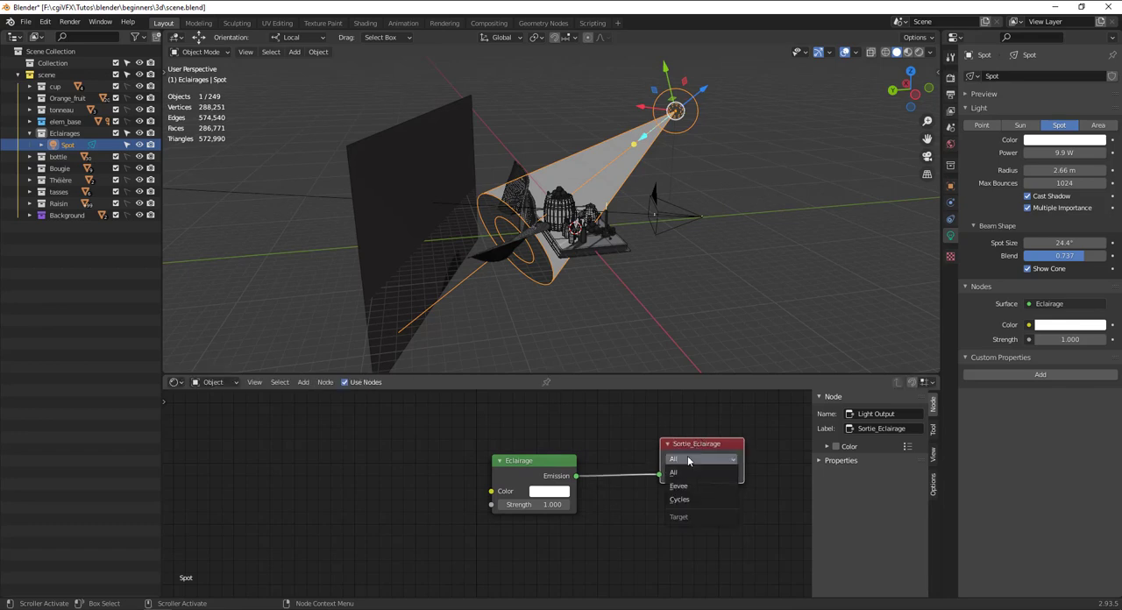
{"action": "left_click", "coordinate": [704, 499]}
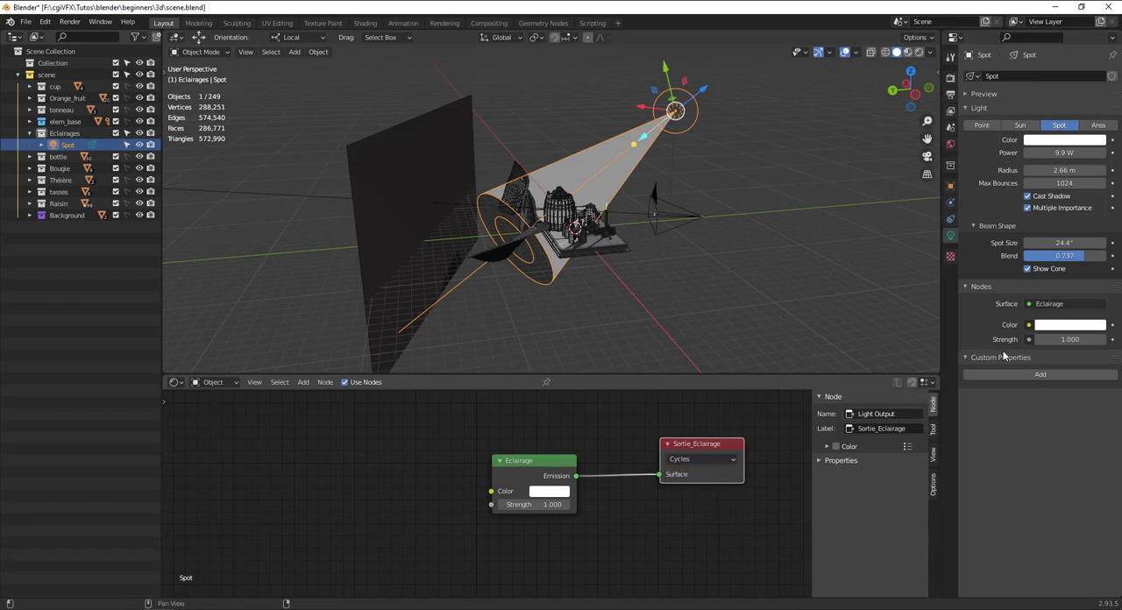
{"action": "left_click", "coordinate": [951, 77]}
{"action": "left_click", "coordinate": [1061, 76]}
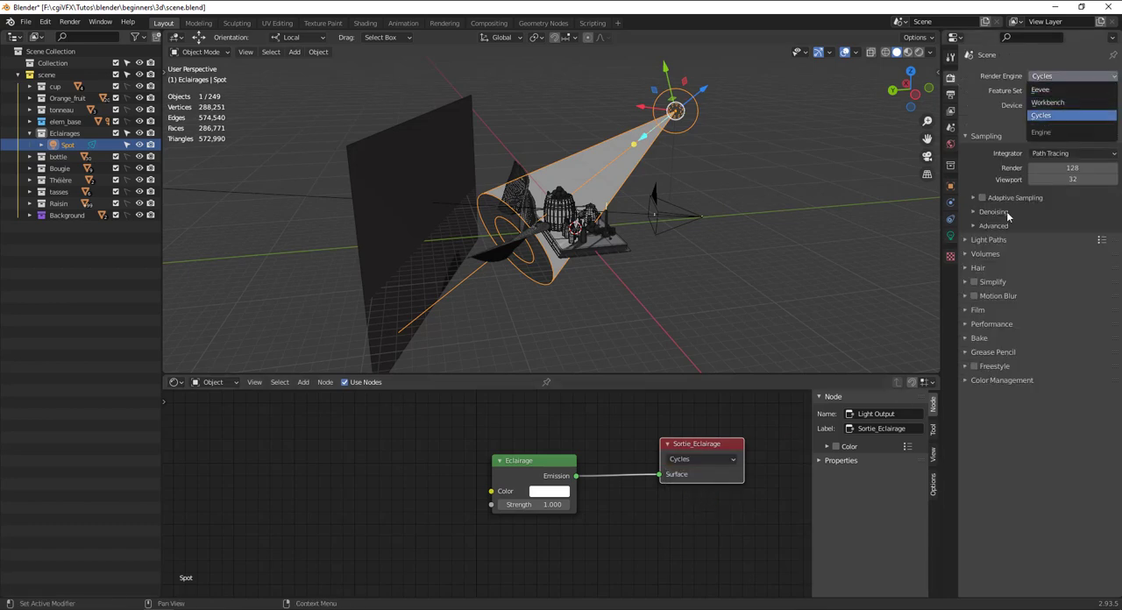
{"action": "left_click", "coordinate": [708, 458]}
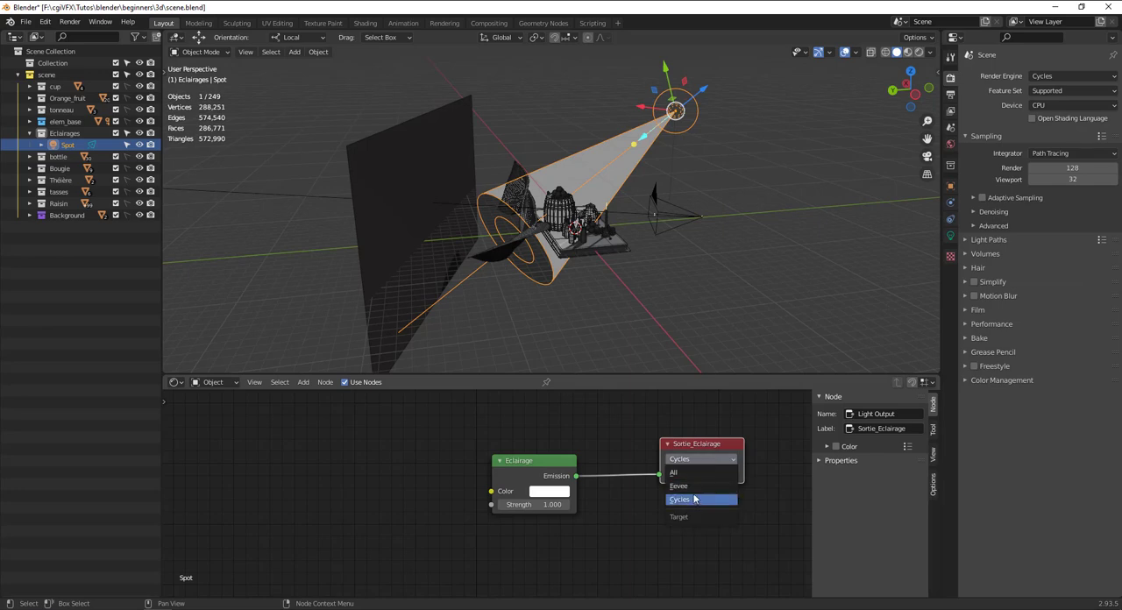
{"action": "left_click", "coordinate": [692, 500]}
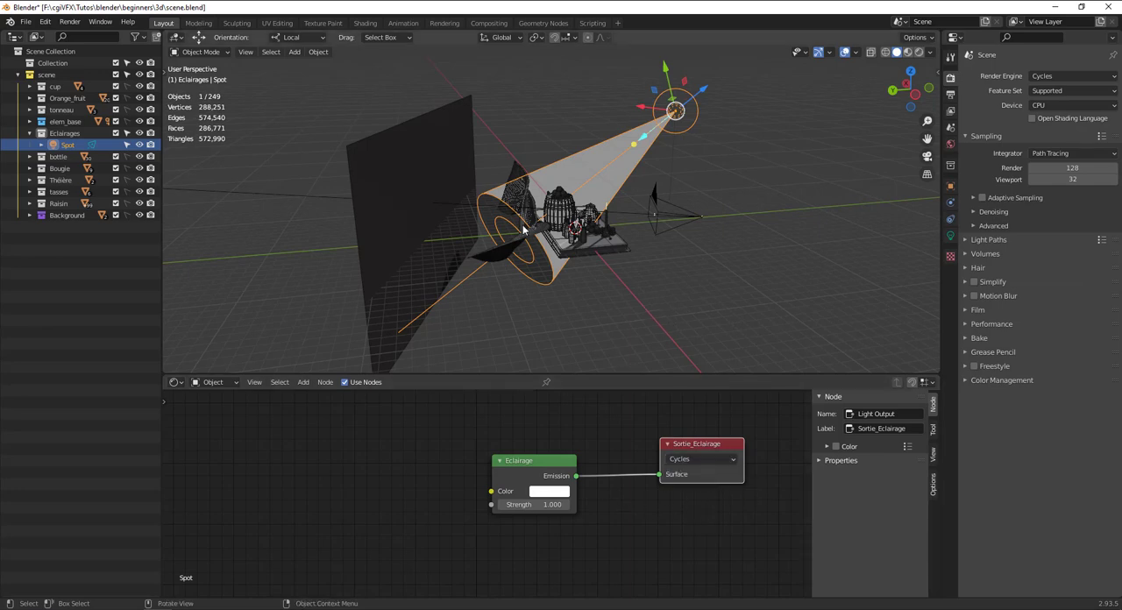
Show the scene's output settings and switch the 3D viewport to rendered shading.
{"action": "middle_click_drag", "start_coordinate": [662, 223], "coordinate": [714, 179]}
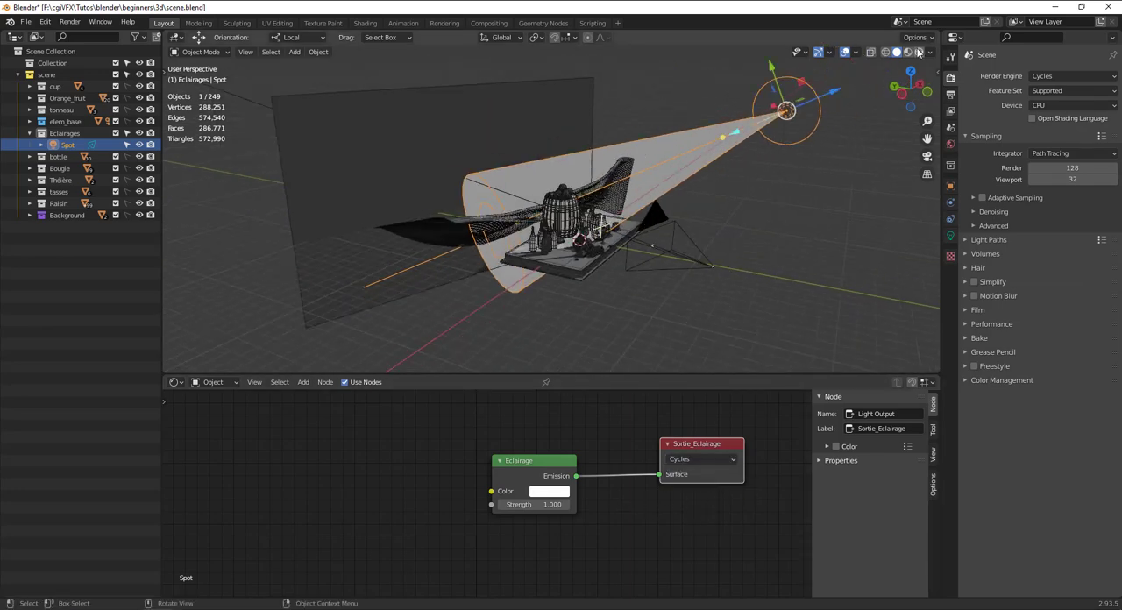
{"action": "left_click", "coordinate": [950, 95]}
{"action": "left_click", "coordinate": [950, 78]}
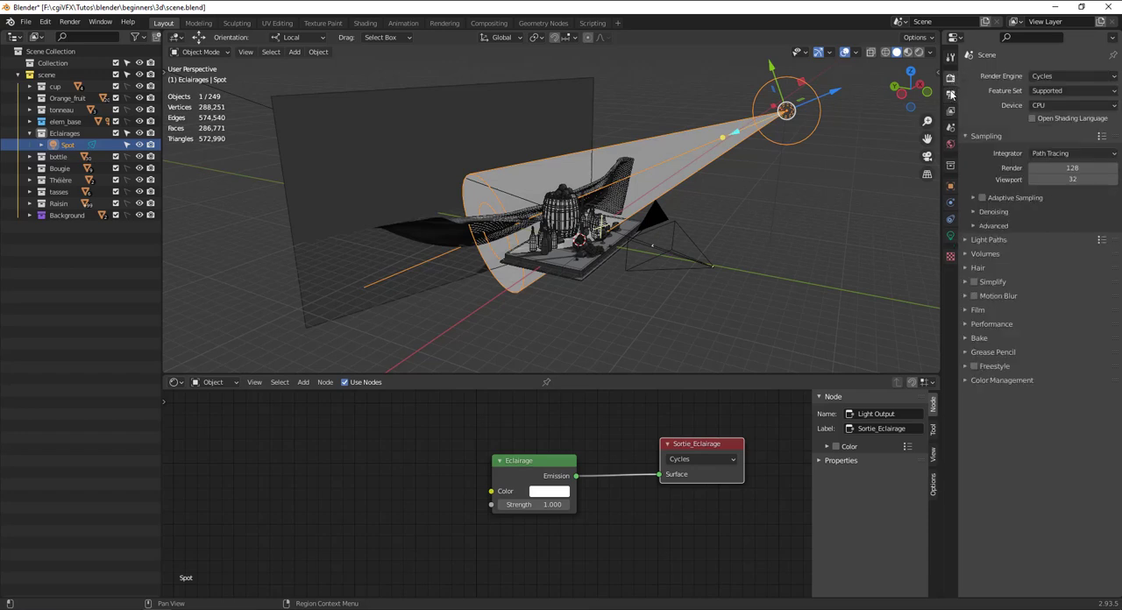
{"action": "left_click", "coordinate": [951, 95]}
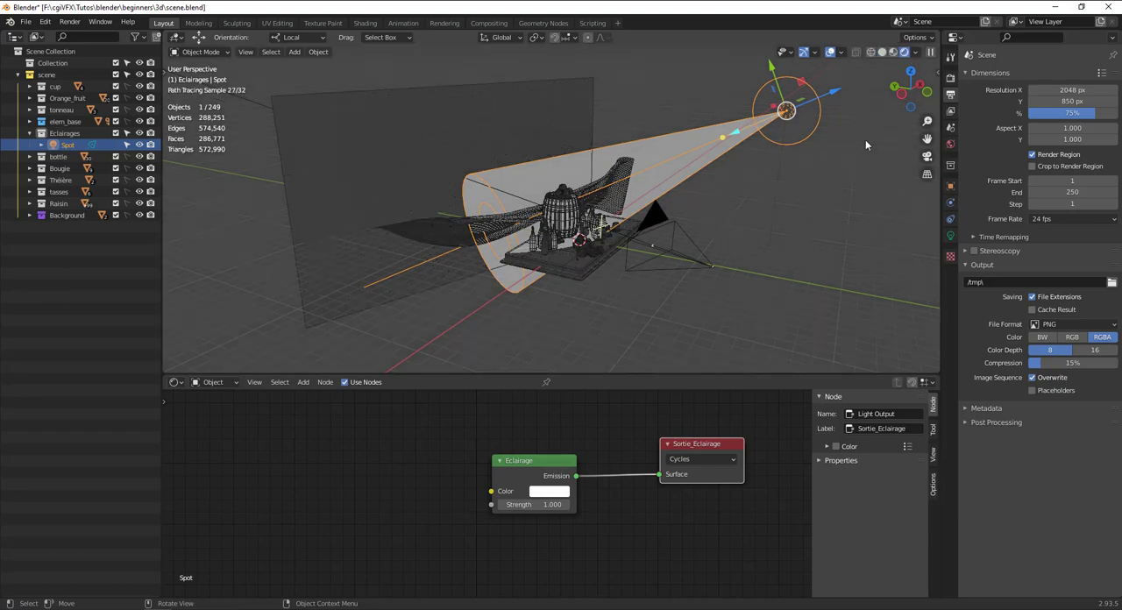
{"action": "scroll", "coordinate": [865, 139], "scroll_direction": "up", "scroll_amount": 5}
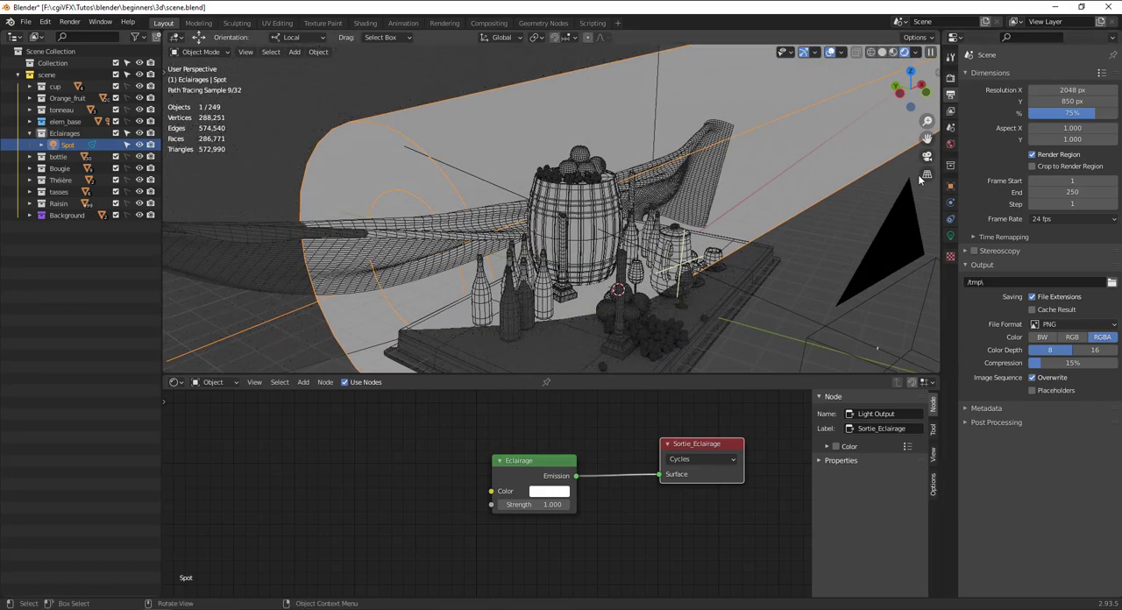
Turn off Show Cone in the Spot light's beam shape settings.
{"action": "left_click", "coordinate": [951, 235]}
{"action": "scroll", "coordinate": [850, 102], "scroll_direction": "down", "scroll_amount": 4}
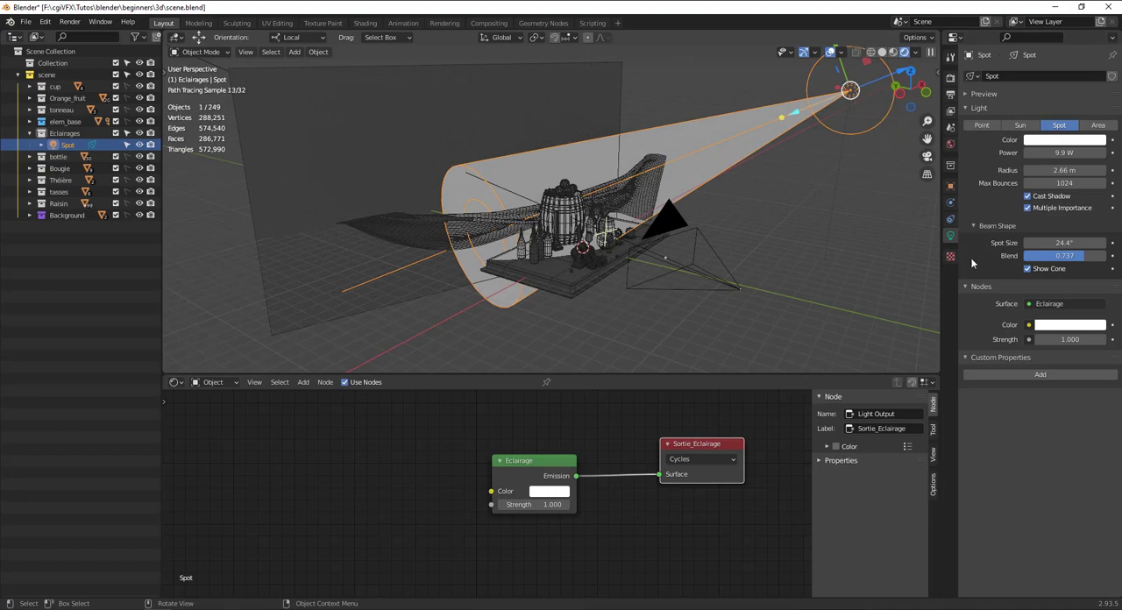
{"action": "left_click", "coordinate": [1027, 269]}
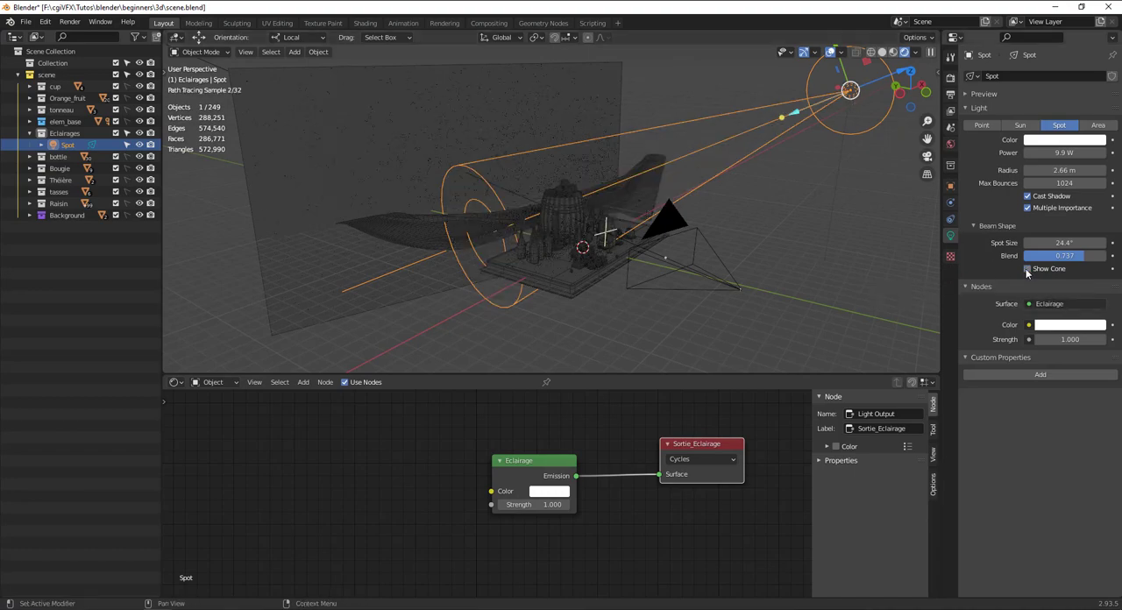
{"action": "mouse_move", "coordinate": [676, 283]}
{"action": "middle_mouse_down"}
{"action": "mouse_move", "coordinate": [623, 289]}
{"action": "mouse_move", "coordinate": [900, 231]}
{"action": "middle_mouse_up"}
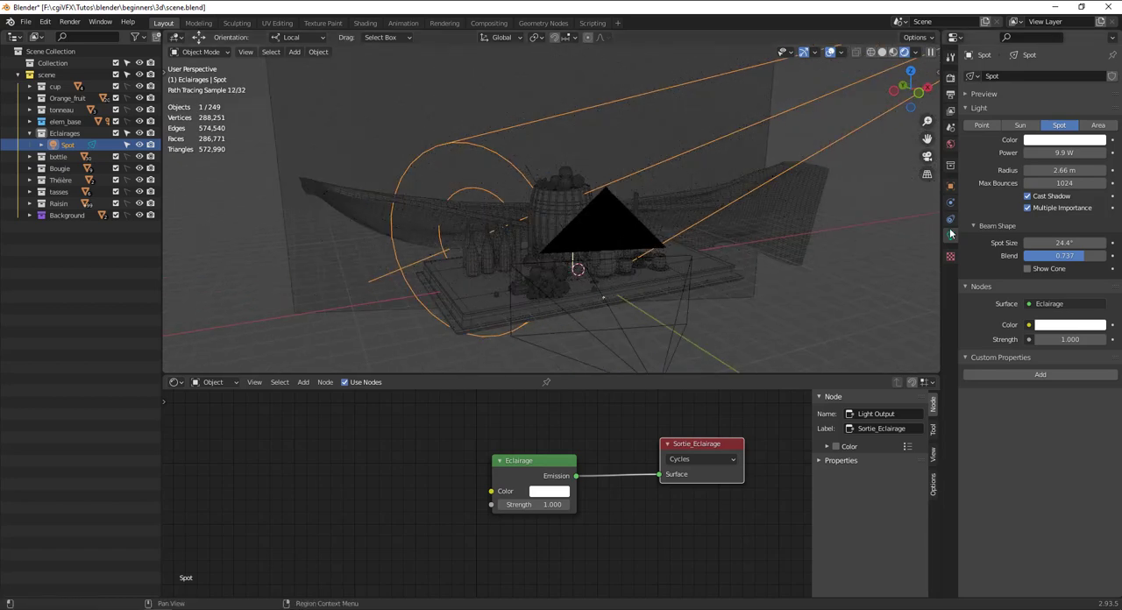
Expand the World preview and unlink the World data-block from the scene.
{"action": "left_click", "coordinate": [950, 145]}
{"action": "left_click", "coordinate": [1062, 144]}
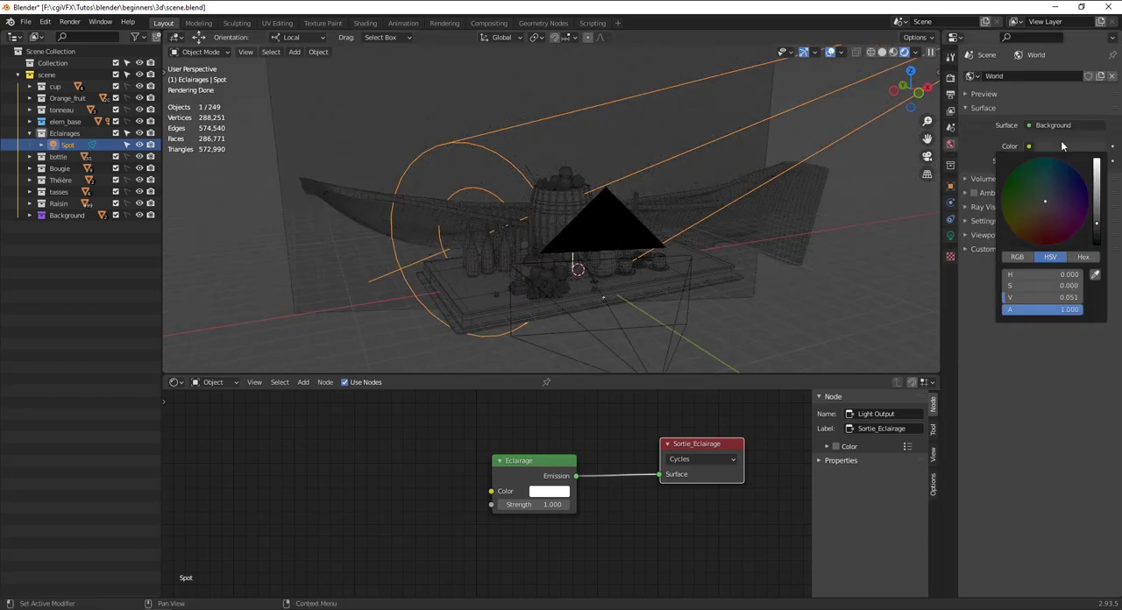
{"action": "left_click", "coordinate": [984, 94]}
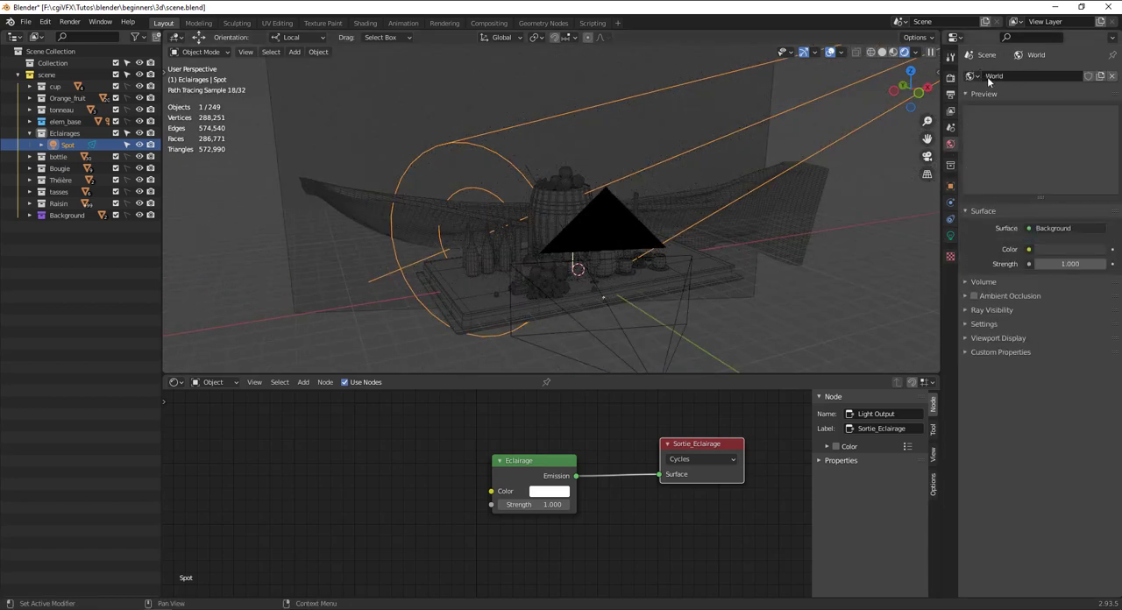
{"action": "left_click", "coordinate": [1114, 77]}
{"action": "middle_click_drag", "start_coordinate": [679, 195], "coordinate": [702, 202]}
Hide the floor grid in the 3D viewport's overlays.
{"action": "left_click", "coordinate": [841, 52]}
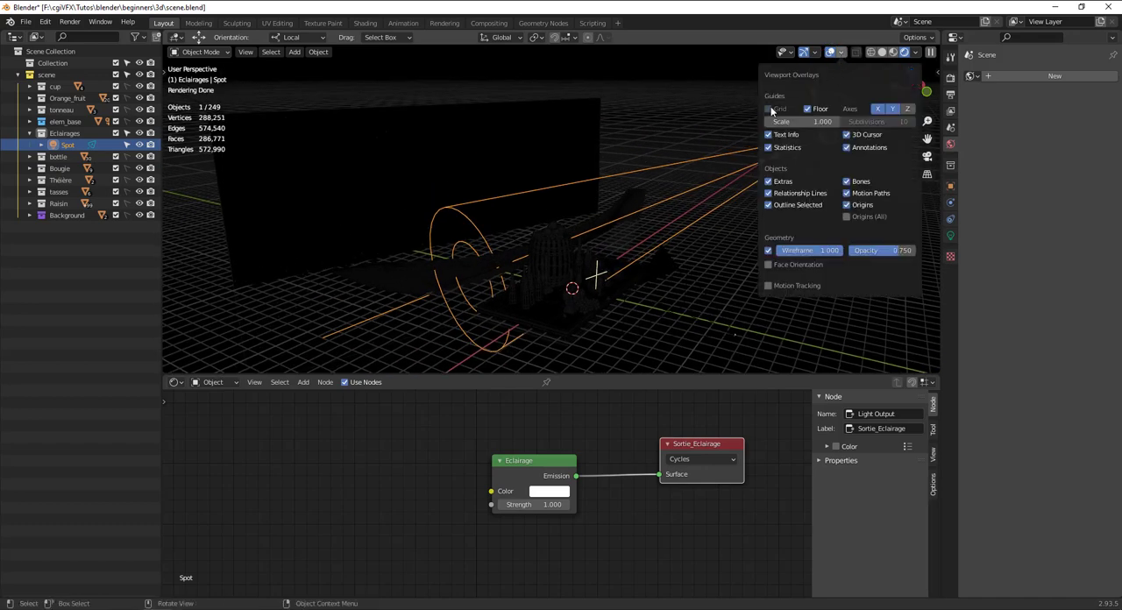
{"action": "left_click", "coordinate": [808, 108]}
{"action": "middle_click_drag", "start_coordinate": [613, 255], "coordinate": [590, 268]}
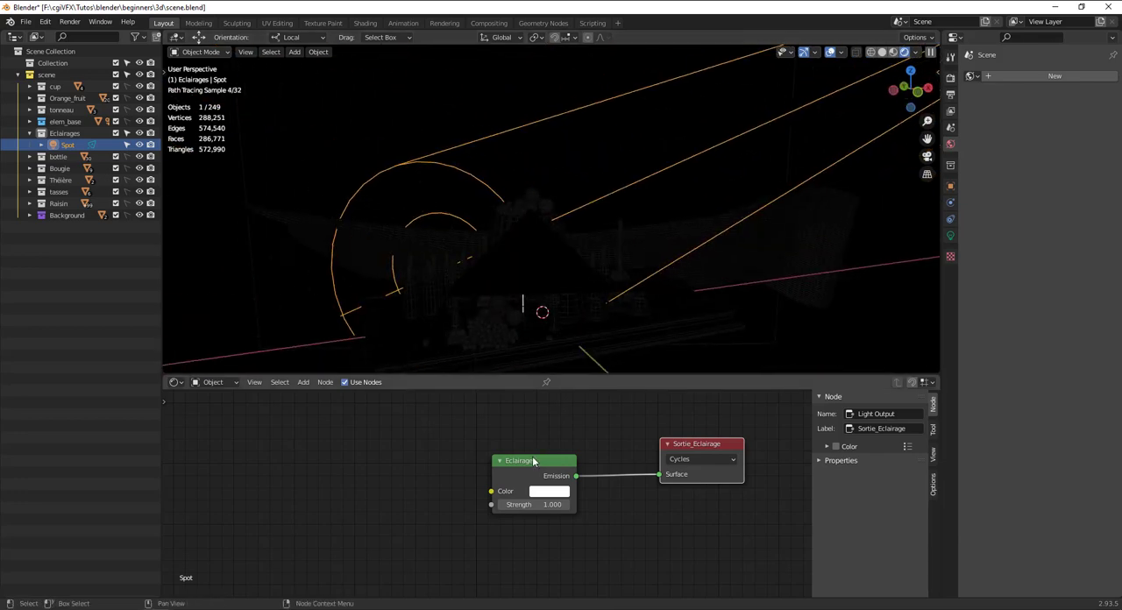
Move the Eclairage node closer to the output node and raise its emission strength to 608.7.
{"action": "left_click_drag", "start_coordinate": [524, 487], "coordinate": [706, 492]}
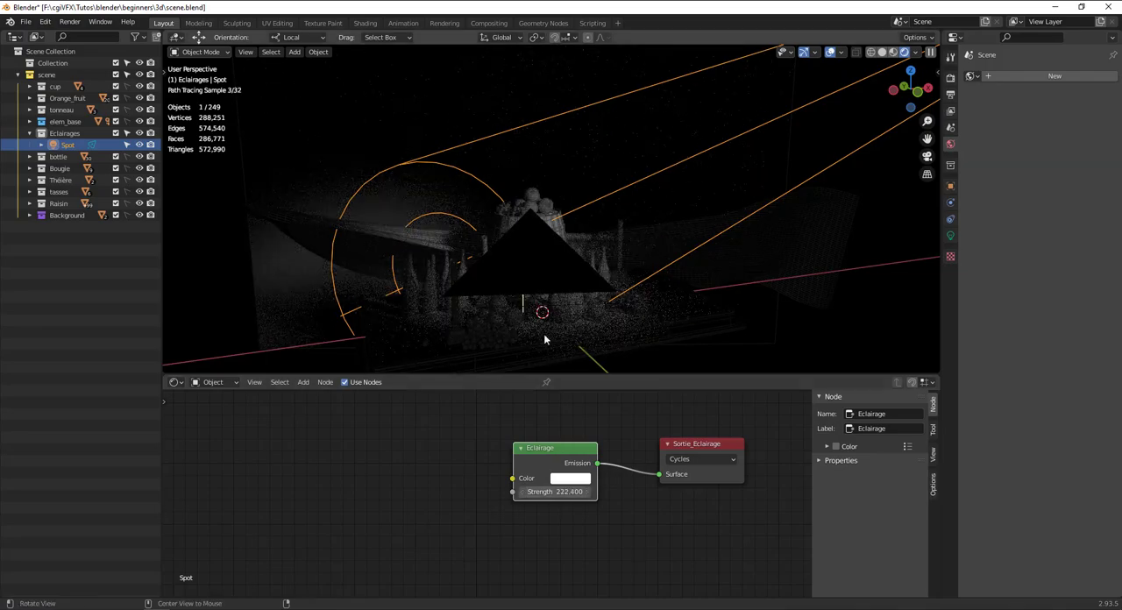
{"action": "middle_click_drag", "start_coordinate": [544, 339], "coordinate": [579, 333]}
{"action": "left_click_drag", "start_coordinate": [561, 492], "coordinate": [844, 492]}
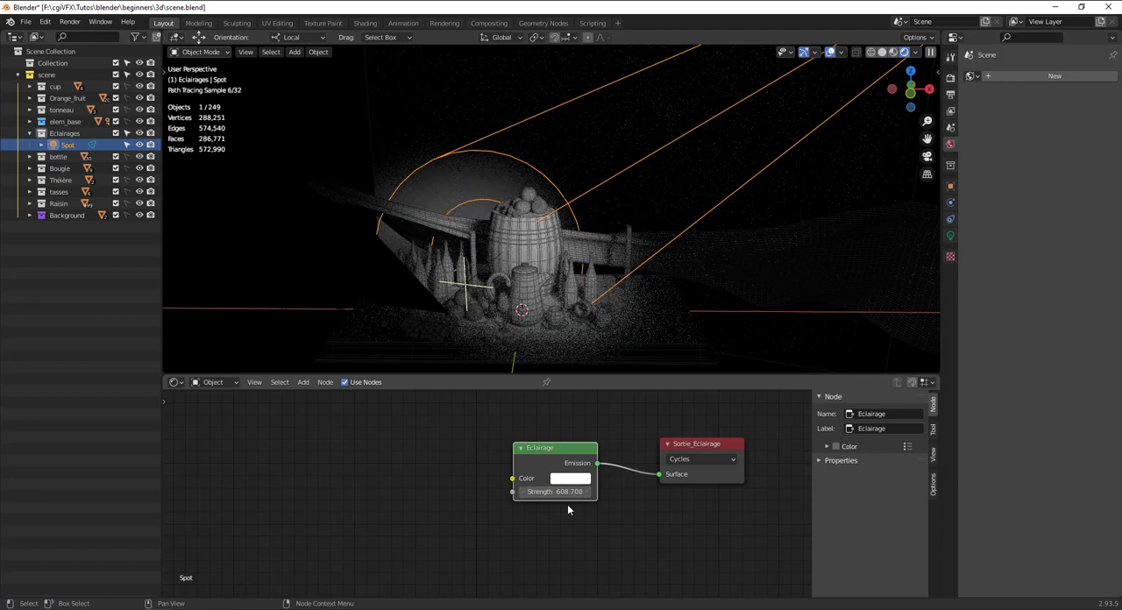
Set the Eclairage node's emission strength to 0.
{"action": "scroll", "coordinate": [567, 510], "scroll_direction": "up", "scroll_amount": 2}
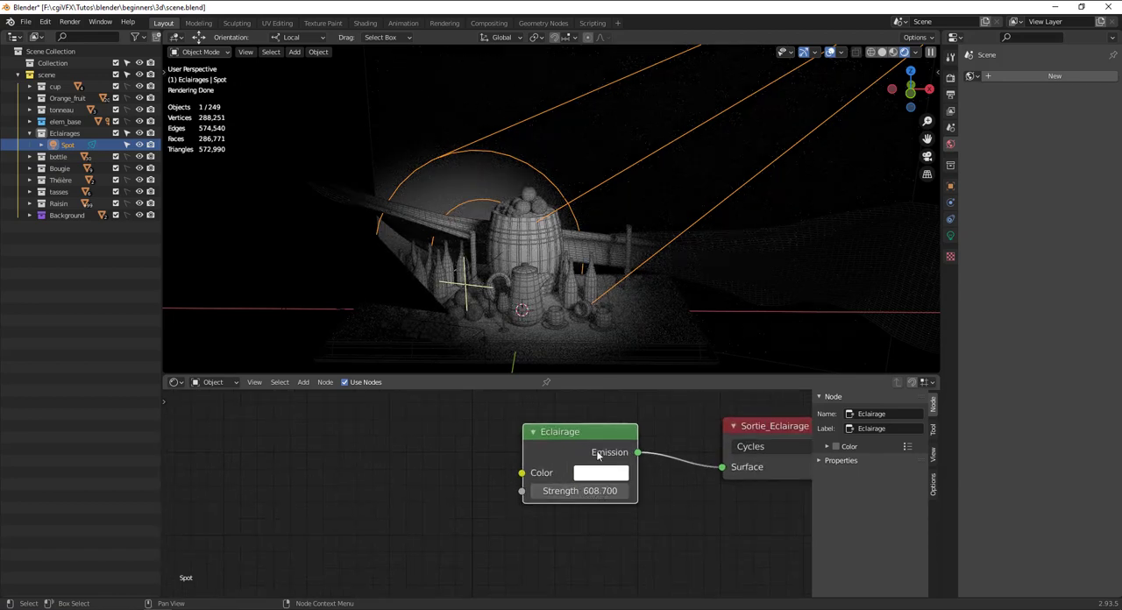
{"action": "scroll", "coordinate": [583, 489], "scroll_direction": "down", "scroll_amount": 2}
{"action": "middle_click_drag", "start_coordinate": [525, 307], "coordinate": [575, 358]}
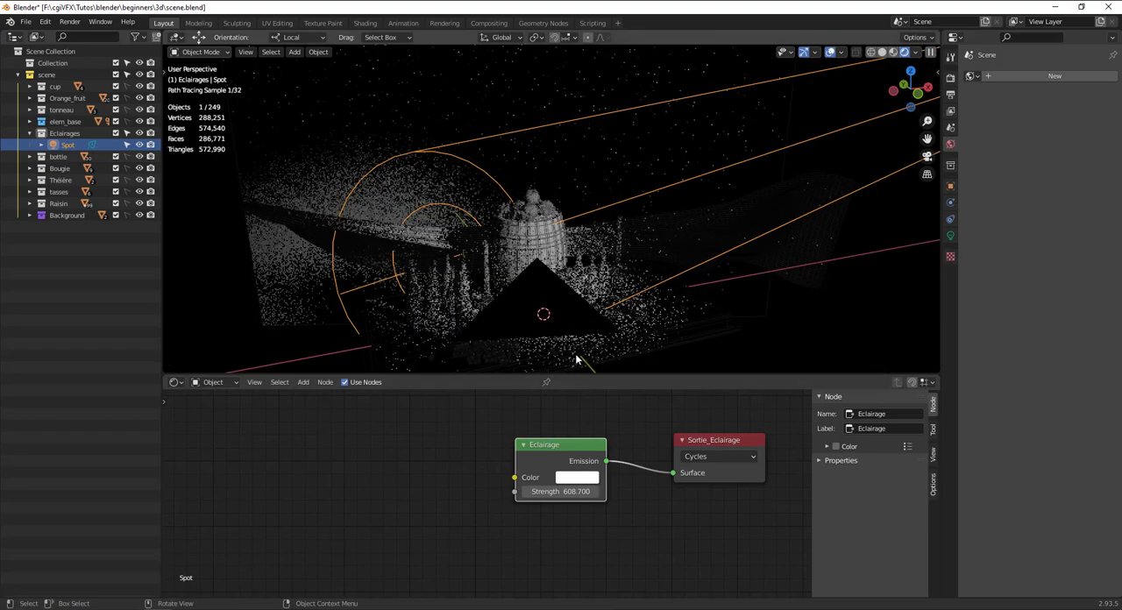
{"action": "left_click", "coordinate": [572, 491]}
{"action": "key", "text": "Return"}
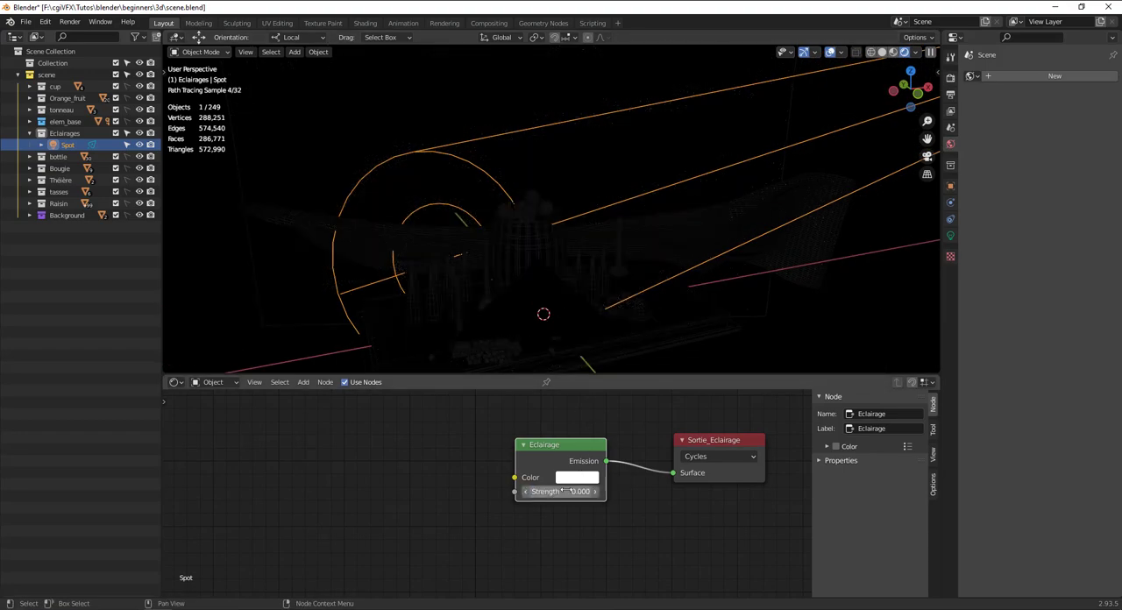
{"action": "left_click", "coordinate": [304, 384]}
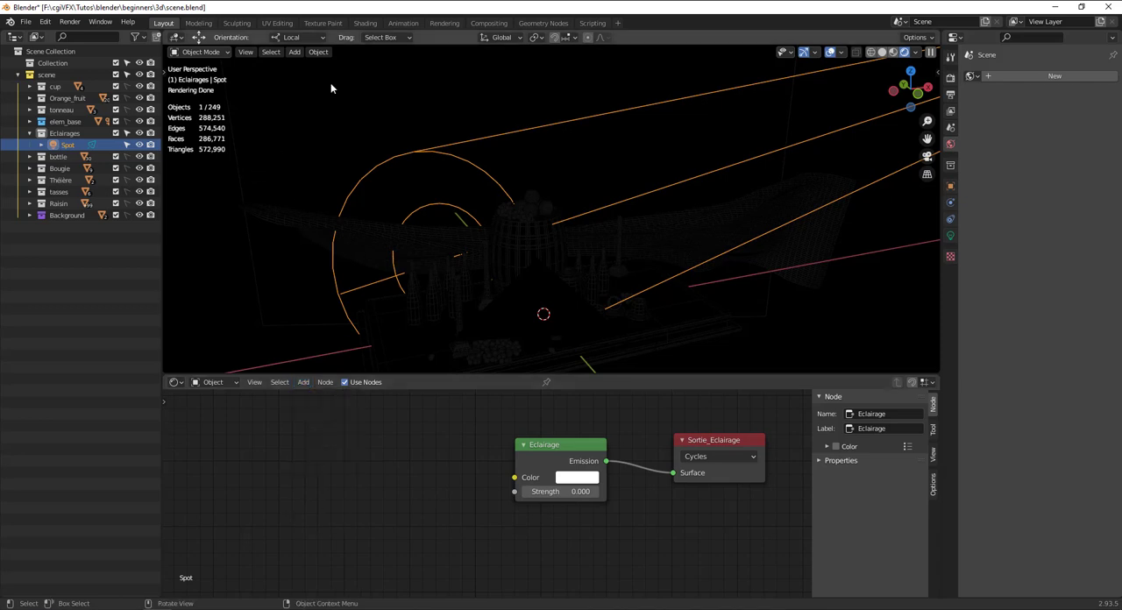
{"action": "left_click", "coordinate": [296, 52]}
{"action": "key", "text": "shift+a"}
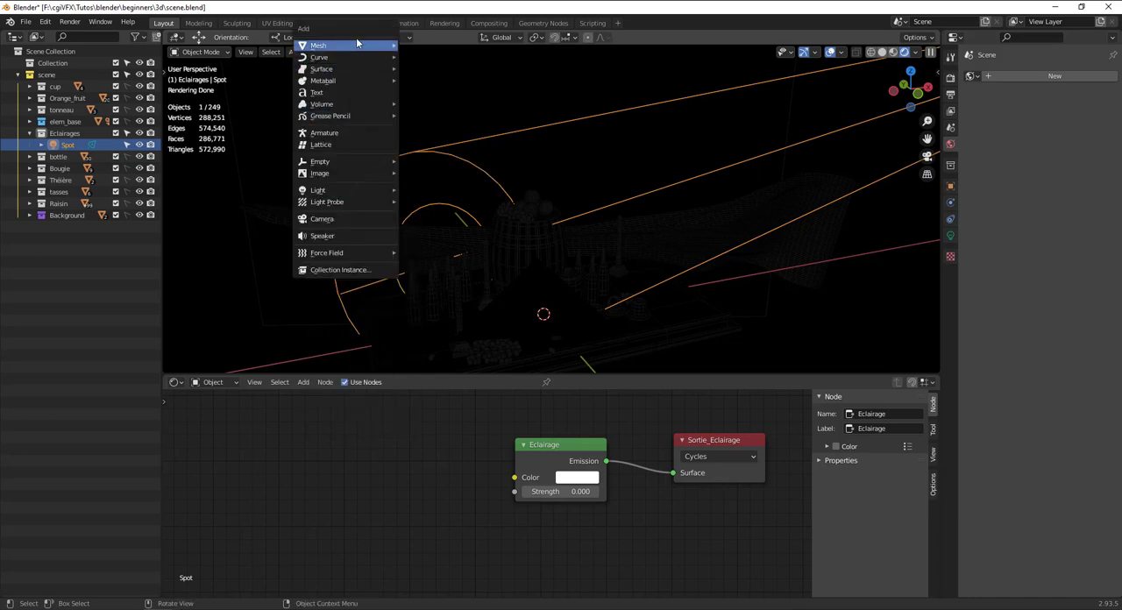
{"action": "mouse_move", "coordinate": [351, 45]}
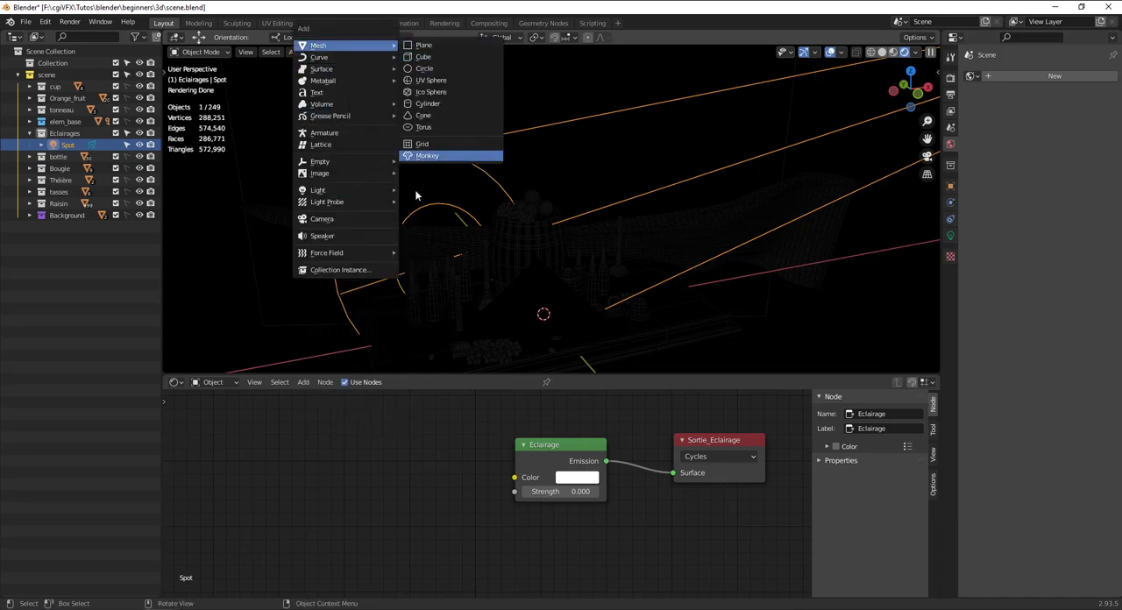
{"action": "left_click", "coordinate": [177, 383]}
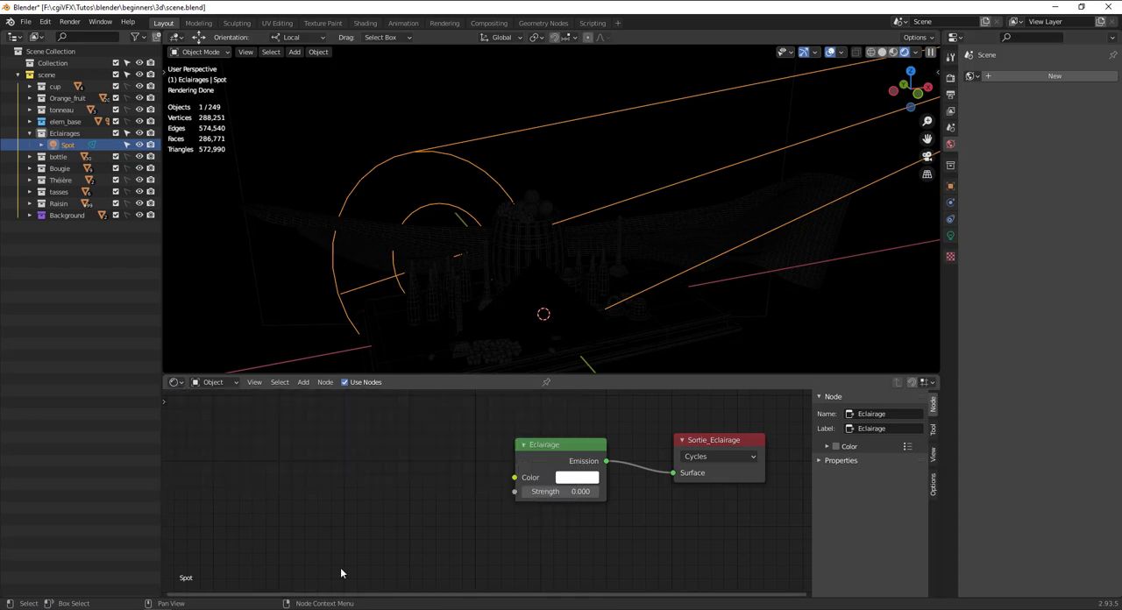
{"action": "left_click", "coordinate": [176, 384]}
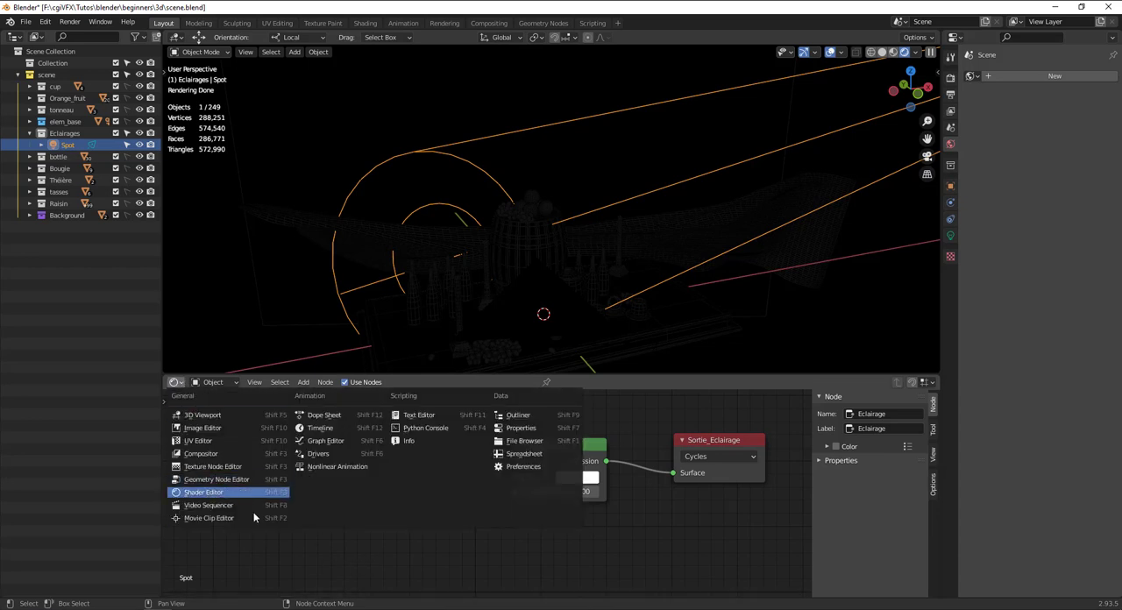
{"action": "key", "text": "shift+a"}
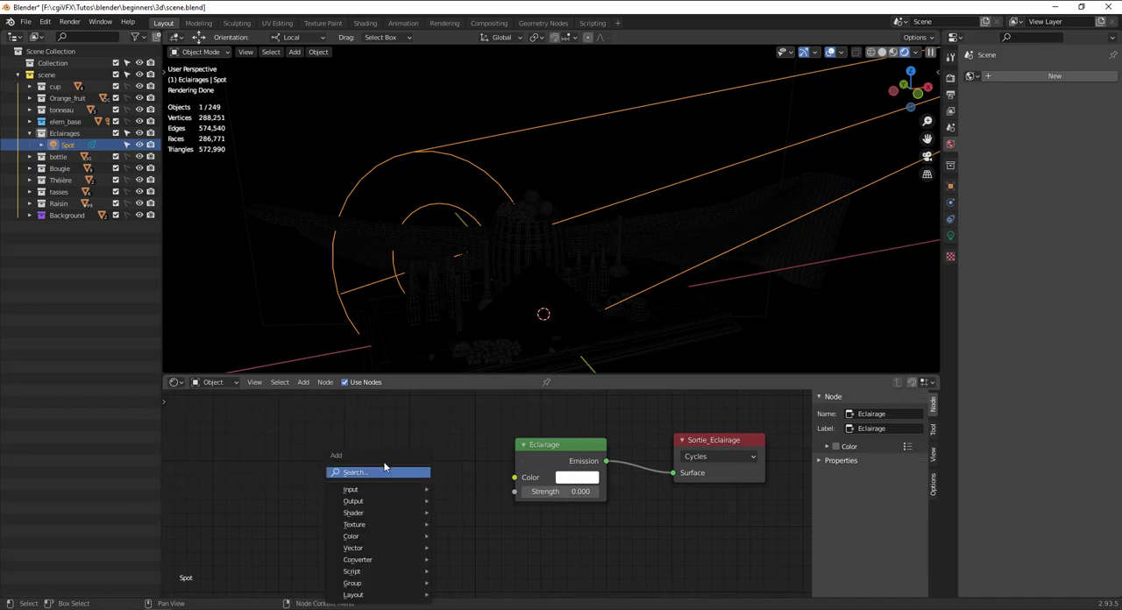
{"action": "left_click_drag", "start_coordinate": [386, 458], "coordinate": [340, 431]}
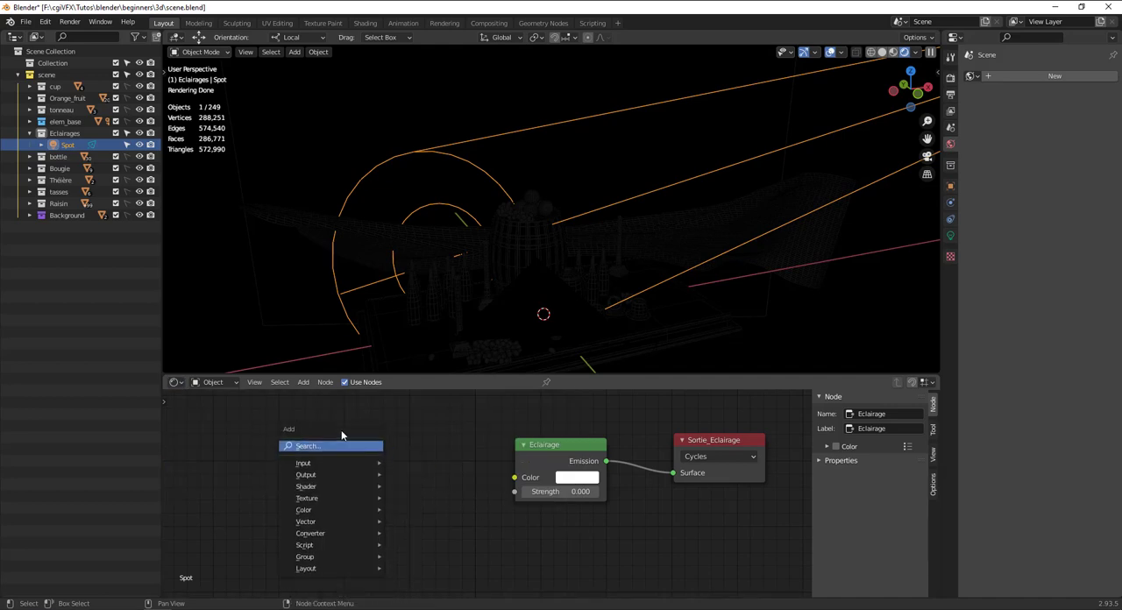
{"action": "left_click", "coordinate": [312, 386]}
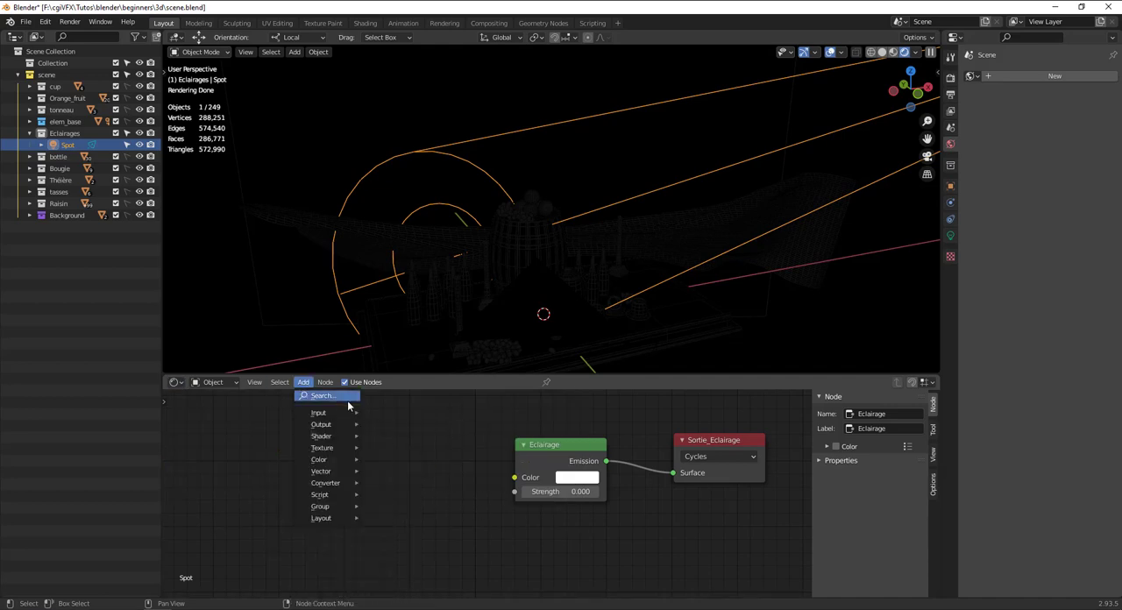
{"action": "left_click", "coordinate": [304, 385]}
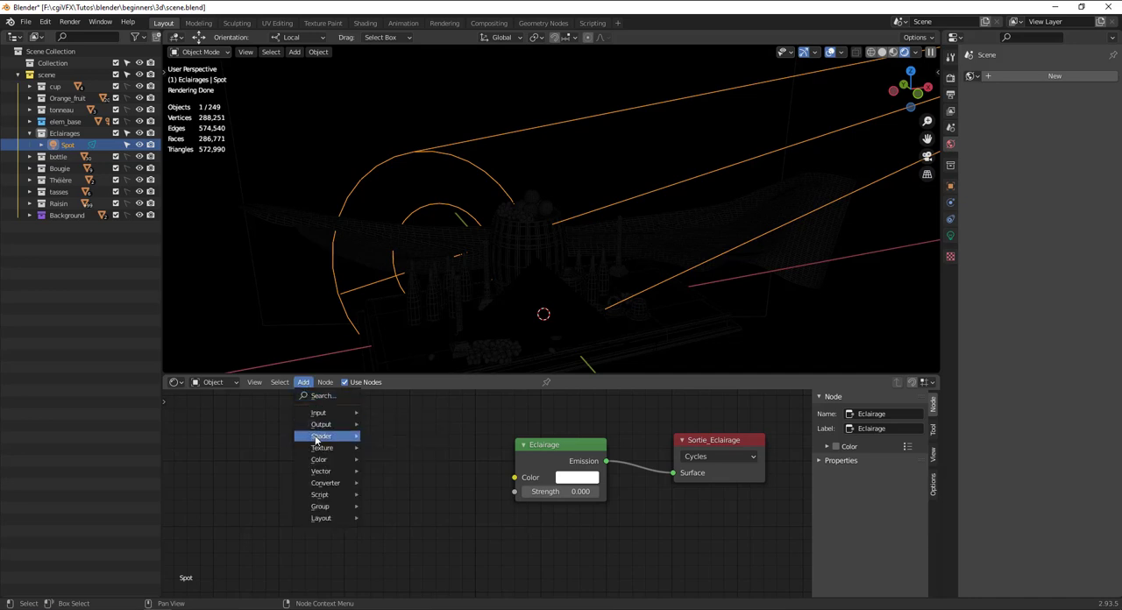
{"action": "mouse_move", "coordinate": [319, 441]}
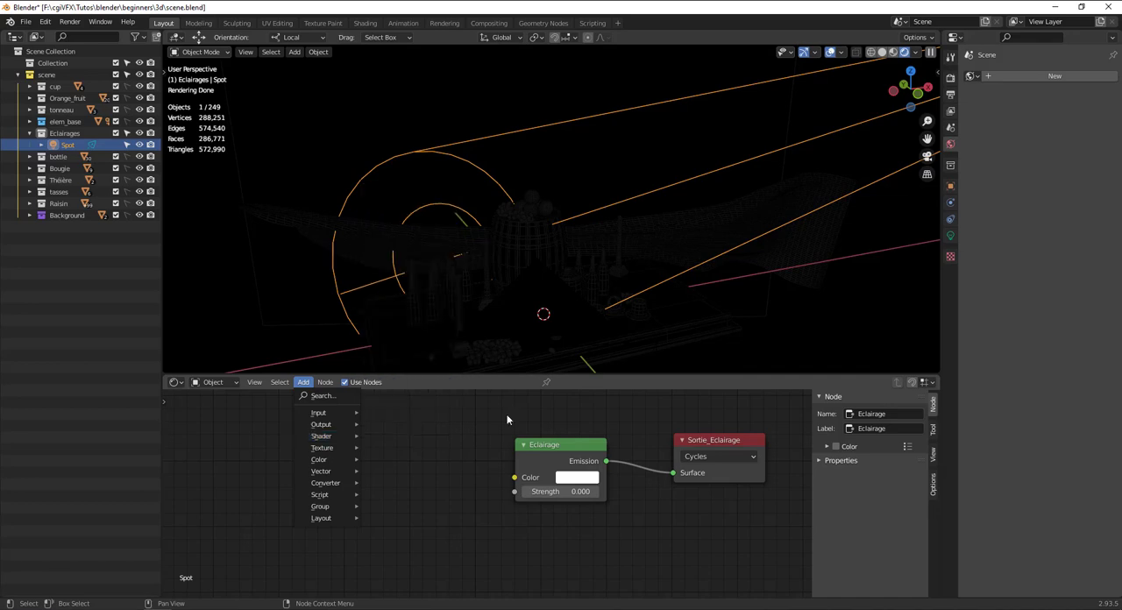
{"action": "left_click", "coordinate": [302, 382]}
{"action": "key", "text": "shift+a"}
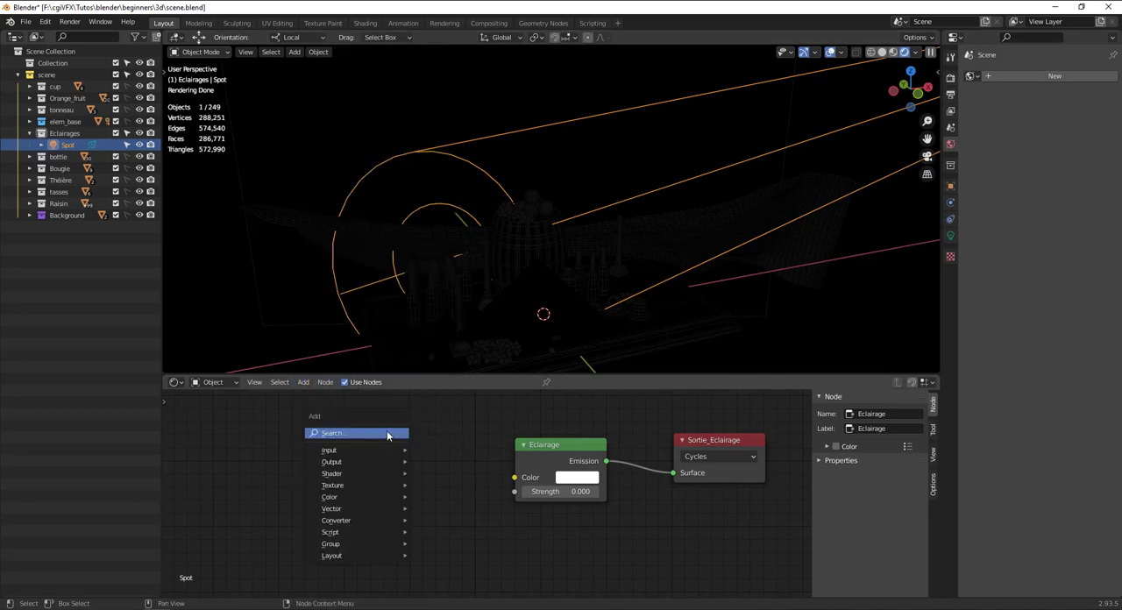
{"action": "left_click", "coordinate": [387, 433]}
{"action": "type", "text": "light"}
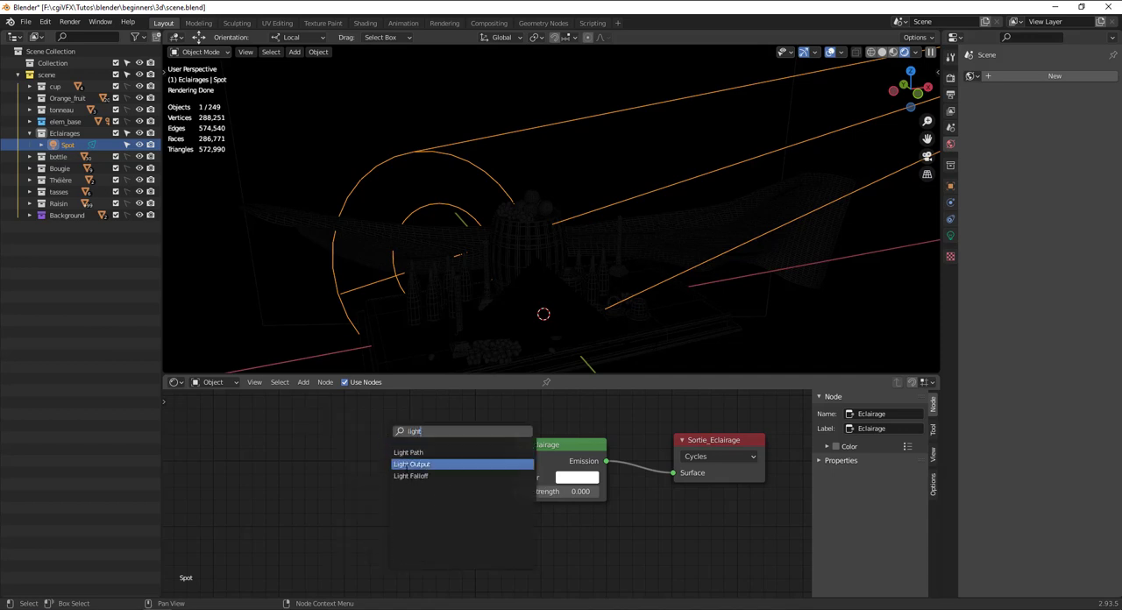
{"action": "left_click", "coordinate": [413, 464]}
{"action": "right_click", "coordinate": [407, 470]}
Add a Light Falloff node to the spot's node tree, placing it before the Eclairage node with space between them.
{"action": "key", "text": "shift+a"}
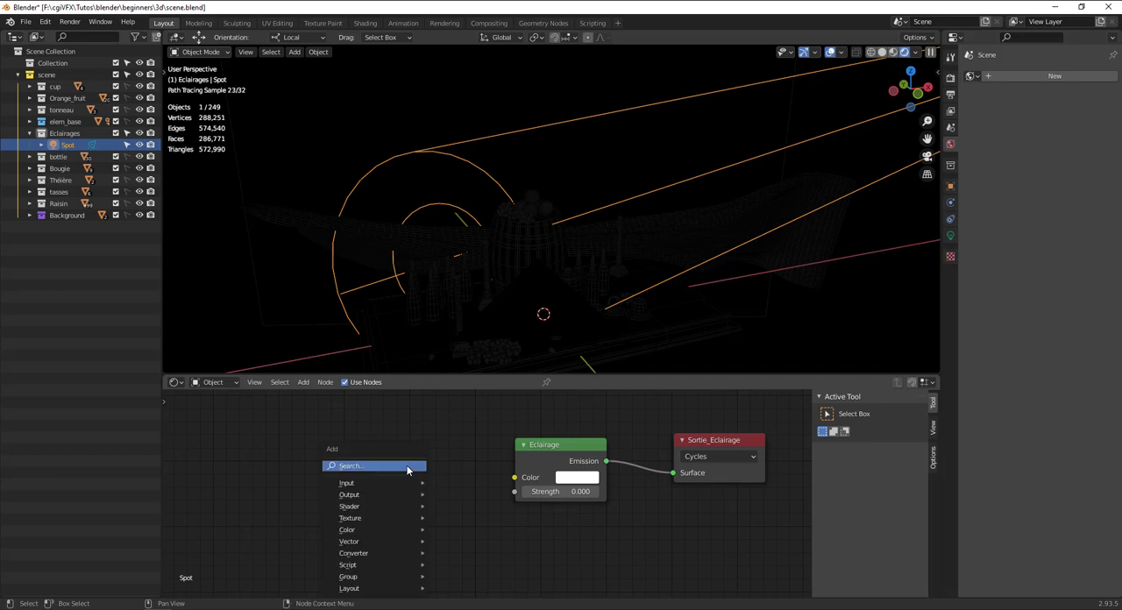
{"action": "left_click", "coordinate": [407, 468]}
{"action": "type", "text": "light"}
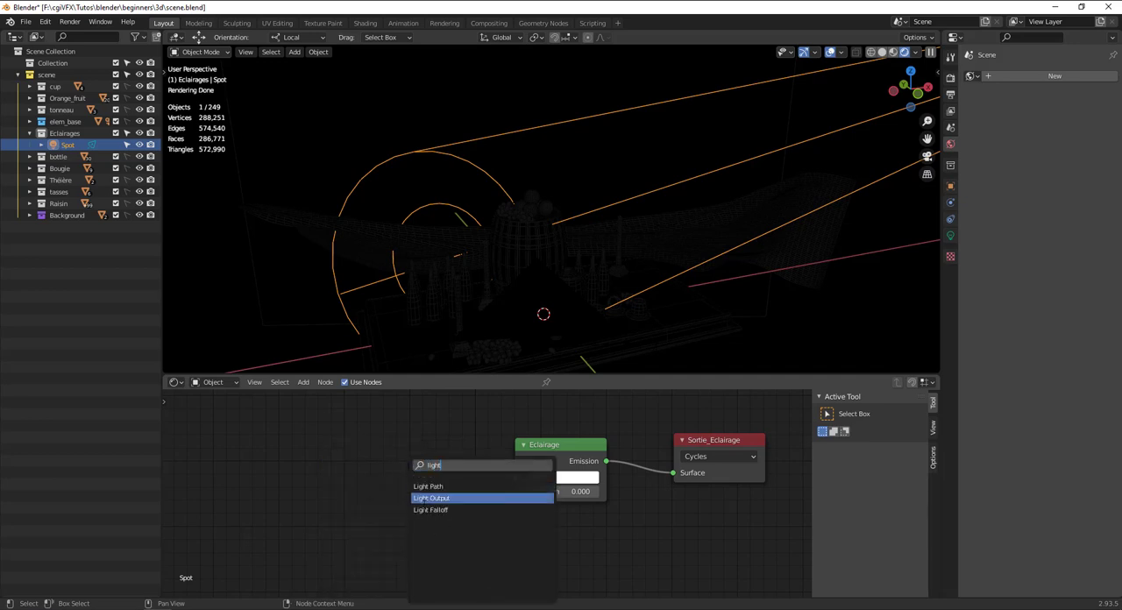
{"action": "left_click", "coordinate": [438, 510]}
{"action": "left_click", "coordinate": [364, 510]}
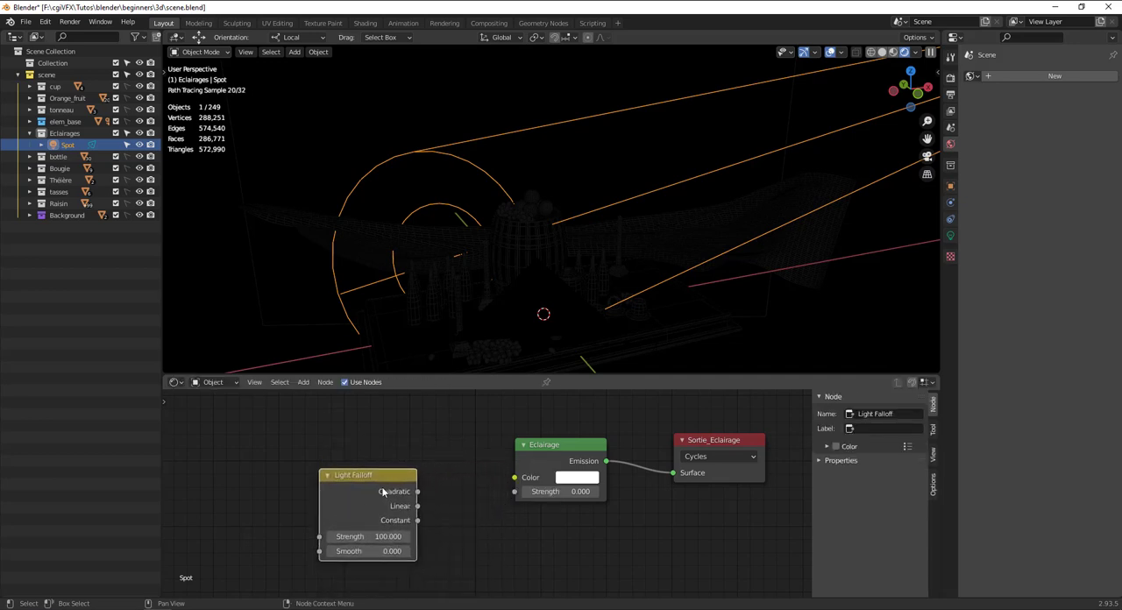
{"action": "left_click_drag", "start_coordinate": [383, 493], "coordinate": [412, 489]}
{"action": "left_click_drag", "start_coordinate": [542, 465], "coordinate": [517, 467]}
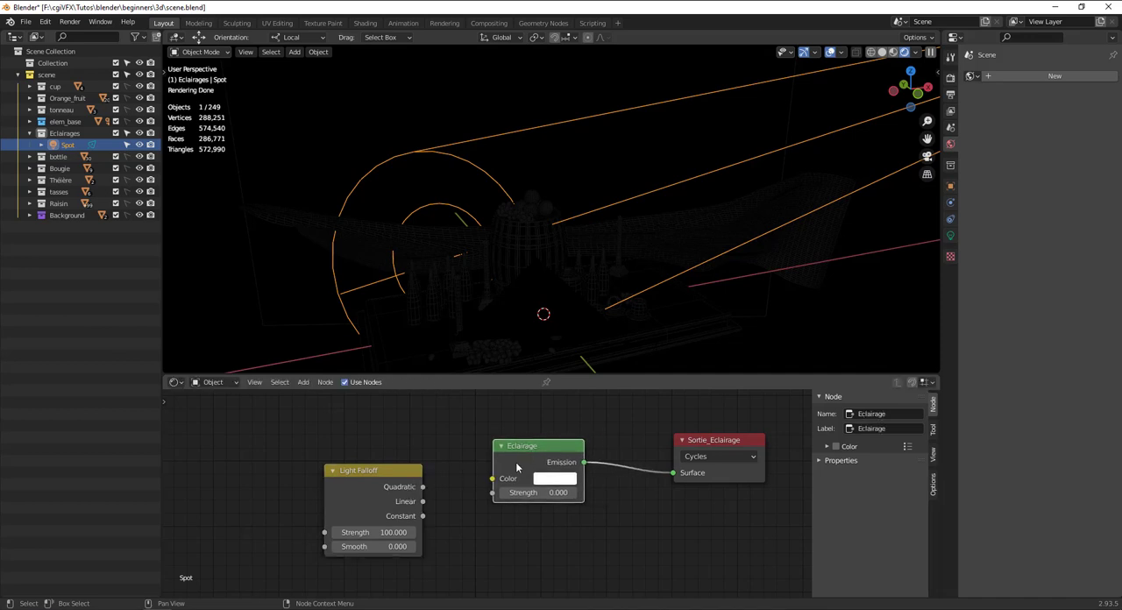
Set the Eclairage node's emission strength to 500 and check the lit scene from another angle.
{"action": "left_click", "coordinate": [422, 493]}
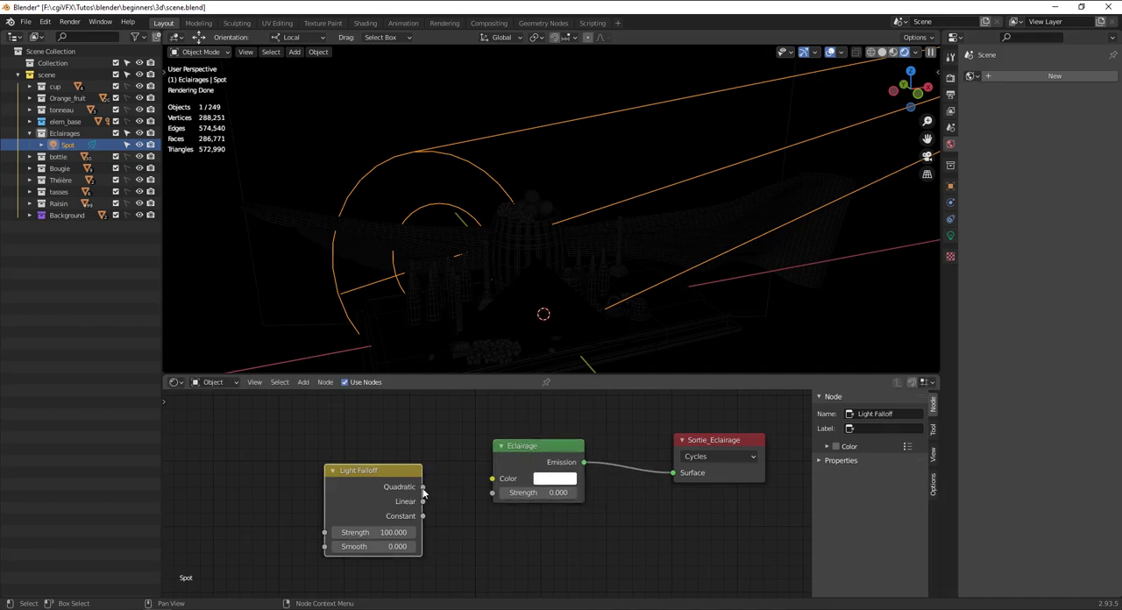
{"action": "left_click_drag", "start_coordinate": [537, 493], "coordinate": [606, 493]}
{"action": "left_click", "coordinate": [540, 493]}
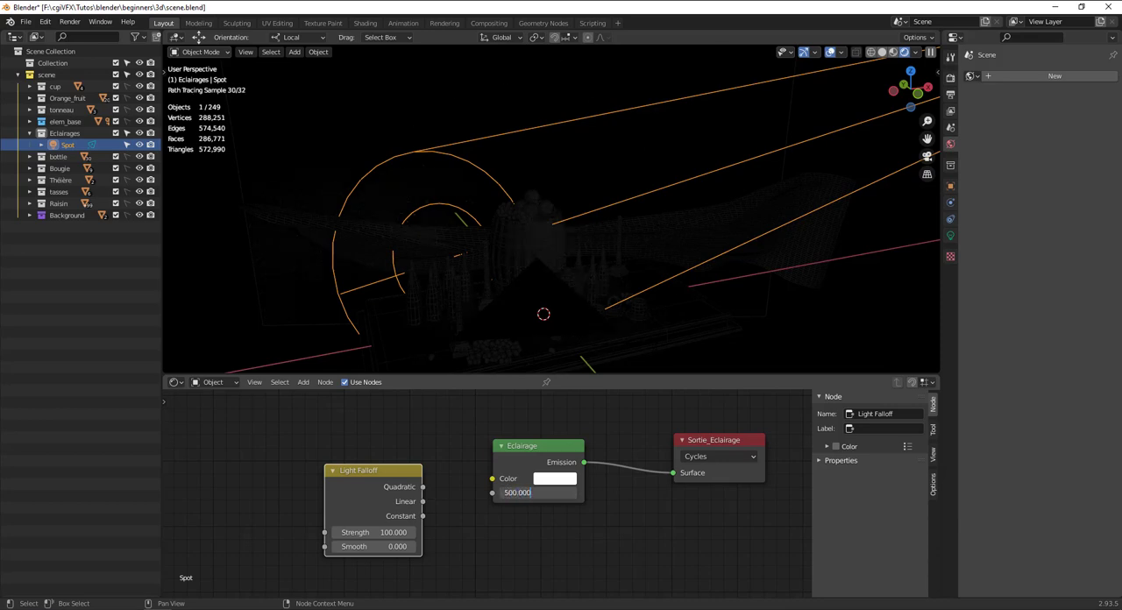
{"action": "key", "text": "Return"}
{"action": "middle_click_drag", "start_coordinate": [597, 304], "coordinate": [552, 305]}
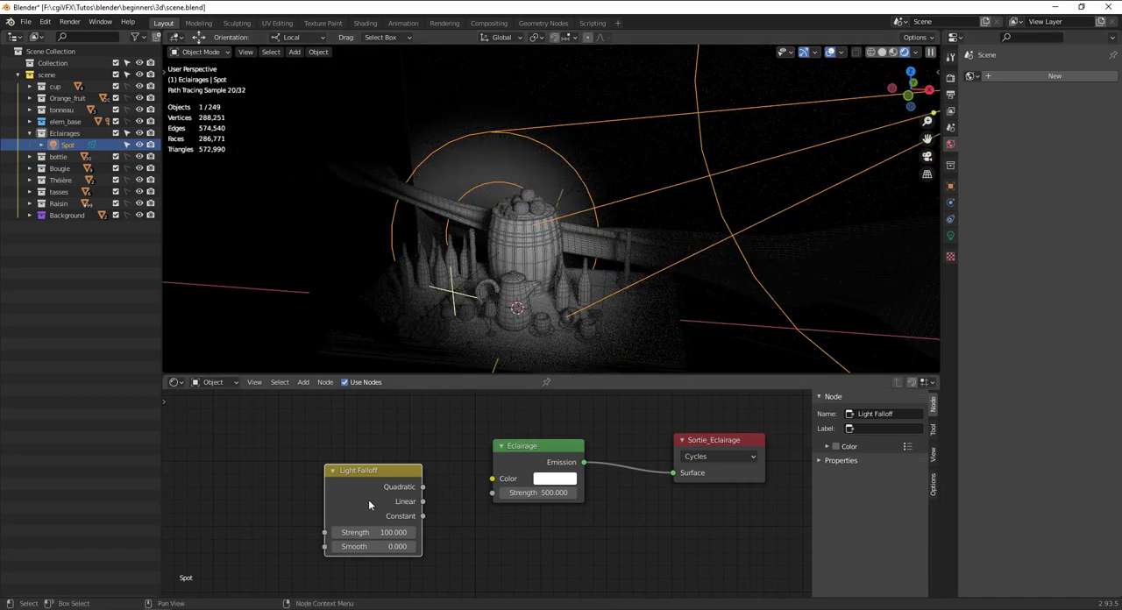
Set the Eclairage node's strength to 1 and connect the Light Falloff's Quadratic output to its Strength input.
{"action": "left_click", "coordinate": [535, 493]}
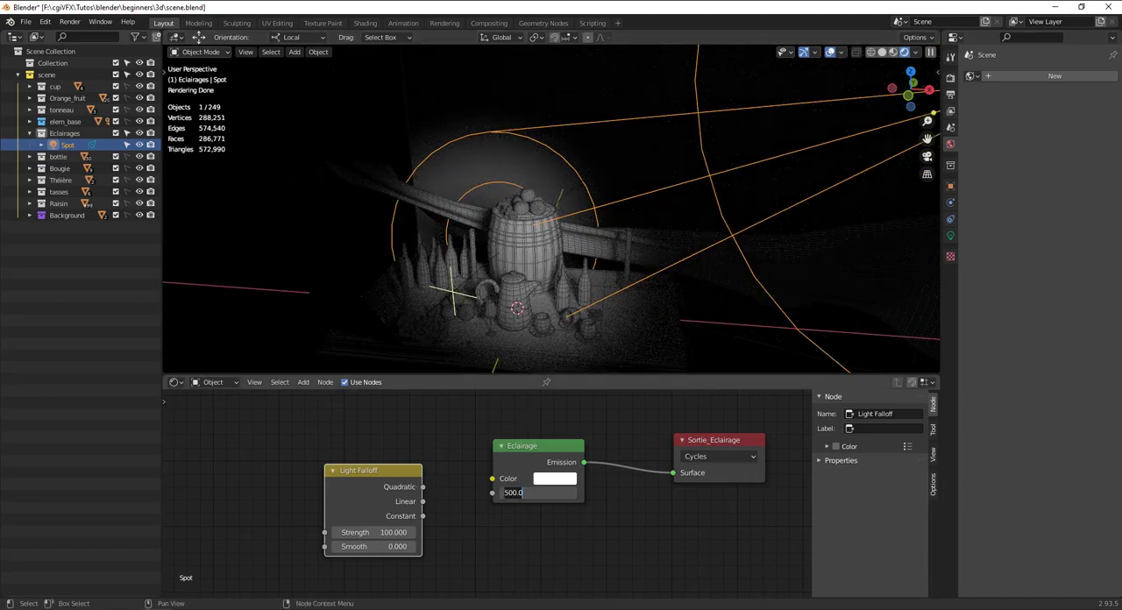
{"action": "type", "text": "1"}
{"action": "key", "text": "Return"}
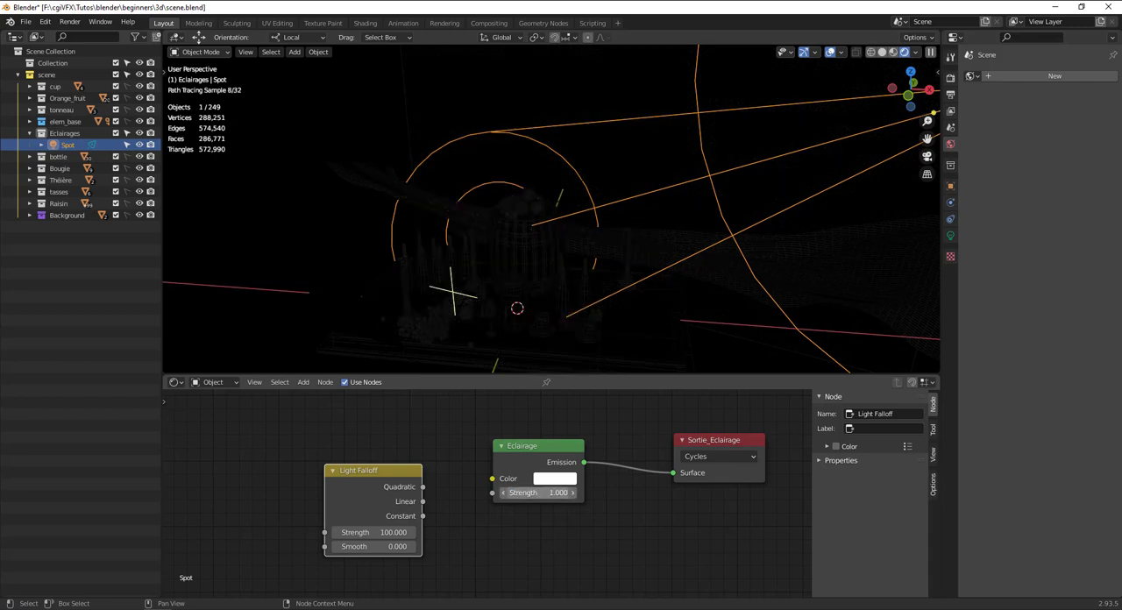
{"action": "mouse_move", "coordinate": [422, 488]}
{"action": "left_mouse_down"}
{"action": "mouse_move", "coordinate": [483, 481]}
{"action": "mouse_move", "coordinate": [465, 498]}
{"action": "mouse_move", "coordinate": [406, 491]}
{"action": "left_mouse_up"}
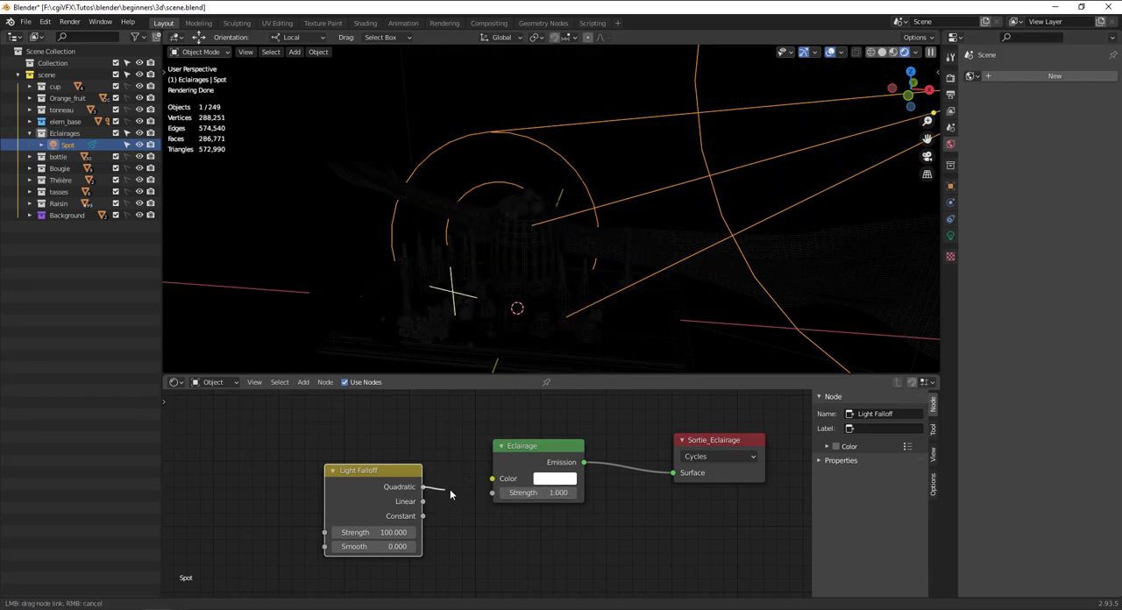
{"action": "left_click_drag", "start_coordinate": [492, 499], "coordinate": [492, 494]}
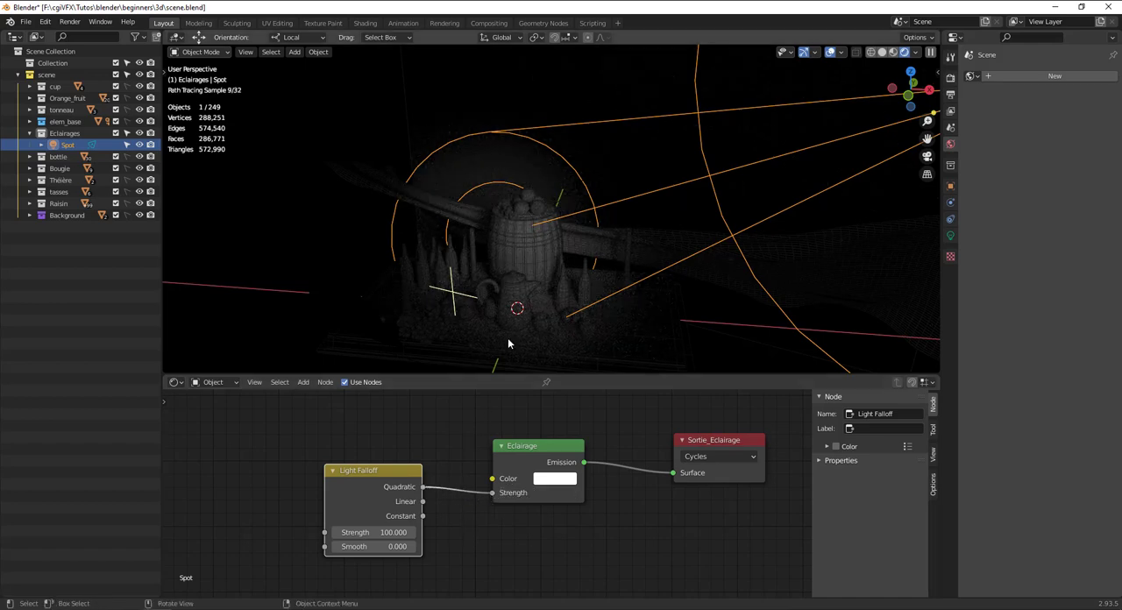
{"action": "left_click_drag", "start_coordinate": [395, 475], "coordinate": [400, 482]}
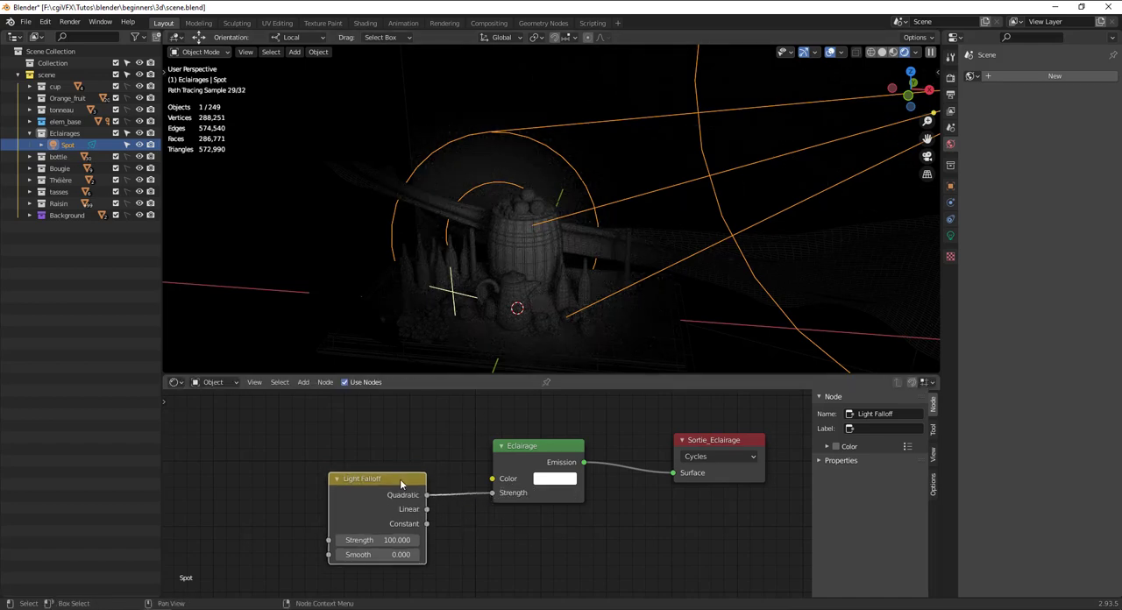
Raise the Light Falloff's strength to 1672.7 and smooth to 136.3, feeding the Eclairage strength from its Linear output instead.
{"action": "middle_click_drag", "start_coordinate": [476, 333], "coordinate": [509, 337]}
{"action": "left_click_drag", "start_coordinate": [377, 541], "coordinate": [421, 555]}
{"action": "left_click_drag", "start_coordinate": [428, 509], "coordinate": [488, 495]}
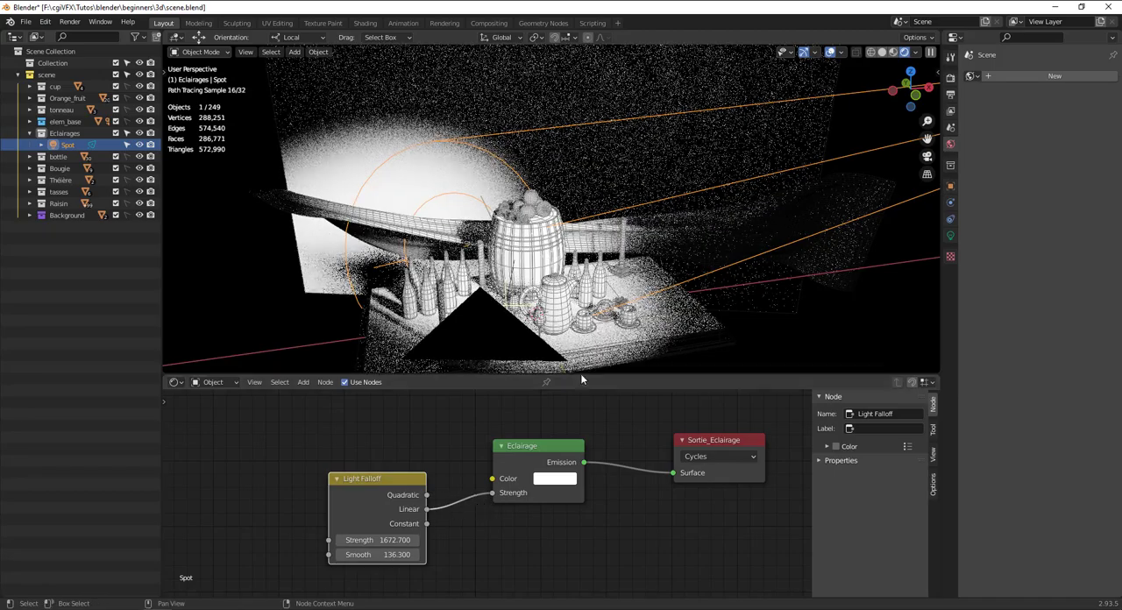
Turn off the wireframe overlay and show the scene through the camera, fitted to the viewport.
{"action": "scroll", "coordinate": [589, 235], "scroll_direction": "up", "scroll_amount": 4}
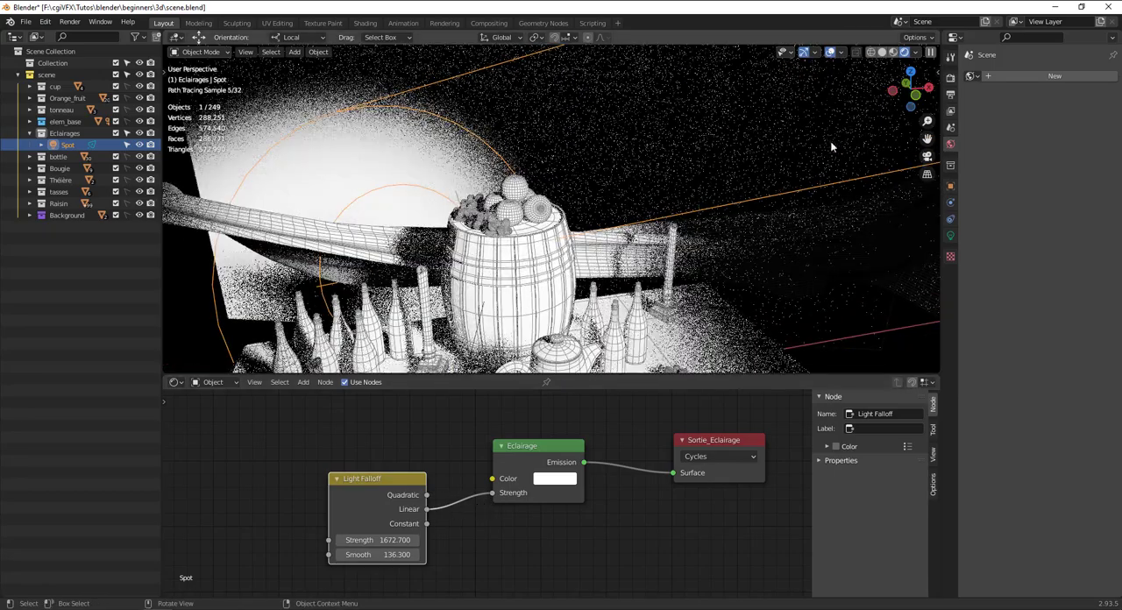
{"action": "left_click", "coordinate": [843, 54]}
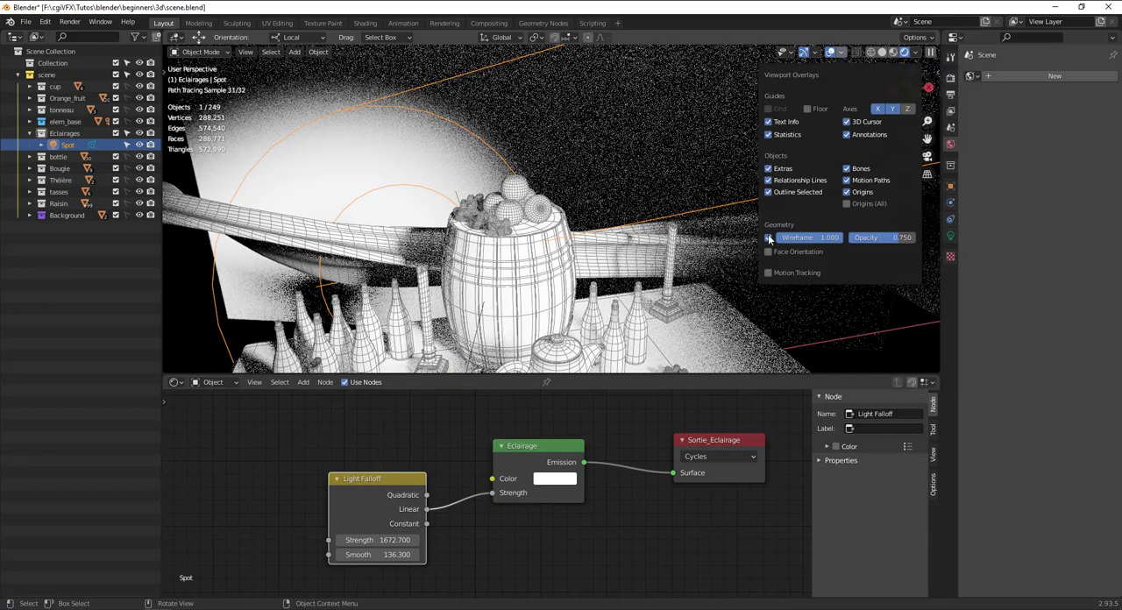
{"action": "left_click", "coordinate": [769, 238]}
{"action": "middle_click_drag", "start_coordinate": [518, 275], "coordinate": [527, 286]}
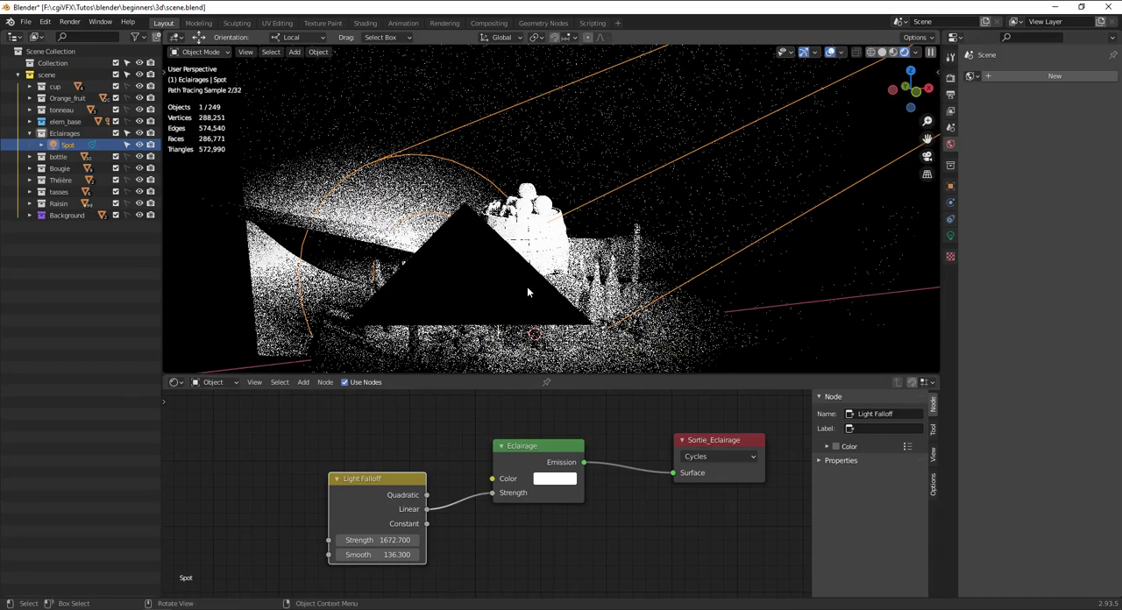
{"action": "key", "text": "KP_0"}
{"action": "key", "text": "Home"}
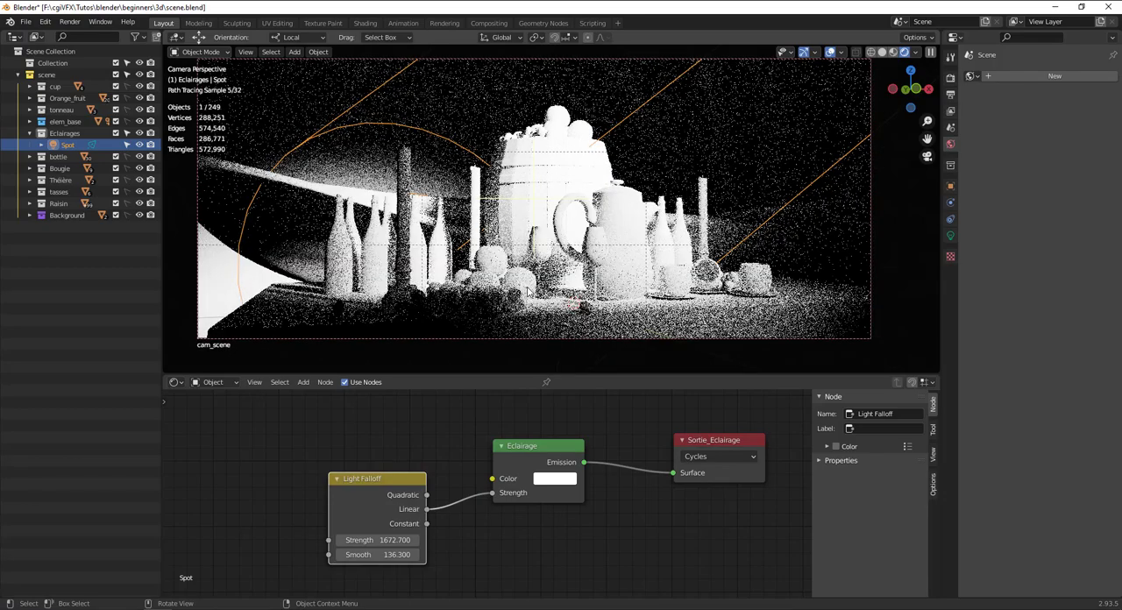
Try the Light Falloff's Constant output as the Eclairage strength source, and reconnect the Linear output.
{"action": "left_click_drag", "start_coordinate": [419, 523], "coordinate": [501, 492]}
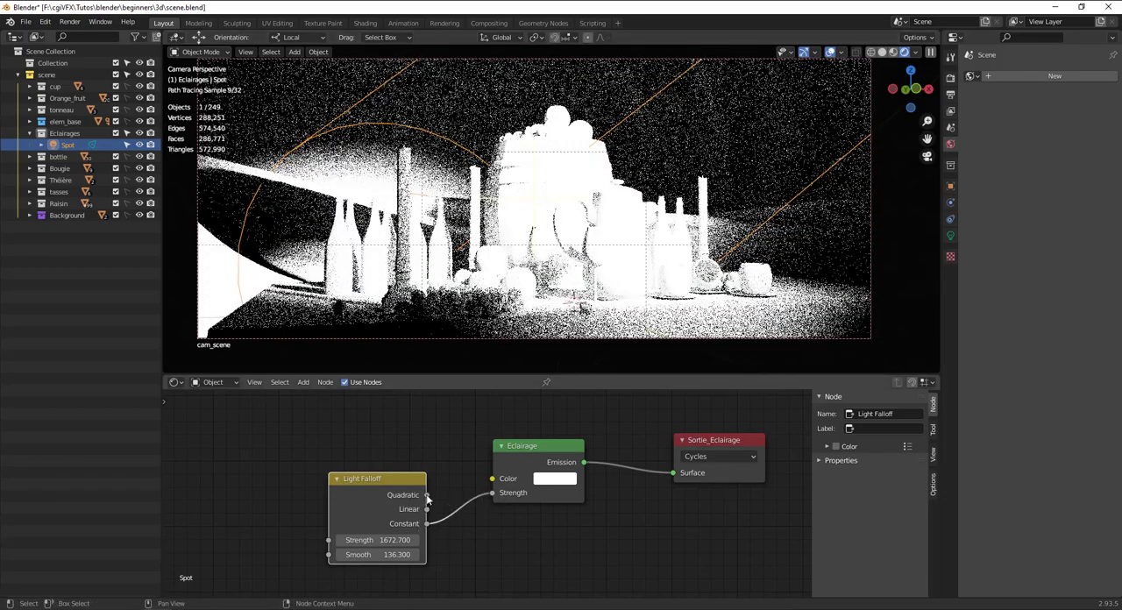
{"action": "left_click_drag", "start_coordinate": [426, 509], "coordinate": [492, 494]}
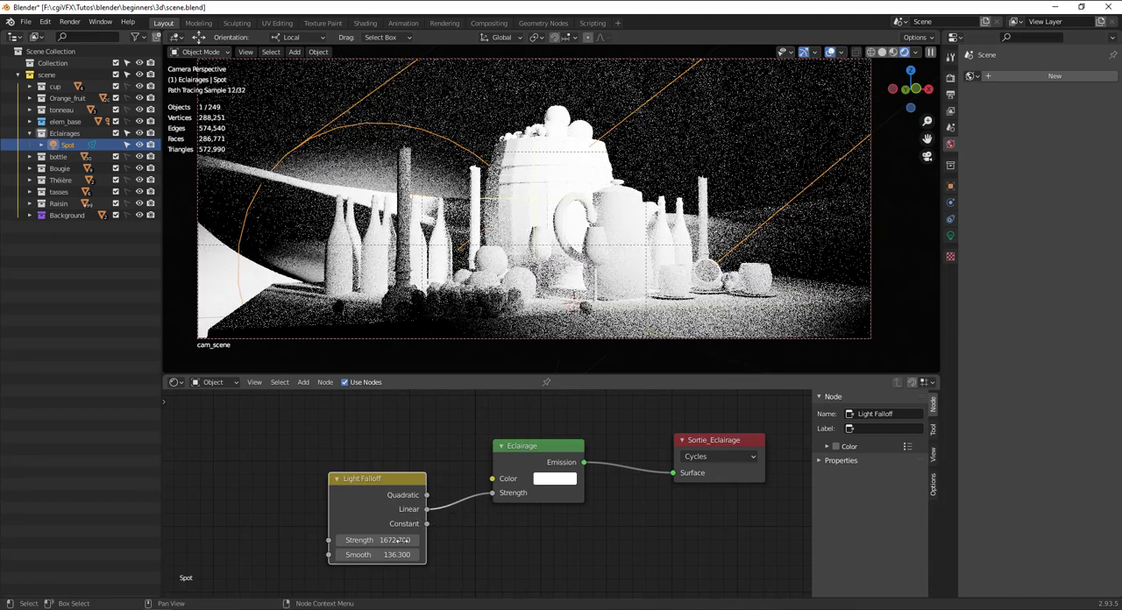
Try Light Falloff strengths of 1 and 10 on the camera view of the still life.
{"action": "left_click", "coordinate": [392, 540]}
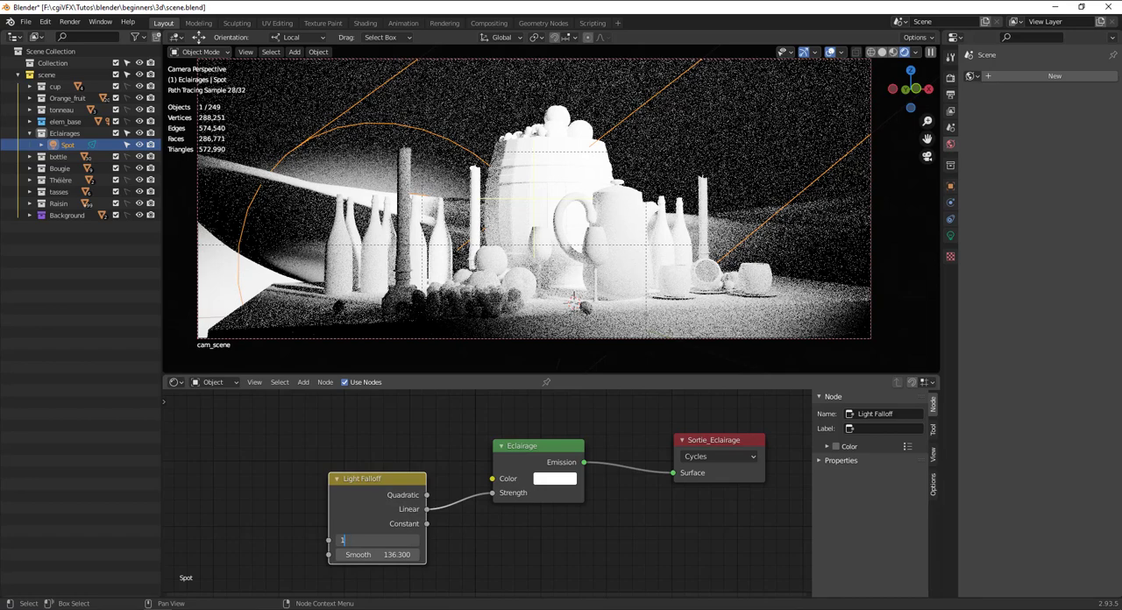
{"action": "type", "text": "1"}
{"action": "key", "text": "Return"}
{"action": "left_click", "coordinate": [392, 540]}
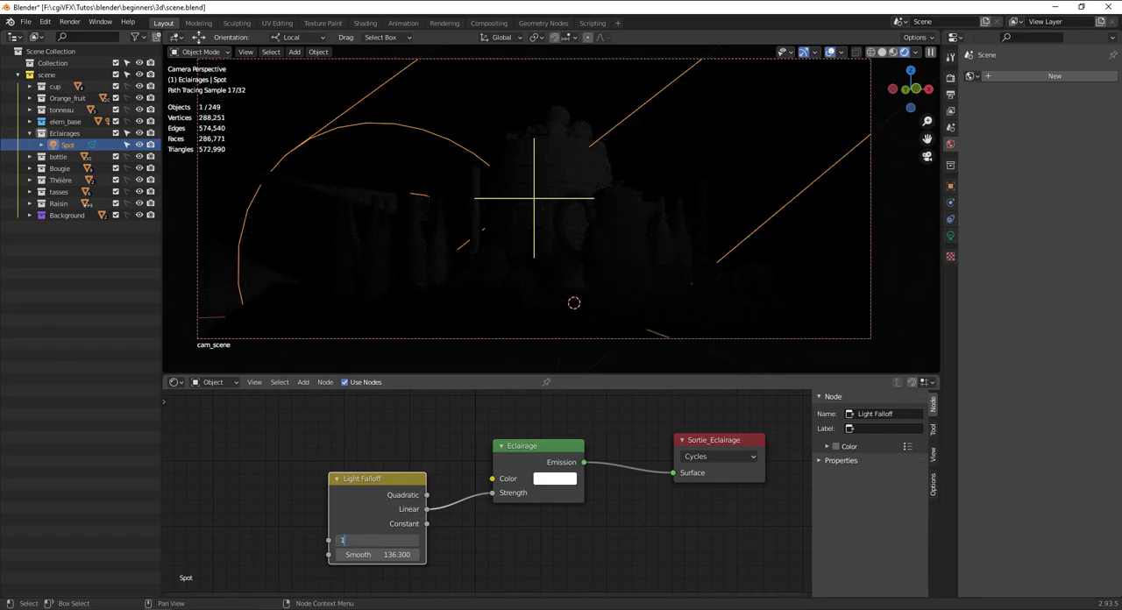
{"action": "type", "text": "10"}
{"action": "key", "text": "Return"}
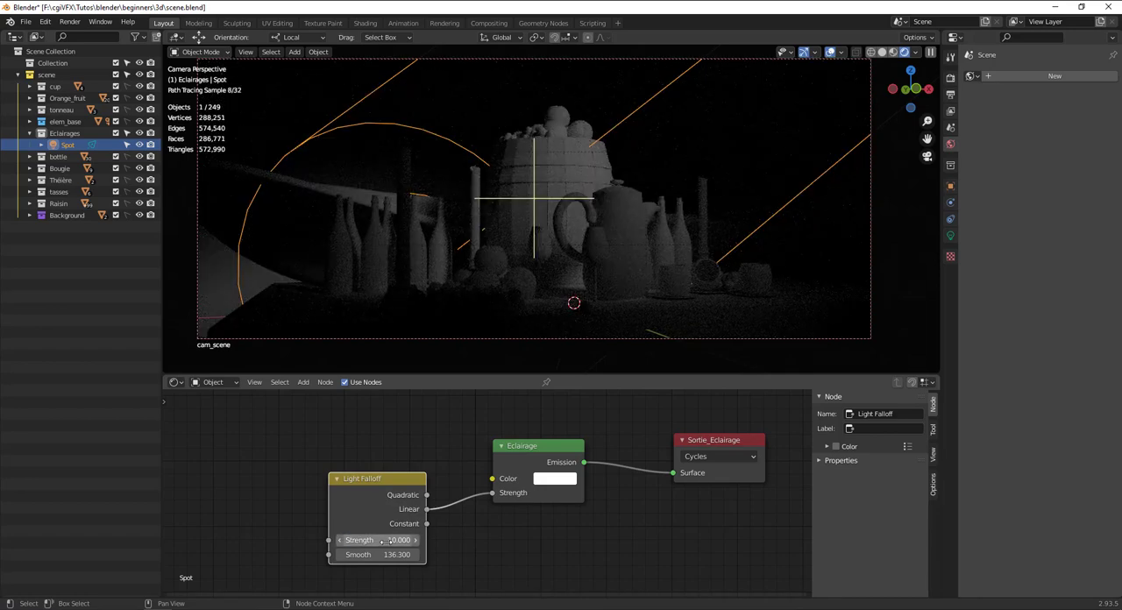
Try Light Falloff strengths of 426.6, 210.4 and 128, with smooth set to 144.1.
{"action": "left_click_drag", "start_coordinate": [383, 541], "coordinate": [491, 541]}
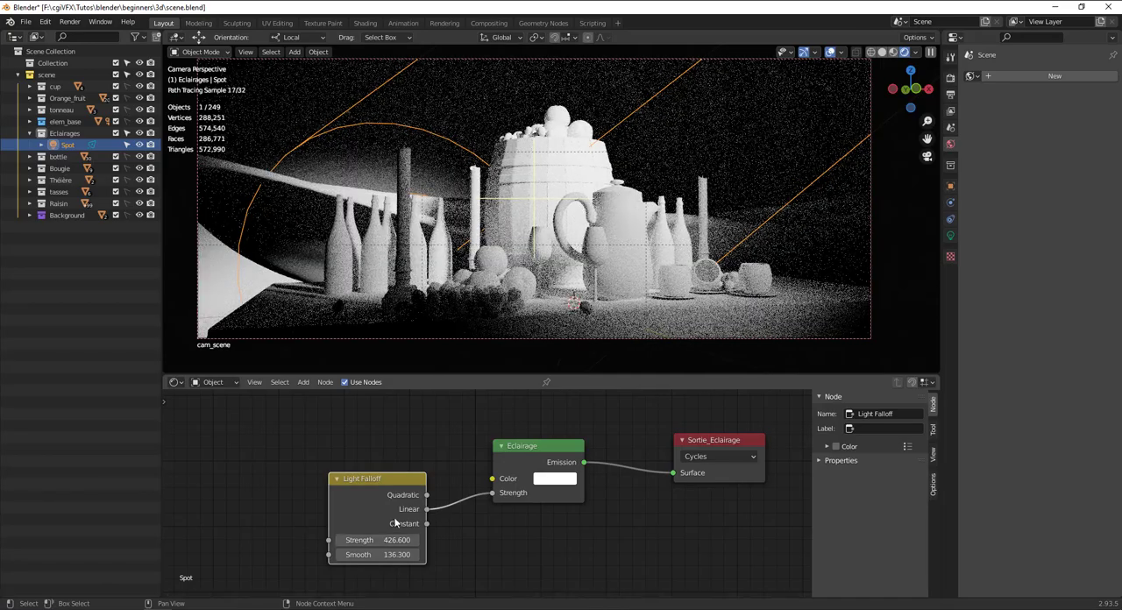
{"action": "mouse_move", "coordinate": [396, 540]}
{"action": "left_mouse_down"}
{"action": "mouse_move", "coordinate": [337, 541]}
{"action": "mouse_move", "coordinate": [410, 554]}
{"action": "left_mouse_up"}
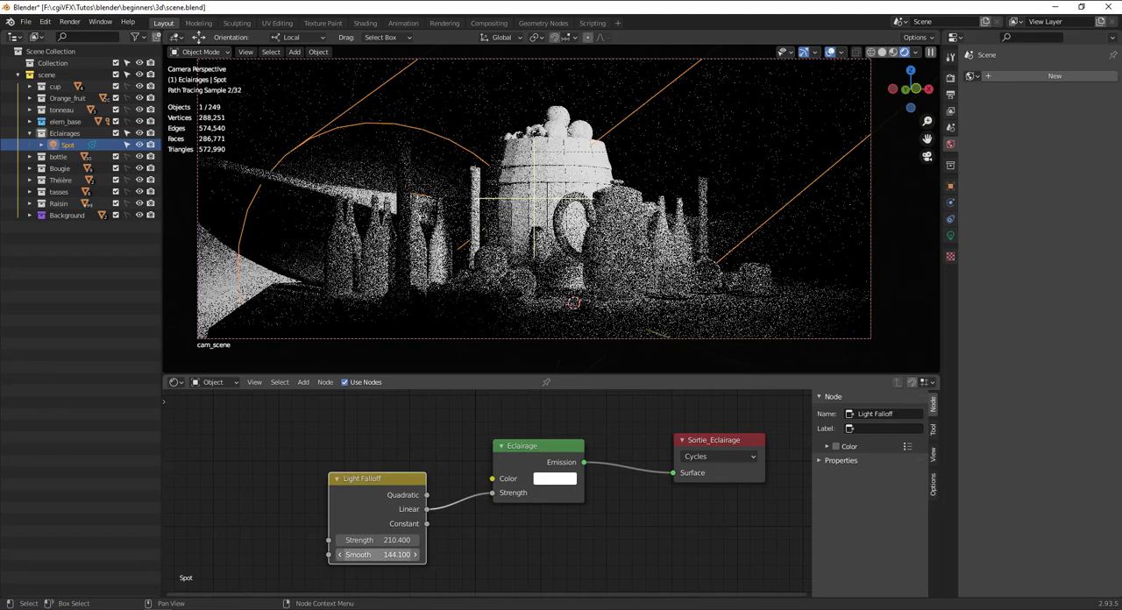
{"action": "left_click", "coordinate": [392, 541]}
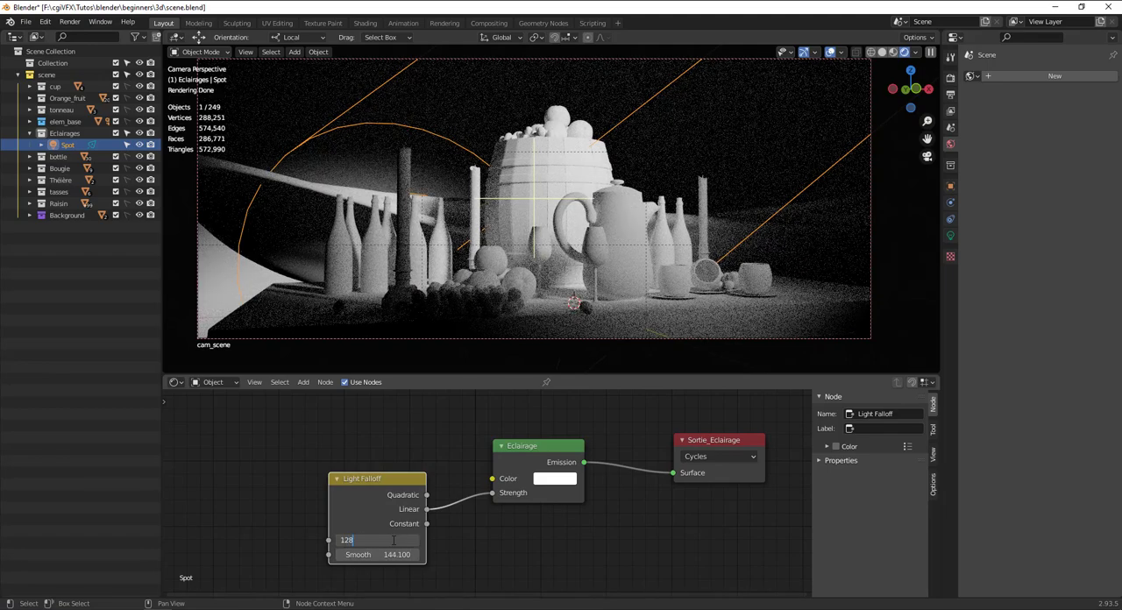
{"action": "type", "text": "128"}
{"action": "key", "text": "Return"}
Set the Light Falloff node's strength to 256 and its smooth value to half of that, 128.
{"action": "scroll", "coordinate": [393, 540], "scroll_direction": "up", "scroll_amount": 2}
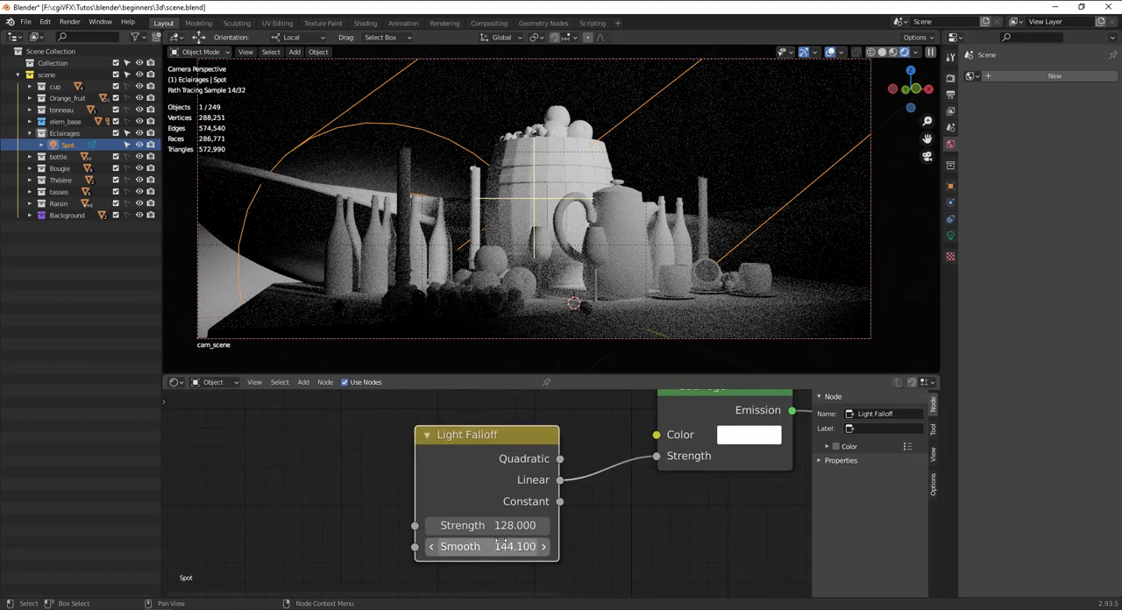
{"action": "left_click", "coordinate": [500, 526]}
{"action": "type", "text": "256"}
{"action": "key", "text": "Return"}
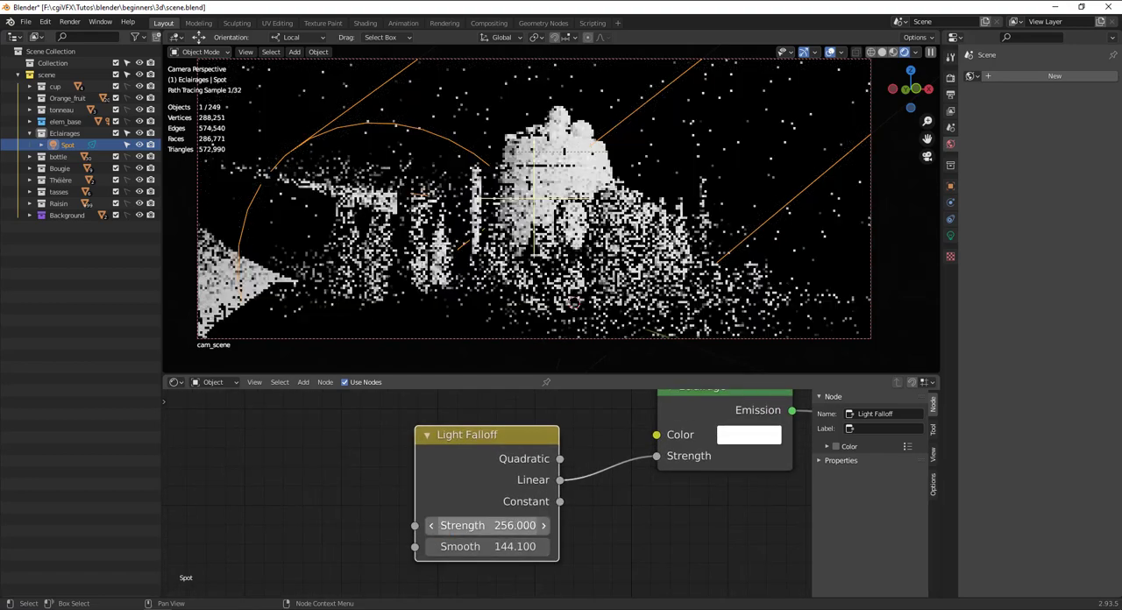
{"action": "left_click", "coordinate": [504, 547]}
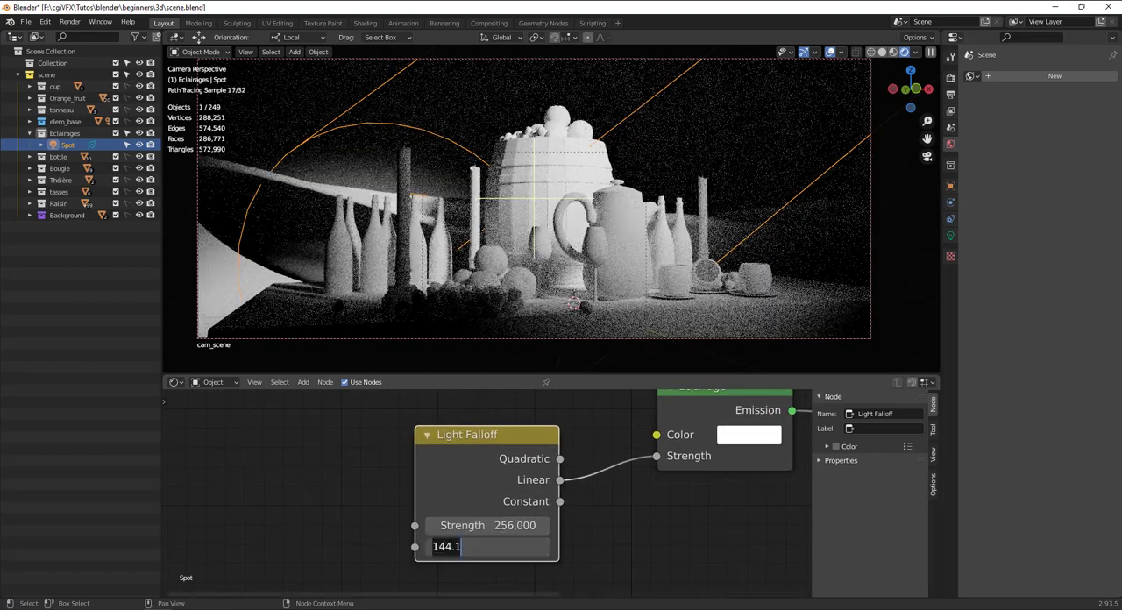
{"action": "type", "text": "25"}
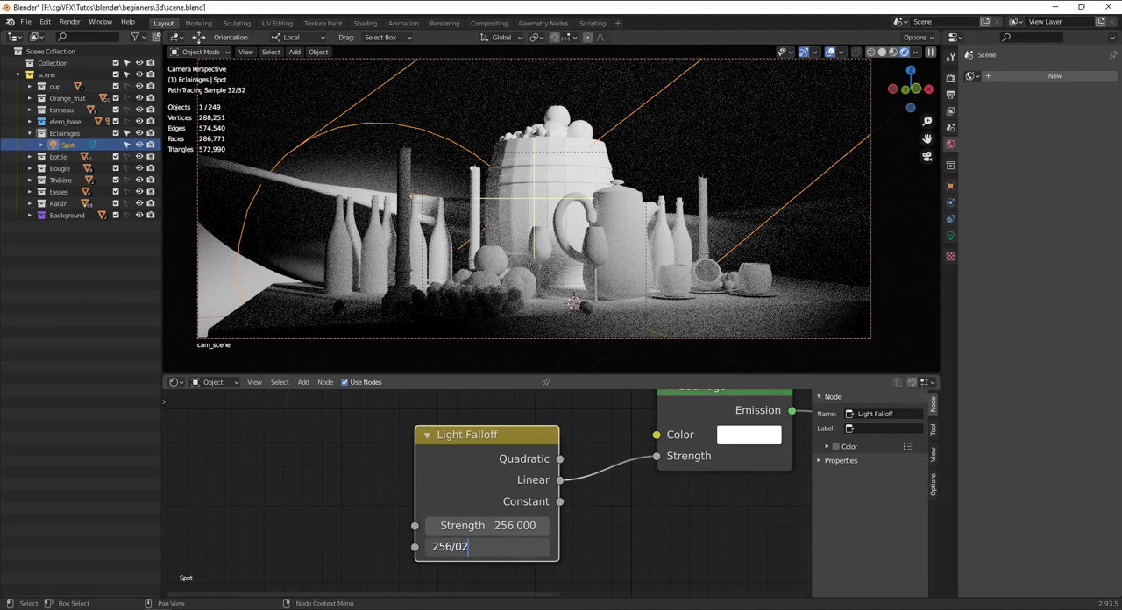
{"action": "type", "text": "6/2"}
{"action": "key", "text": "Return"}
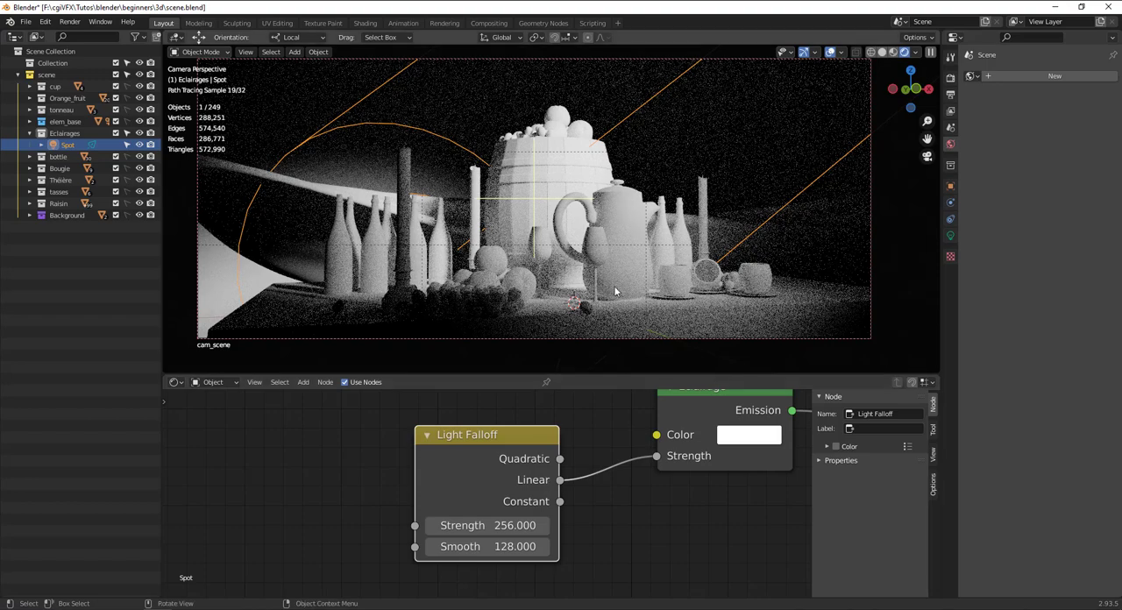
Switch the viewport to solid shading and save scene.blend.
{"action": "scroll", "coordinate": [807, 137], "scroll_direction": "down", "scroll_amount": 1}
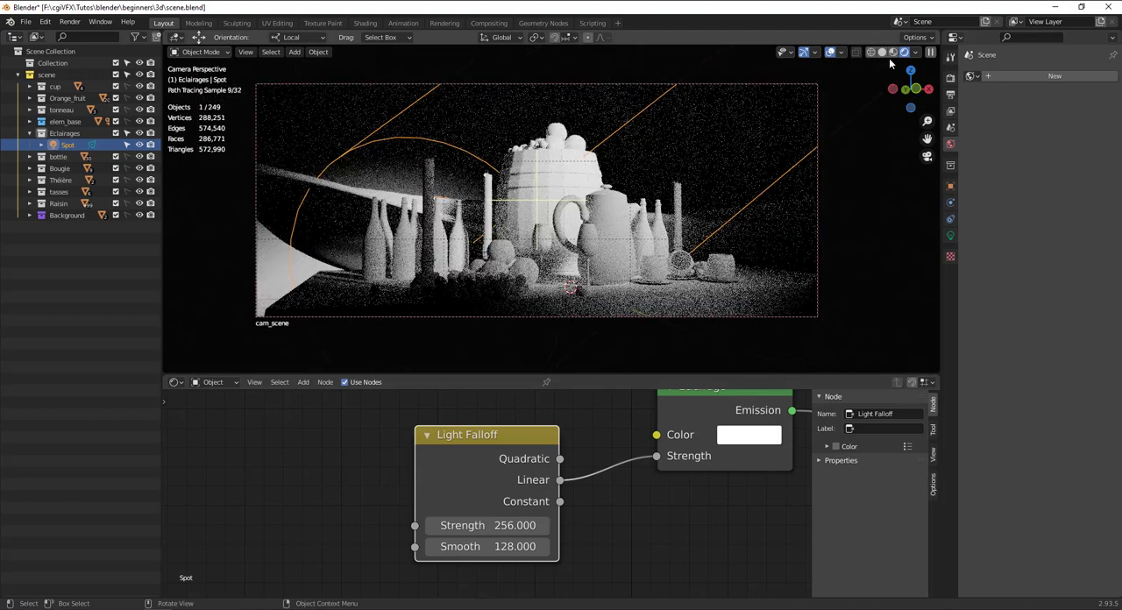
{"action": "left_click", "coordinate": [882, 52]}
{"action": "key", "text": "ctrl+s"}
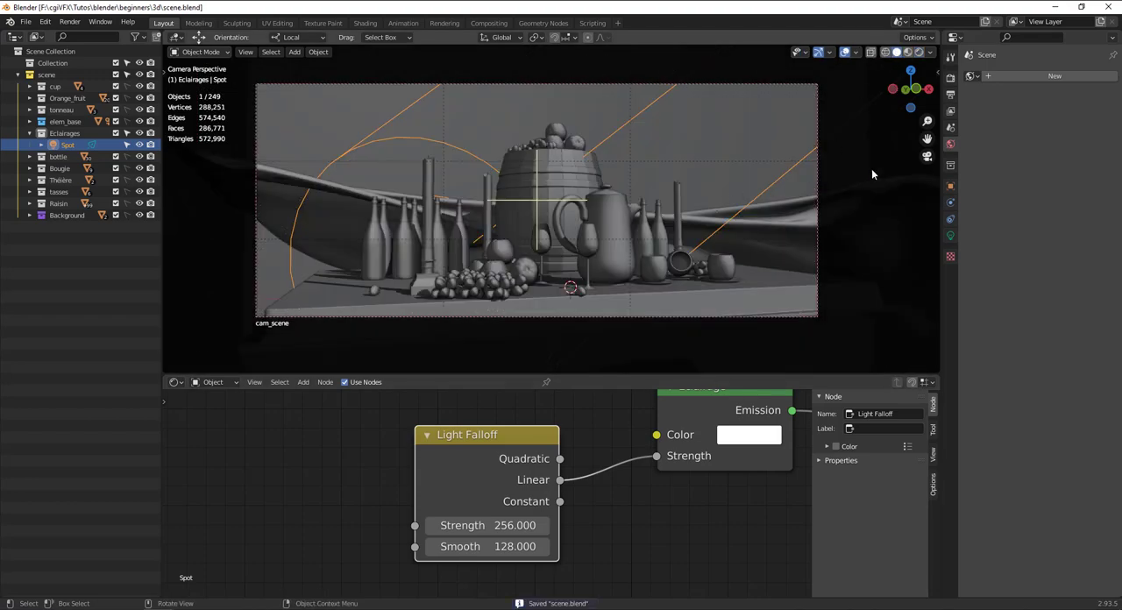
Show the scene's render properties and collapse the Sampling section.
{"action": "left_click", "coordinate": [951, 79]}
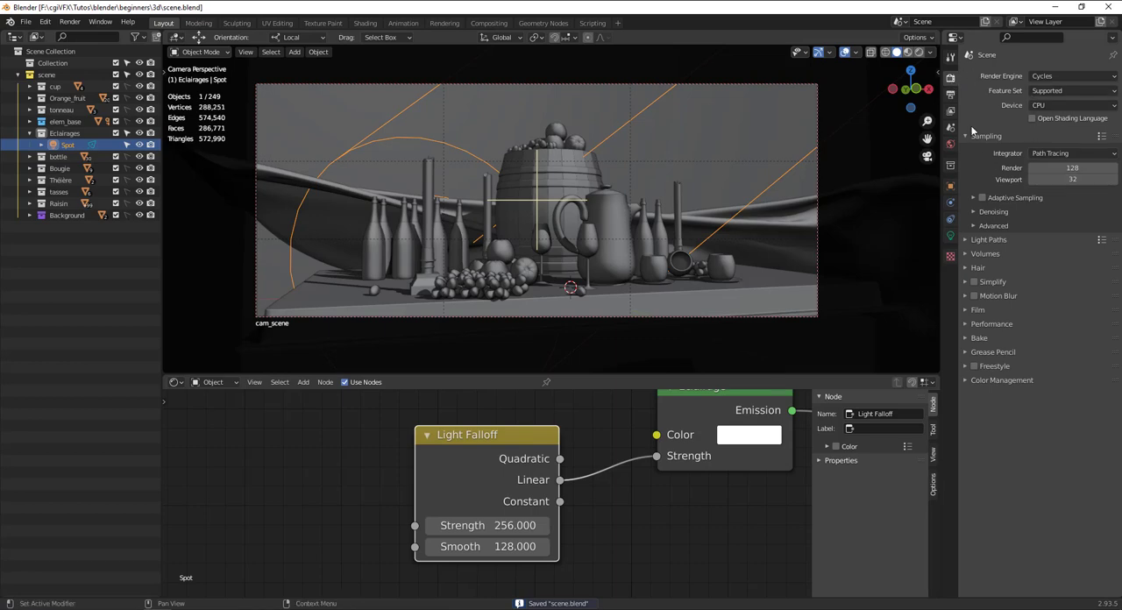
{"action": "left_click", "coordinate": [1083, 166]}
{"action": "key", "text": "Return"}
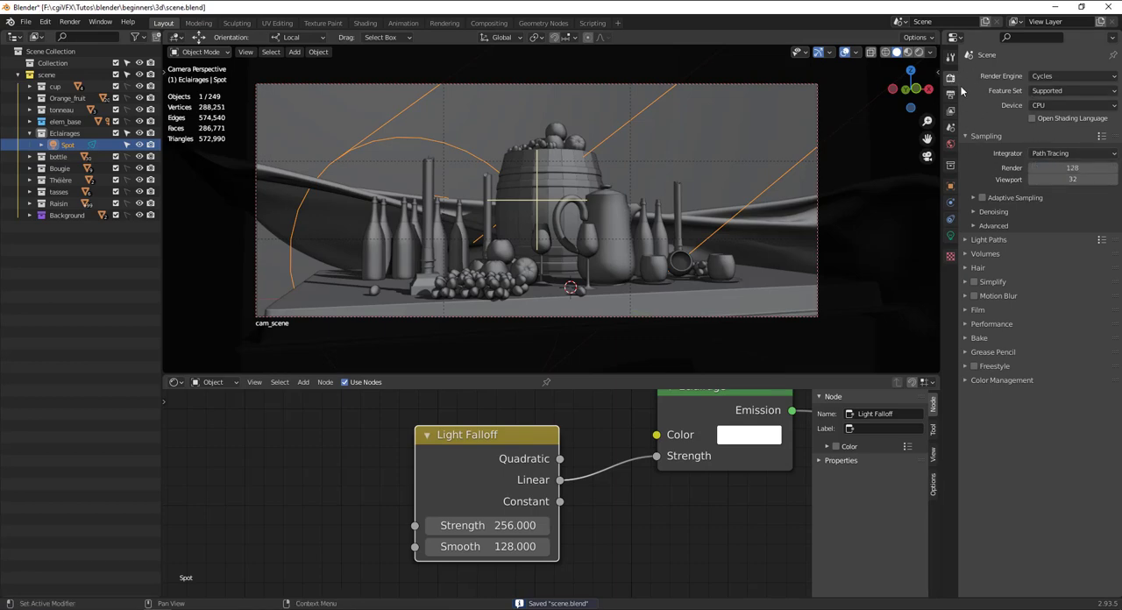
{"action": "left_click", "coordinate": [975, 136]}
{"action": "left_click", "coordinate": [976, 136]}
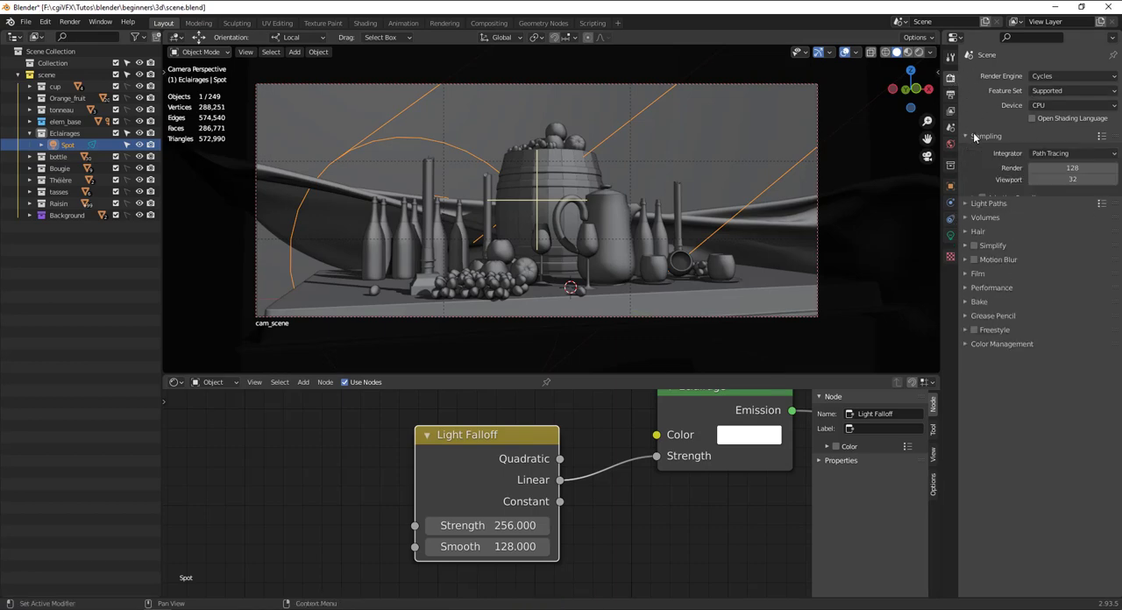
Halve the render samples to 64 and keep the CPU as the render device.
{"action": "left_click", "coordinate": [1074, 168]}
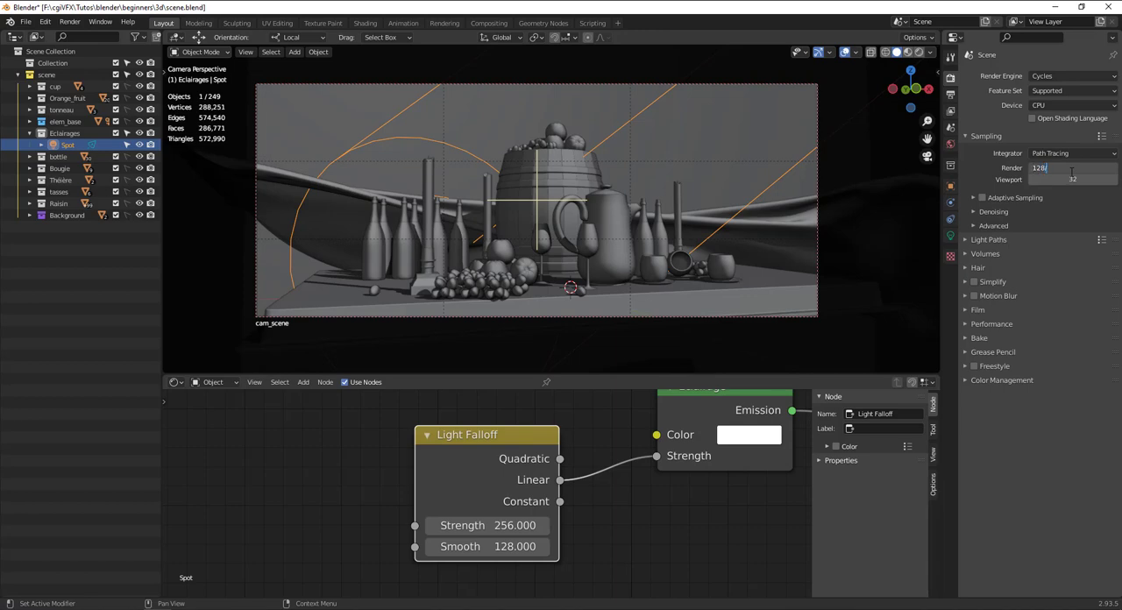
{"action": "type", "text": "/2"}
{"action": "key", "text": "Return"}
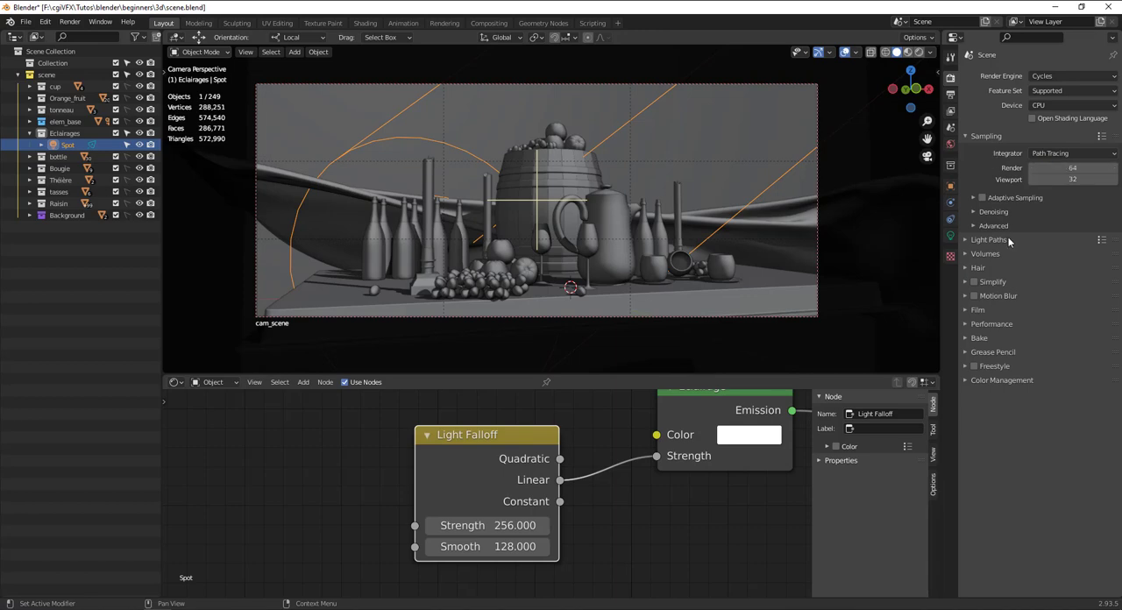
{"action": "left_click", "coordinate": [1054, 106]}
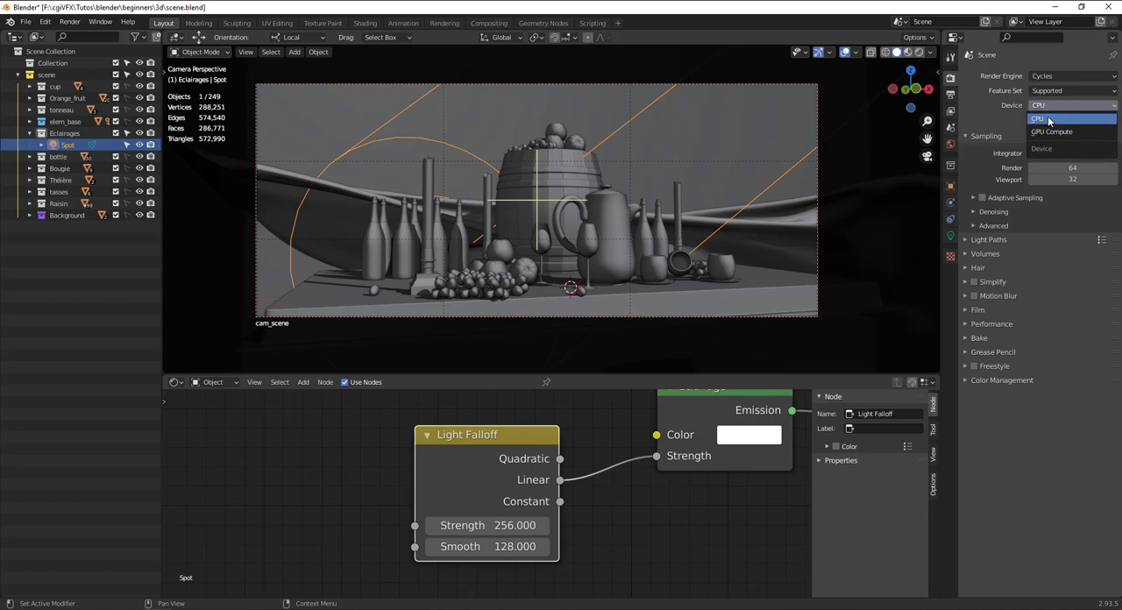
{"action": "left_click", "coordinate": [1039, 119]}
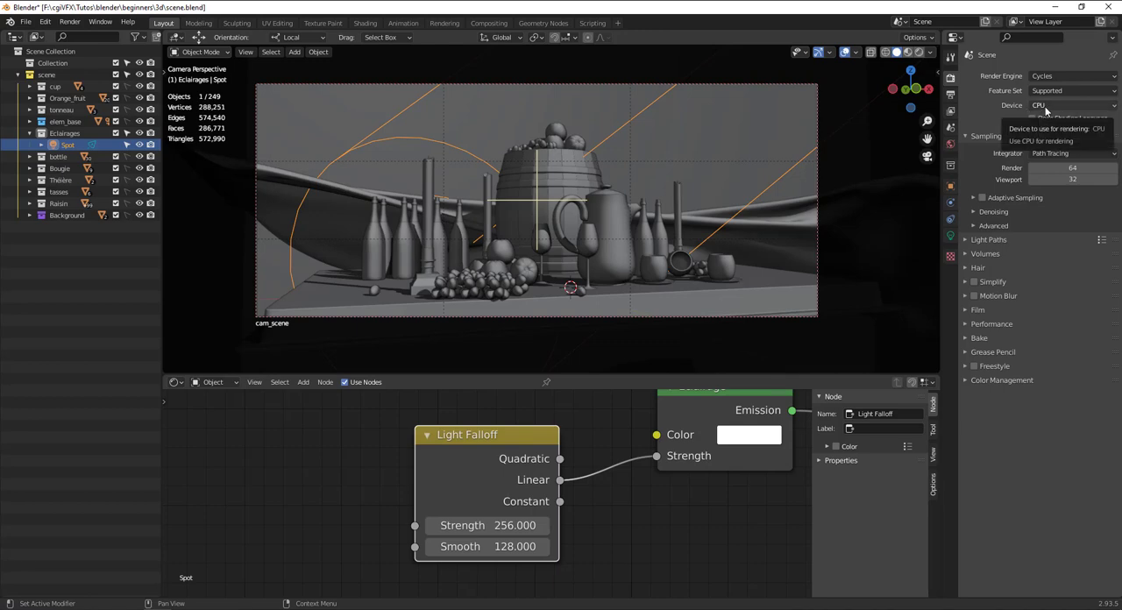
Open the system preferences with the Cycles render devices, moving the preferences window over the viewport.
{"action": "left_click", "coordinate": [45, 21]}
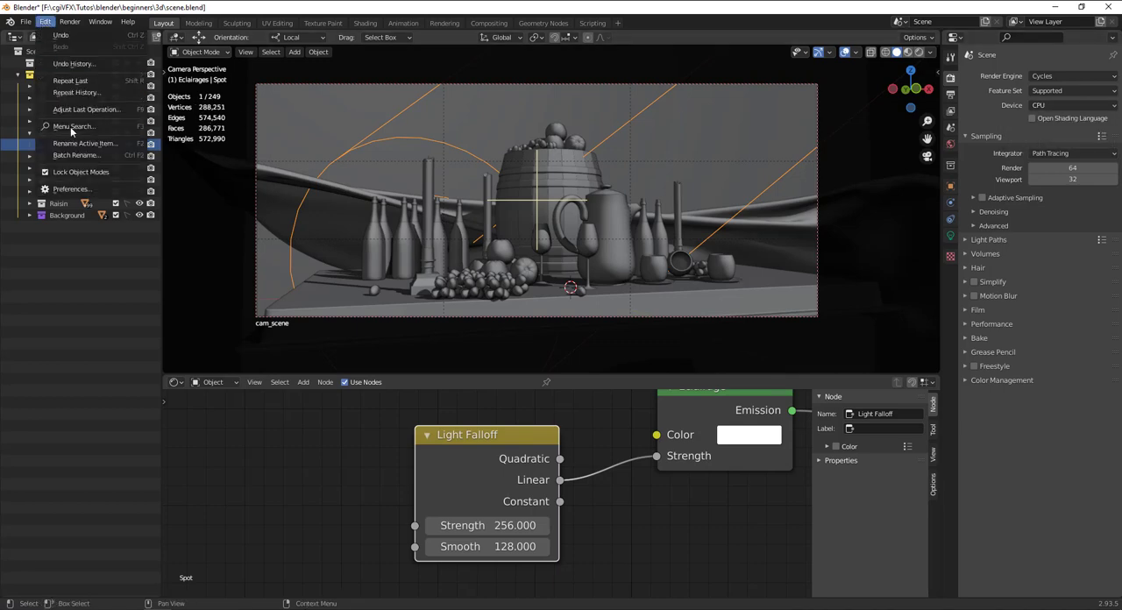
{"action": "left_click", "coordinate": [75, 191]}
{"action": "left_click_drag", "start_coordinate": [134, 28], "coordinate": [414, 117]}
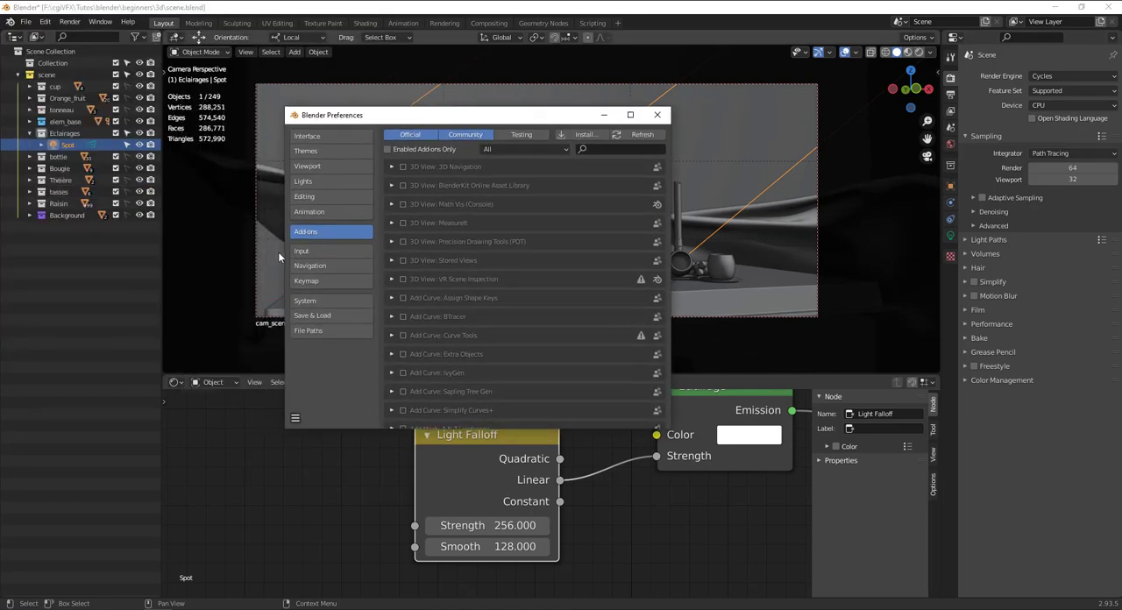
{"action": "left_click", "coordinate": [314, 302]}
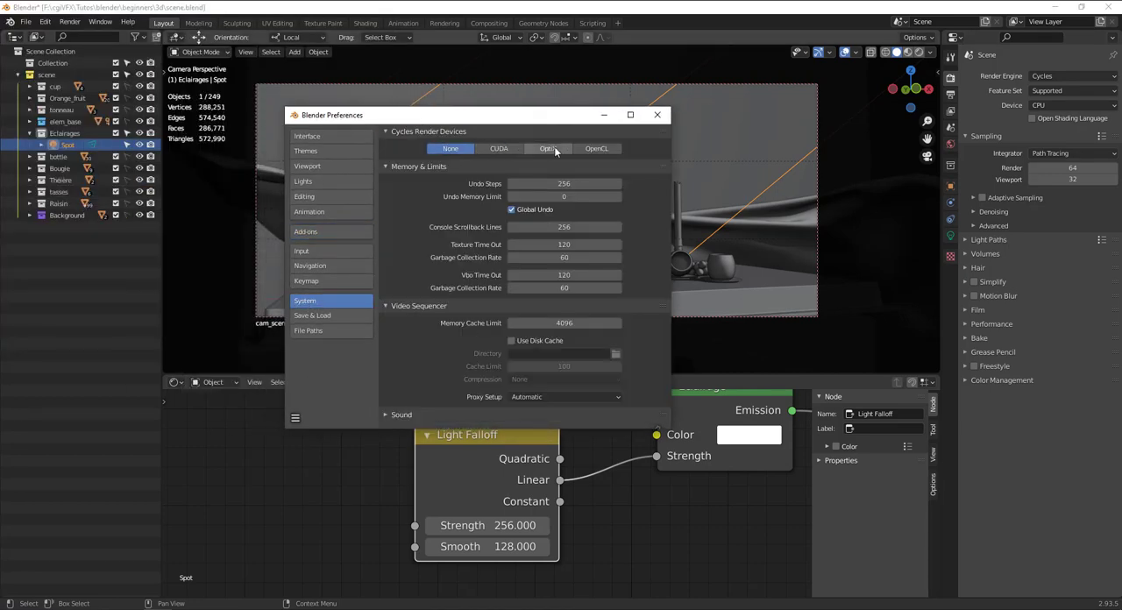
Compare the CUDA and OptiX options for the Cycles render devices, choose OptiX, and close the preferences.
{"action": "left_click", "coordinate": [501, 149]}
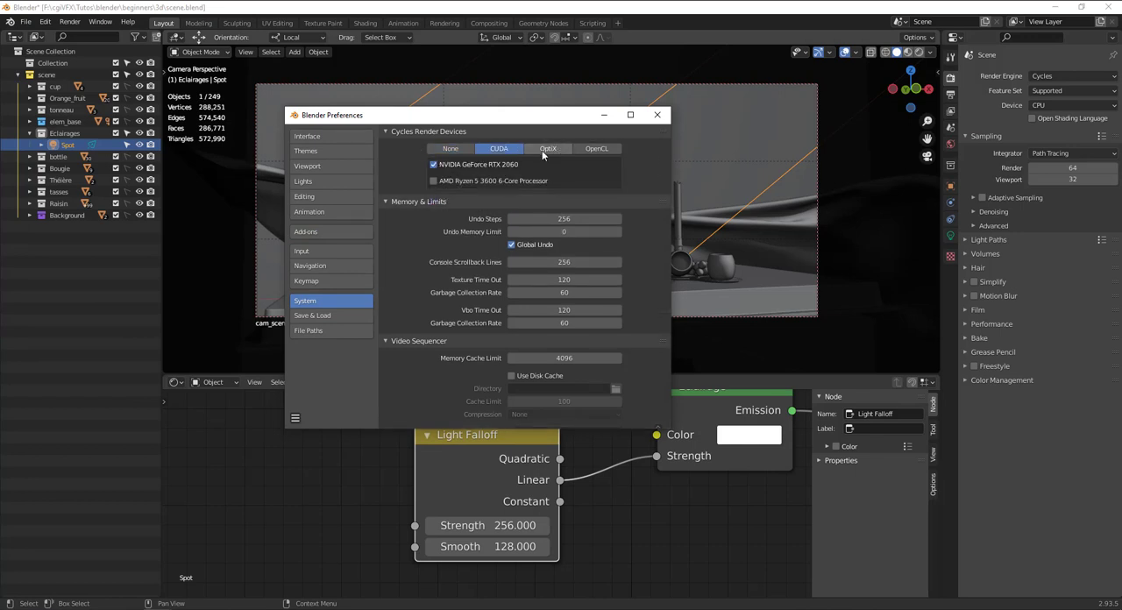
{"action": "left_click", "coordinate": [539, 150]}
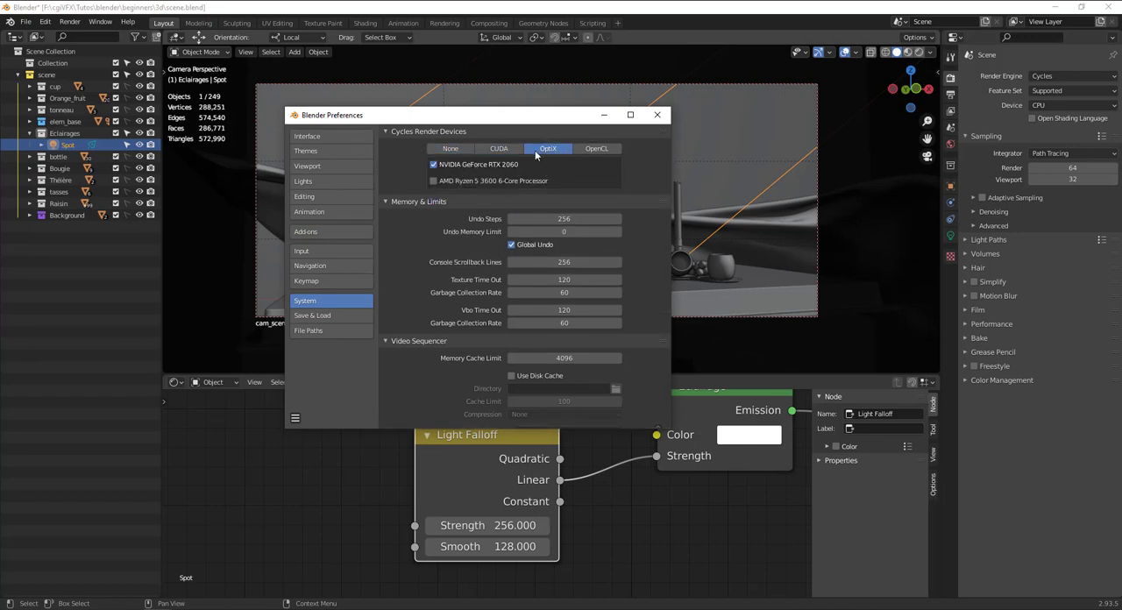
{"action": "left_click", "coordinate": [500, 150]}
{"action": "left_click", "coordinate": [539, 150]}
{"action": "left_click", "coordinate": [296, 418]}
{"action": "left_click", "coordinate": [631, 115]}
{"action": "left_click", "coordinate": [1091, 7]}
{"action": "left_click", "coordinate": [657, 115]}
Deselect the spot light and save scene.blend.
{"action": "left_click", "coordinate": [894, 163]}
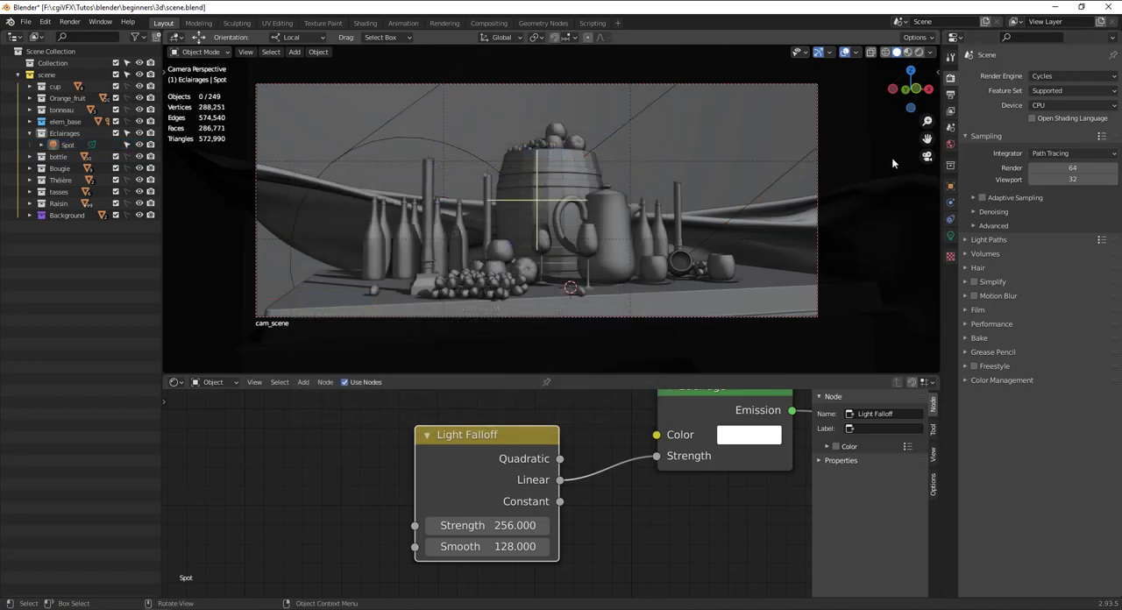
{"action": "key", "text": "ctrl+s"}
Set the Cycles render device to GPU Compute and switch the viewport to rendered shading.
{"action": "left_click", "coordinate": [1046, 105]}
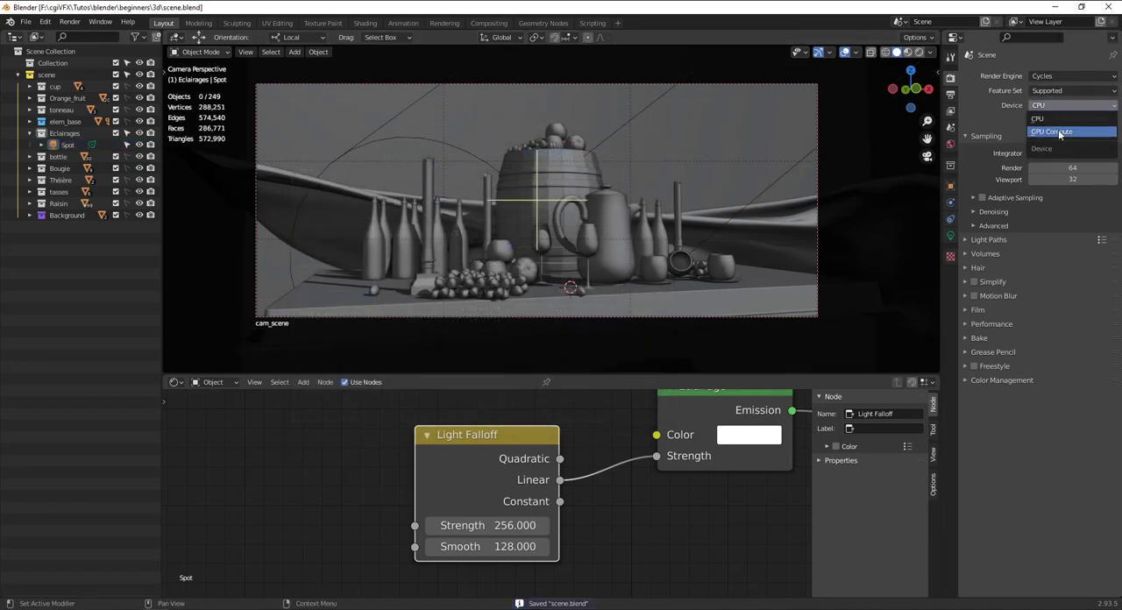
{"action": "left_click", "coordinate": [1058, 132]}
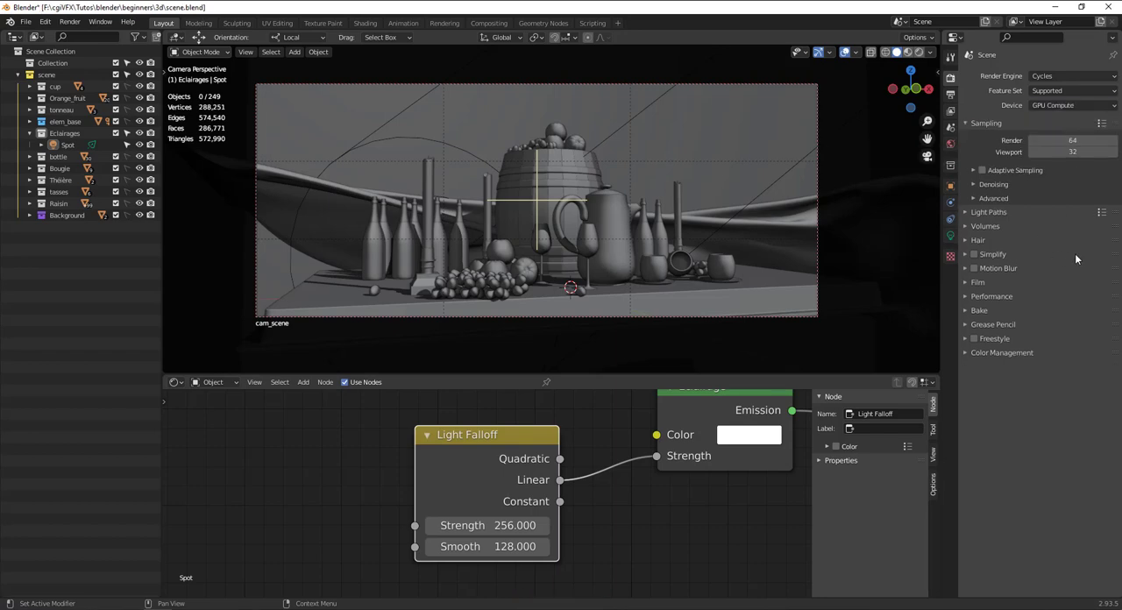
{"action": "left_click", "coordinate": [919, 53]}
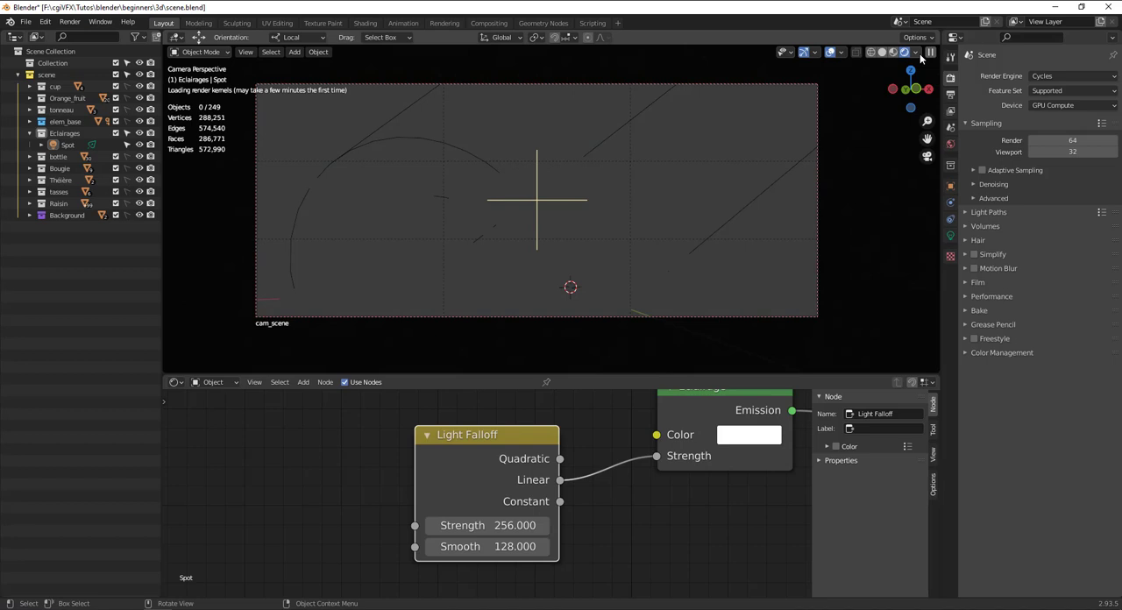
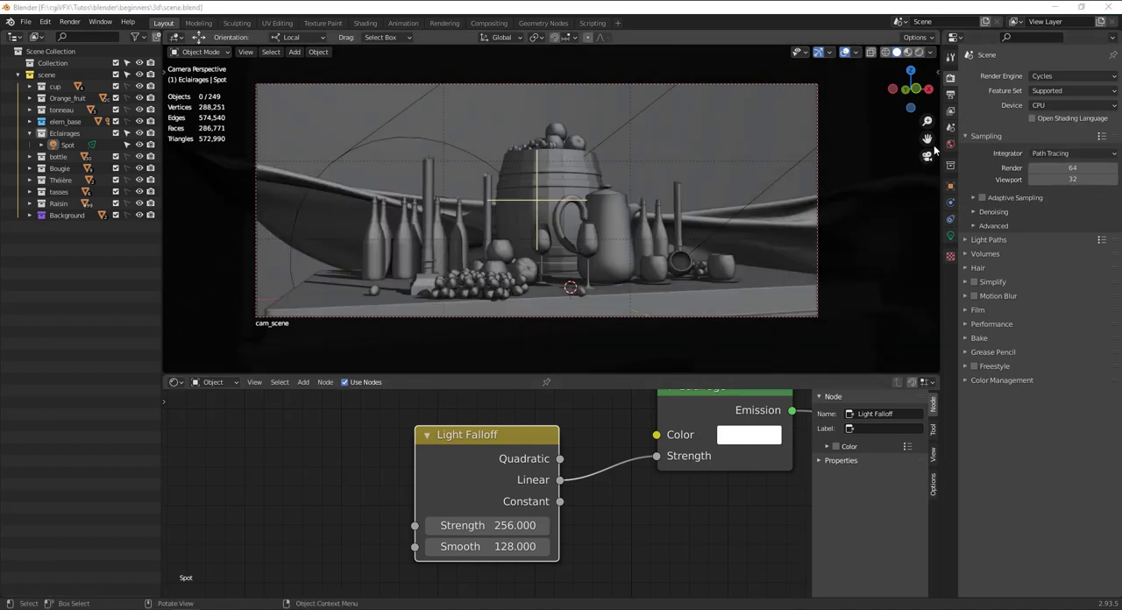
Expand the render Performance settings and set the Cycles device to GPU Compute.
{"action": "left_click", "coordinate": [981, 324]}
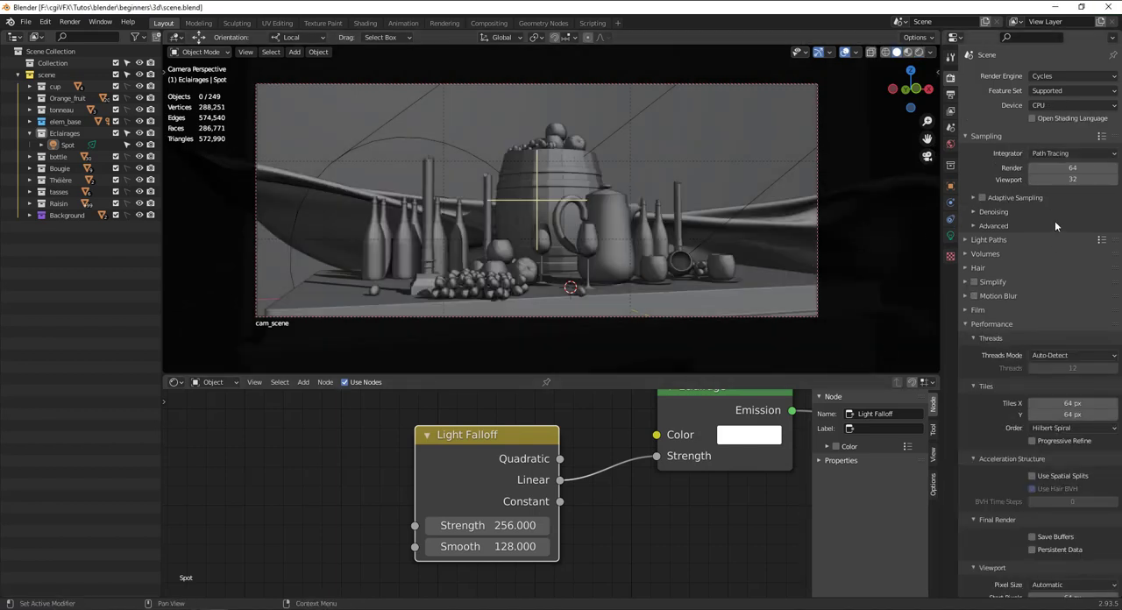
{"action": "left_click", "coordinate": [1052, 107]}
{"action": "left_click", "coordinate": [1061, 132]}
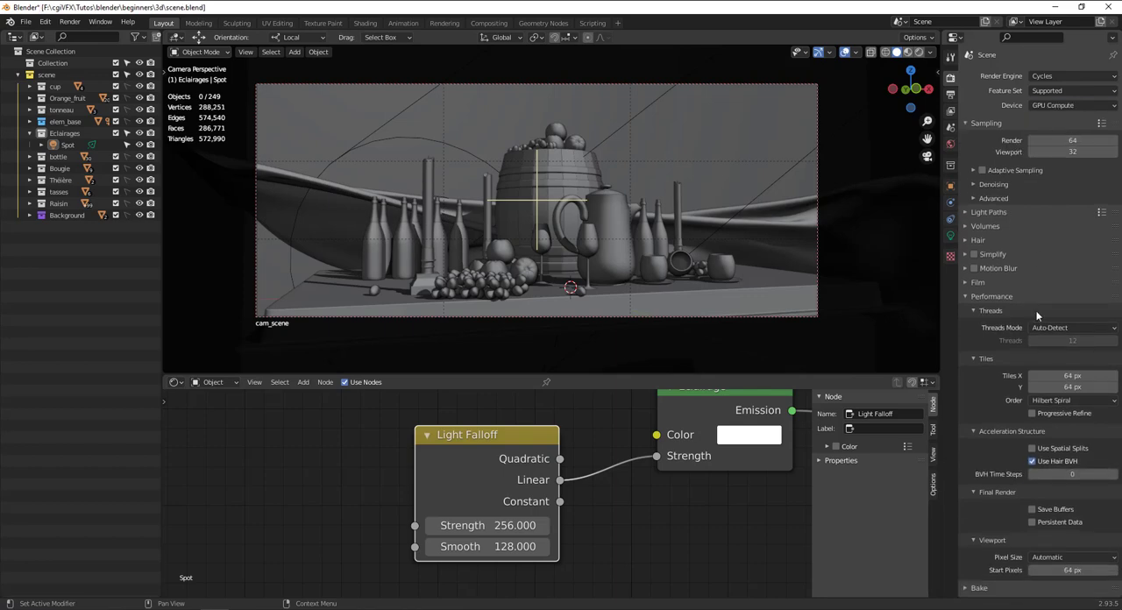
Set the render tile size to 128 px in both X and Y in the Performance settings.
{"action": "scroll", "coordinate": [1065, 337], "scroll_direction": "down", "scroll_amount": 1}
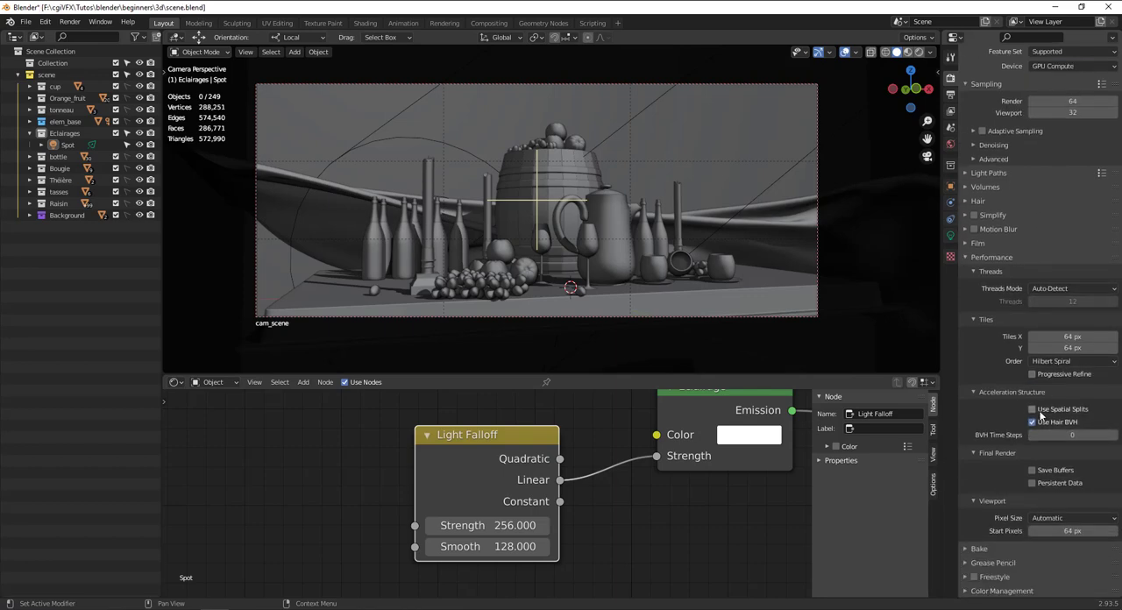
{"action": "left_click", "coordinate": [1067, 337]}
{"action": "type", "text": "128"}
{"action": "key", "text": "Tab"}
{"action": "type", "text": "128"}
{"action": "key", "text": "Return"}
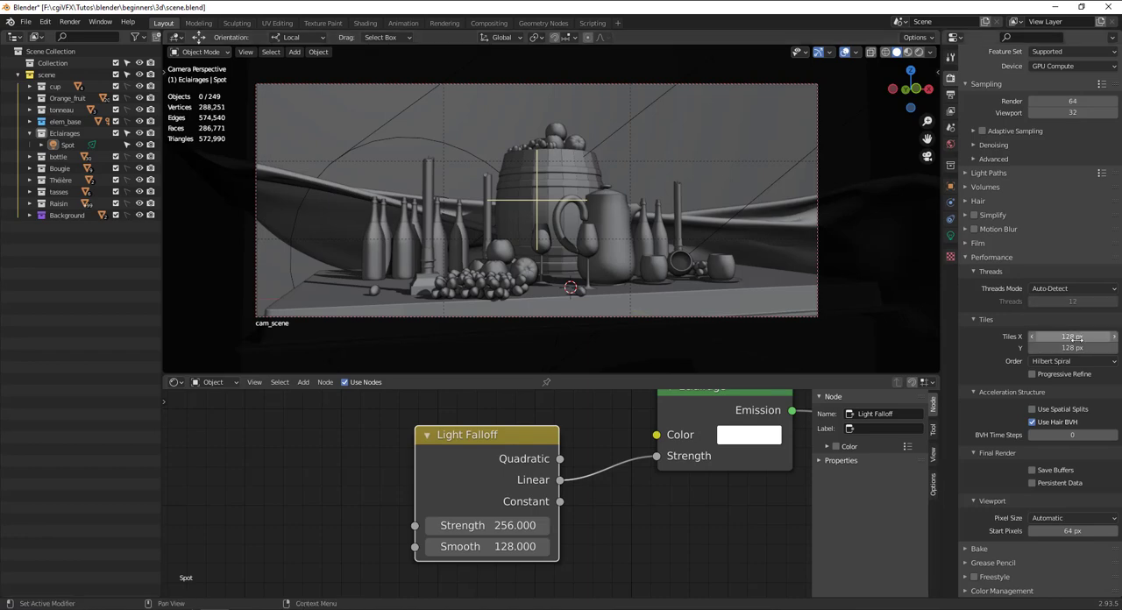
{"action": "scroll", "coordinate": [1058, 225], "scroll_direction": "up", "scroll_amount": 2}
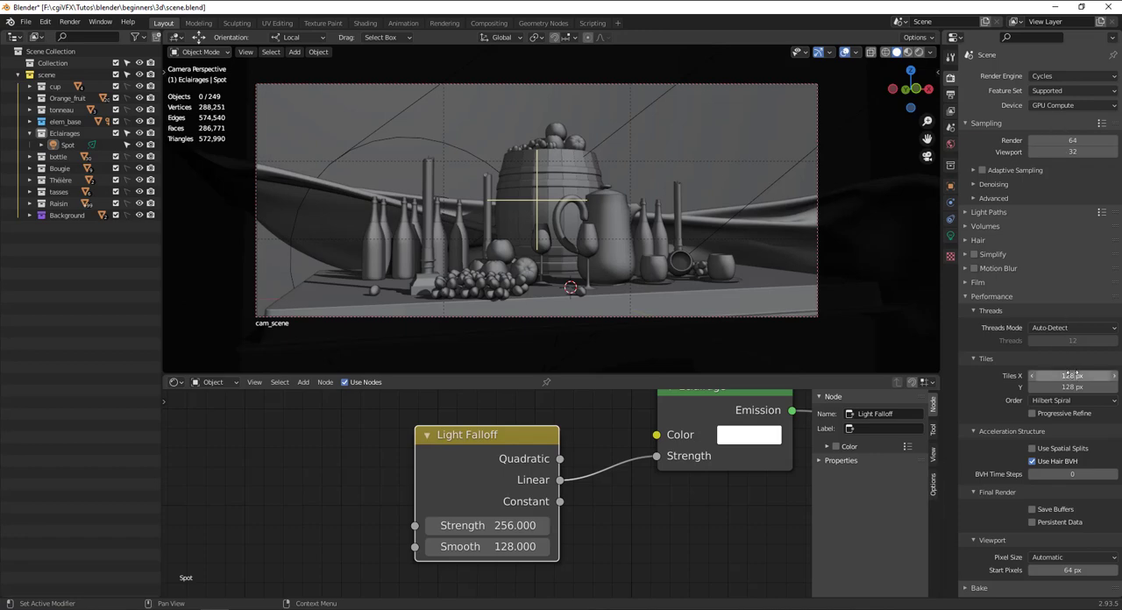
{"action": "scroll", "coordinate": [1072, 375], "scroll_direction": "down", "scroll_amount": 1}
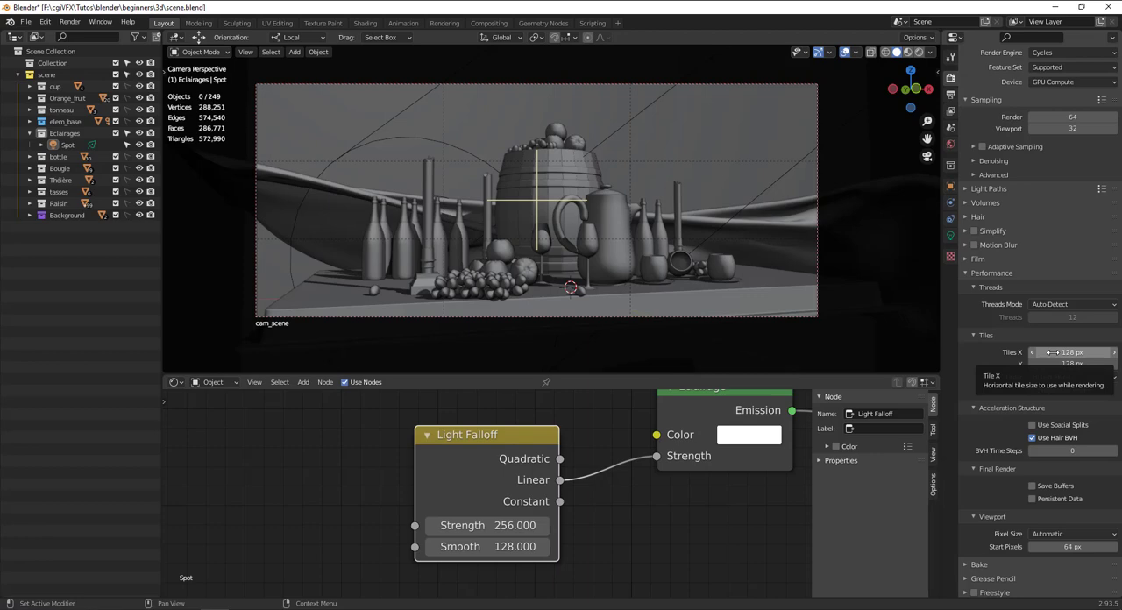
{"action": "scroll", "coordinate": [1050, 303], "scroll_direction": "down", "scroll_amount": 2}
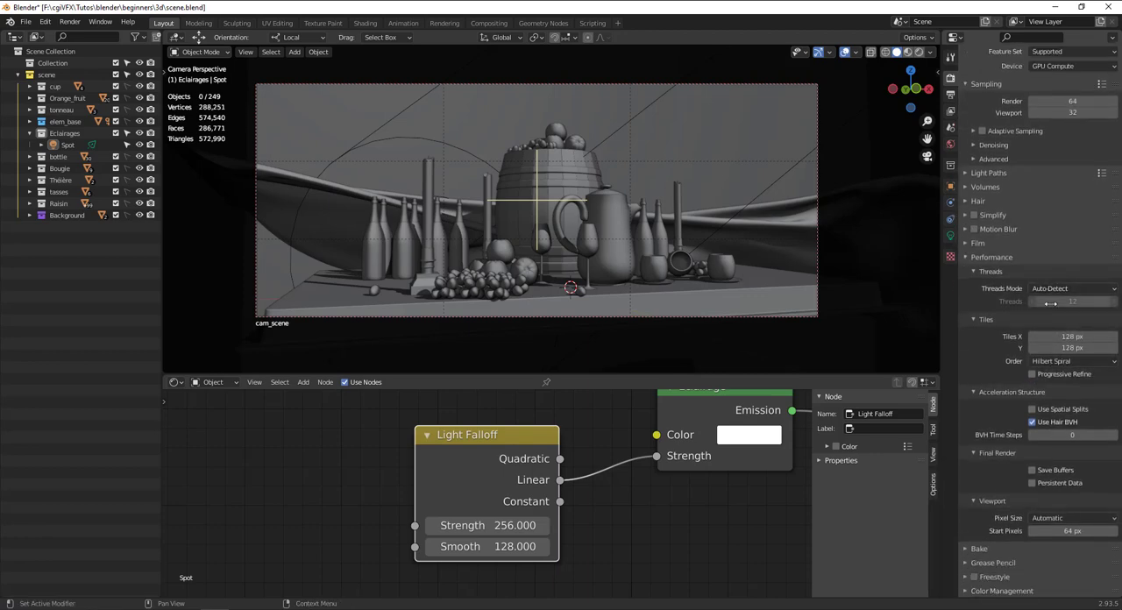
{"action": "scroll", "coordinate": [1051, 304], "scroll_direction": "up", "scroll_amount": 3}
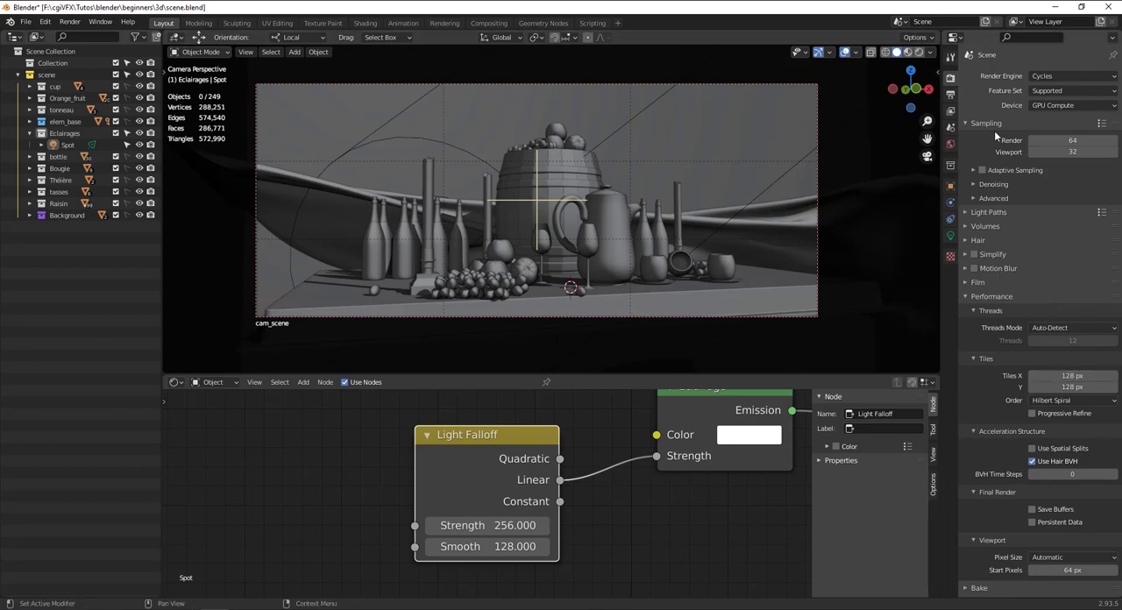
Set the output resolution scale to 55% and render the still-life image.
{"action": "left_click", "coordinate": [951, 93]}
{"action": "left_click_drag", "start_coordinate": [1092, 113], "coordinate": [1079, 113]}
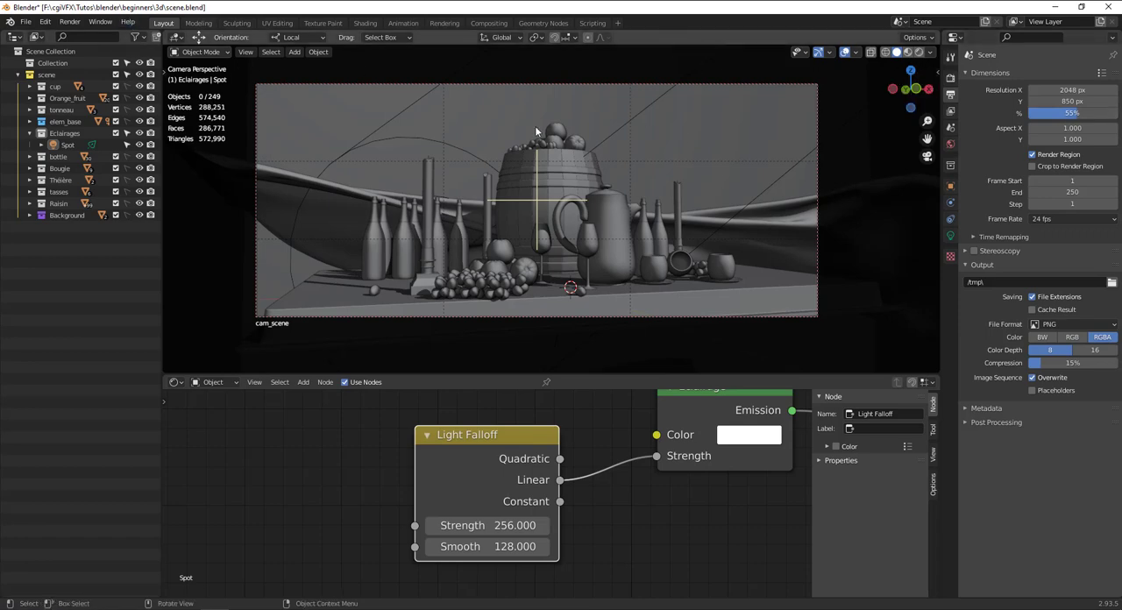
{"action": "key", "text": "F12"}
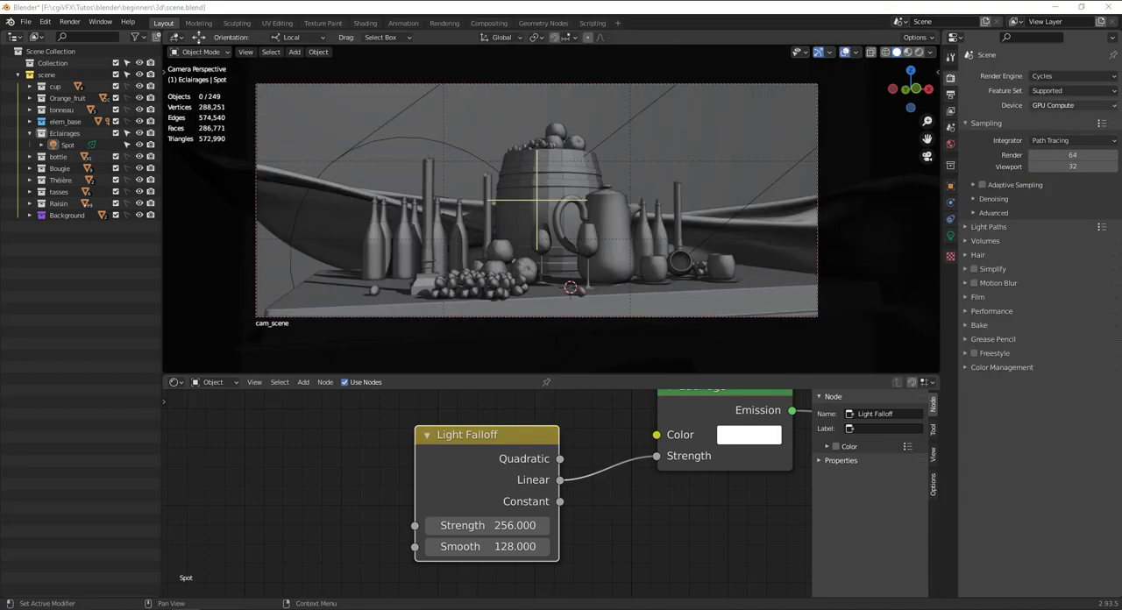
Open the preferences, set the Cycles render devices to CUDA, and close the preferences.
{"action": "left_click", "coordinate": [49, 23]}
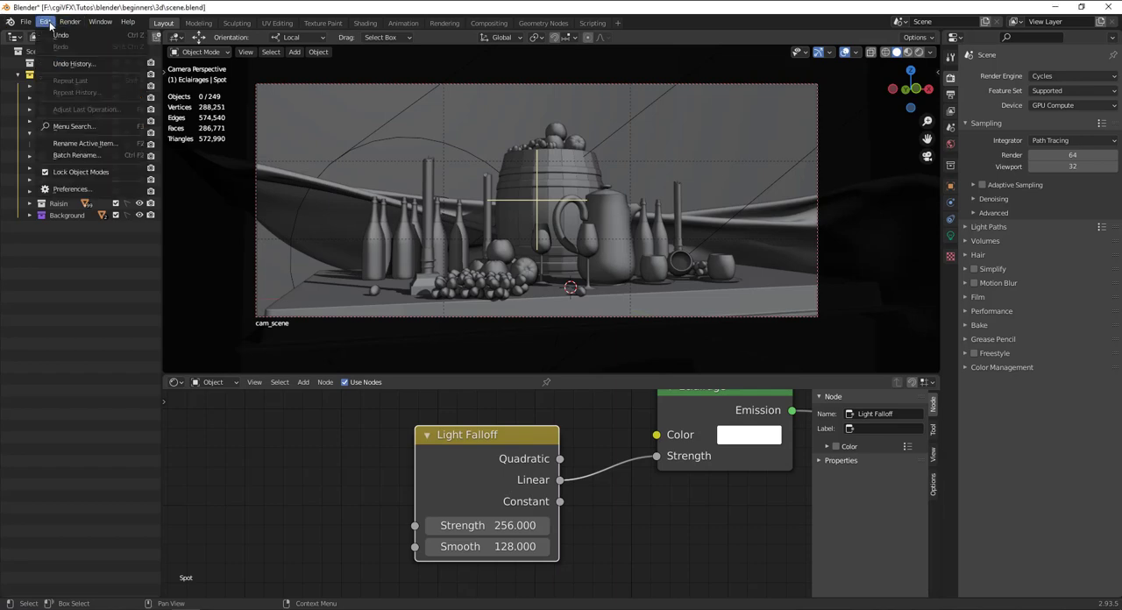
{"action": "left_click", "coordinate": [70, 189]}
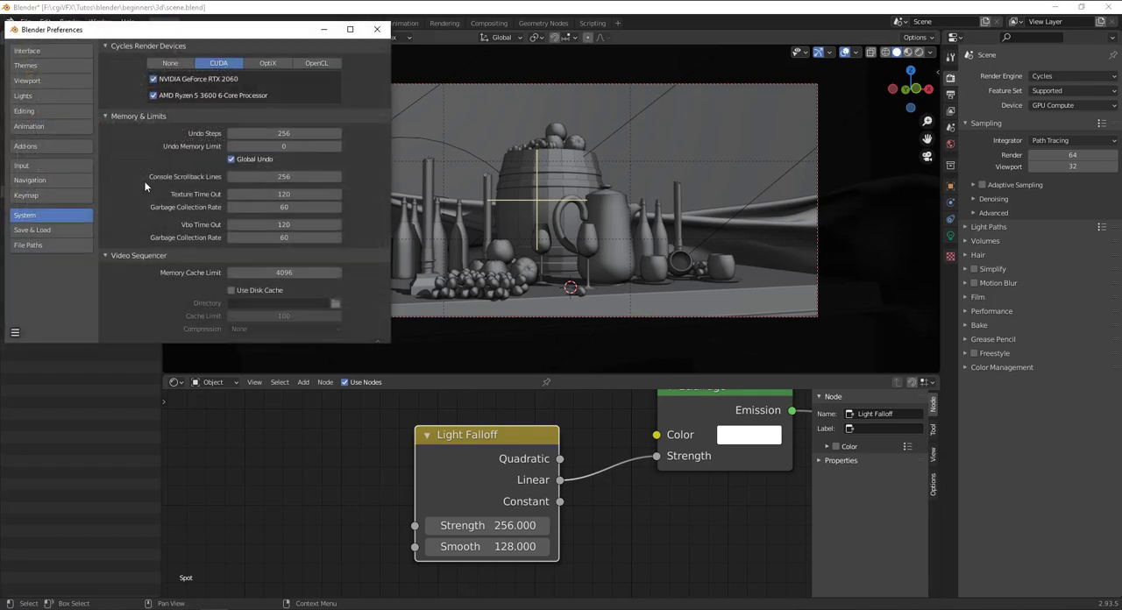
{"action": "left_click", "coordinate": [252, 65]}
{"action": "left_click", "coordinate": [228, 65]}
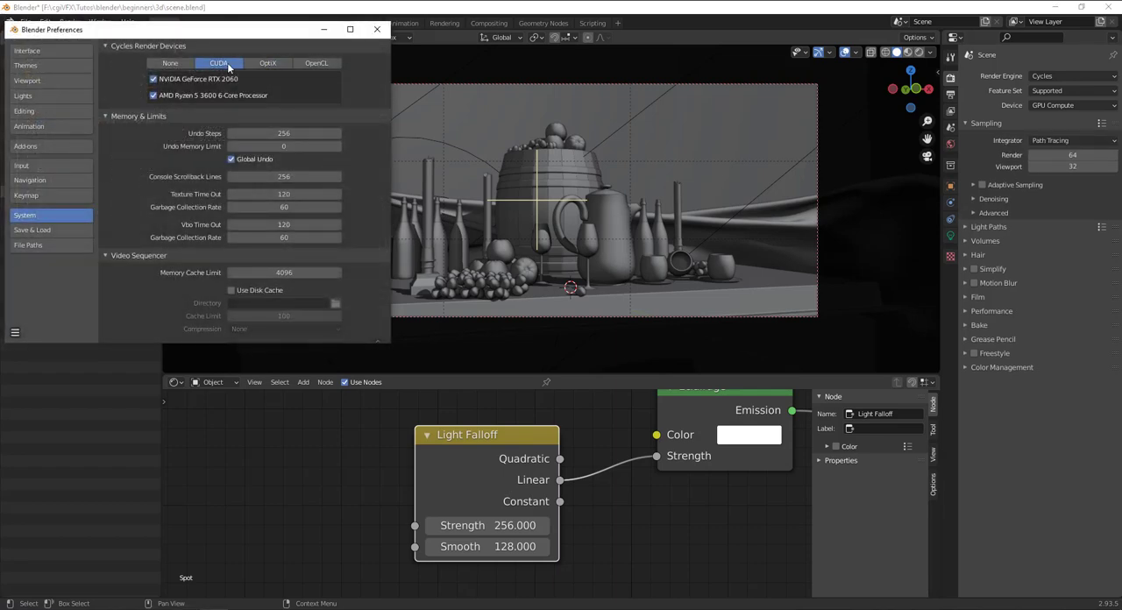
{"action": "left_click", "coordinate": [377, 30]}
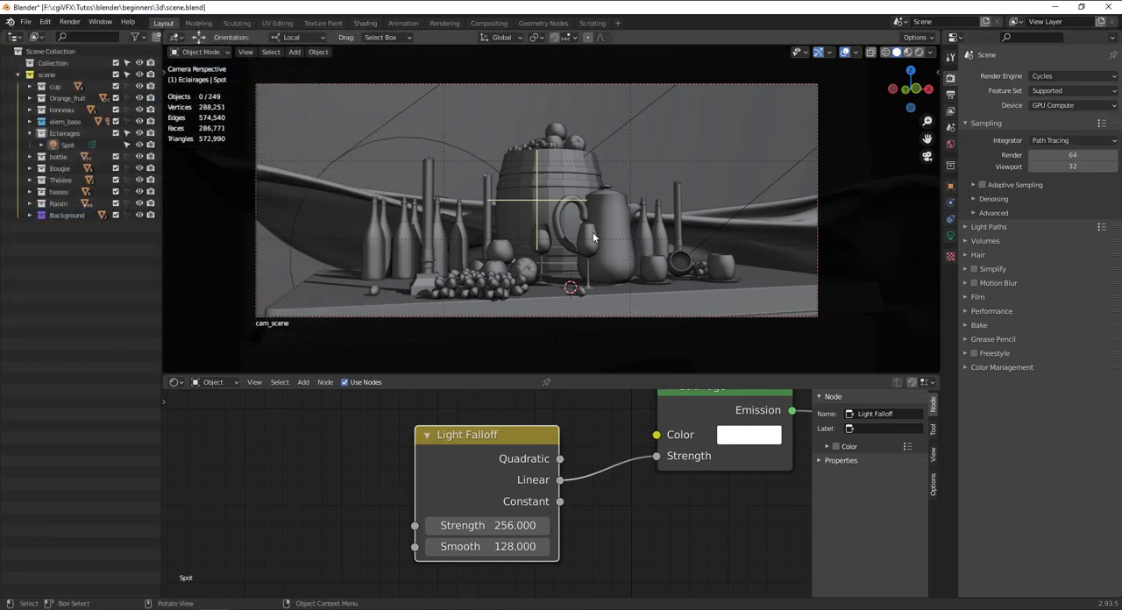
Select the barrel (tonneau) and set its Subdivision modifier's render level to 3.
{"action": "mouse_move", "coordinate": [633, 210]}
{"action": "middle_mouse_down"}
{"action": "mouse_move", "coordinate": [654, 243]}
{"action": "mouse_move", "coordinate": [620, 211]}
{"action": "middle_mouse_up"}
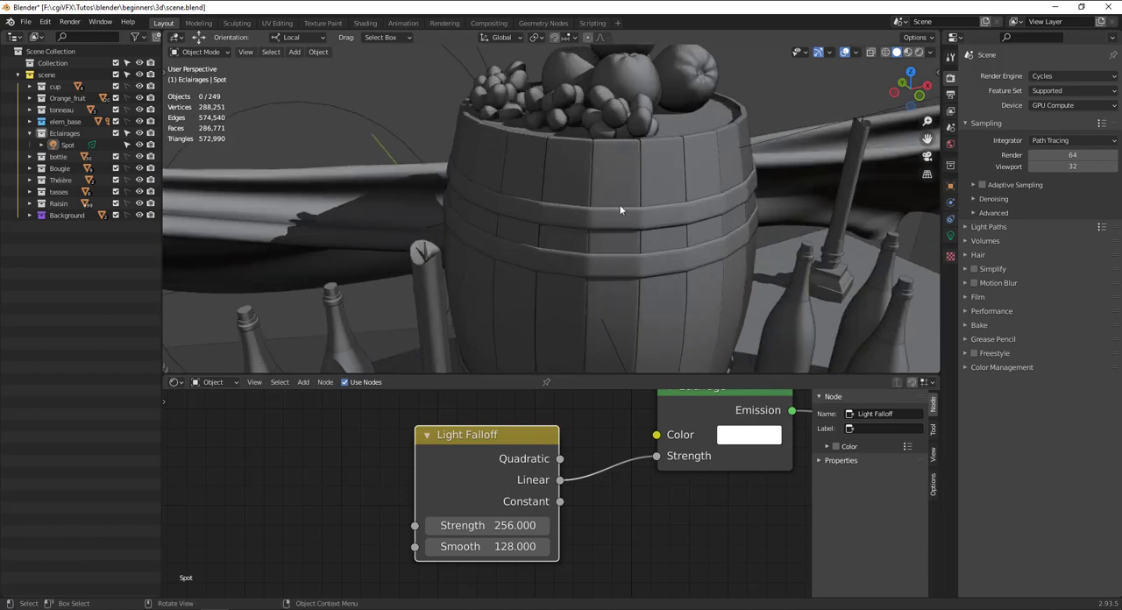
{"action": "left_click", "coordinate": [661, 174]}
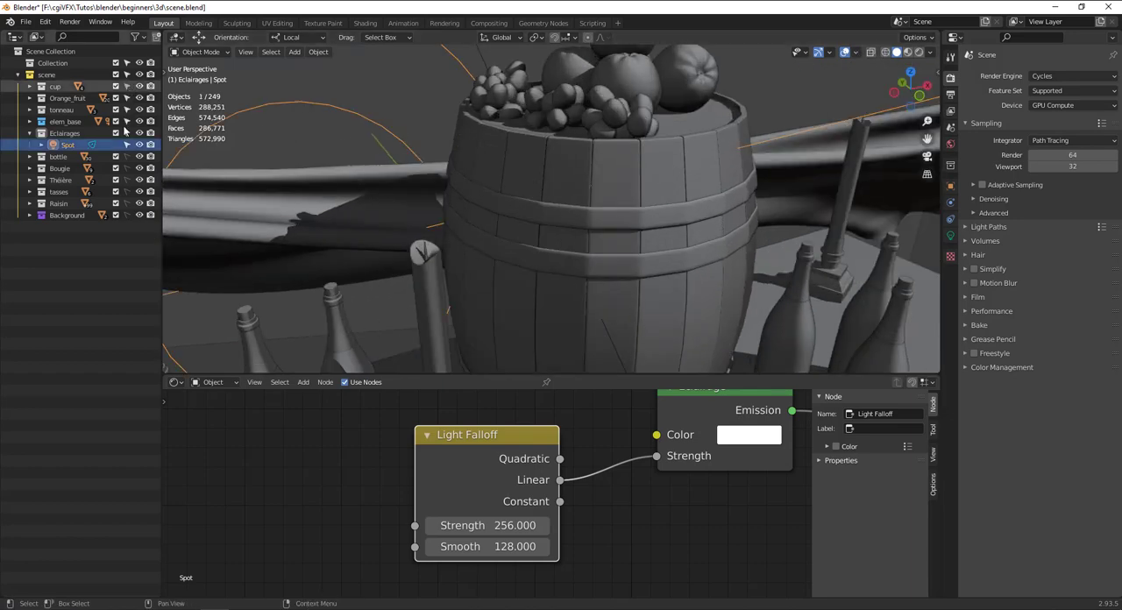
{"action": "left_click", "coordinate": [565, 181]}
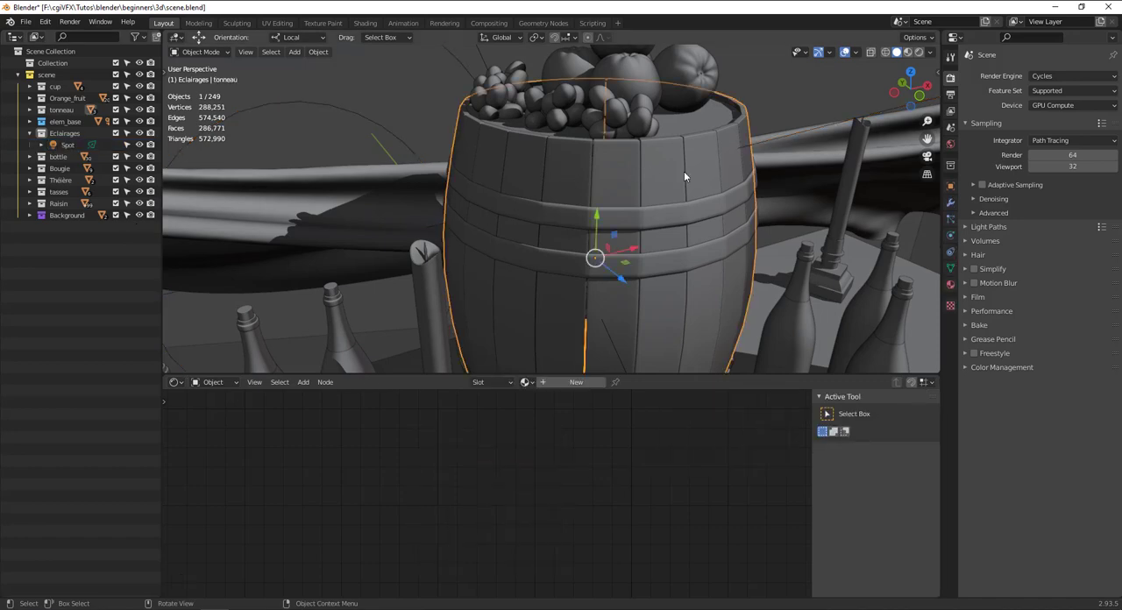
{"action": "left_click", "coordinate": [950, 203]}
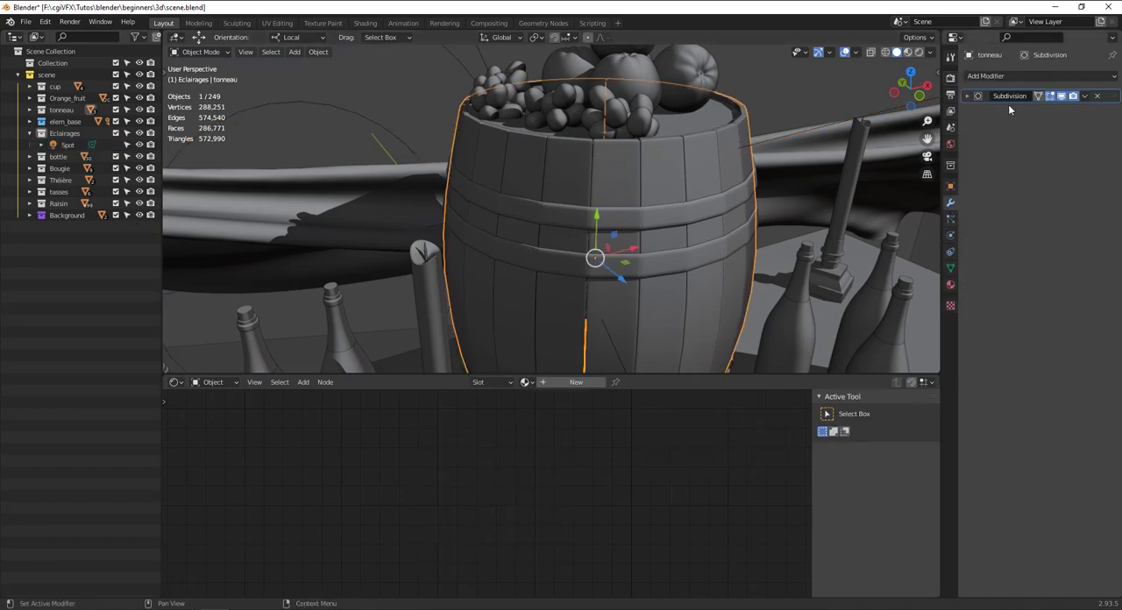
{"action": "left_click", "coordinate": [968, 95]}
{"action": "left_click", "coordinate": [1072, 140]}
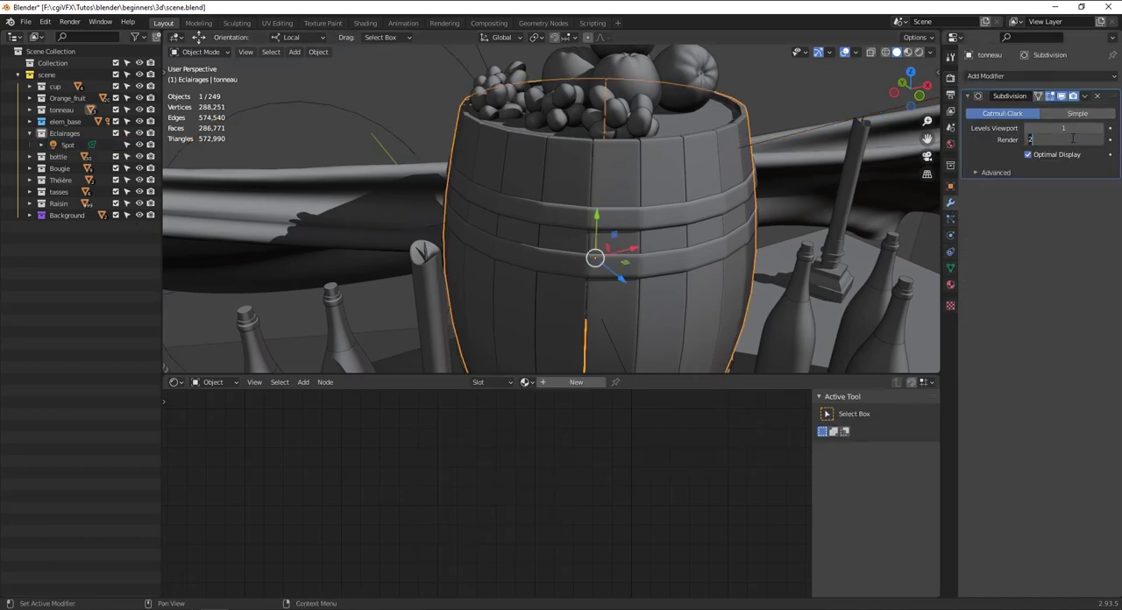
{"action": "type", "text": "3"}
{"action": "key", "text": "Return"}
Select the barrel's hoops (support) and return to the camera view.
{"action": "scroll", "coordinate": [614, 219], "scroll_direction": "up", "scroll_amount": 2}
{"action": "middle_click_drag", "start_coordinate": [614, 219], "coordinate": [576, 216]}
{"action": "scroll", "coordinate": [678, 201], "scroll_direction": "down", "scroll_amount": 4}
{"action": "left_click", "coordinate": [655, 188]}
{"action": "scroll", "coordinate": [568, 221], "scroll_direction": "down", "scroll_amount": 3}
{"action": "key", "text": "KP_0"}
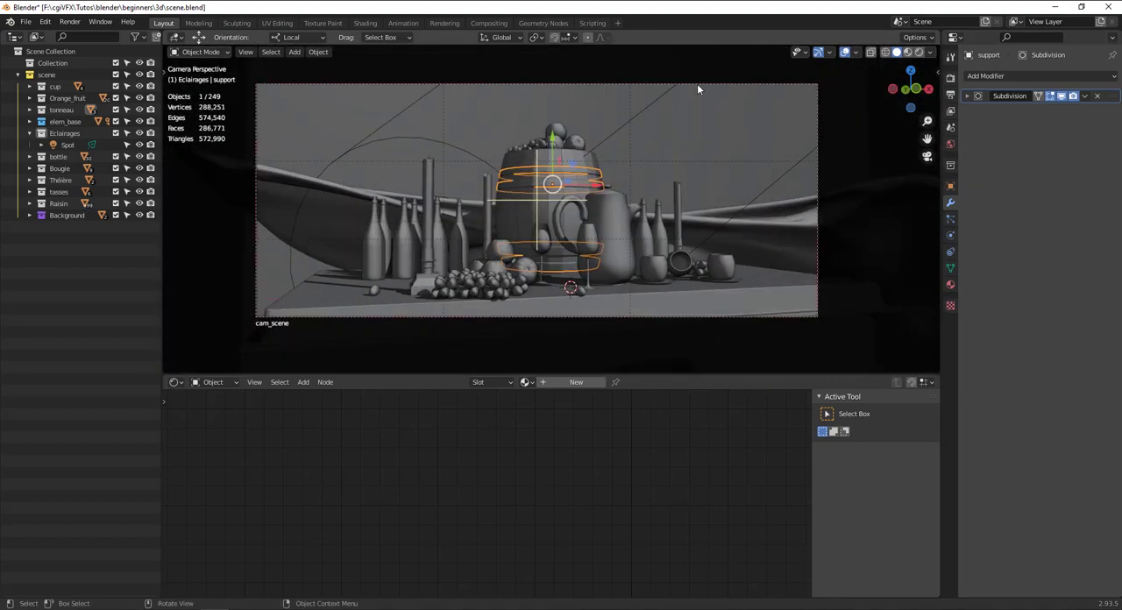
Render the scene image from the camera and close the render window.
{"action": "left_click", "coordinate": [99, 23]}
{"action": "left_click", "coordinate": [75, 35]}
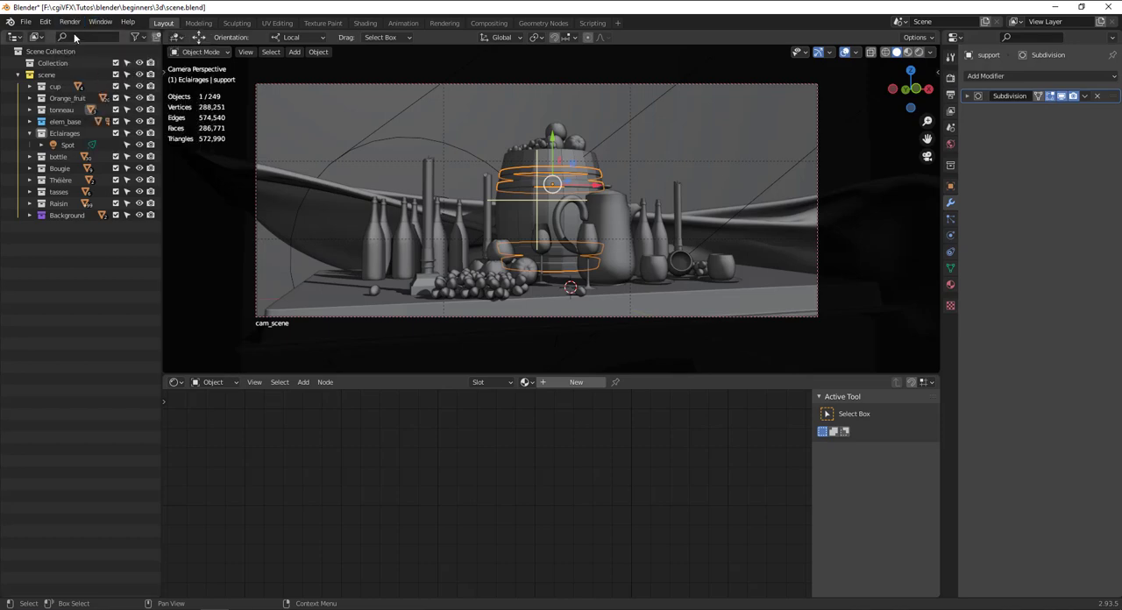
{"action": "left_click", "coordinate": [72, 24]}
{"action": "left_click", "coordinate": [76, 36]}
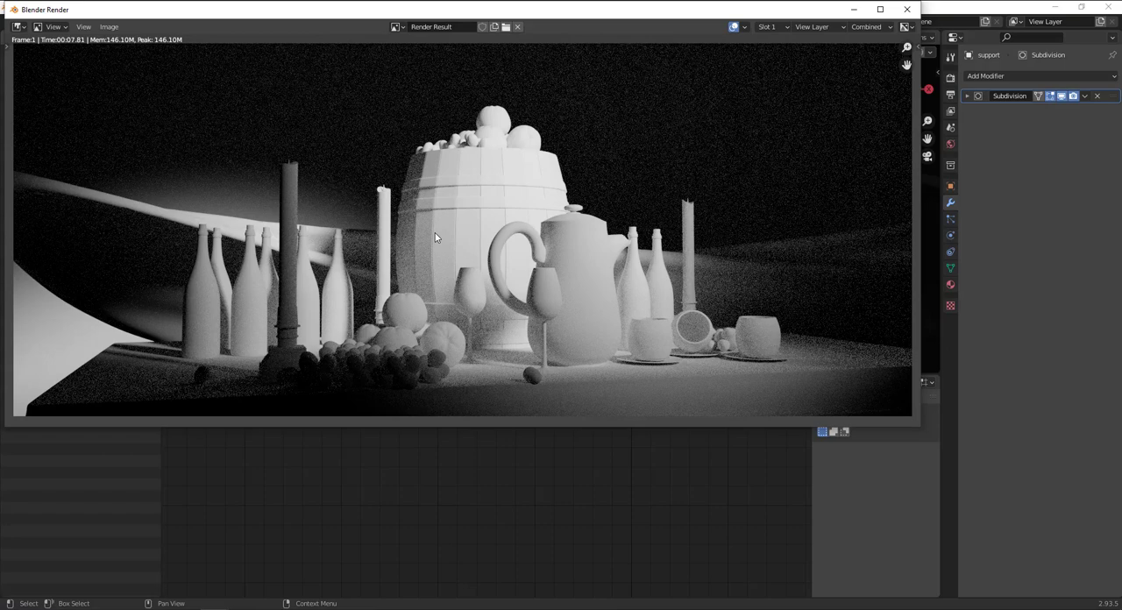
{"action": "left_click", "coordinate": [907, 10]}
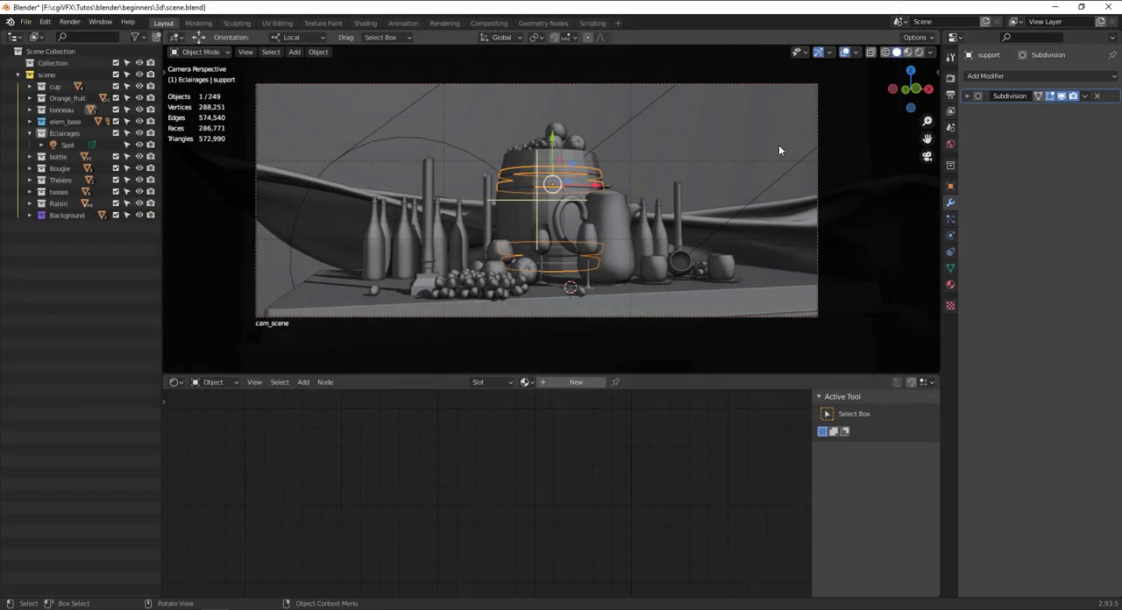
Select the spot light and move its Light Falloff node closer to the Eclairage node.
{"action": "middle_click_drag", "start_coordinate": [760, 343], "coordinate": [742, 215]}
{"action": "left_click", "coordinate": [832, 89]}
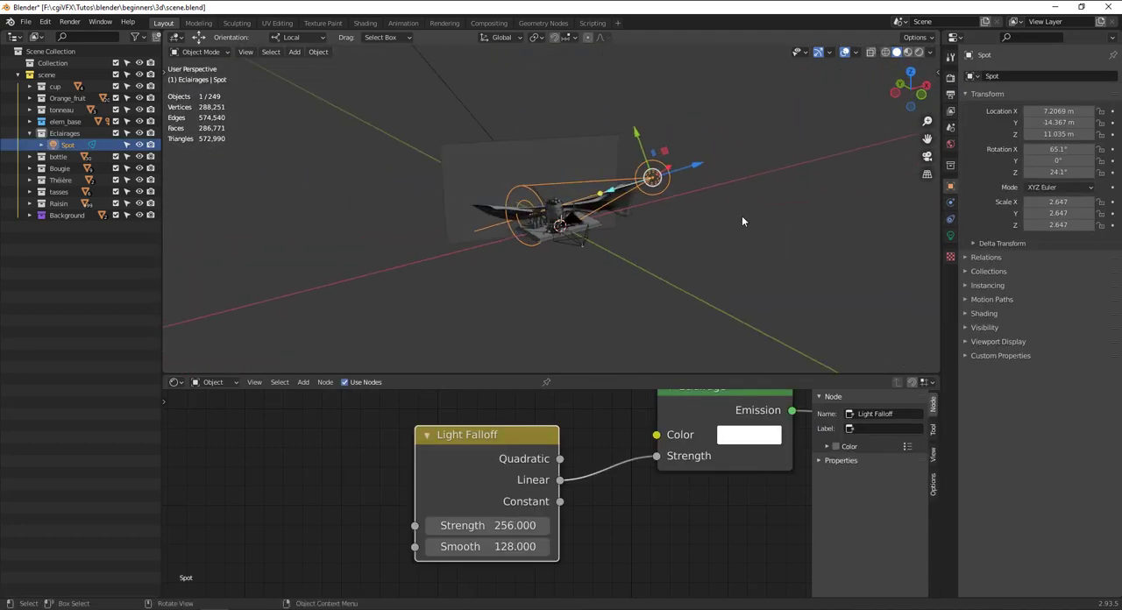
{"action": "scroll", "coordinate": [479, 406], "scroll_direction": "down", "scroll_amount": 4}
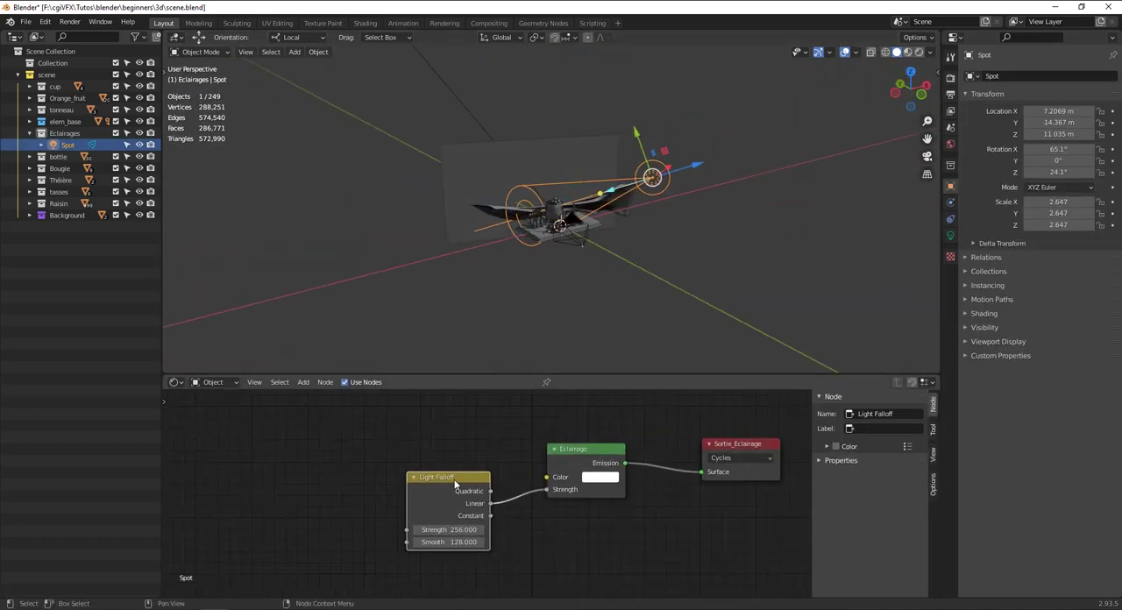
{"action": "left_click_drag", "start_coordinate": [457, 485], "coordinate": [518, 481]}
{"action": "scroll", "coordinate": [554, 467], "scroll_direction": "up", "scroll_amount": 3}
{"action": "scroll", "coordinate": [675, 223], "scroll_direction": "up", "scroll_amount": 5}
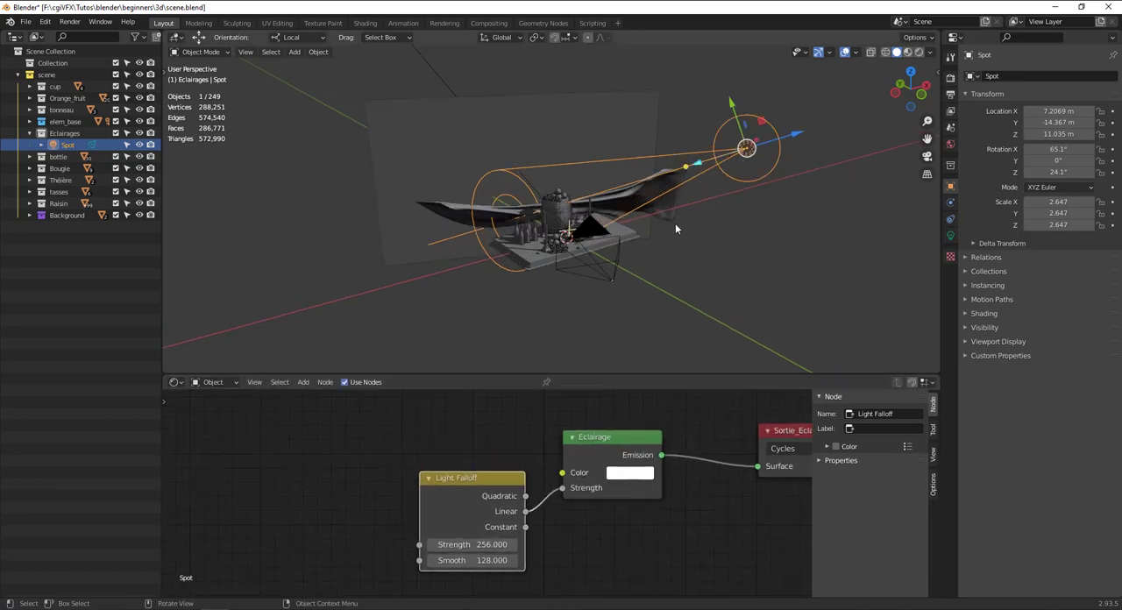
Switch the viewport to rendered shading and view the spot's lighting on the still life from outside the camera.
{"action": "left_click", "coordinate": [919, 53]}
{"action": "scroll", "coordinate": [632, 228], "scroll_direction": "up", "scroll_amount": 4}
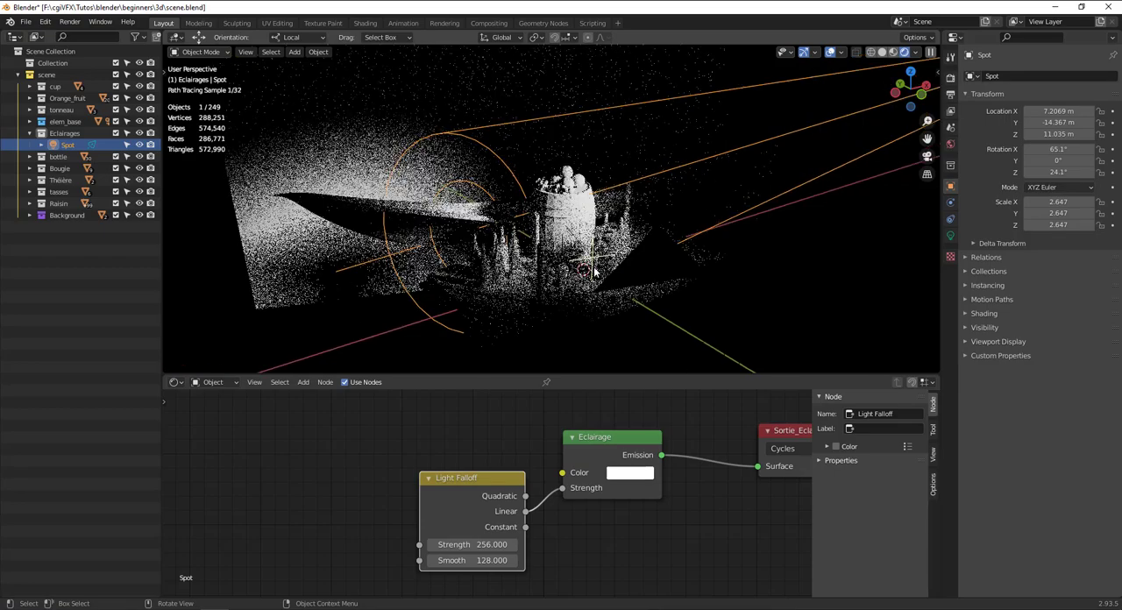
{"action": "middle_click_drag", "start_coordinate": [382, 266], "coordinate": [414, 251]}
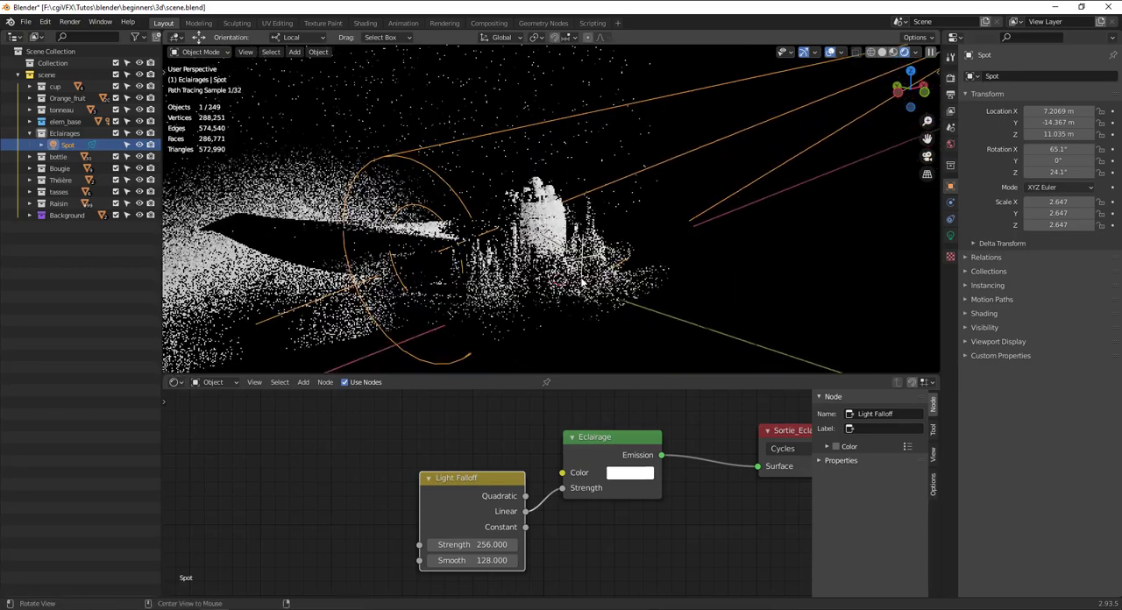
Add a Blackbody node above the lowered Light Falloff node and connect its Color output to the Eclairage node's Color input.
{"action": "left_click_drag", "start_coordinate": [474, 477], "coordinate": [461, 503]}
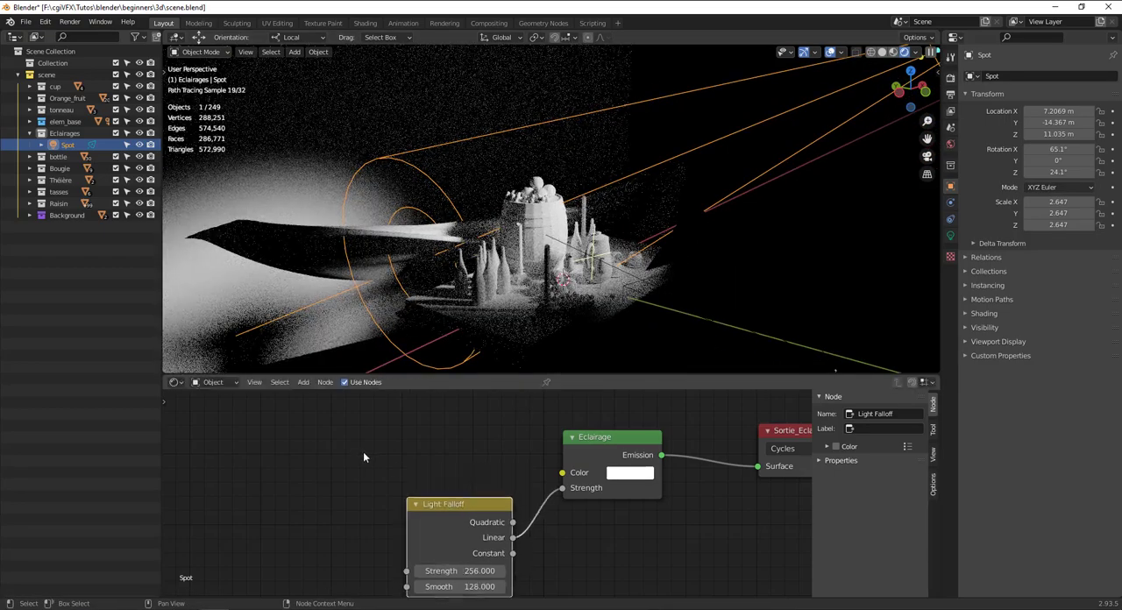
{"action": "key", "text": "shift+a"}
{"action": "left_click", "coordinate": [364, 453]}
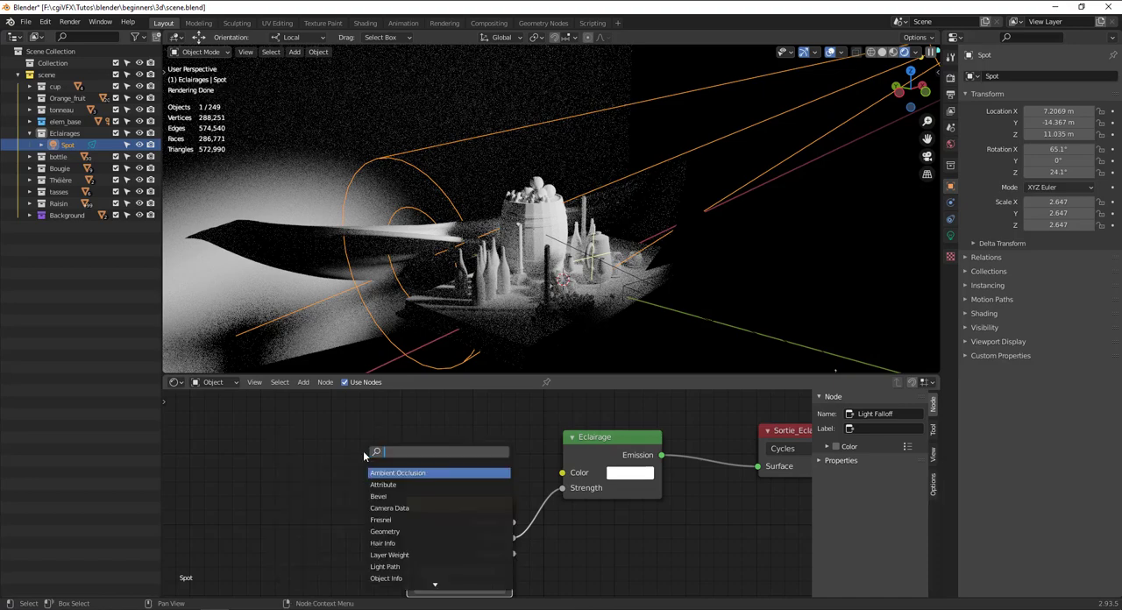
{"action": "type", "text": "blac"}
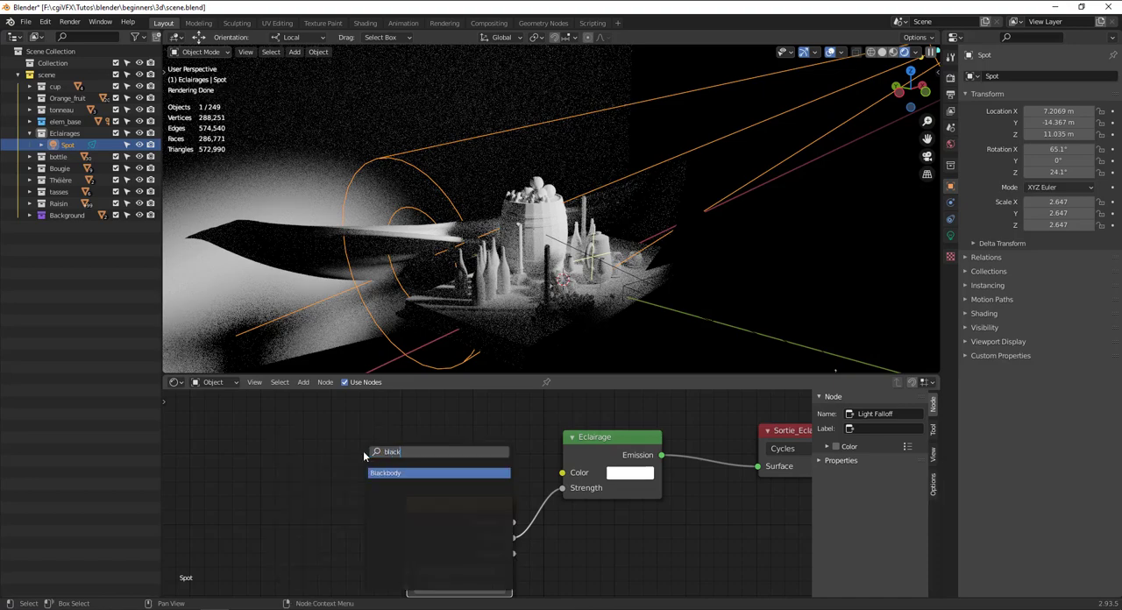
{"action": "type", "text": "k"}
{"action": "key", "text": "Return"}
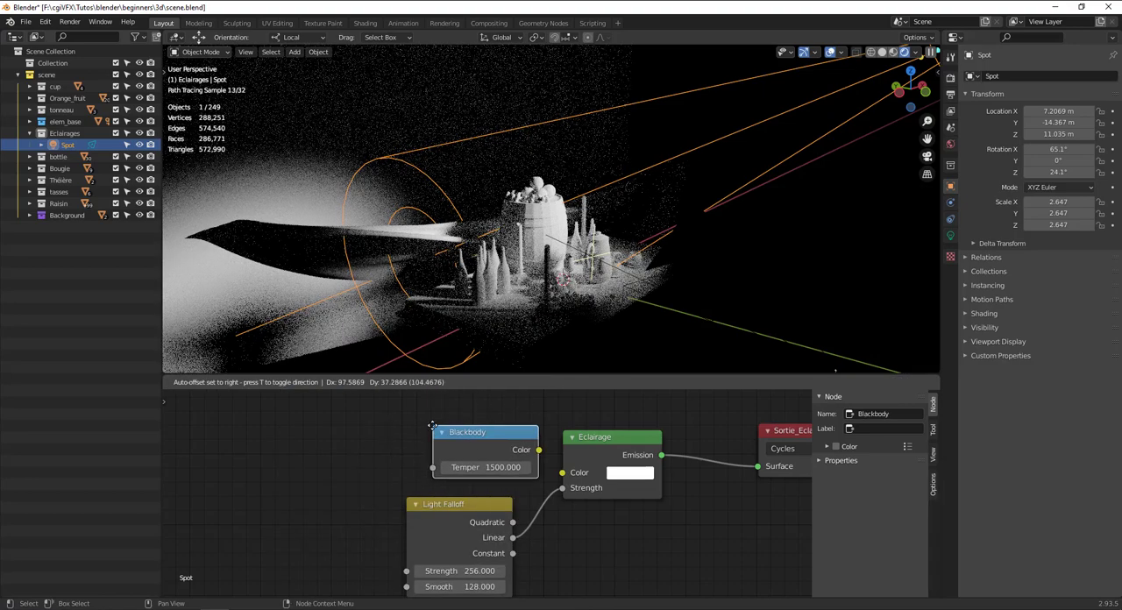
{"action": "left_click", "coordinate": [429, 419]}
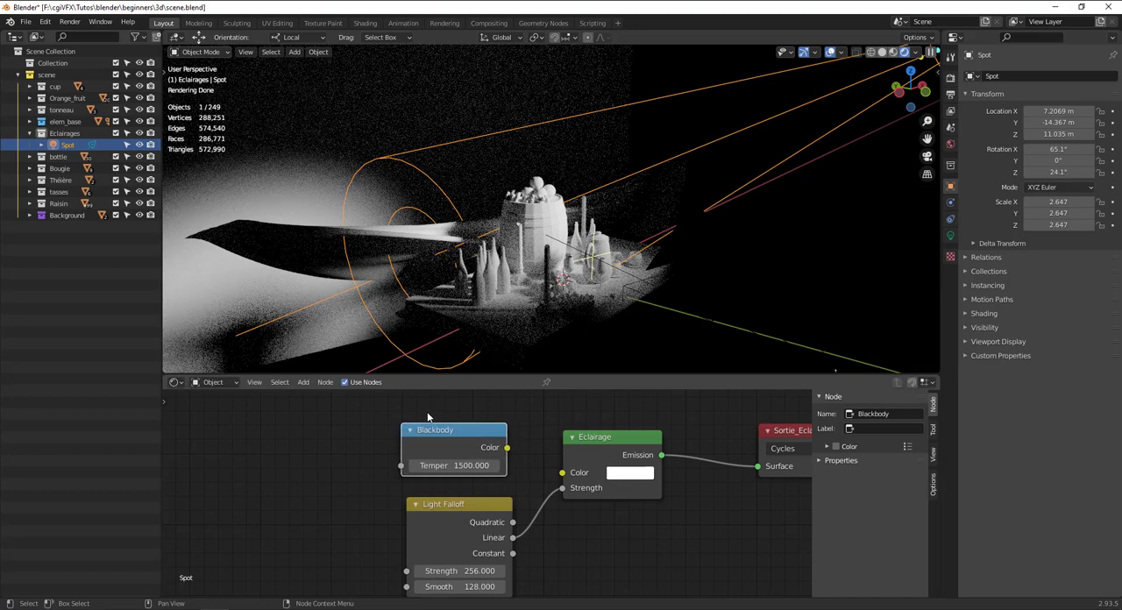
{"action": "left_click_drag", "start_coordinate": [508, 448], "coordinate": [563, 473]}
{"action": "left_click_drag", "start_coordinate": [480, 431], "coordinate": [486, 435]}
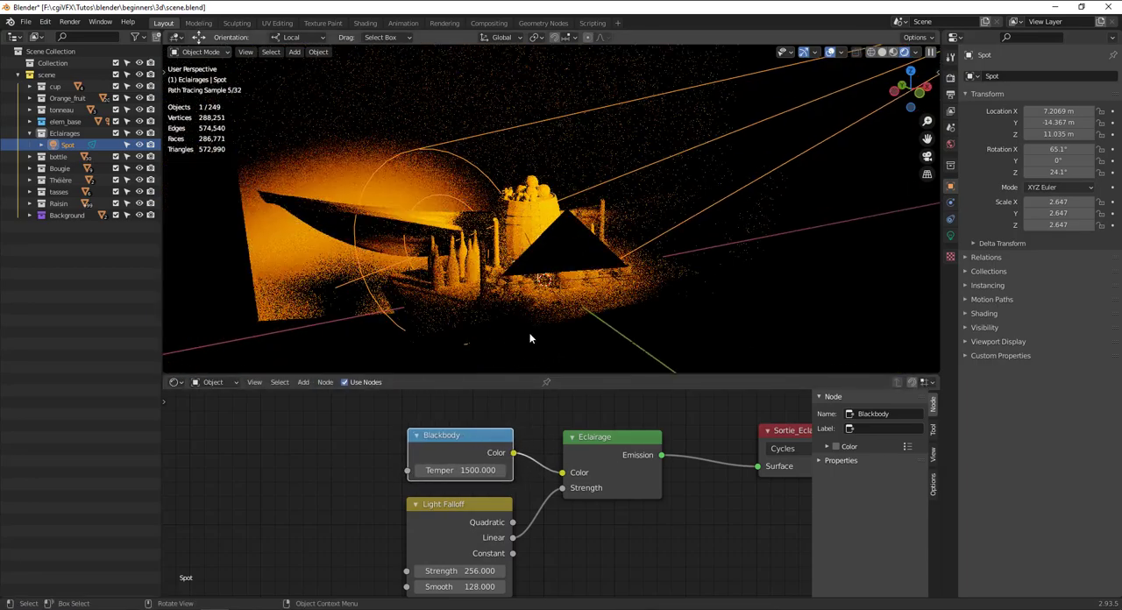
Set the Blackbody node's temperature to 5500 and inspect the resulting light on the still life up close.
{"action": "left_click", "coordinate": [483, 470]}
{"action": "type", "text": "5"}
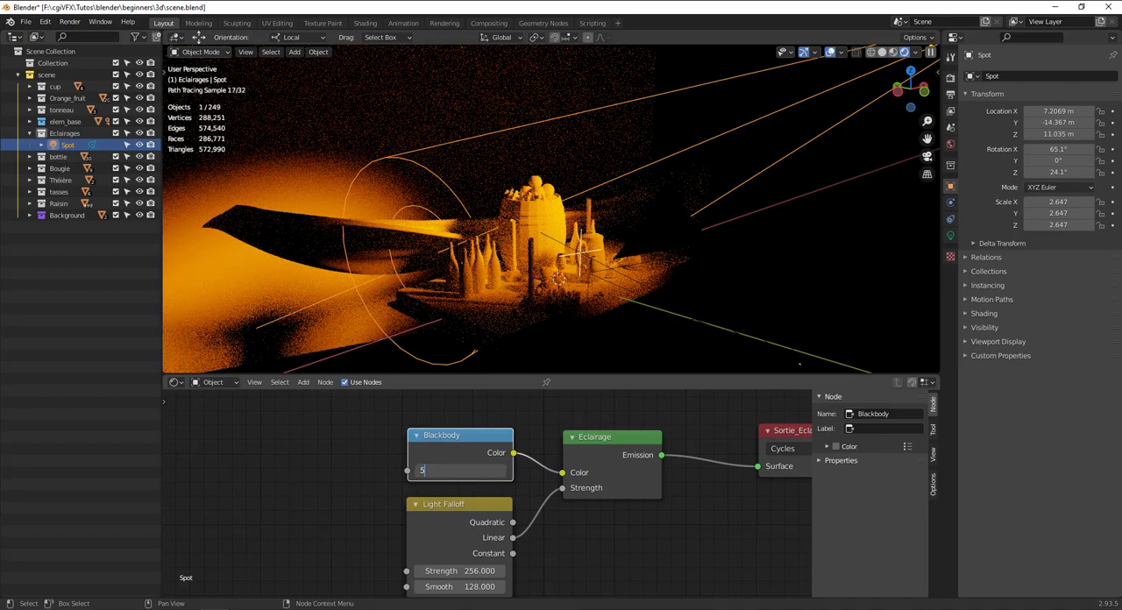
{"action": "type", "text": "500"}
{"action": "key", "text": "Return"}
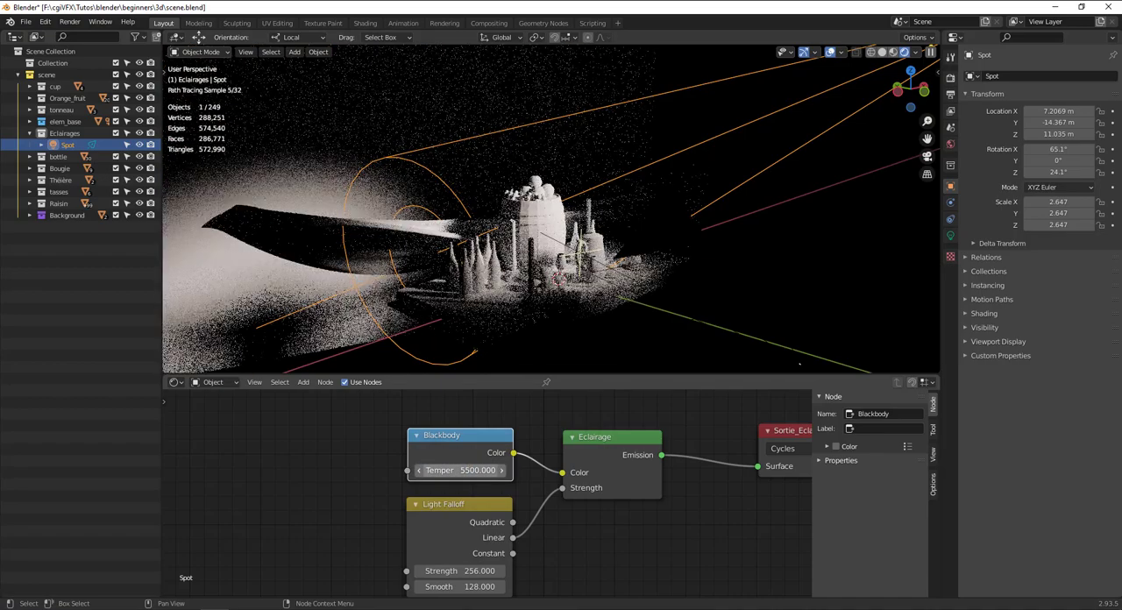
{"action": "scroll", "coordinate": [542, 309], "scroll_direction": "up", "scroll_amount": 8}
{"action": "scroll", "coordinate": [542, 304], "scroll_direction": "down", "scroll_amount": 8}
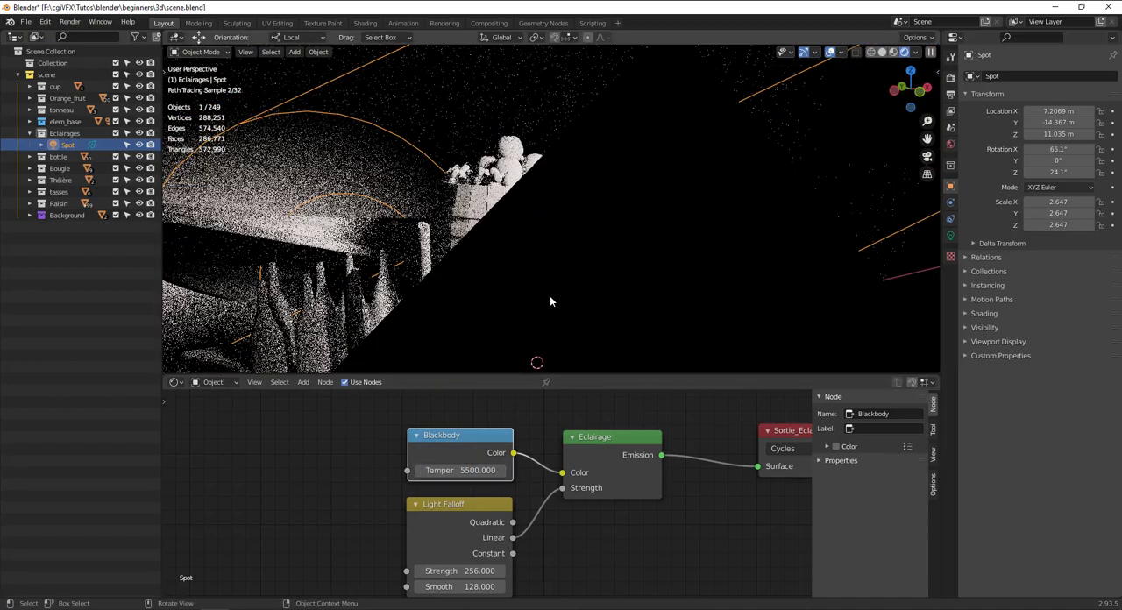
Try a Blackbody temperature of 400, and raise it to 1373.5.
{"action": "left_click", "coordinate": [468, 470]}
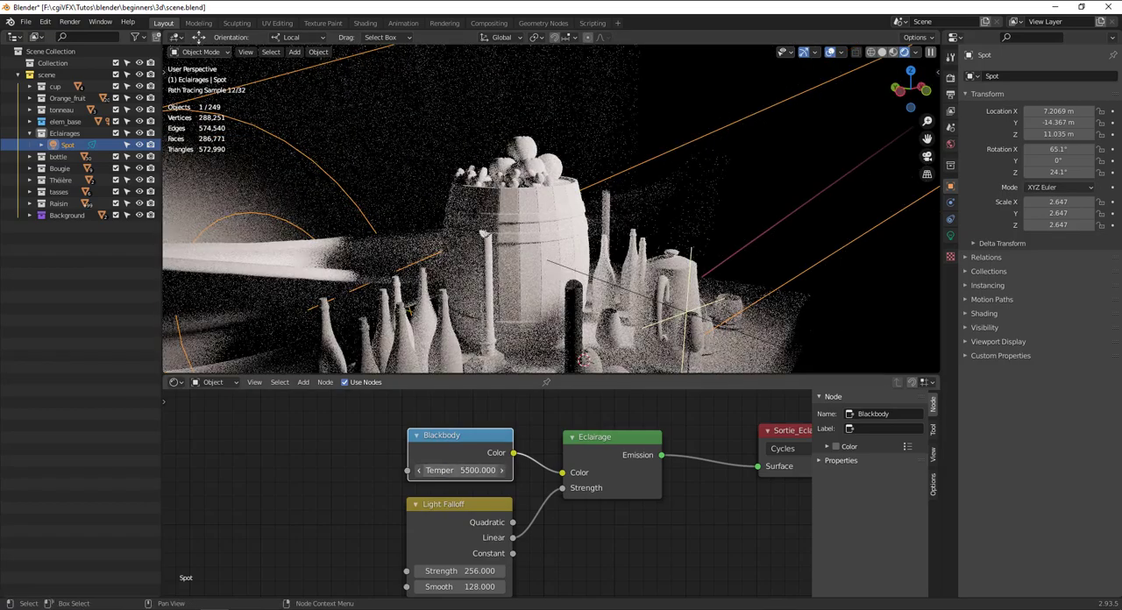
{"action": "type", "text": "400"}
{"action": "key", "text": "Return"}
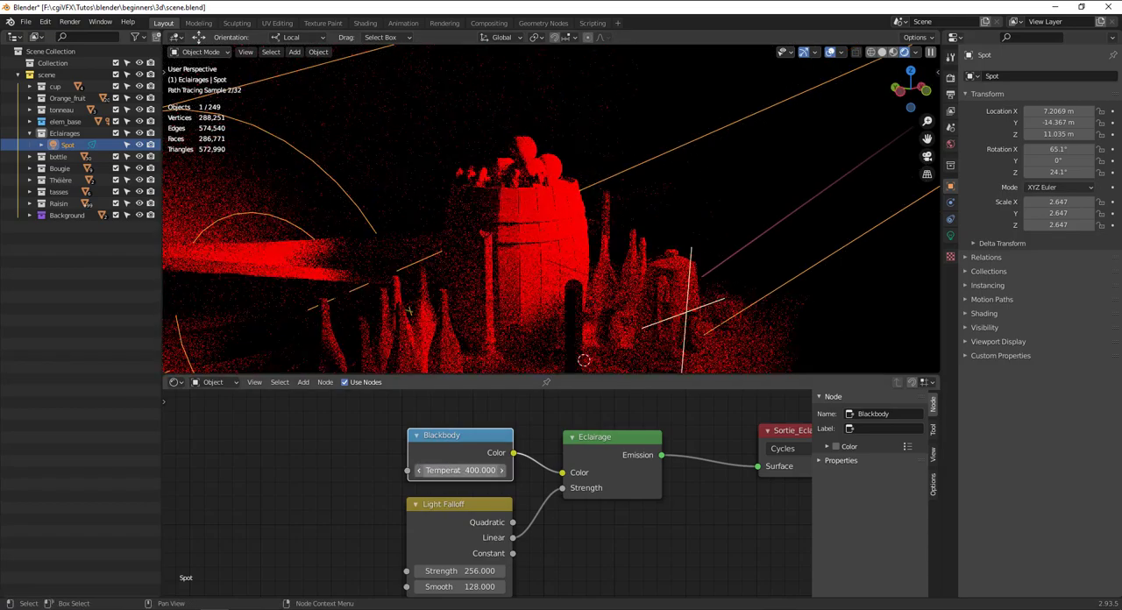
{"action": "left_click_drag", "start_coordinate": [467, 470], "coordinate": [741, 470]}
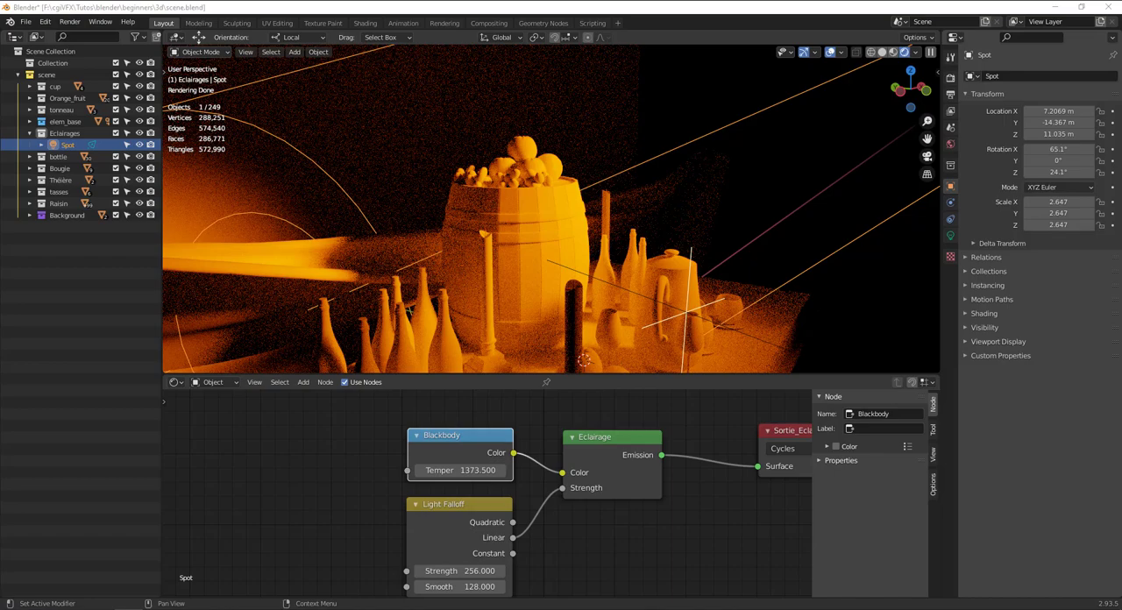
Switch to the browser, enlarge its window to consult the Kelvin temperature chart, and move it off the Blender workspace.
{"action": "key", "text": "alt+Tab"}
{"action": "left_click_drag", "start_coordinate": [743, 90], "coordinate": [469, 89]}
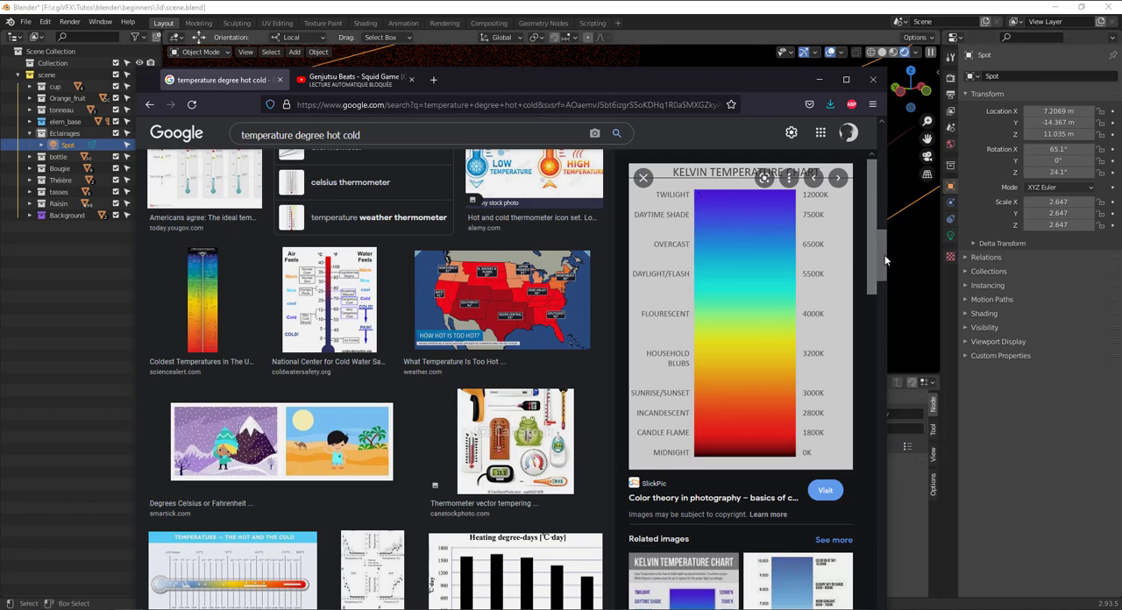
{"action": "left_click_drag", "start_coordinate": [884, 253], "coordinate": [1009, 395]}
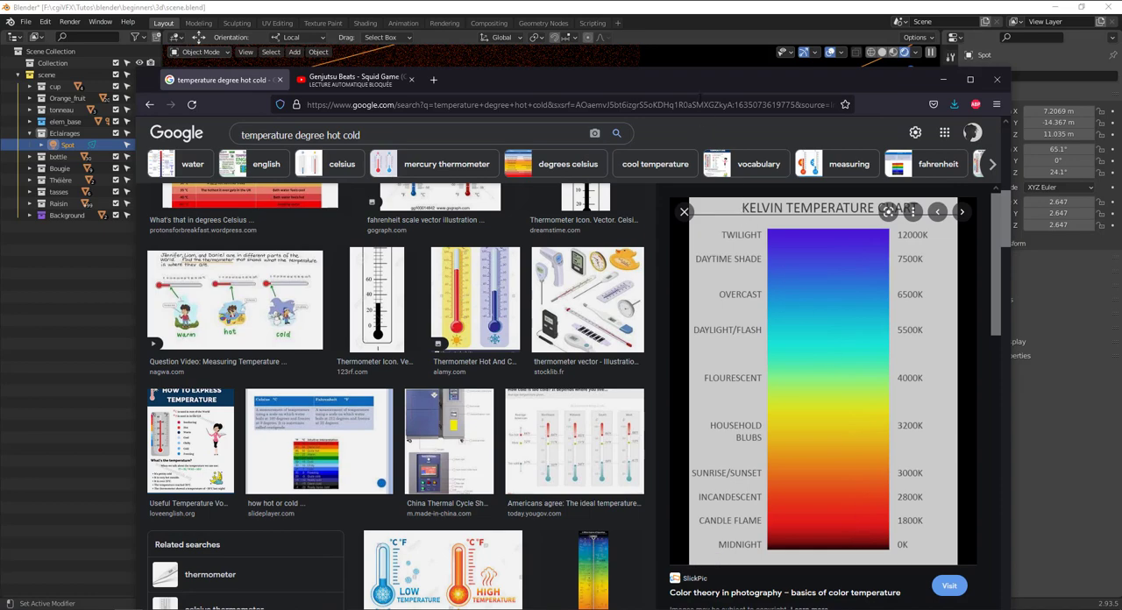
{"action": "left_click_drag", "start_coordinate": [699, 85], "coordinate": [734, 77]}
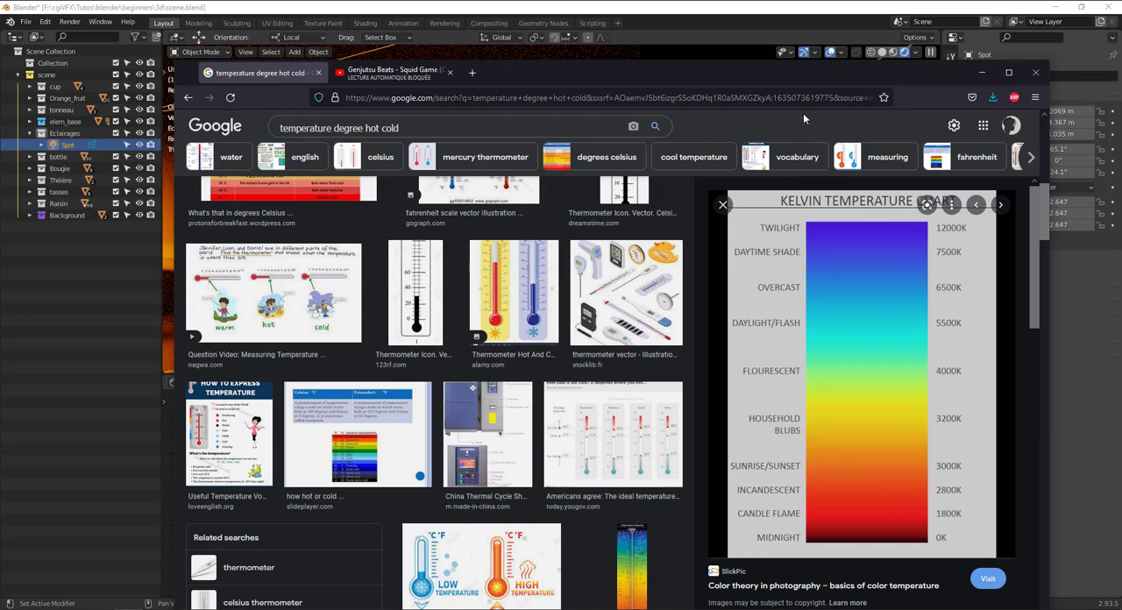
{"action": "left_click_drag", "start_coordinate": [806, 78], "coordinate": [1121, 258]}
Try Blackbody temperatures of 120 and 12 on the spot light, and raise the value to 901.3.
{"action": "left_click", "coordinate": [474, 470]}
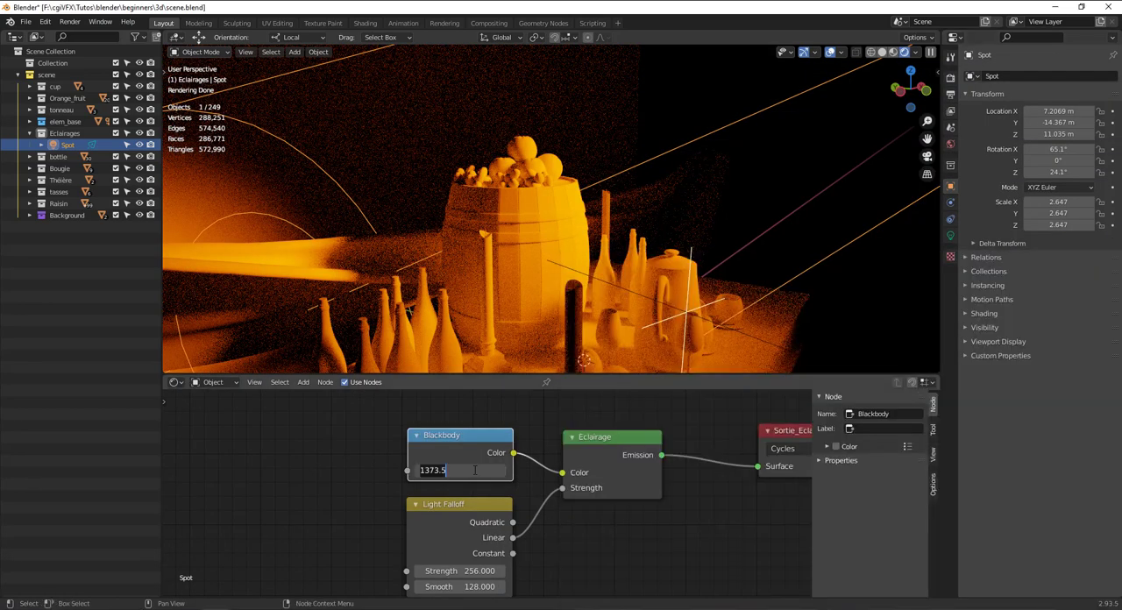
{"action": "type", "text": "1200"}
{"action": "key", "text": "Return"}
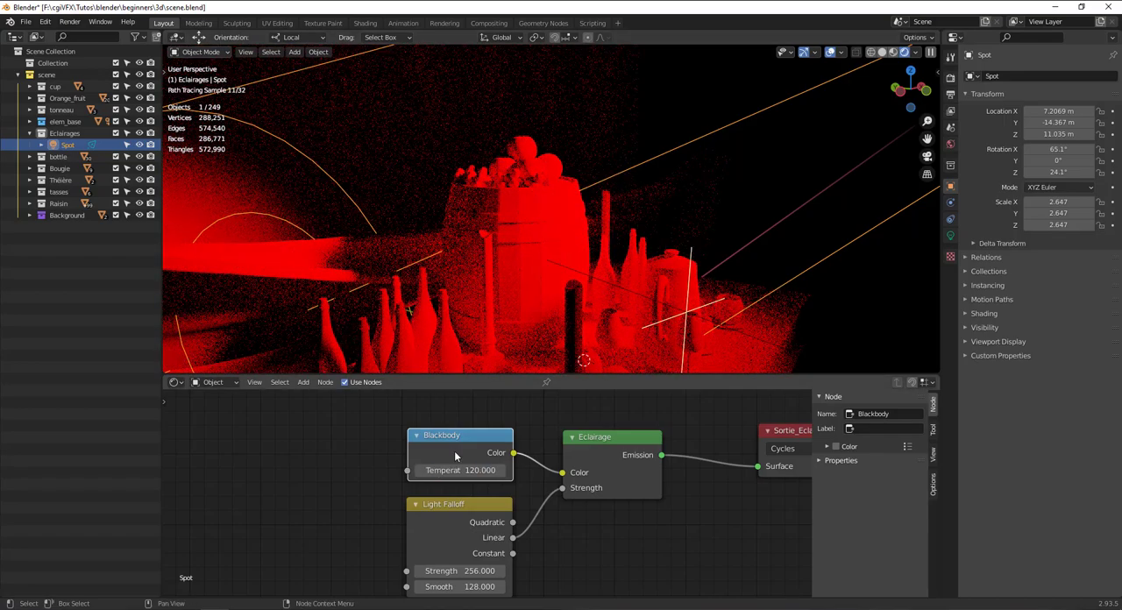
{"action": "left_click", "coordinate": [458, 470]}
{"action": "type", "text": "12"}
{"action": "key", "text": "Return"}
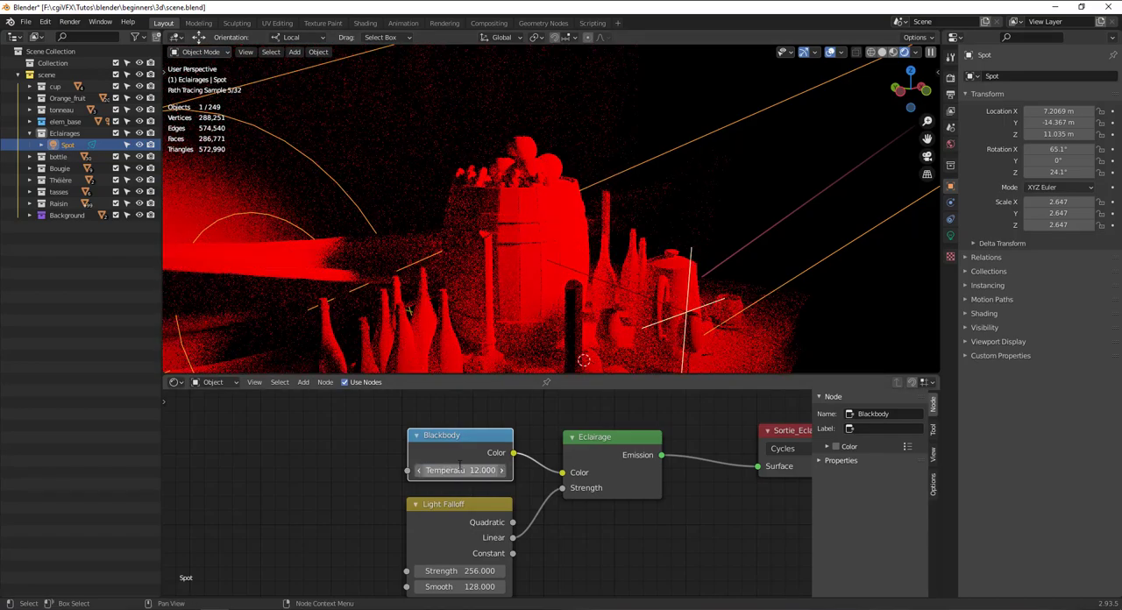
{"action": "left_click_drag", "start_coordinate": [457, 470], "coordinate": [609, 470]}
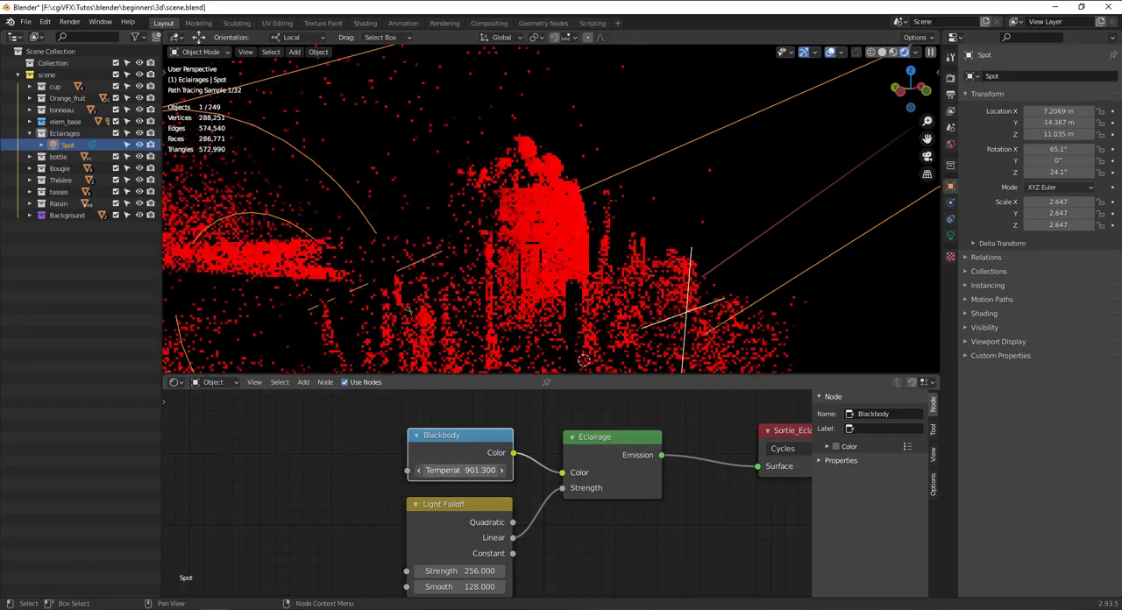
Set the Blackbody temperature back to the chart's daylight value of 5500.
{"action": "left_click", "coordinate": [466, 470]}
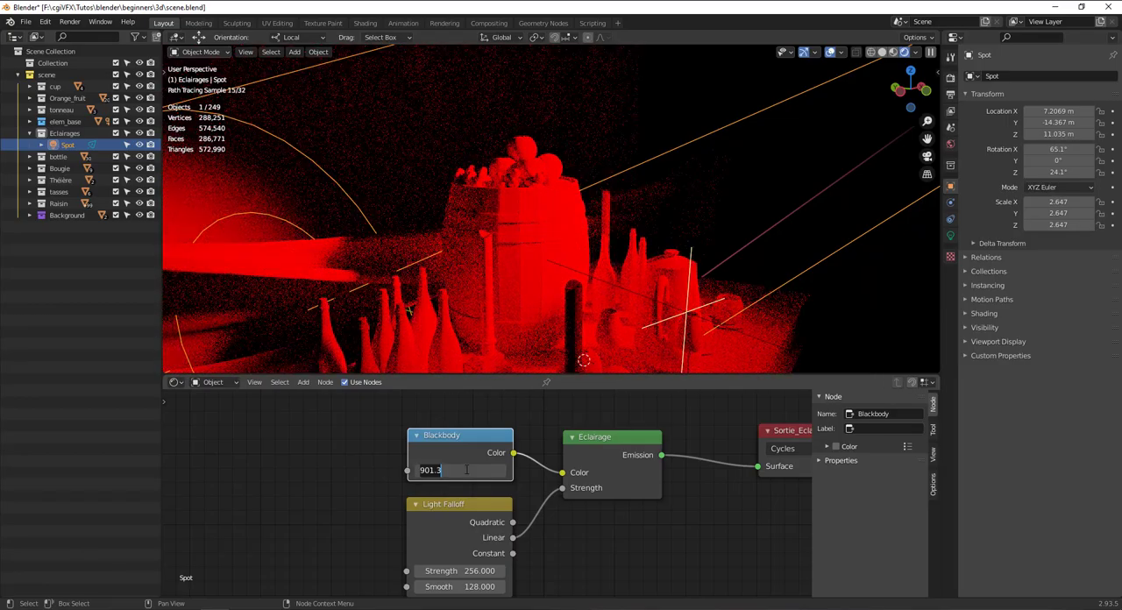
{"action": "type", "text": "5500"}
{"action": "key", "text": "Return"}
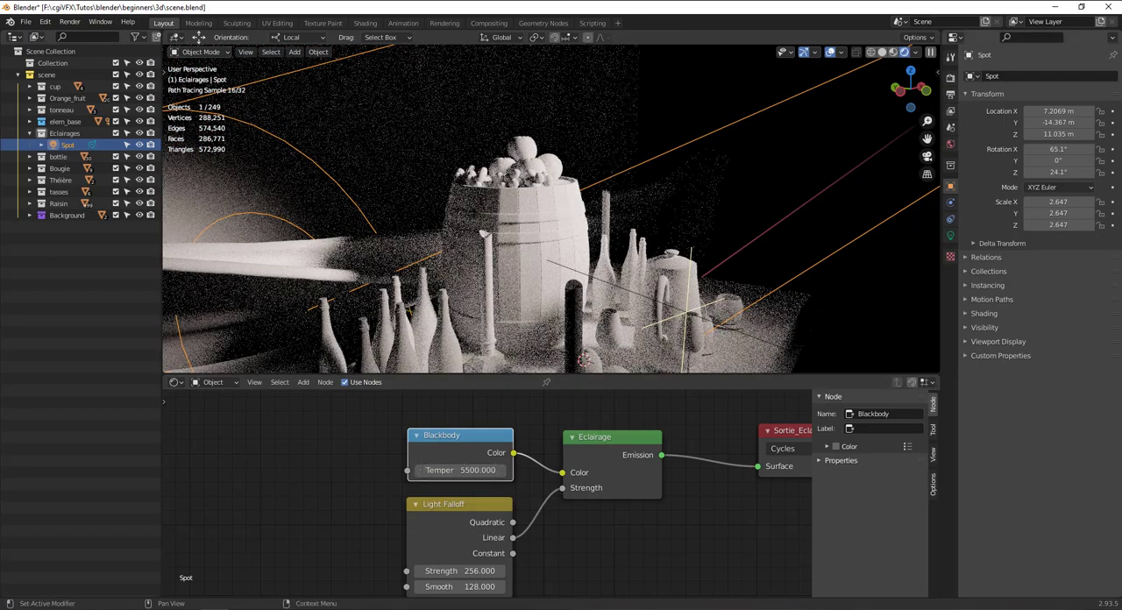
Consult the Kelvin chart in the browser and set the Blackbody temperature to the overcast value of 6500.
{"action": "left_click_drag", "start_coordinate": [1121, 198], "coordinate": [1008, 92]}
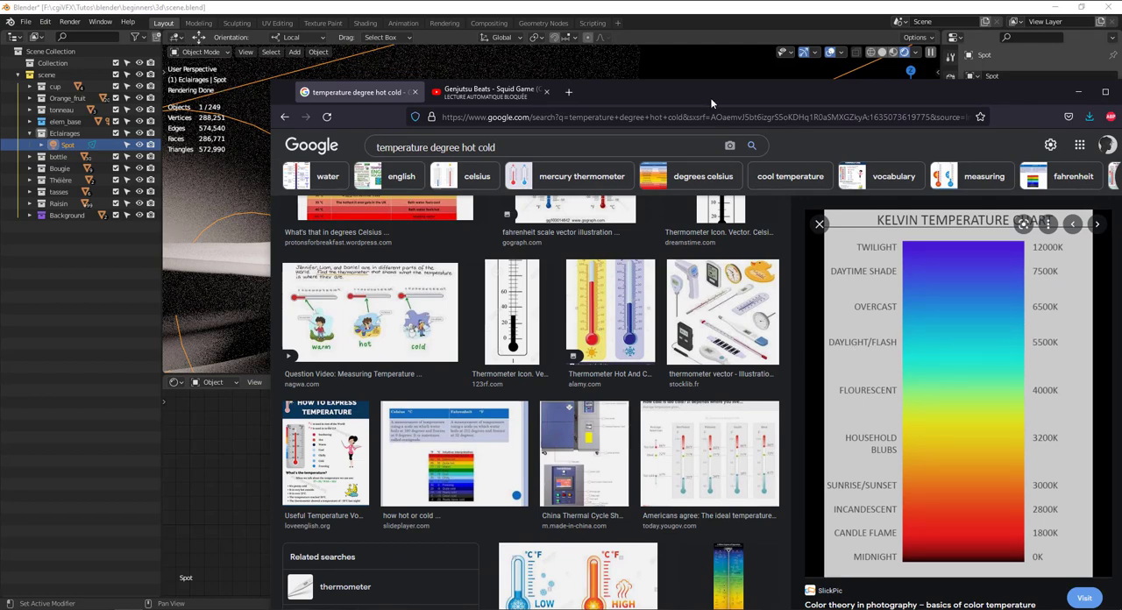
{"action": "left_click_drag", "start_coordinate": [711, 103], "coordinate": [1119, 136]}
{"action": "left_click", "coordinate": [458, 471]}
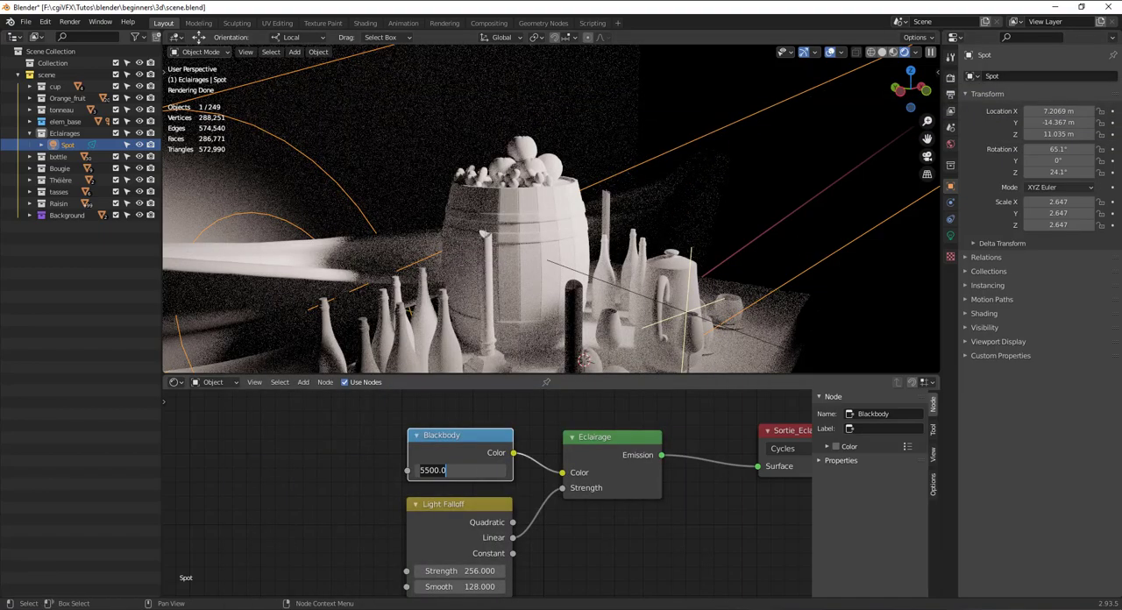
{"action": "type", "text": "6500"}
{"action": "key", "text": "Return"}
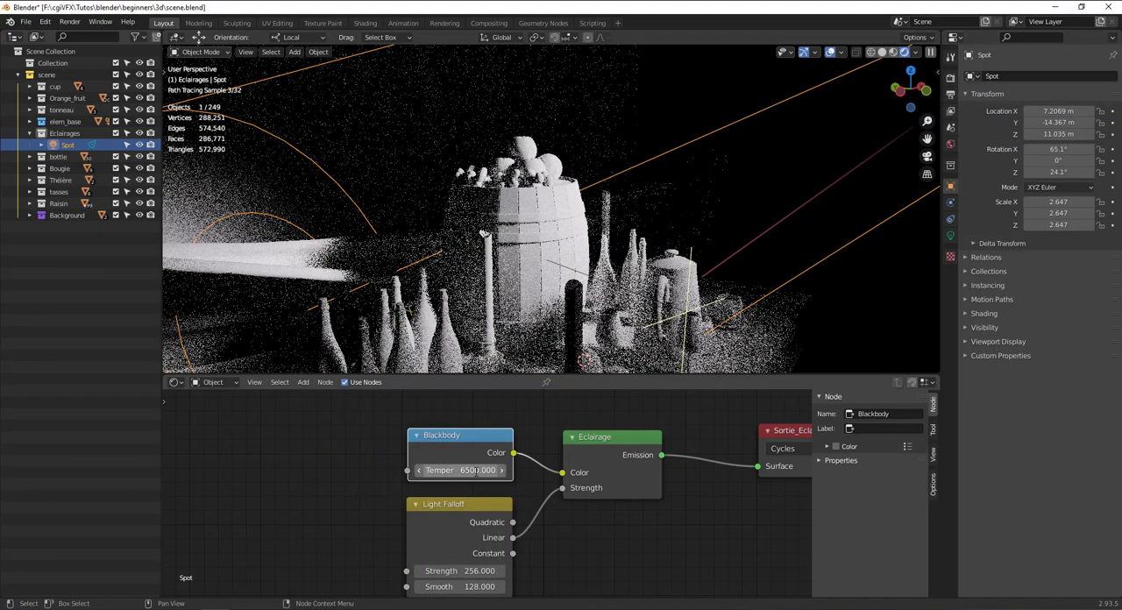
Check the Kelvin chart in the browser and set the Blackbody temperature to the daytime shade value of 7500.
{"action": "left_click_drag", "start_coordinate": [1121, 137], "coordinate": [659, 117]}
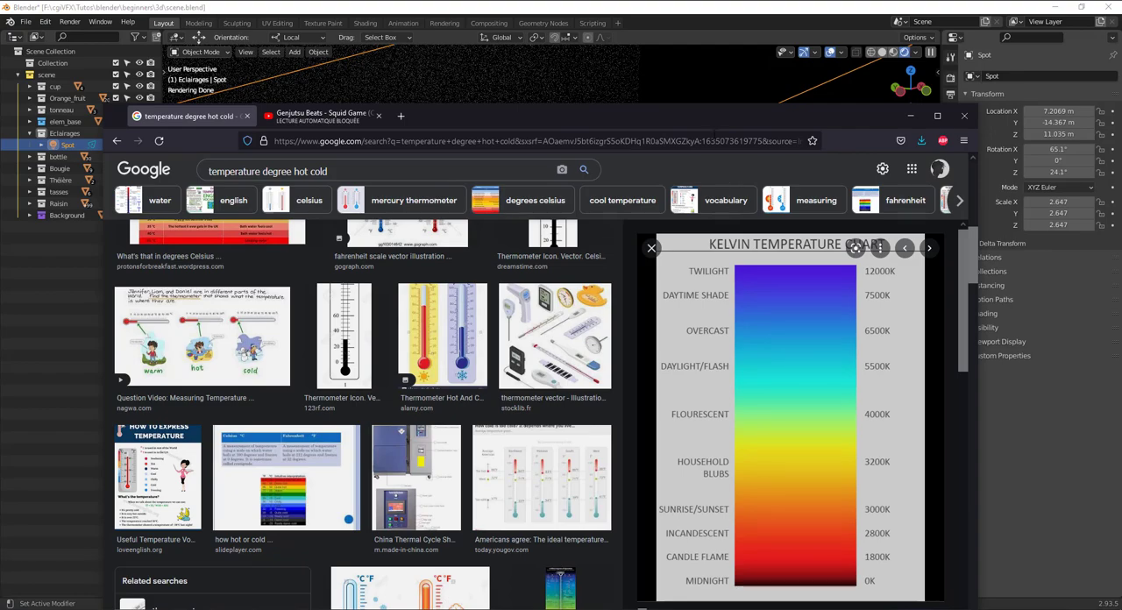
{"action": "left_click_drag", "start_coordinate": [719, 128], "coordinate": [1121, 220]}
{"action": "left_click", "coordinate": [484, 481]}
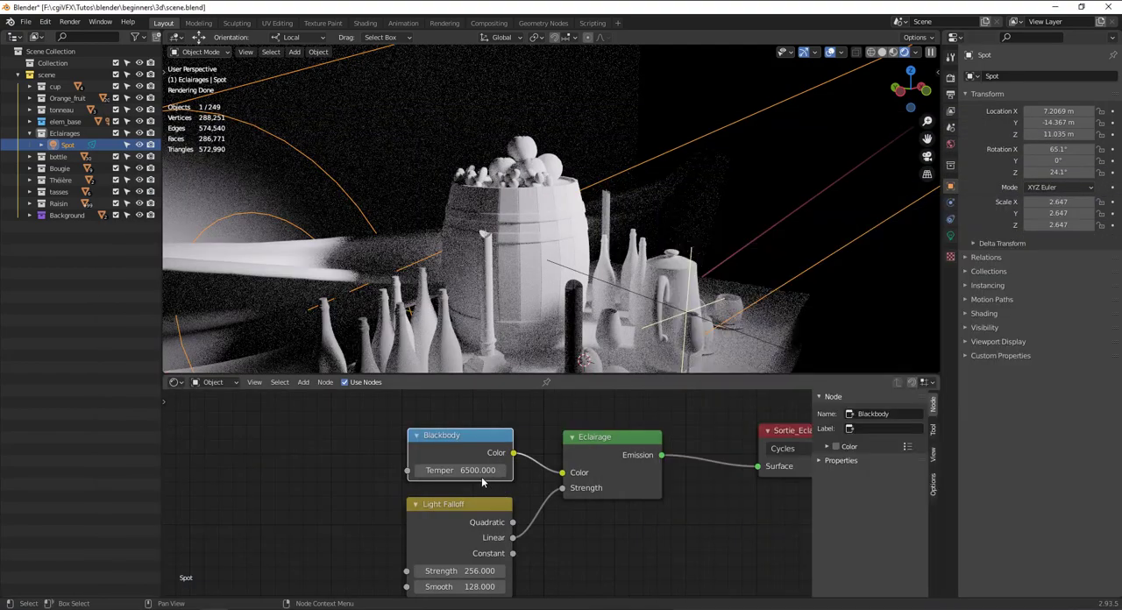
{"action": "left_click", "coordinate": [482, 472]}
{"action": "type", "text": "7500"}
{"action": "key", "text": "Return"}
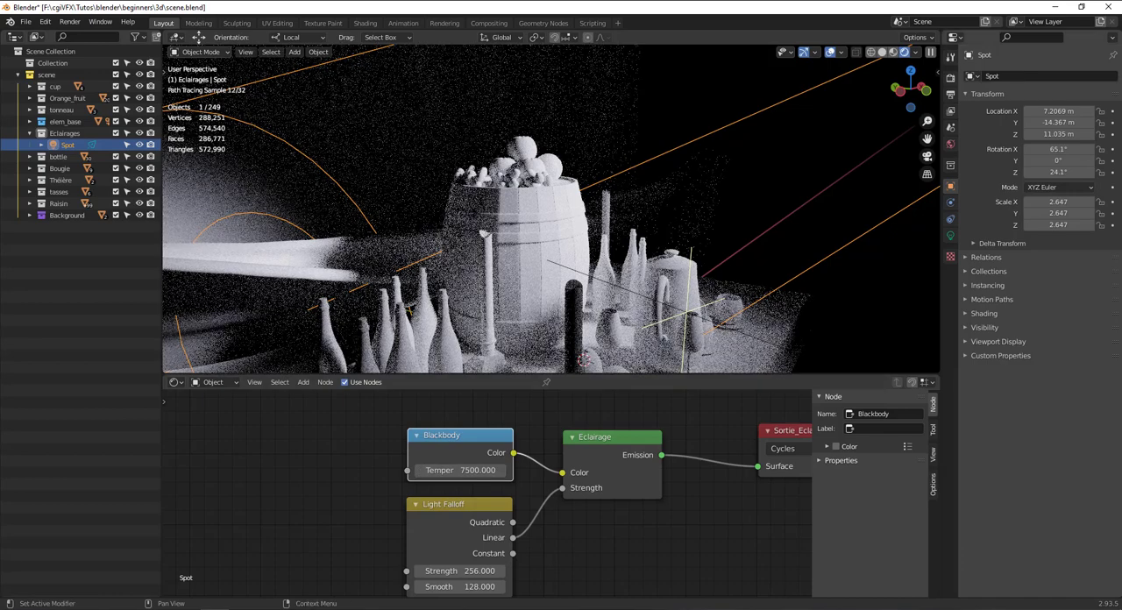
Consult the Kelvin chart in the browser and set the Blackbody temperature to the twilight value of 12000.
{"action": "left_click_drag", "start_coordinate": [1121, 221], "coordinate": [896, 165]}
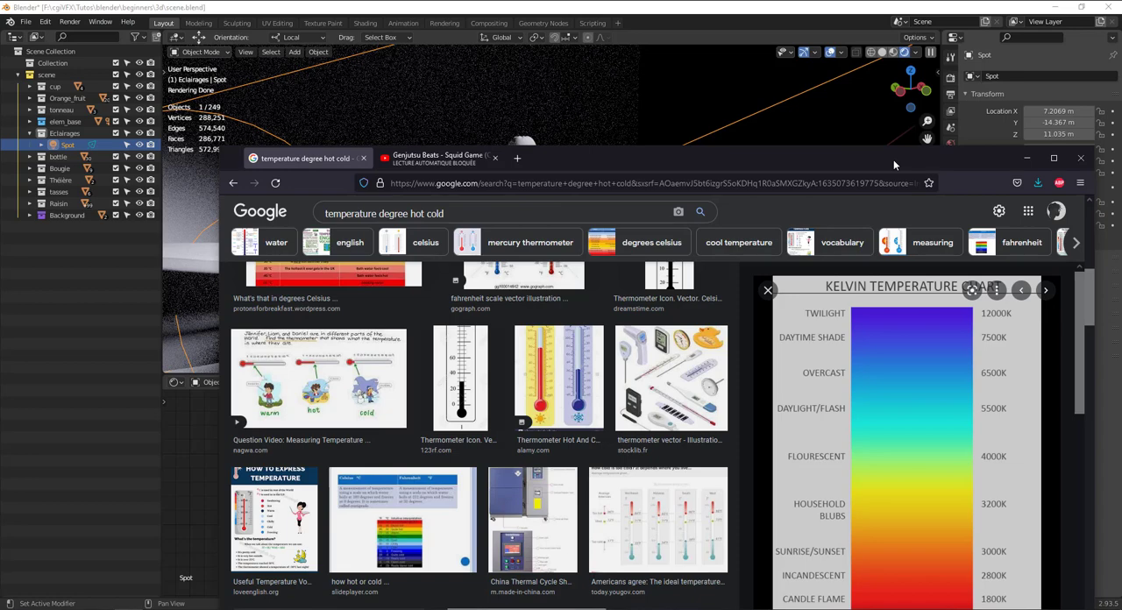
{"action": "left_click_drag", "start_coordinate": [894, 165], "coordinate": [1121, 315]}
{"action": "left_click", "coordinate": [479, 472]}
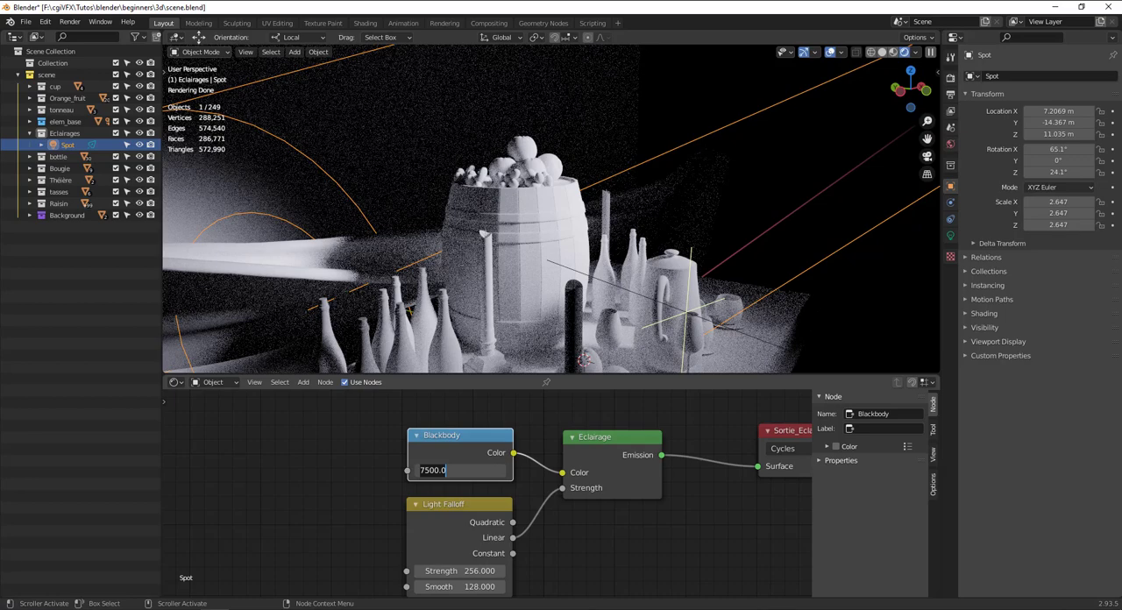
{"action": "type", "text": "12000"}
{"action": "key", "text": "Return"}
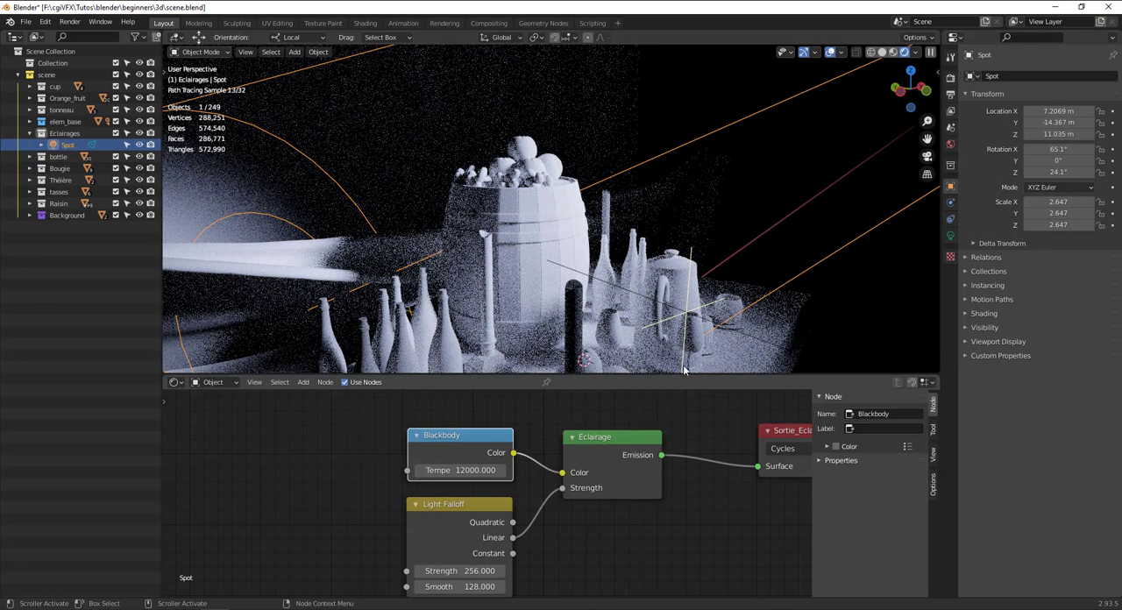
Recheck the Kelvin chart in the browser, and select cam_scene in Blender to view the lit still life through that camera.
{"action": "left_click_drag", "start_coordinate": [1121, 186], "coordinate": [441, 155]}
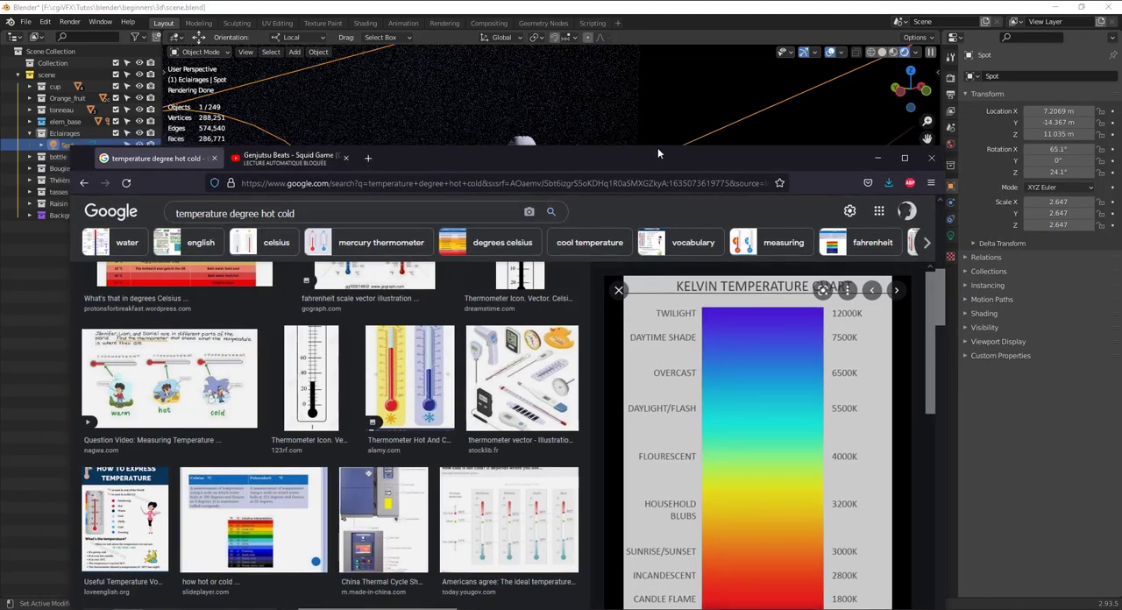
{"action": "left_click_drag", "start_coordinate": [658, 149], "coordinate": [1121, 278]}
{"action": "scroll", "coordinate": [626, 168], "scroll_direction": "down", "scroll_amount": 4}
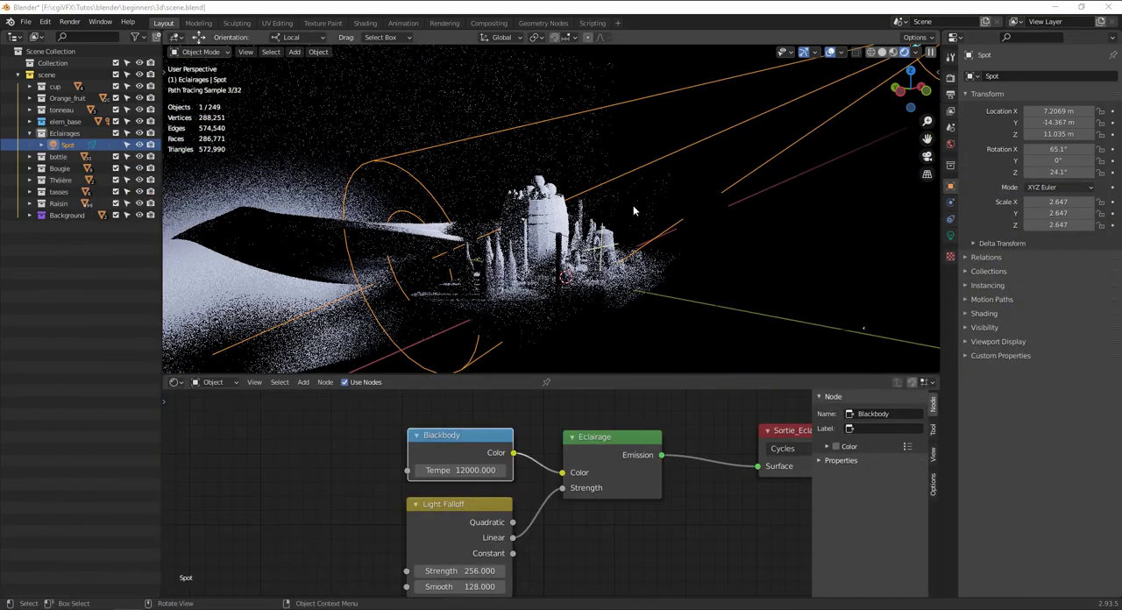
{"action": "scroll", "coordinate": [562, 220], "scroll_direction": "up", "scroll_amount": 1}
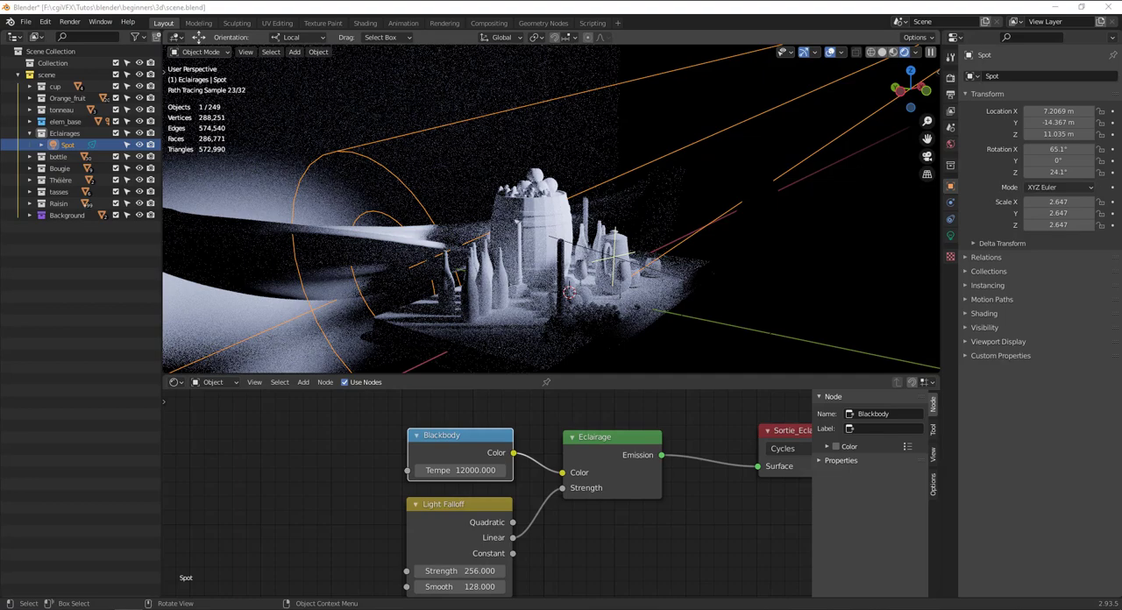
{"action": "left_click", "coordinate": [817, 327]}
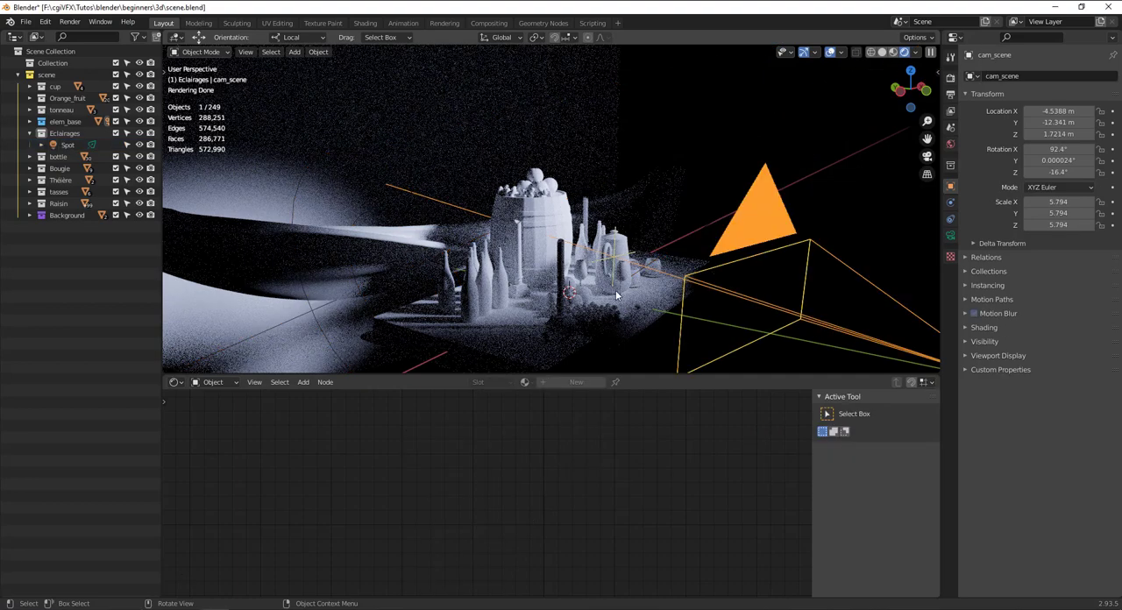
{"action": "key", "text": "KP_0"}
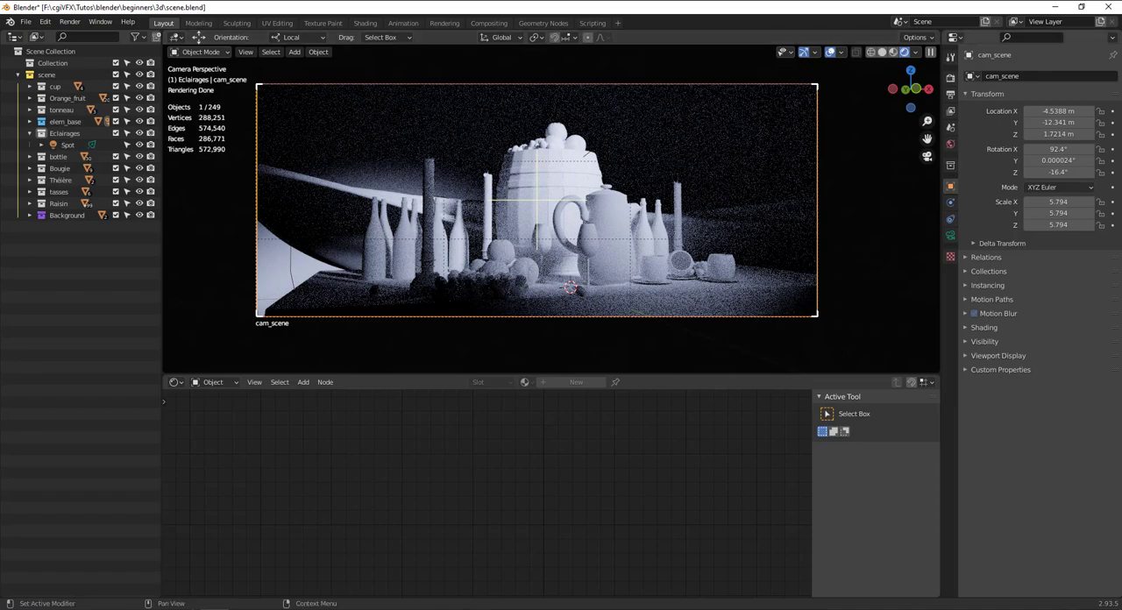
Save the Kelvin temperature chart from the browser to the Downloads folder as the JPEG image kelvin_chart.
{"action": "left_click_drag", "start_coordinate": [1121, 289], "coordinate": [1121, 167]}
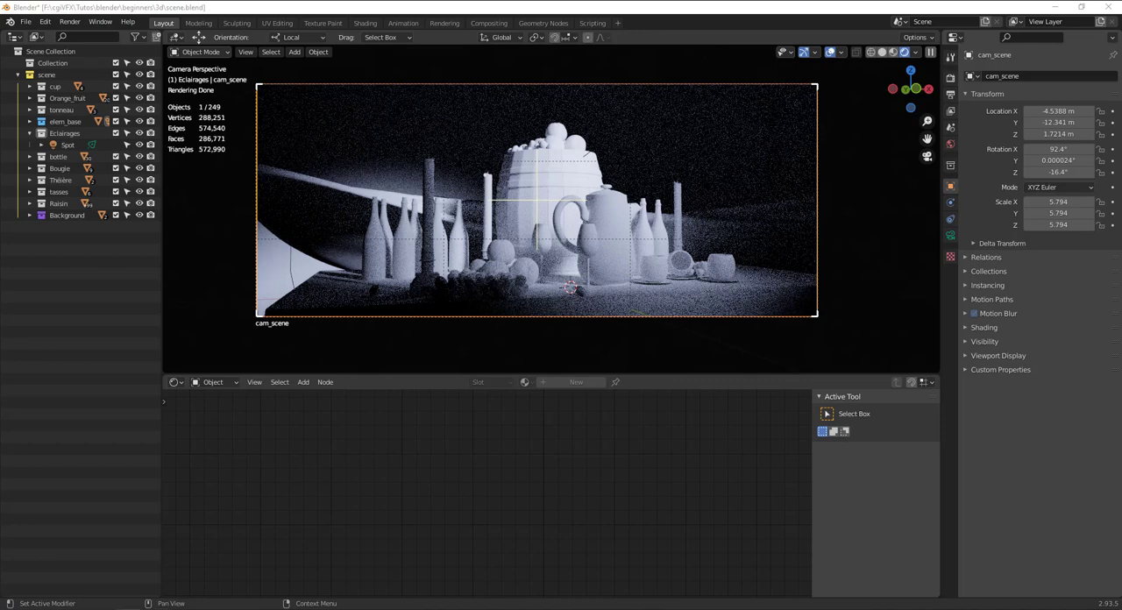
{"action": "left_click_drag", "start_coordinate": [1121, 76], "coordinate": [827, 58]}
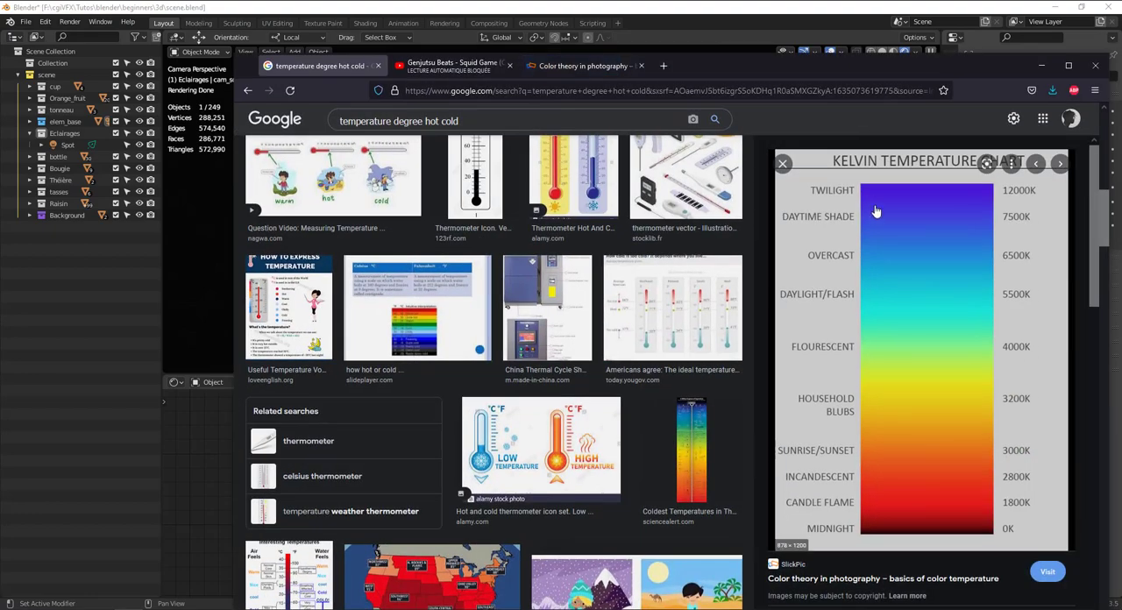
{"action": "right_click", "coordinate": [876, 210]}
{"action": "left_click", "coordinate": [931, 375]}
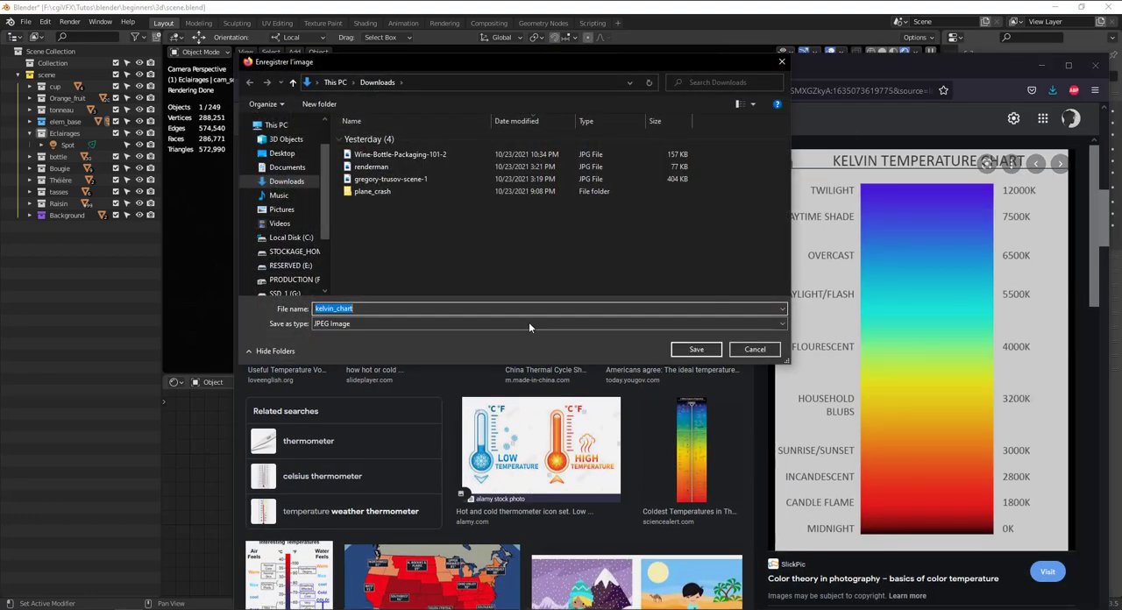
{"action": "left_click", "coordinate": [677, 351]}
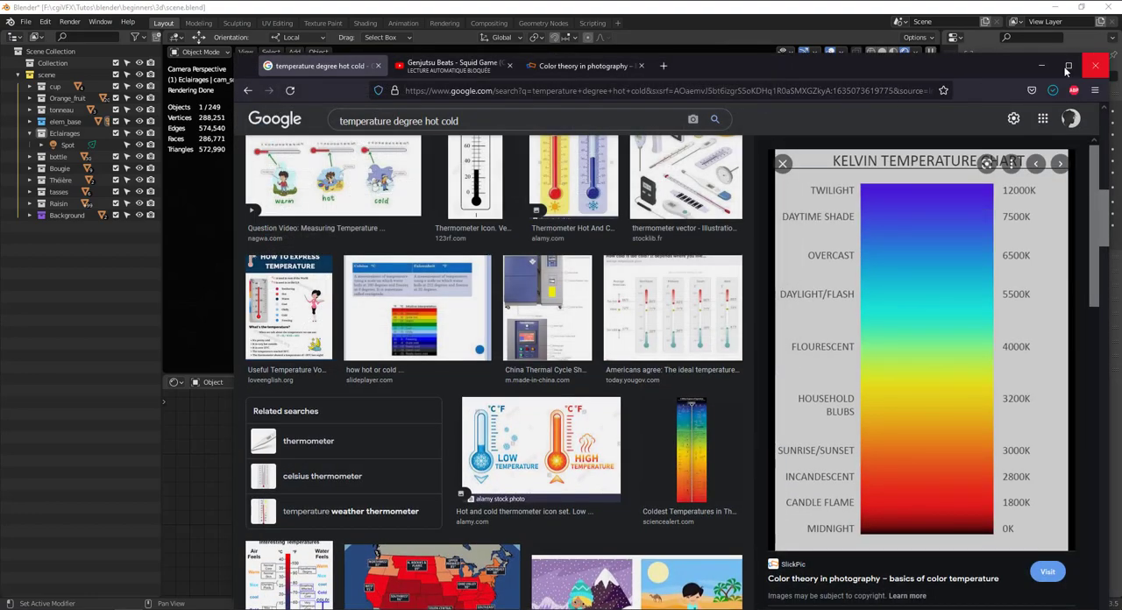
{"action": "left_click_drag", "start_coordinate": [829, 61], "coordinate": [1121, 11]}
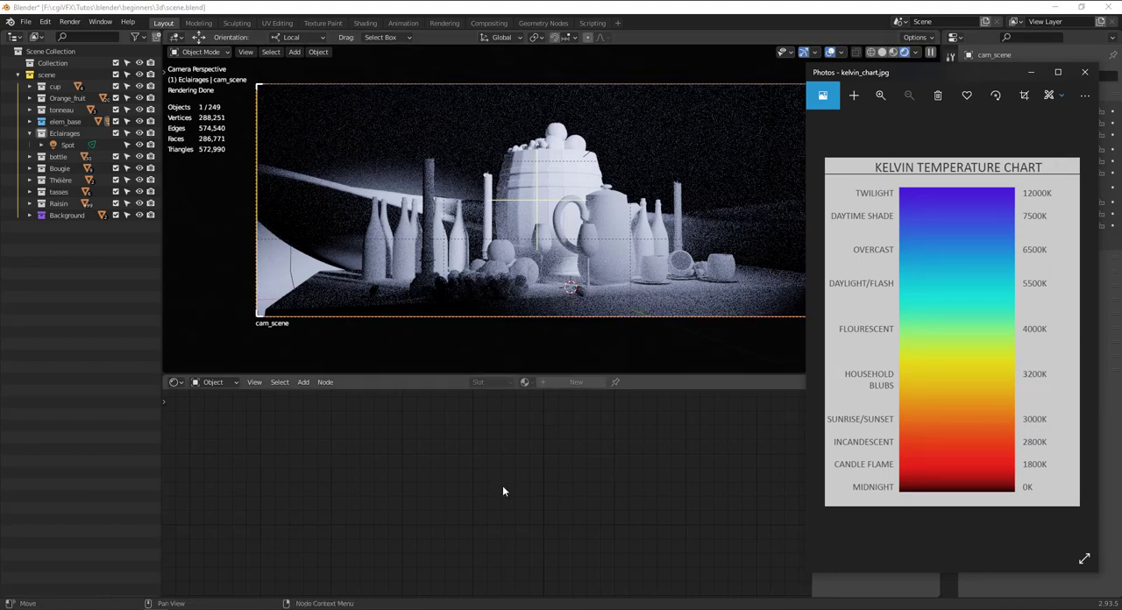
Select the Spot light in the Eclairages collection and set its Blackbody temperature to the sunrise/sunset value of 3000.
{"action": "left_click", "coordinate": [677, 249]}
{"action": "left_click", "coordinate": [67, 144]}
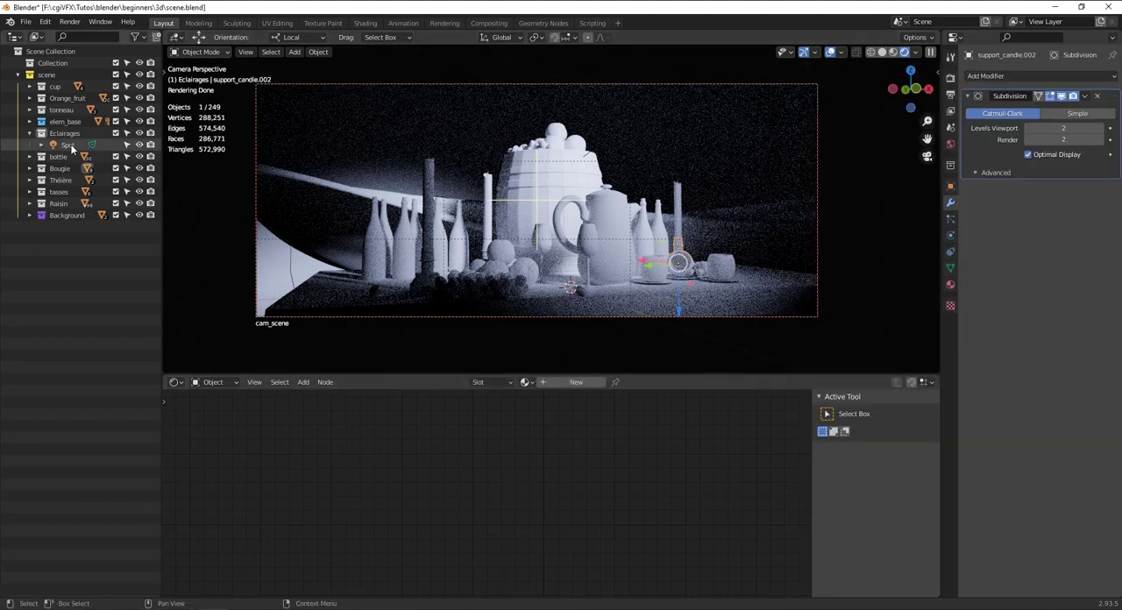
{"action": "left_click", "coordinate": [463, 470]}
{"action": "type", "text": "3000"}
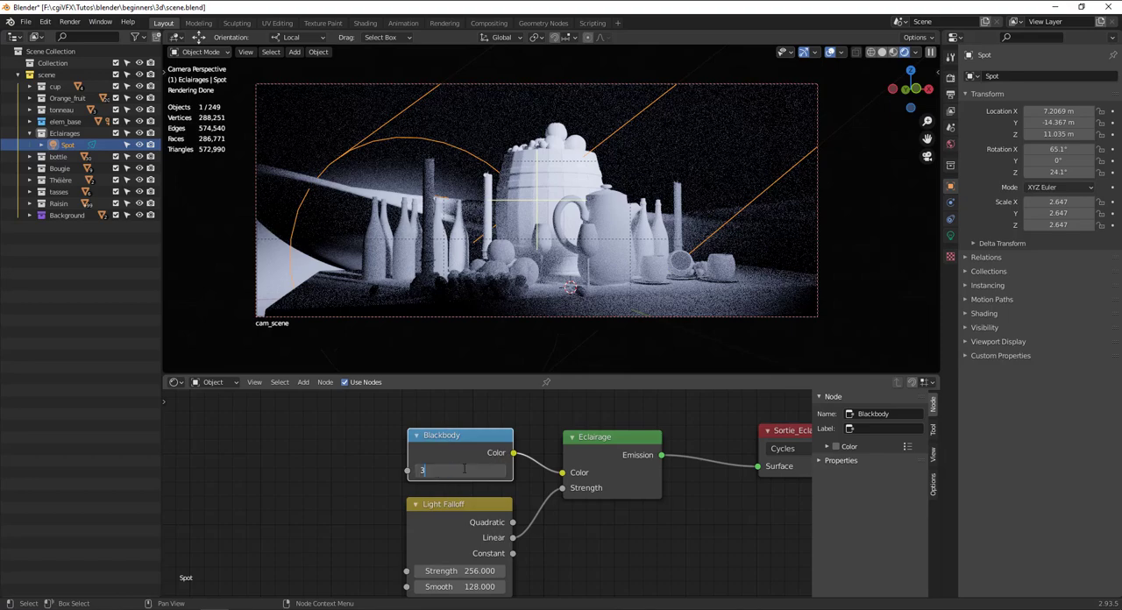
{"action": "key", "text": "Return"}
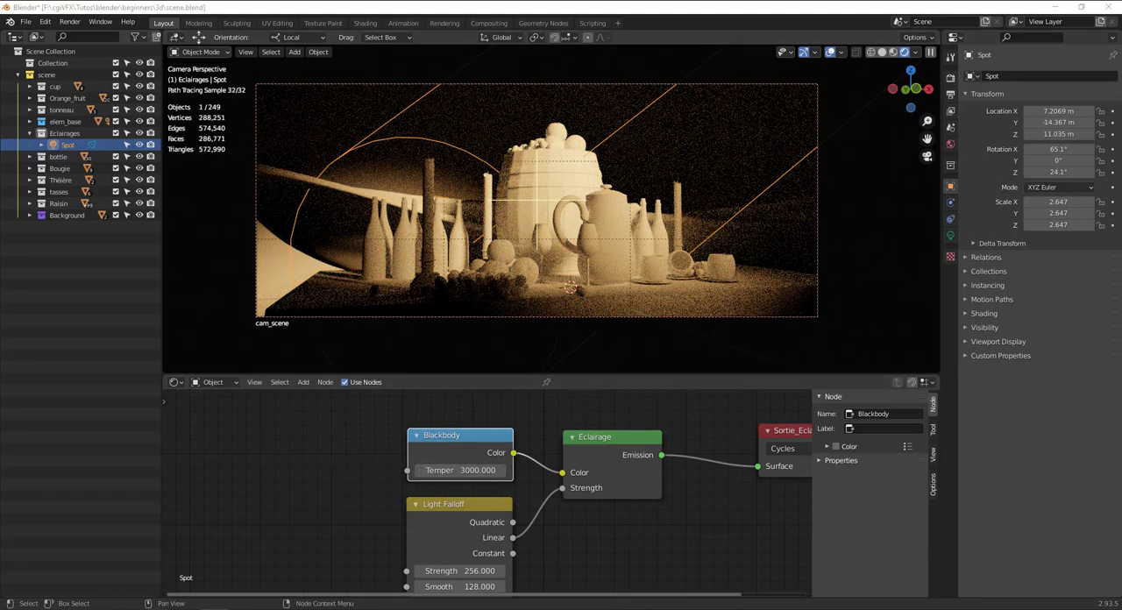
Recheck the saved Kelvin chart image and set the Spot's Blackbody temperature to 3600.
{"action": "left_click", "coordinate": [233, 539]}
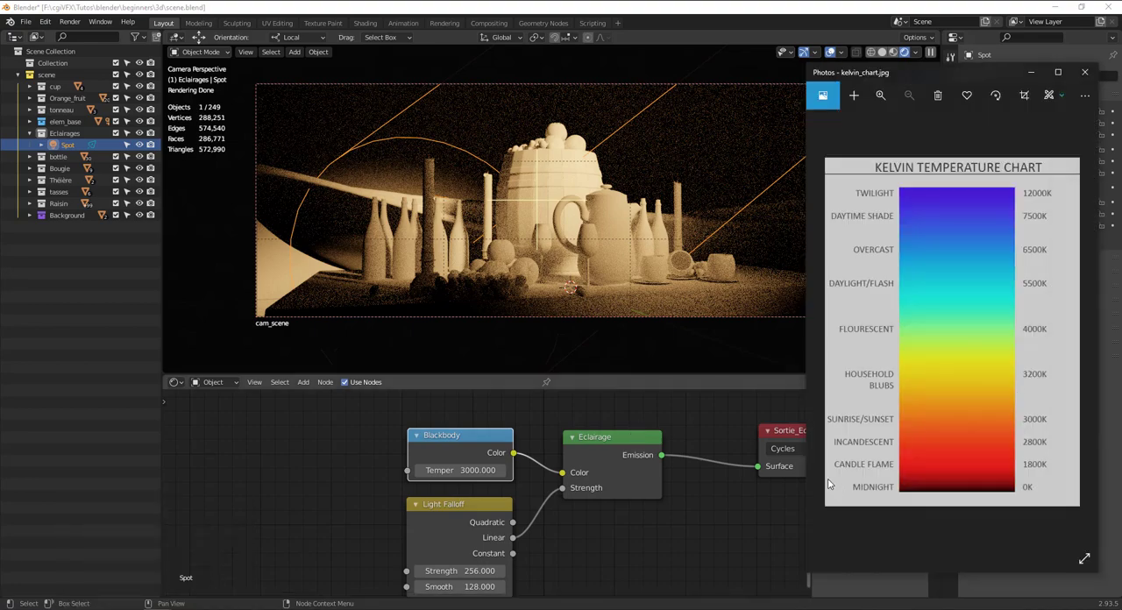
{"action": "left_click", "coordinate": [522, 480]}
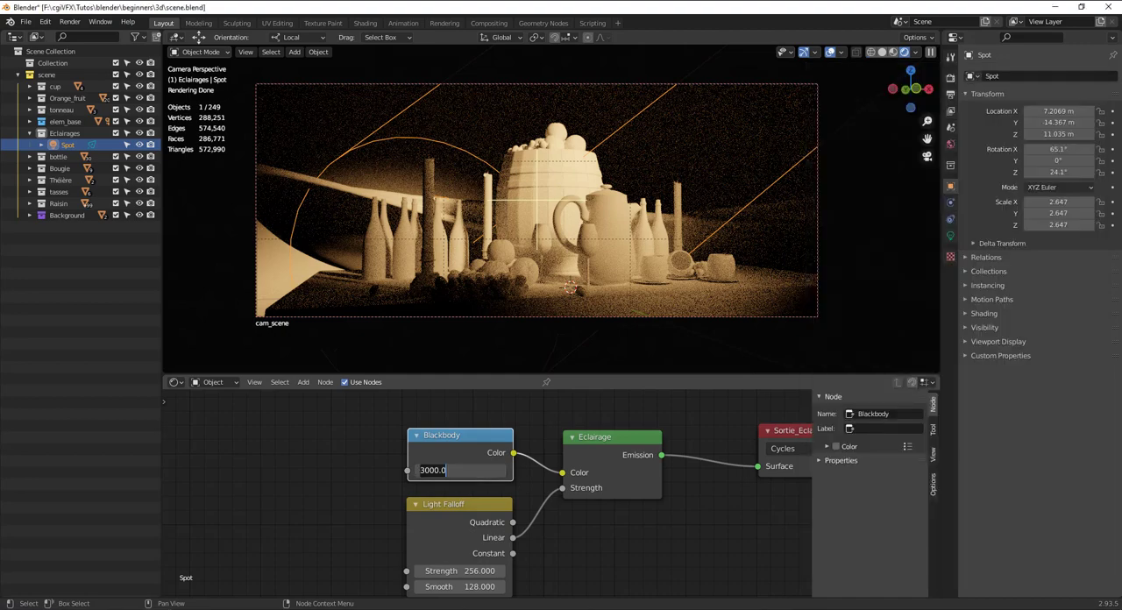
{"action": "left_click", "coordinate": [468, 471]}
{"action": "key", "text": "BackSpace"}
{"action": "key", "text": "BackSpace"}
{"action": "key", "text": "BackSpace"}
{"action": "key", "text": "BackSpace"}
{"action": "key", "text": "BackSpace"}
{"action": "key", "text": "BackSpace"}
{"action": "type", "text": "3000"}
{"action": "key", "text": "Return"}
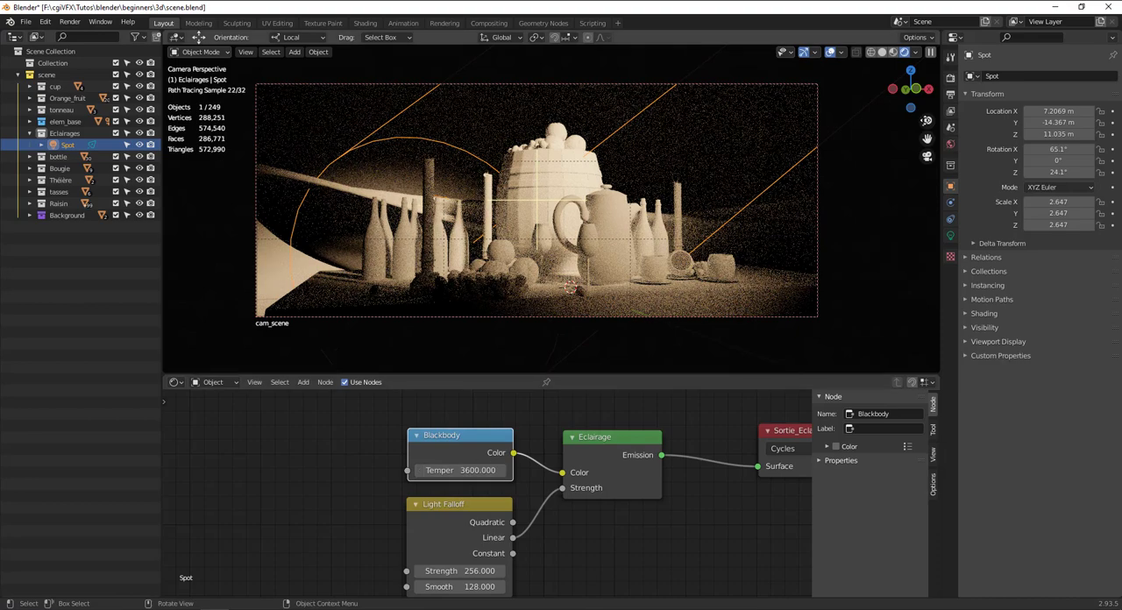
Switch the viewport to solid shading, open the Cycles render settings, and render the still life from cam_scene.
{"action": "left_click", "coordinate": [882, 53]}
{"action": "left_click", "coordinate": [951, 77]}
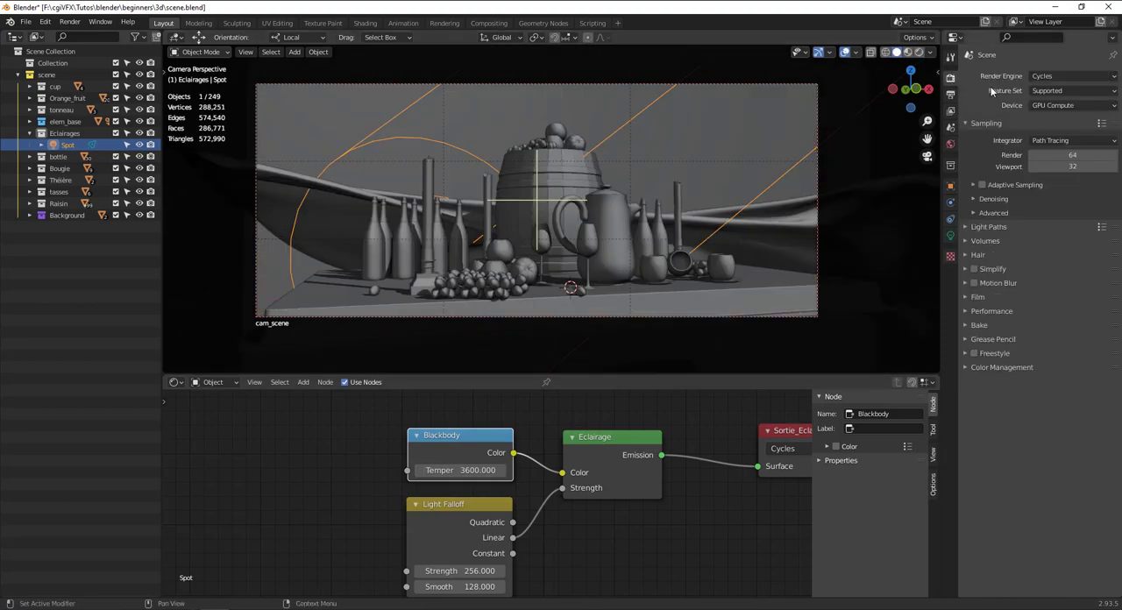
{"action": "key", "text": "F12"}
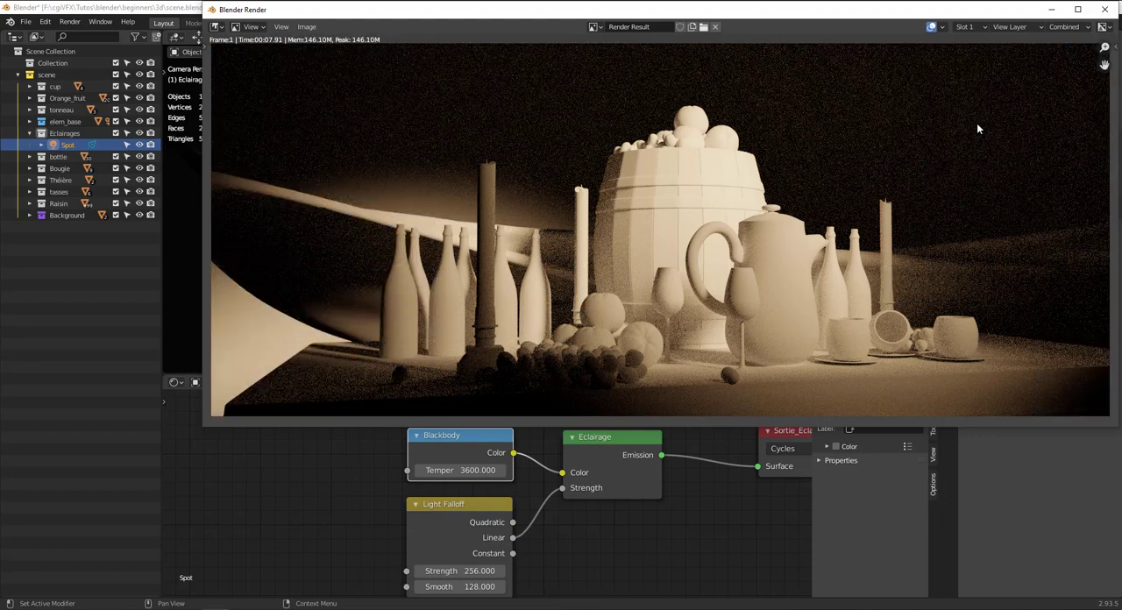
{"action": "left_click_drag", "start_coordinate": [869, 16], "coordinate": [799, 124]}
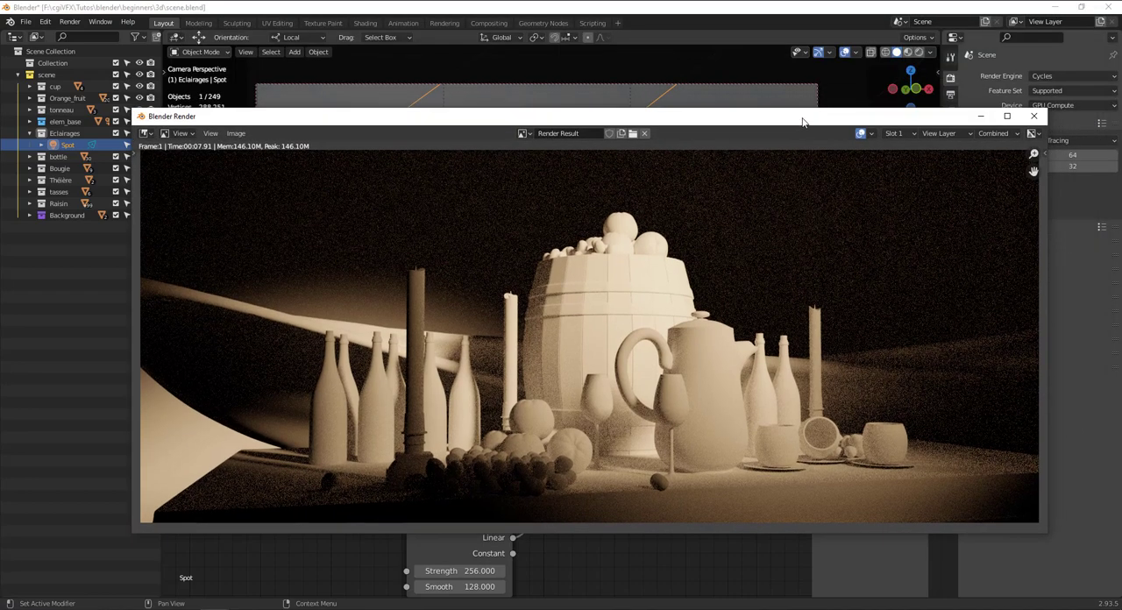